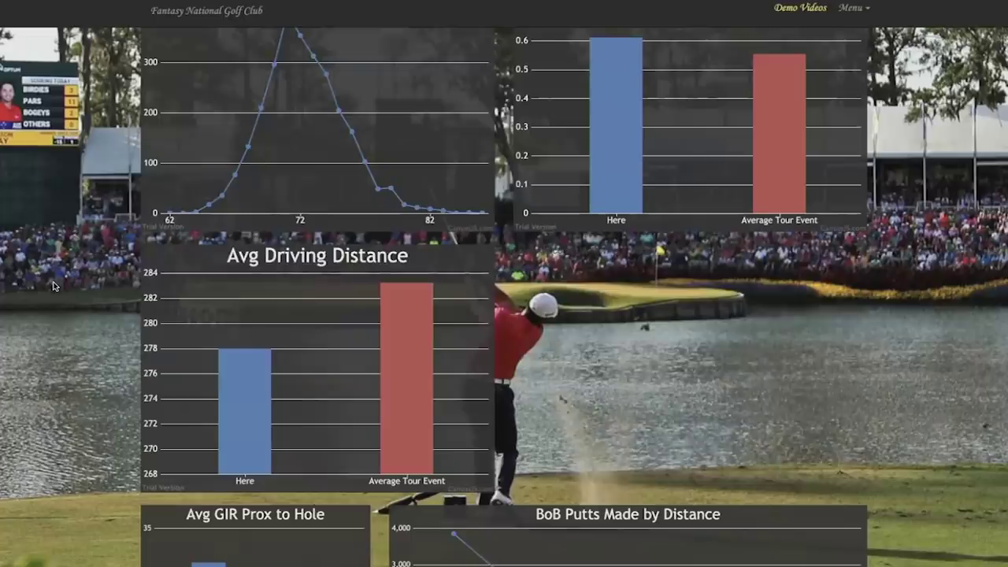
# Compare the course's average driving distance and average GIR proximity to the hole with the average tour event.
pyautogui.scroll(-1, 52, 286)
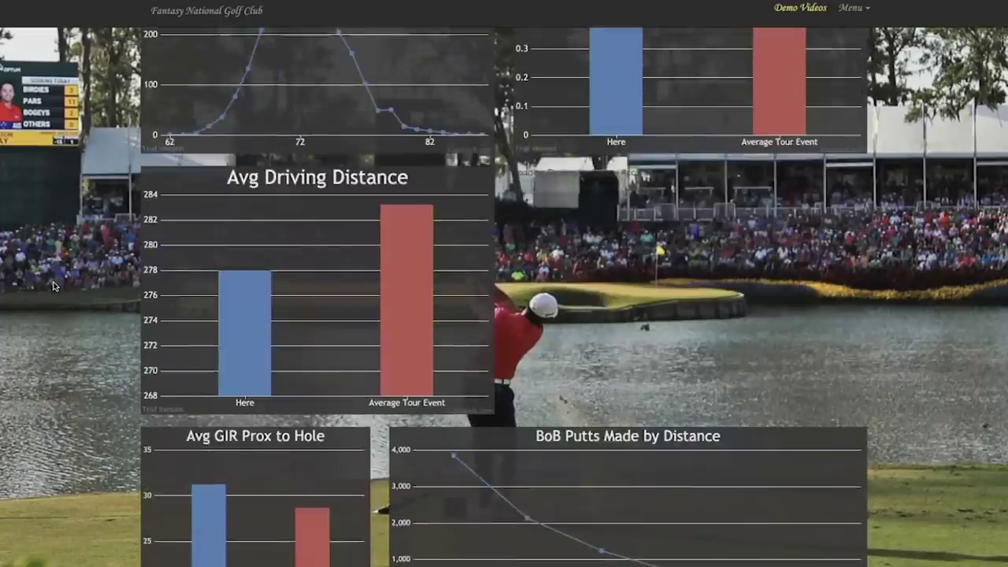
pyautogui.scroll(-1, 53, 286)
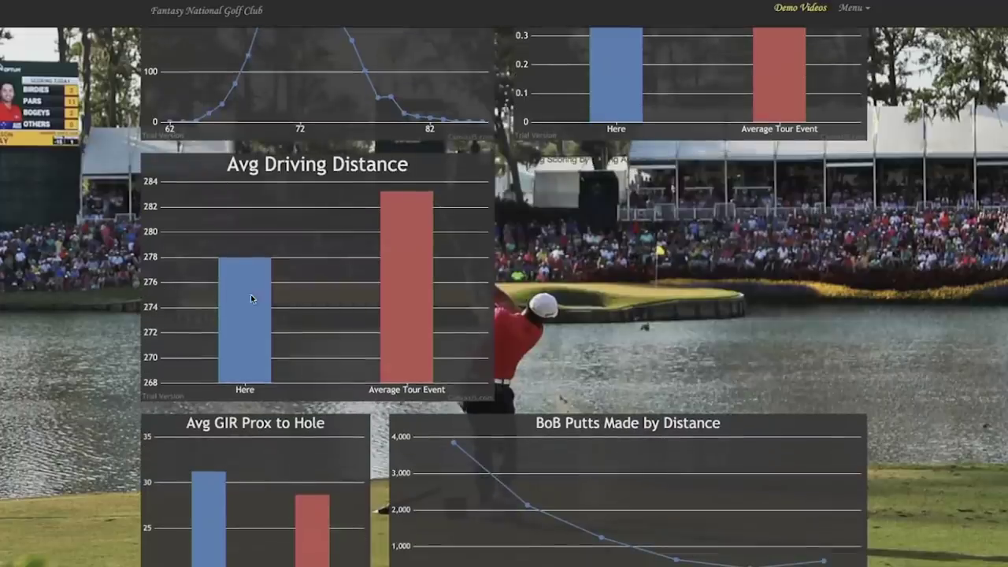
pyautogui.moveTo(256, 303)
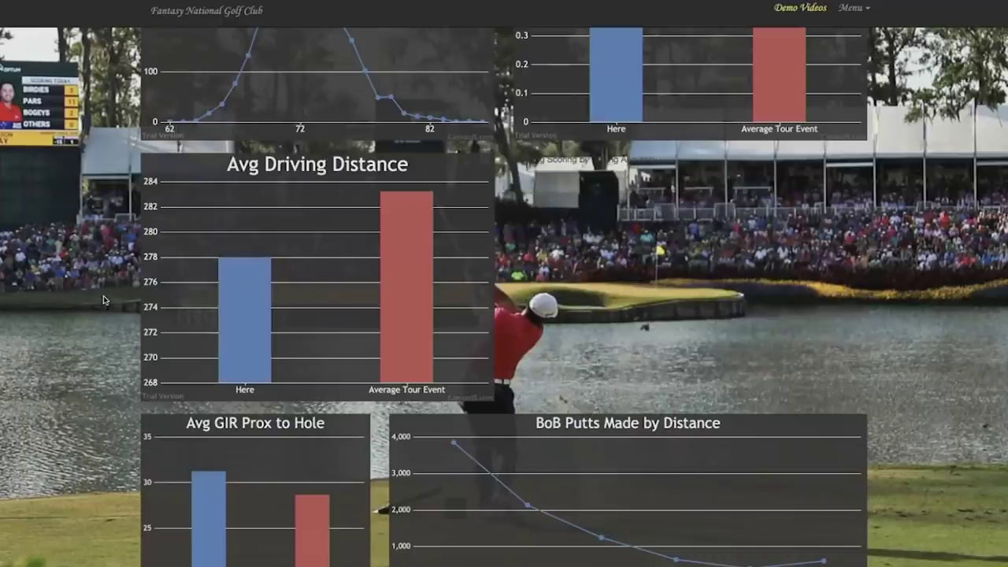
pyautogui.scroll(-1, 103, 300)
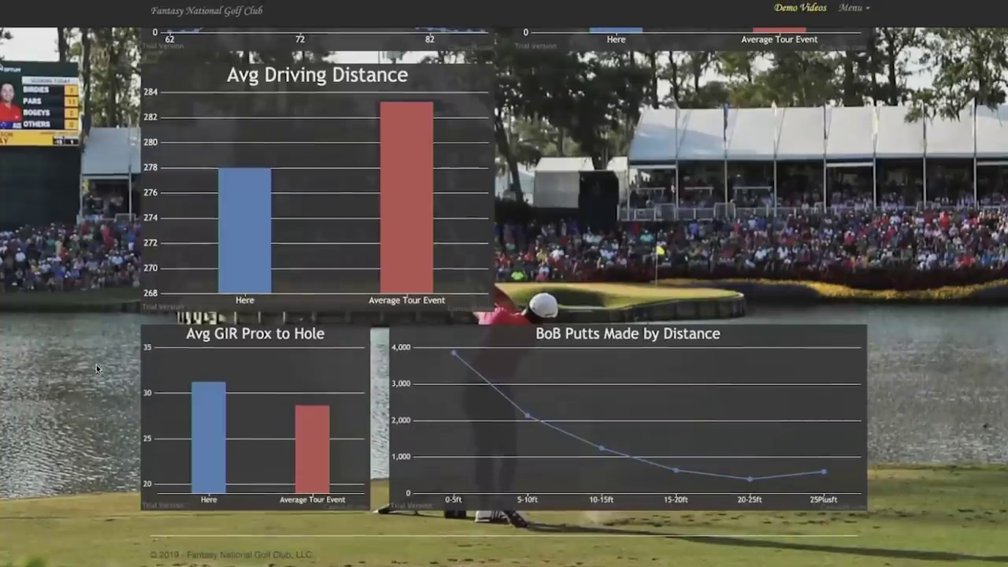
pyautogui.moveTo(204, 423)
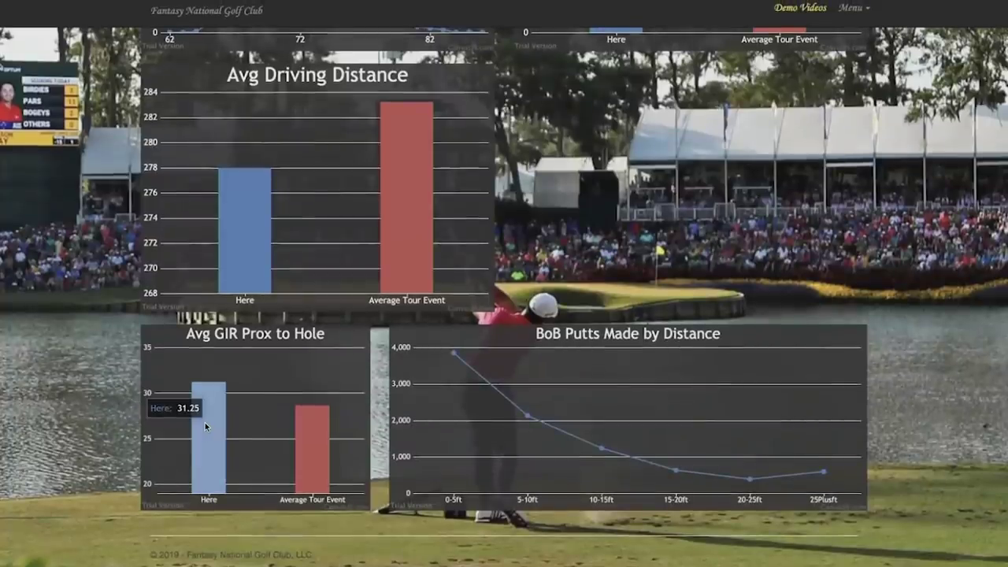
pyautogui.moveTo(317, 443)
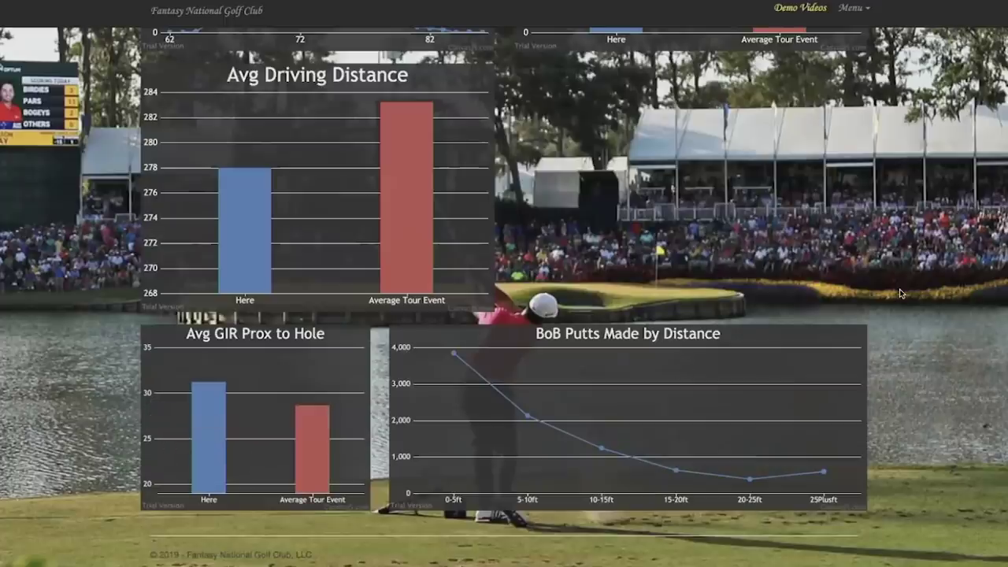
# Review the course's accuracy, scoring and strokes gained charts, and switch to the Arnold Palmer Inv field history.
pyautogui.scroll(5, 901, 293)
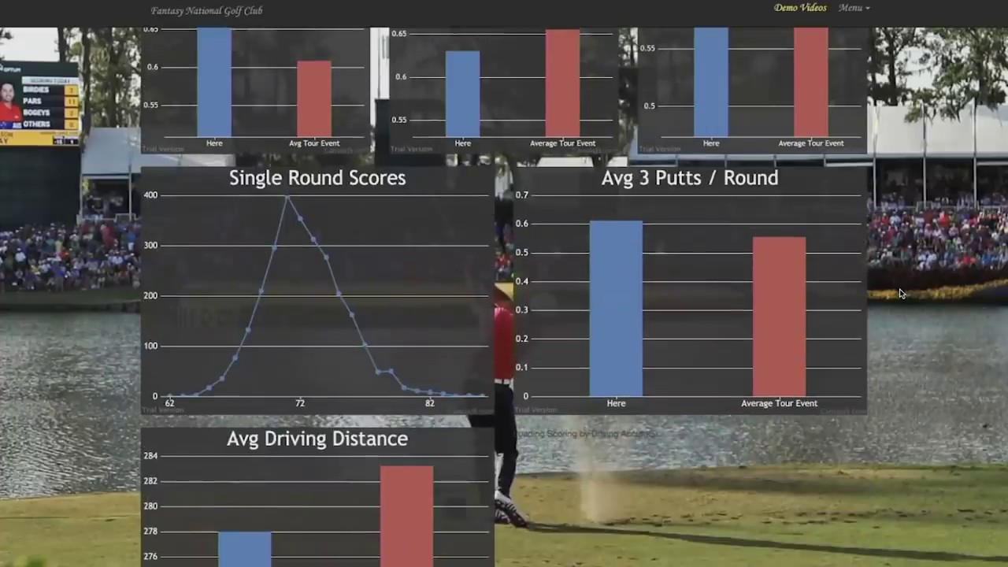
pyautogui.scroll(6, 902, 293)
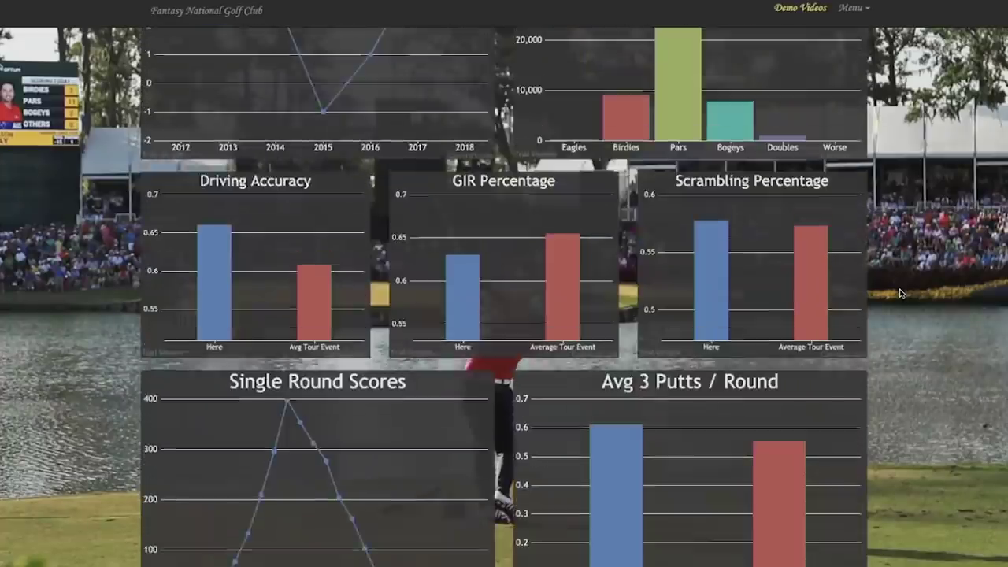
pyautogui.scroll(8, 901, 293)
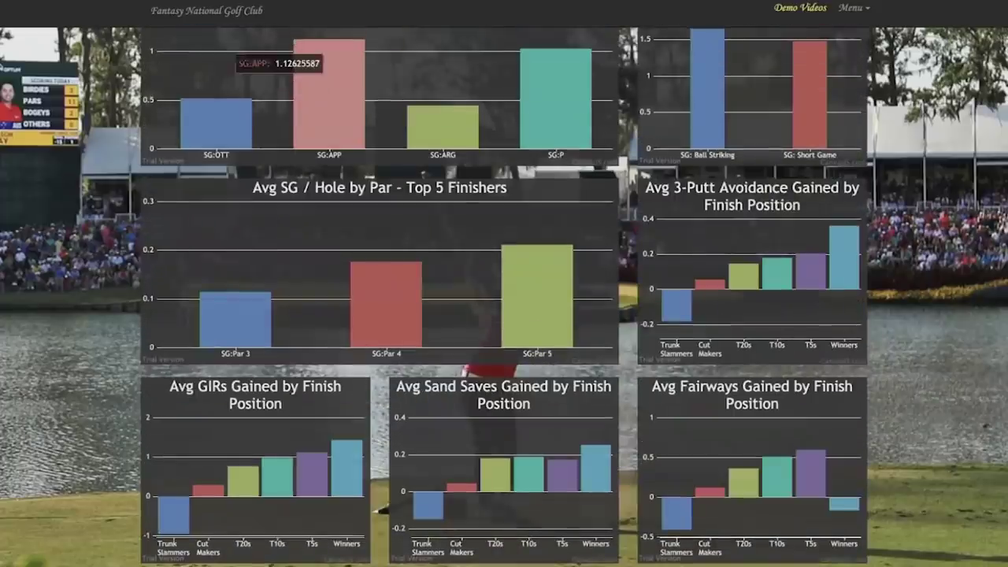
pyautogui.scroll(10, 817, 187)
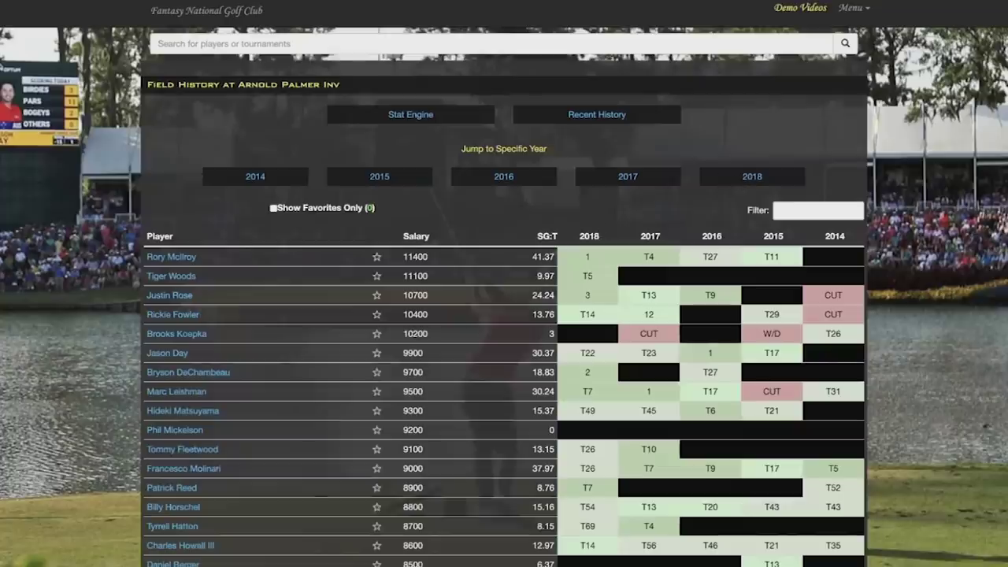
# Sort the field history by SG:T from lowest to highest, and re-sort it by 2018 finish, best first.
pyautogui.scroll(-1, 703, 208)
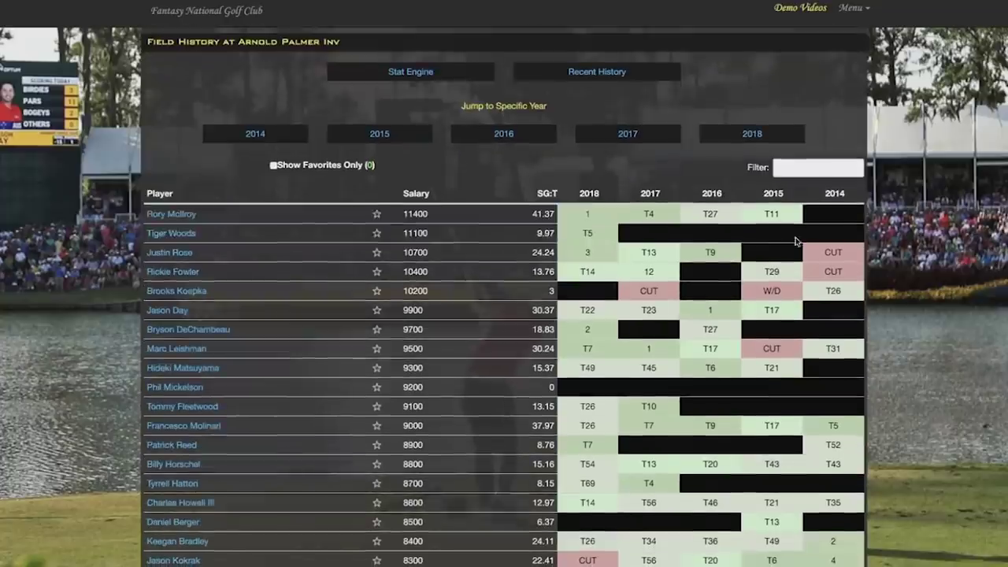
pyautogui.click(549, 192)
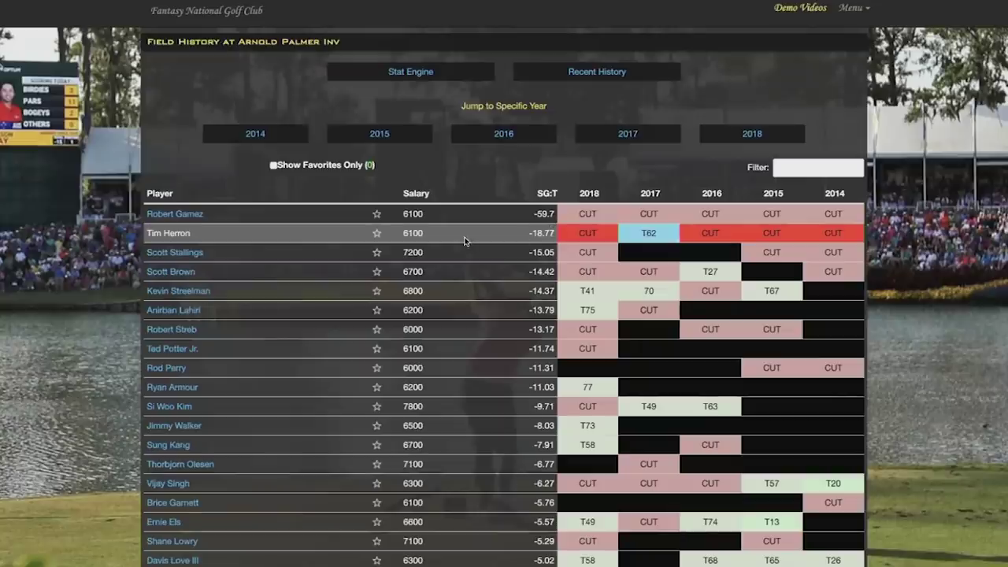
pyautogui.click(590, 194)
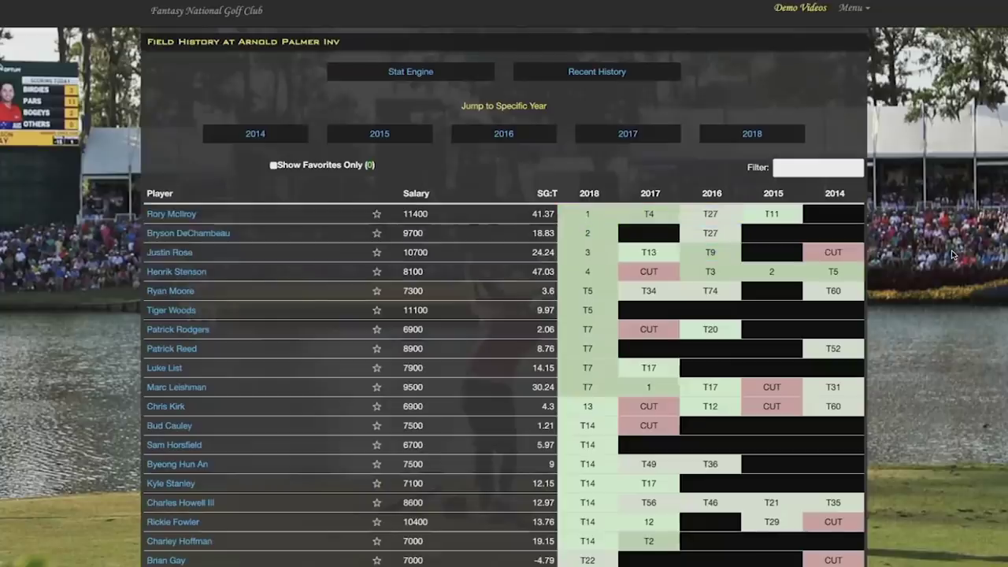
# Sort the field history by SG:T from highest to lowest and review the leading players' finishes.
pyautogui.scroll(-2, 951, 254)
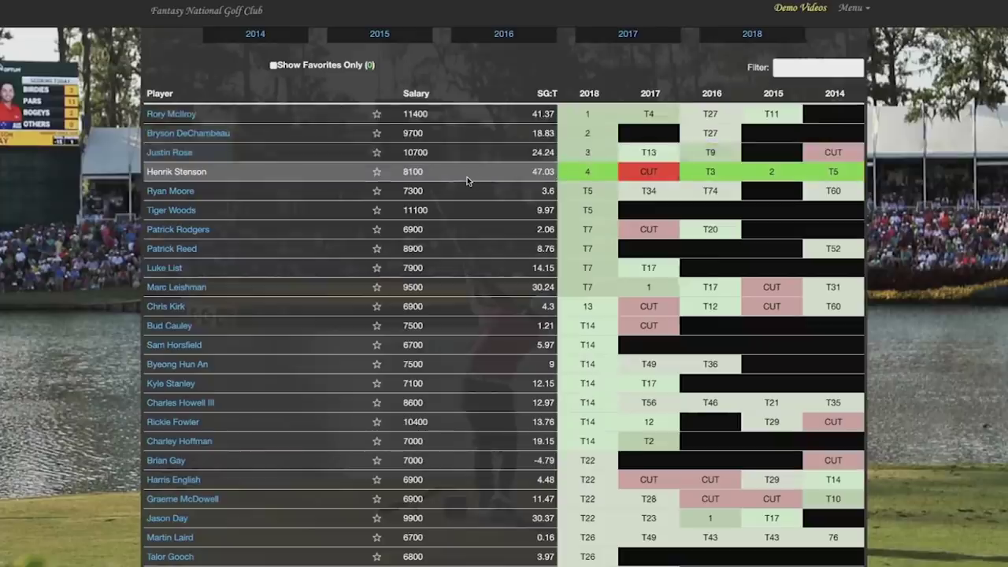
pyautogui.click(547, 93)
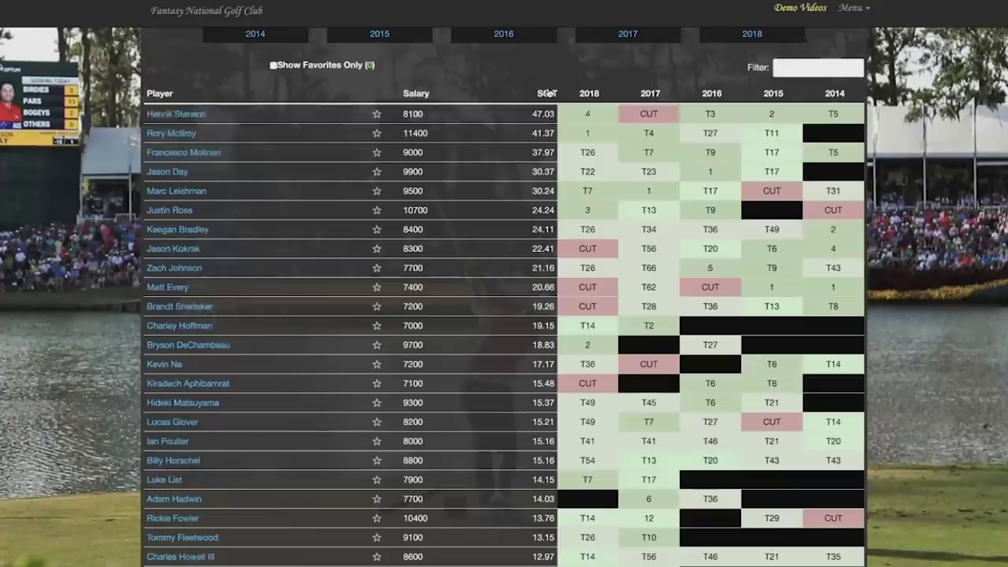
pyautogui.scroll(-1, 915, 209)
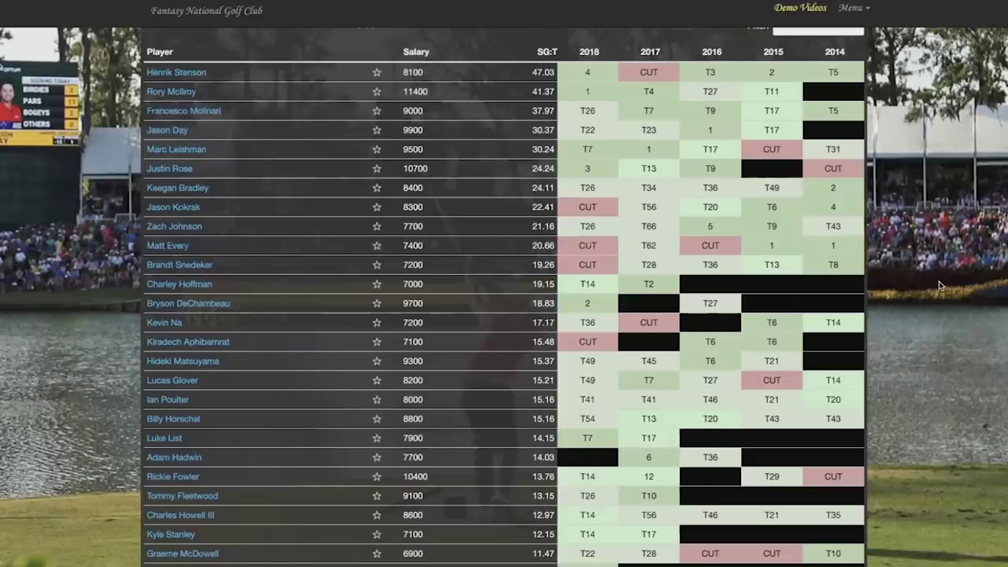
pyautogui.scroll(-1, 938, 281)
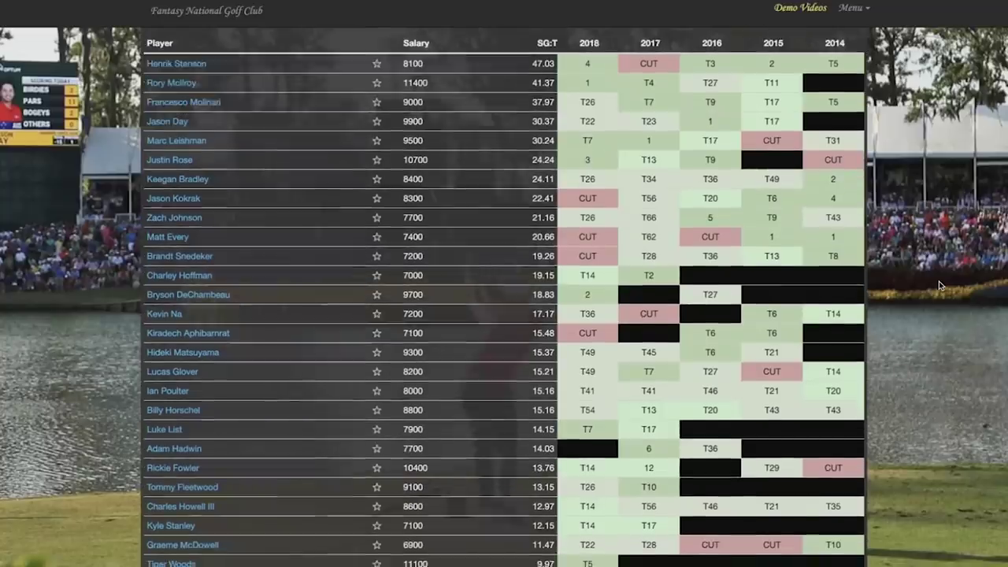
pyautogui.scroll(3, 938, 281)
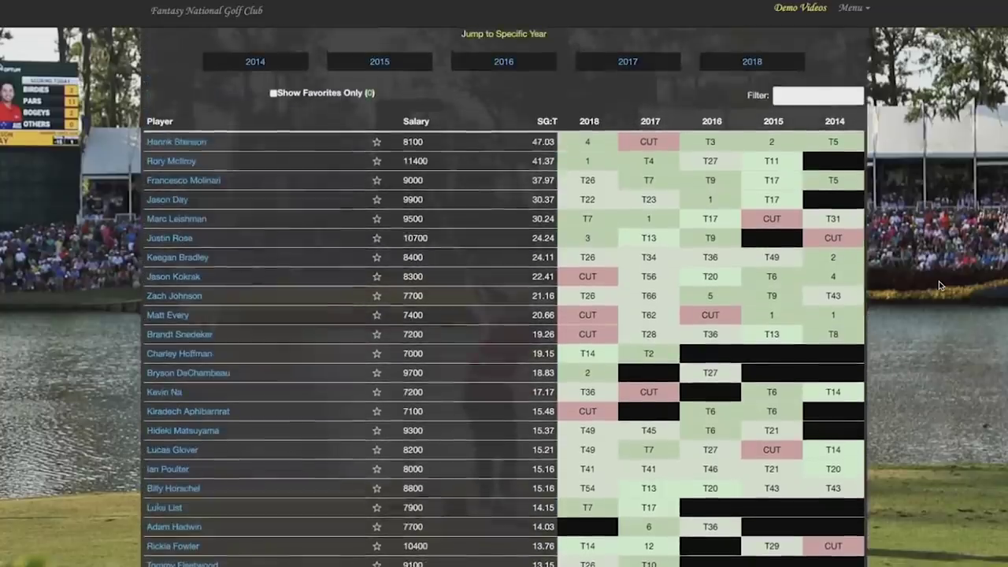
# Open the 2018 Arnold Palmer Invitational strokes gained results from the field history's specific-year links.
pyautogui.rightClick(758, 61)
pyautogui.press('Escape')
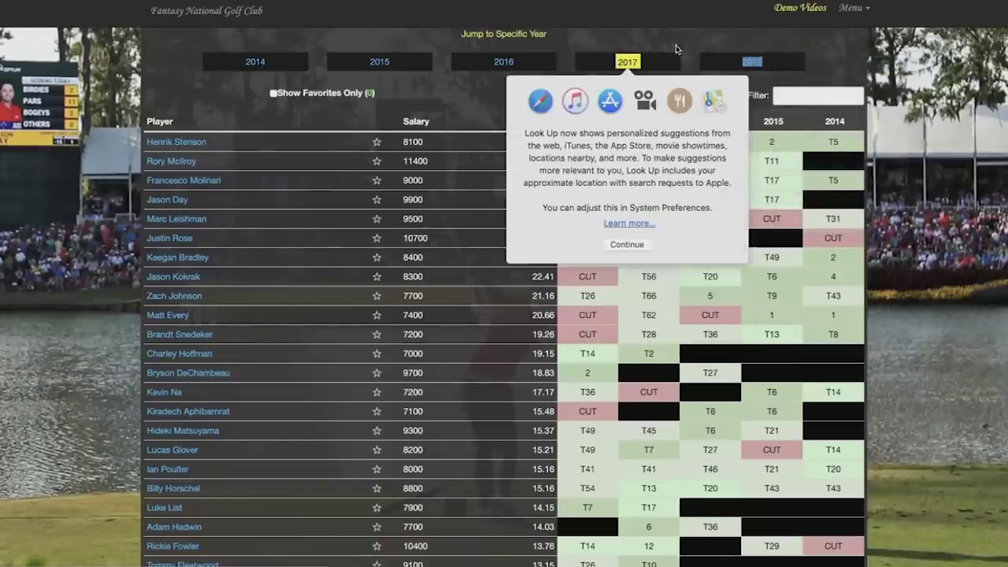
pyautogui.click(673, 43)
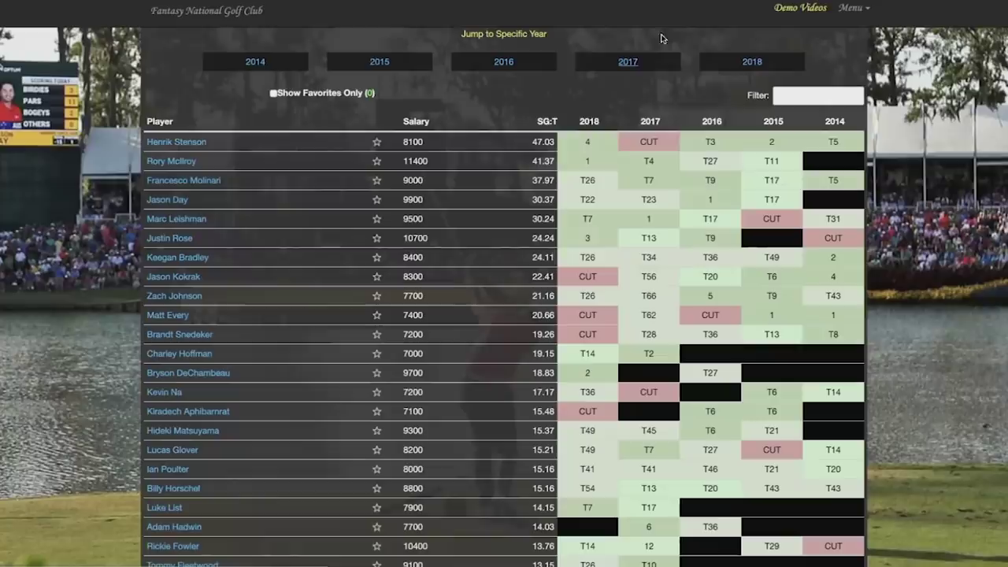
pyautogui.rightClick(626, 63)
pyautogui.click(669, 68)
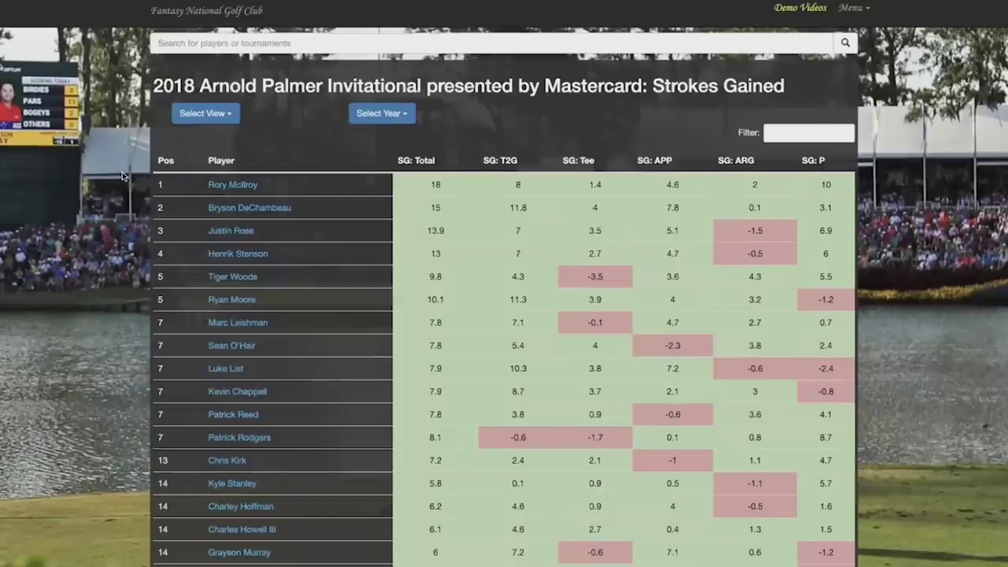
# Sort the 2018 strokes gained table by SG: APP from highest to lowest and review the approach leaders.
pyautogui.scroll(-2, 122, 172)
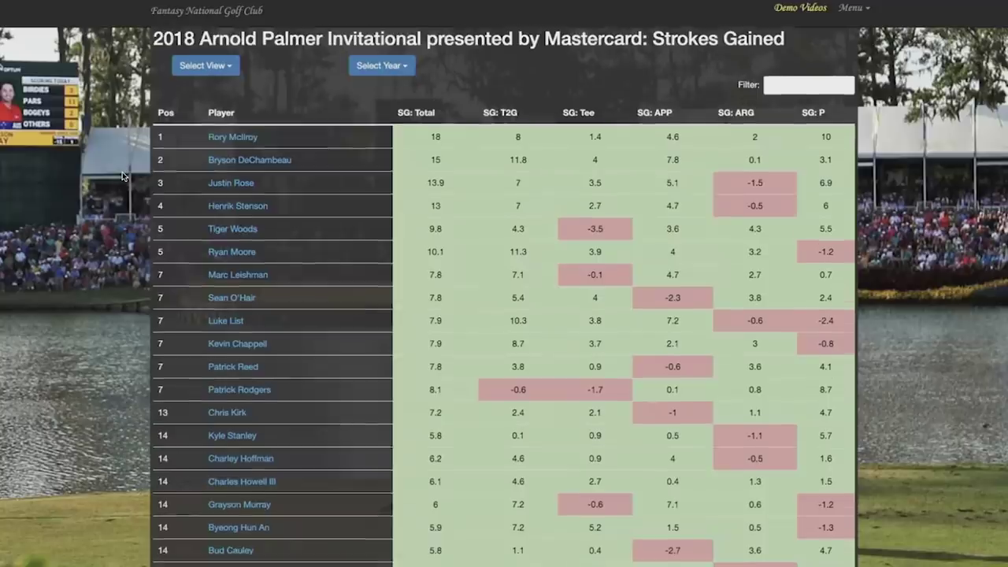
pyautogui.scroll(-1, 246, 104)
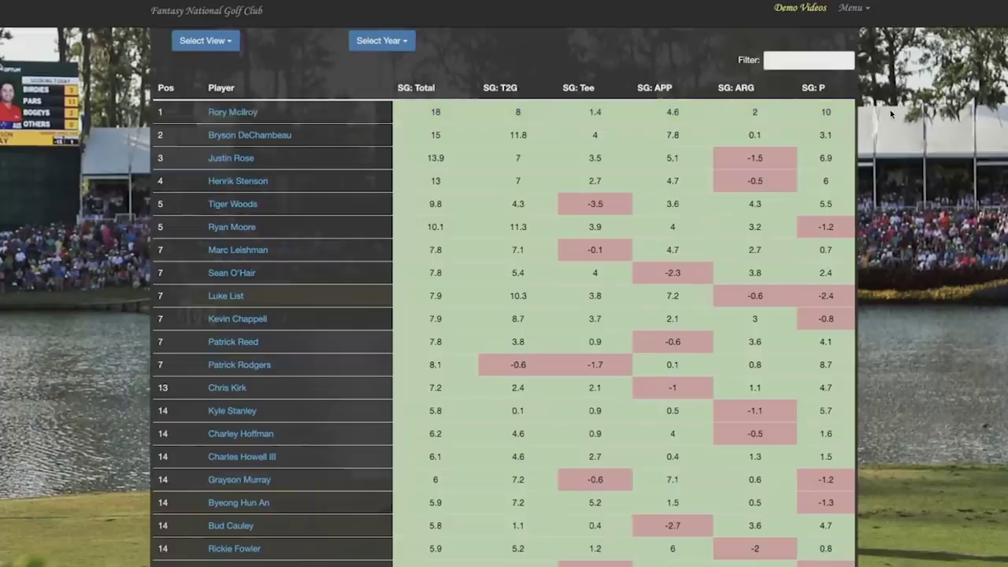
pyautogui.click(654, 92)
pyautogui.click(654, 91)
pyautogui.scroll(-1, 928, 178)
pyautogui.scroll(-2, 927, 178)
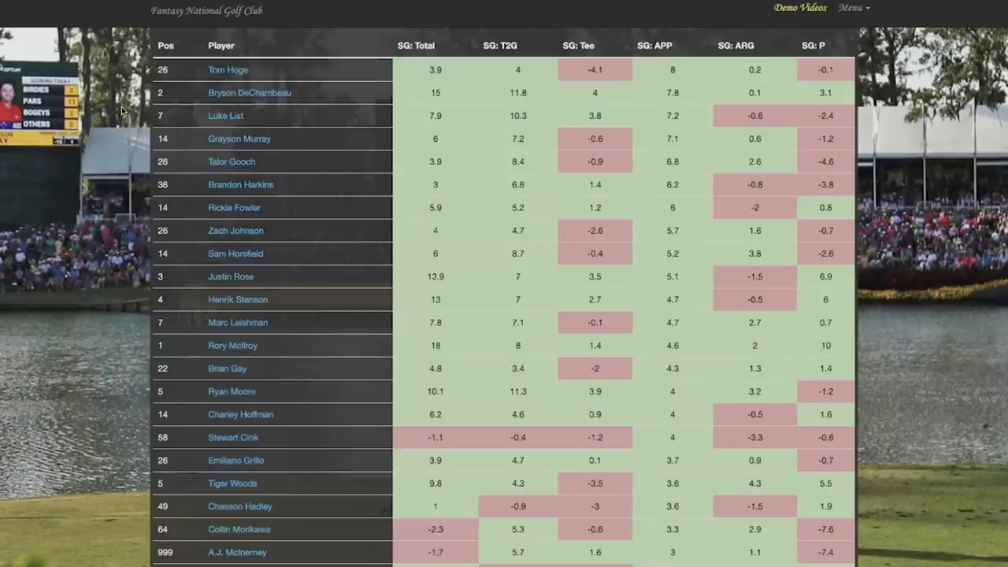
pyautogui.scroll(-1, 126, 111)
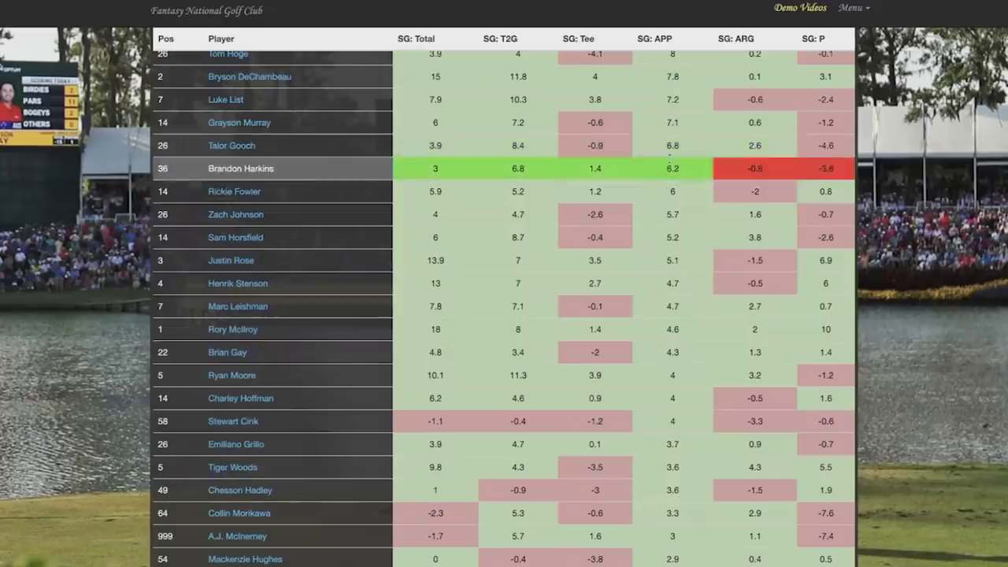
# Sort the 2018 strokes gained table by SG: P from highest to lowest.
pyautogui.scroll(1, 670, 142)
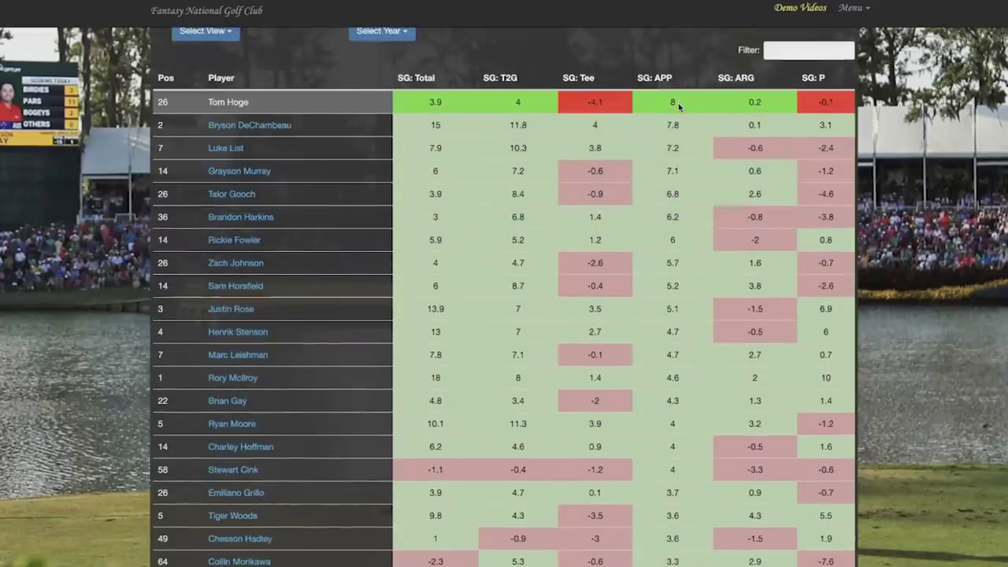
pyautogui.click(818, 82)
pyautogui.click(819, 82)
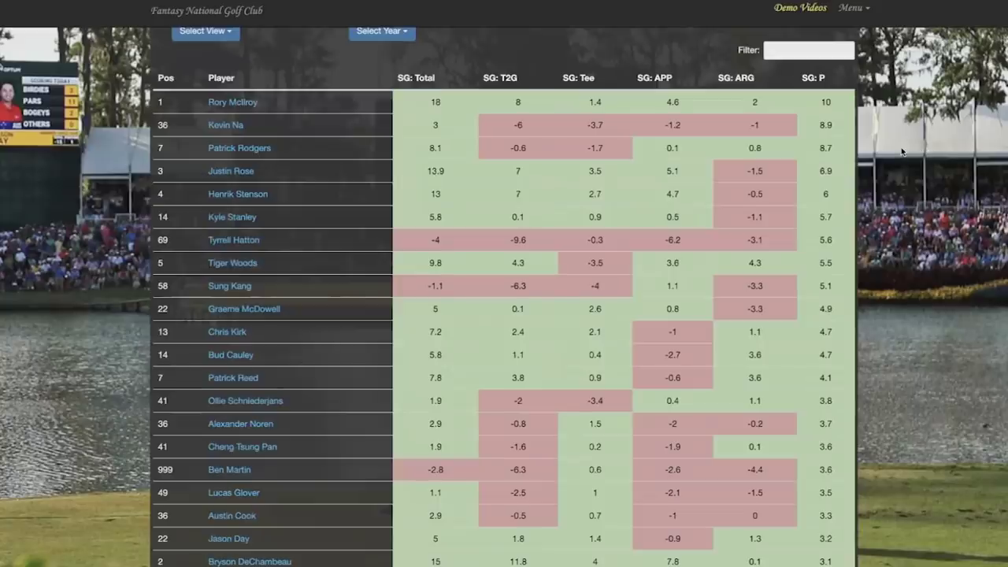
# Examine how finishing positions relate to putting strokes gained, from the best putters down to the worst.
pyautogui.scroll(-1, 813, 150)
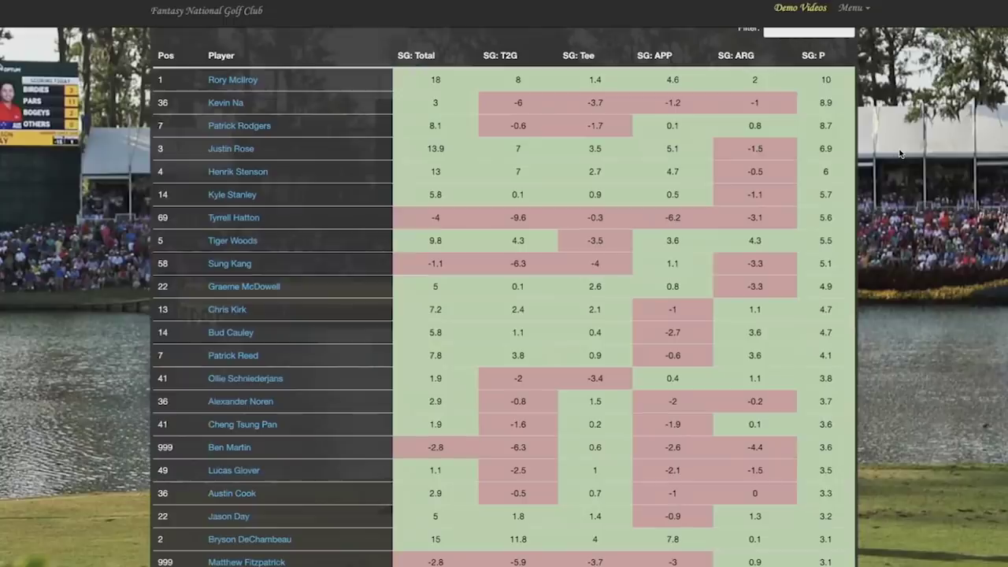
pyautogui.scroll(-2, 900, 154)
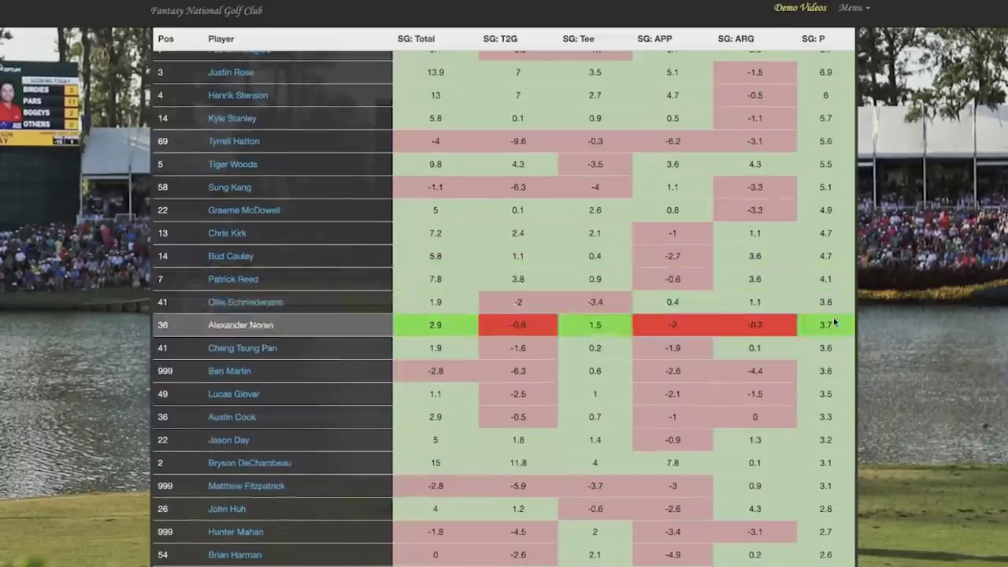
pyautogui.scroll(-15, 831, 319)
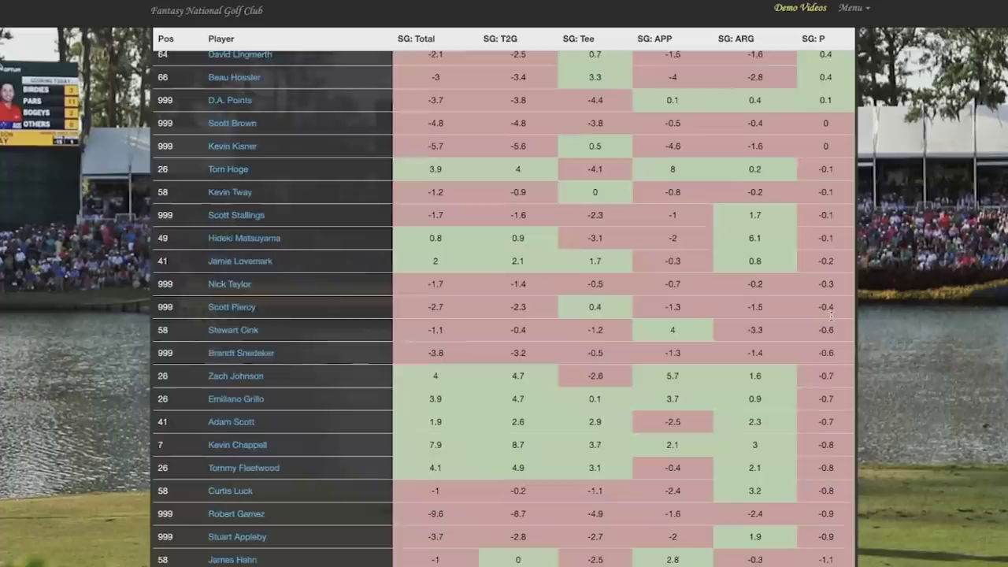
pyautogui.scroll(5, 827, 153)
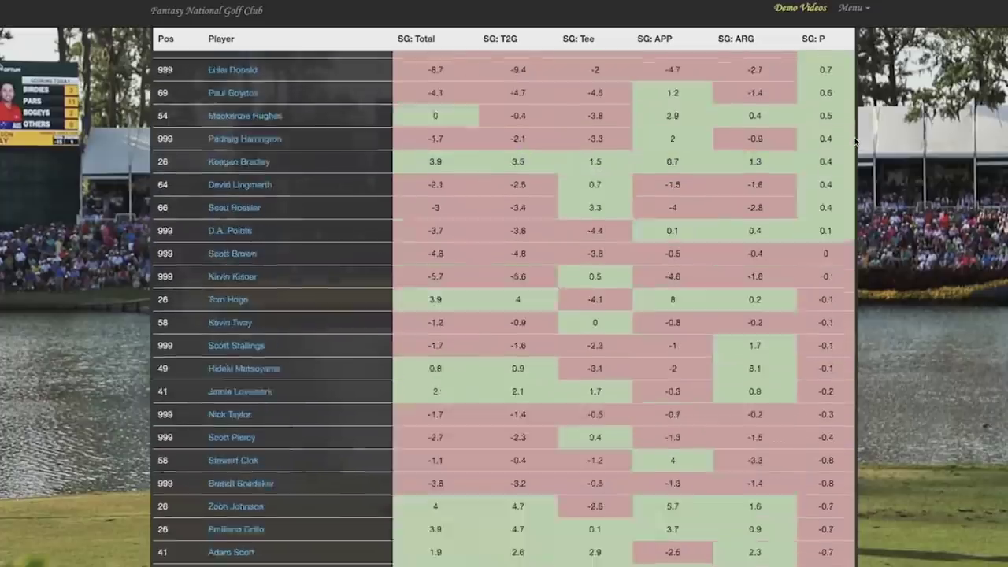
pyautogui.scroll(1, 856, 141)
pyautogui.scroll(10, 856, 141)
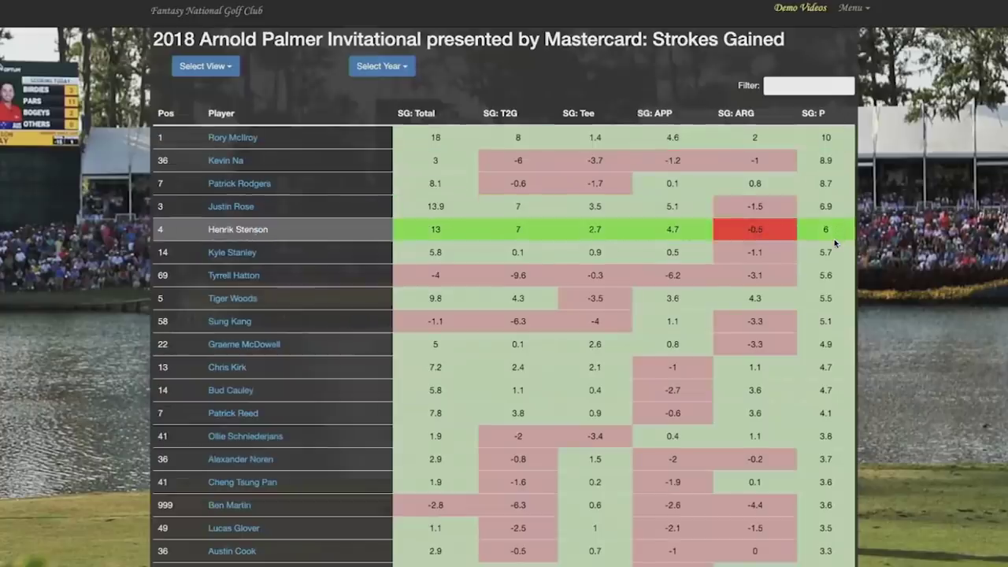
pyautogui.scroll(-20, 834, 239)
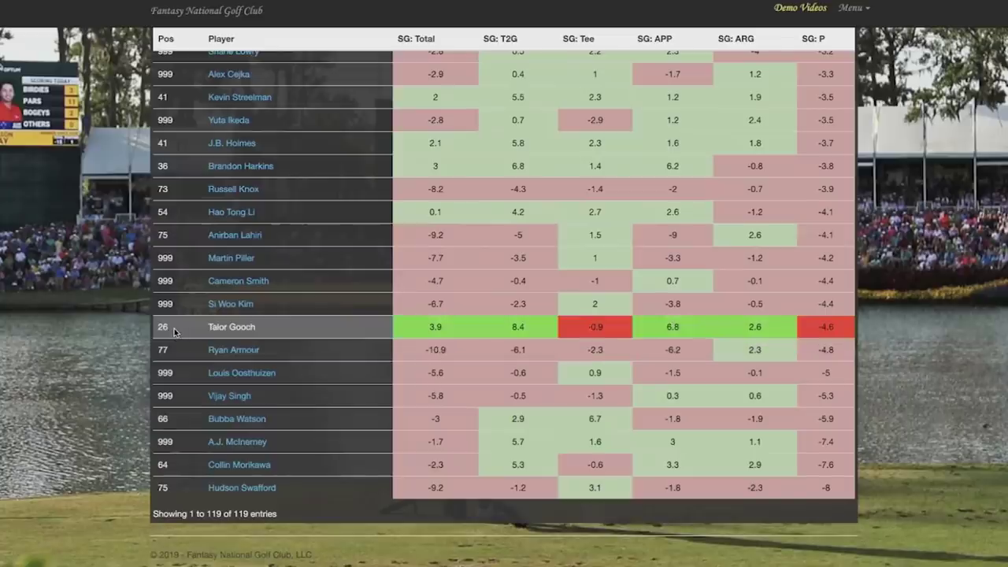
pyautogui.scroll(10, 110, 271)
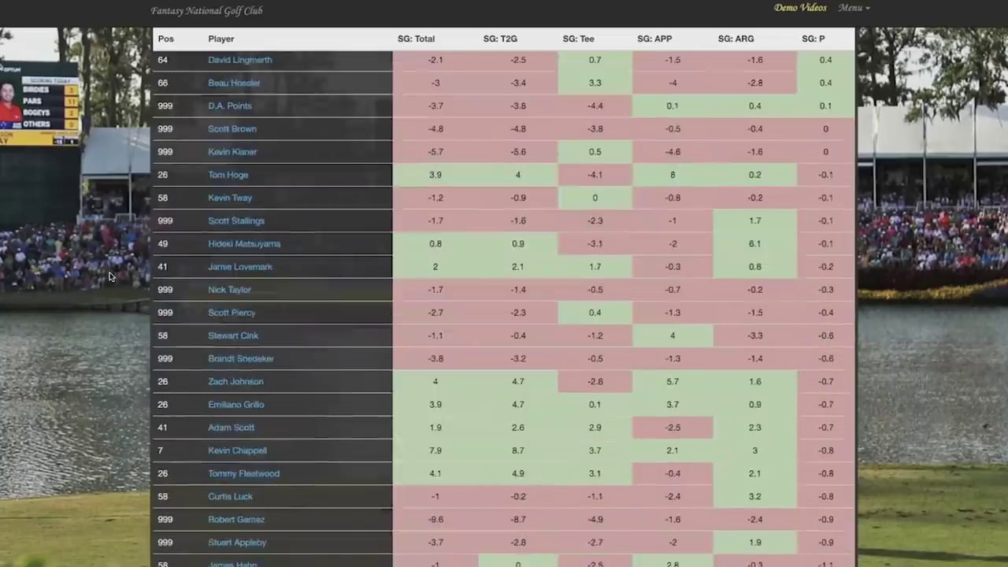
pyautogui.scroll(15, 109, 272)
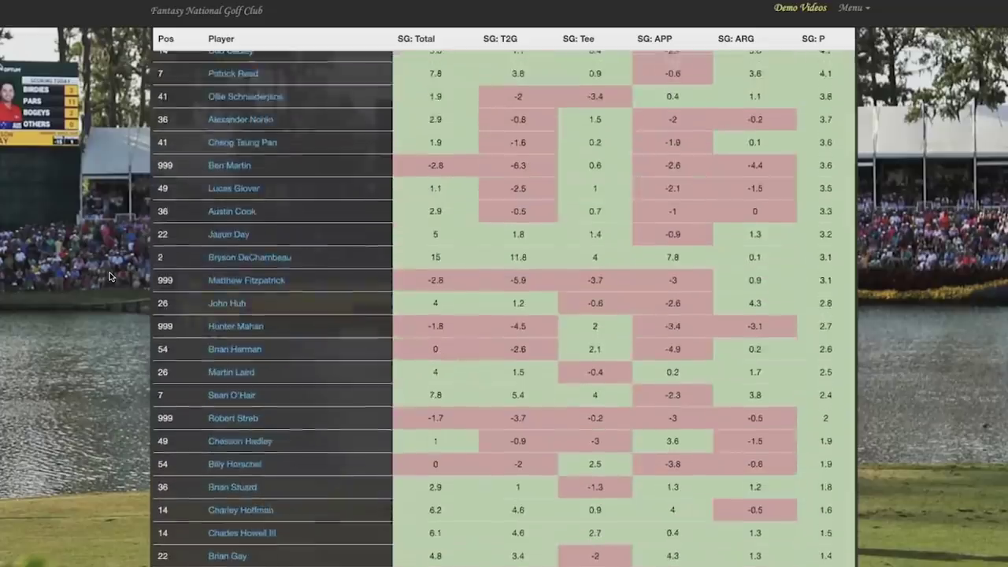
# Switch to the 2017 Arnold Palmer Invitational strokes gained results and sort them by SG: APP from highest to lowest.
pyautogui.scroll(5, 109, 272)
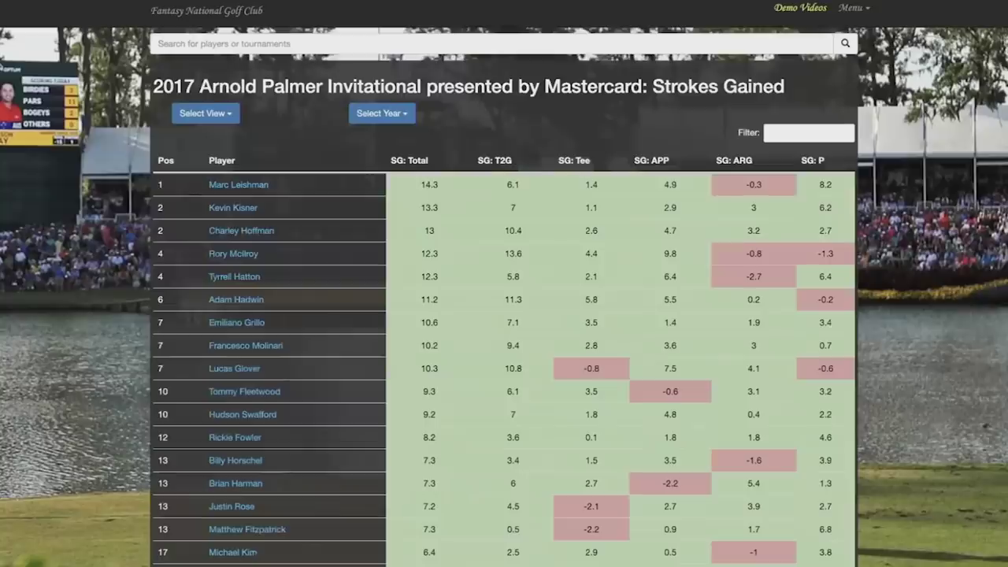
pyautogui.click(653, 161)
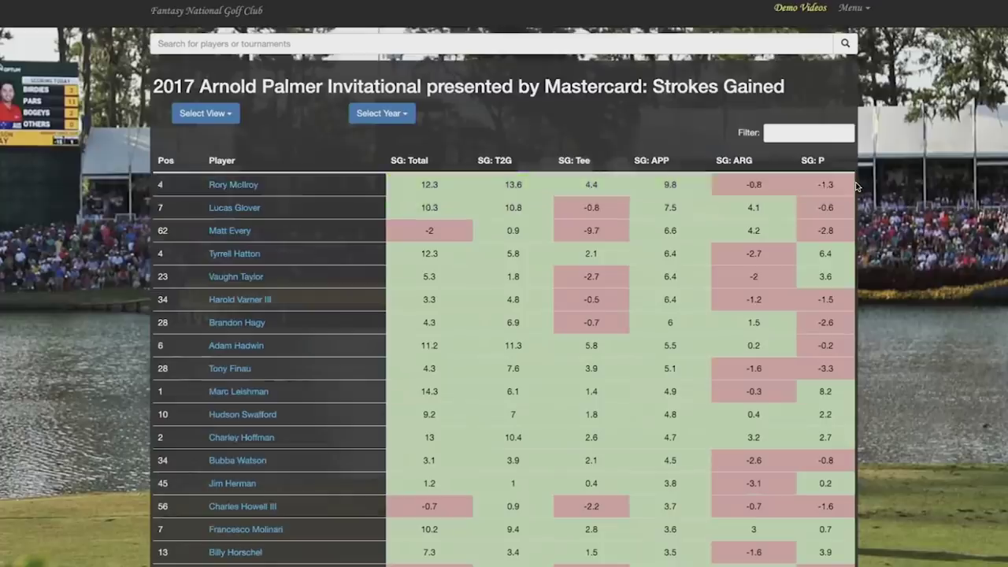
pyautogui.scroll(-1, 673, 165)
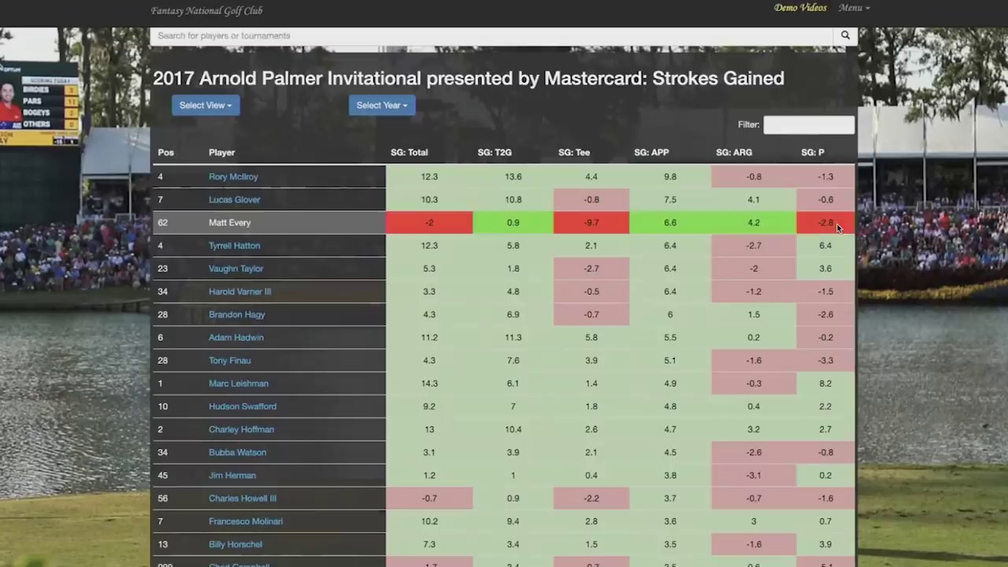
pyautogui.scroll(-1, 906, 240)
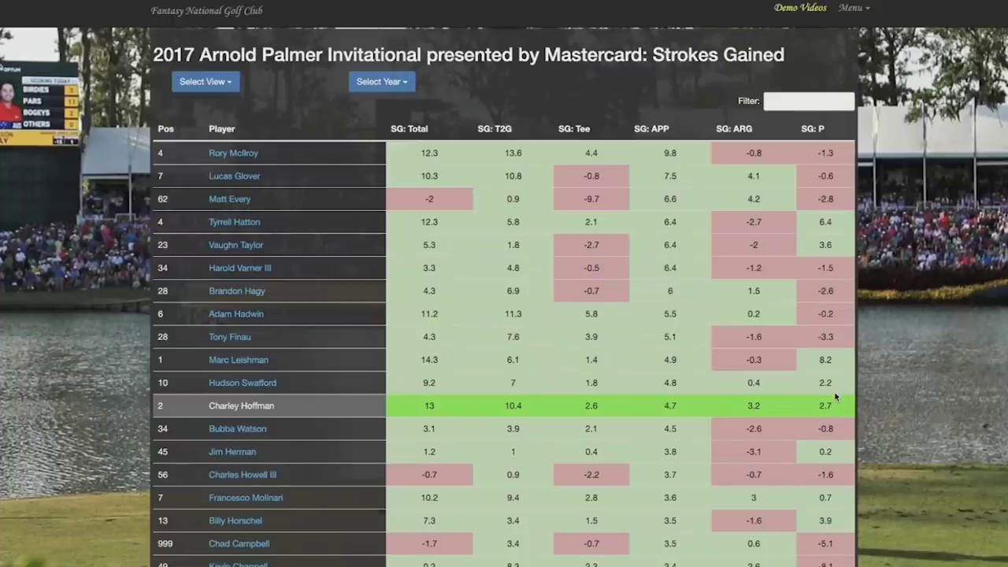
# Sort the 2017 strokes gained table by SG: T2G from highest to lowest, followed by SG: P.
pyautogui.click(494, 129)
pyautogui.click(495, 128)
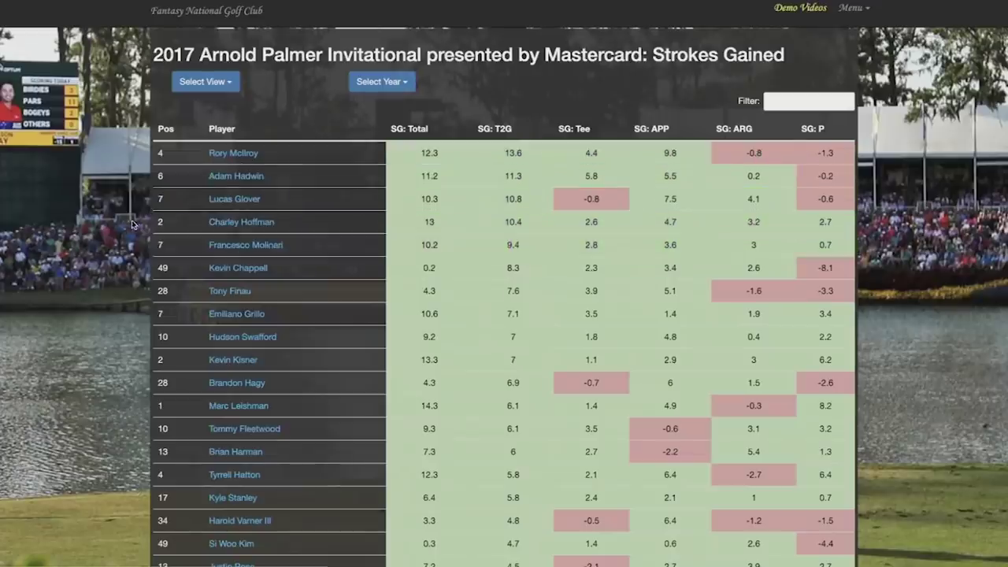
pyautogui.click(822, 128)
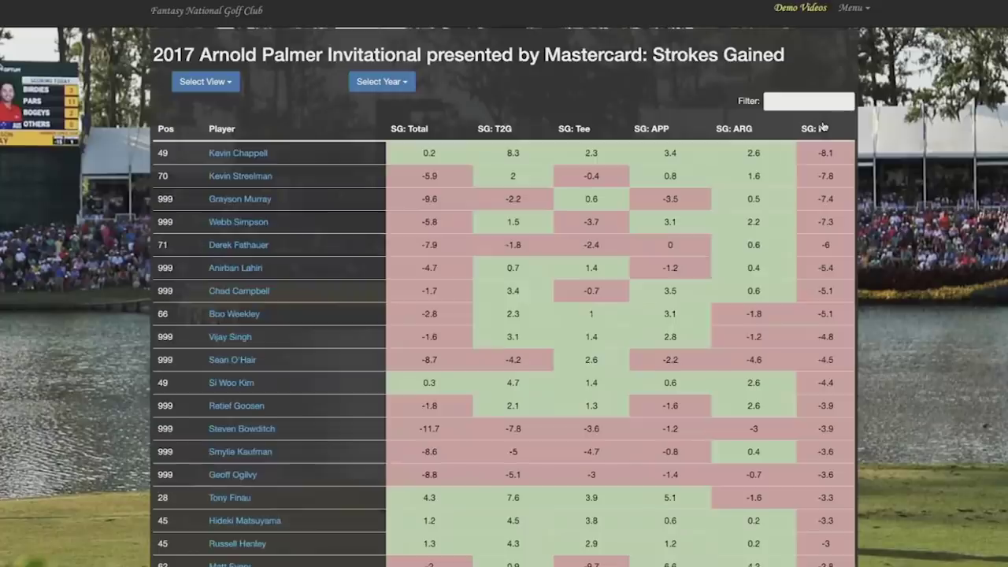
pyautogui.click(822, 128)
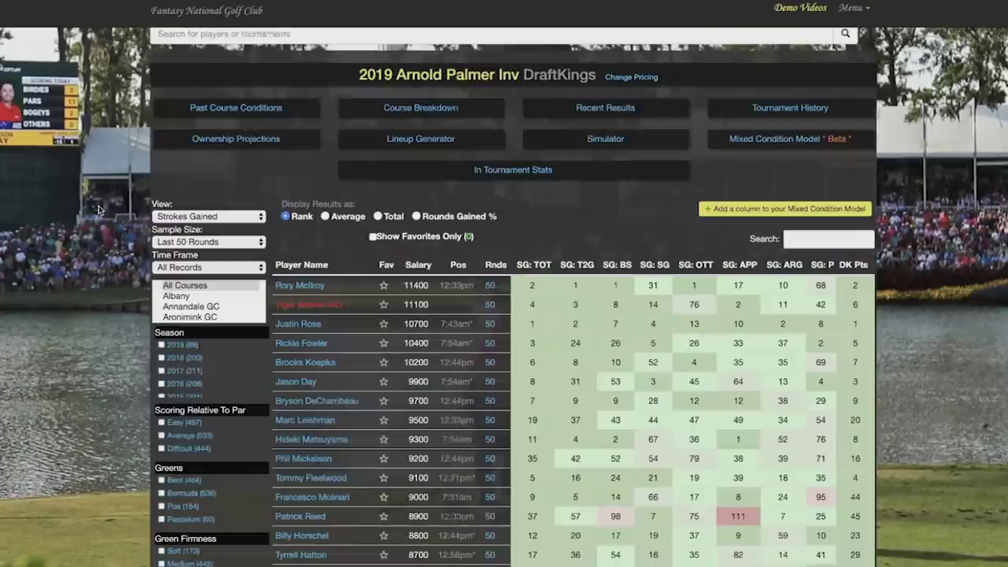
# Filter the 2019 Arnold Palmer Inv DraftKings player stats to Fast and Lightning green speeds.
pyautogui.scroll(-2, 555, 141)
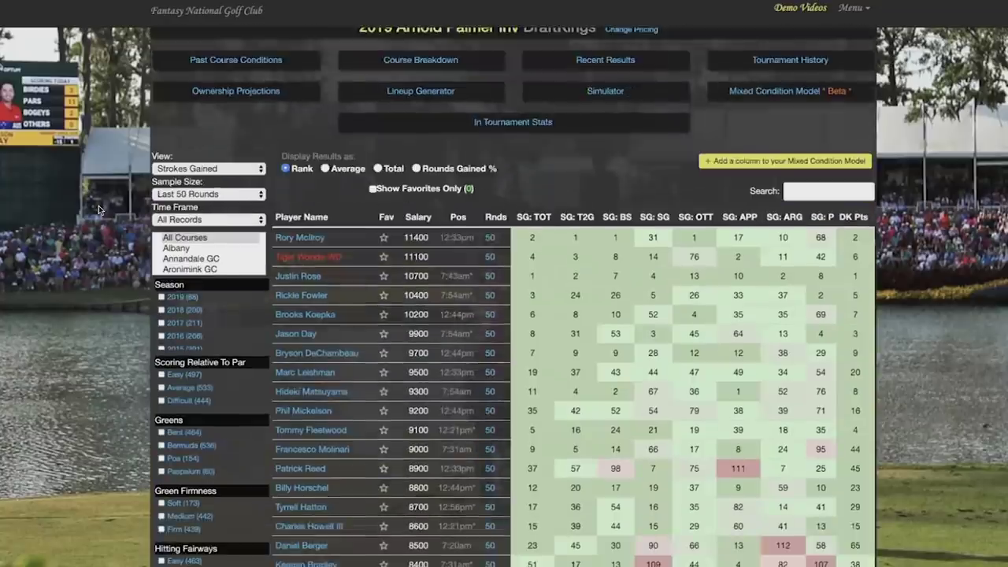
pyautogui.scroll(1, 556, 142)
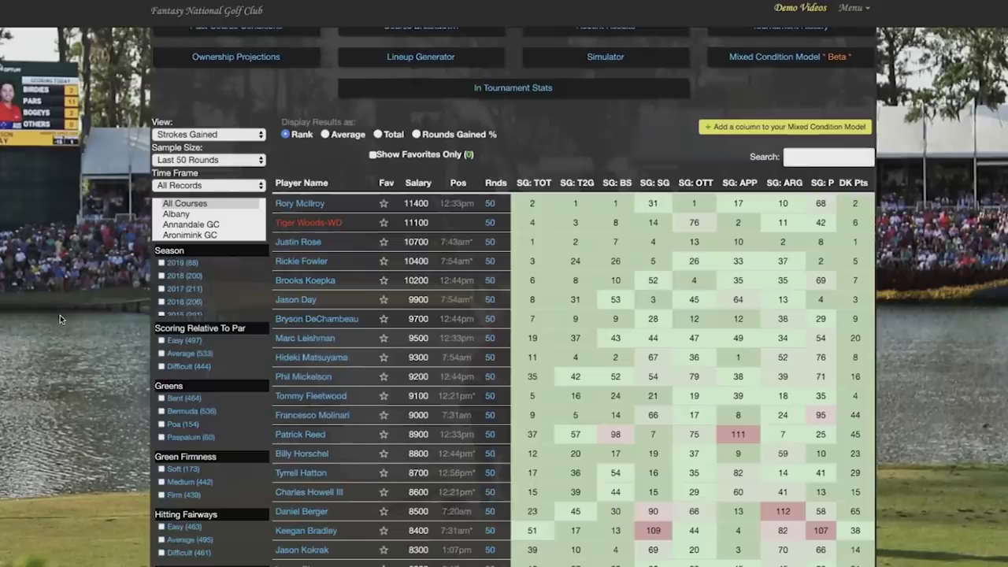
pyautogui.scroll(-1, 60, 315)
pyautogui.scroll(-4, 60, 315)
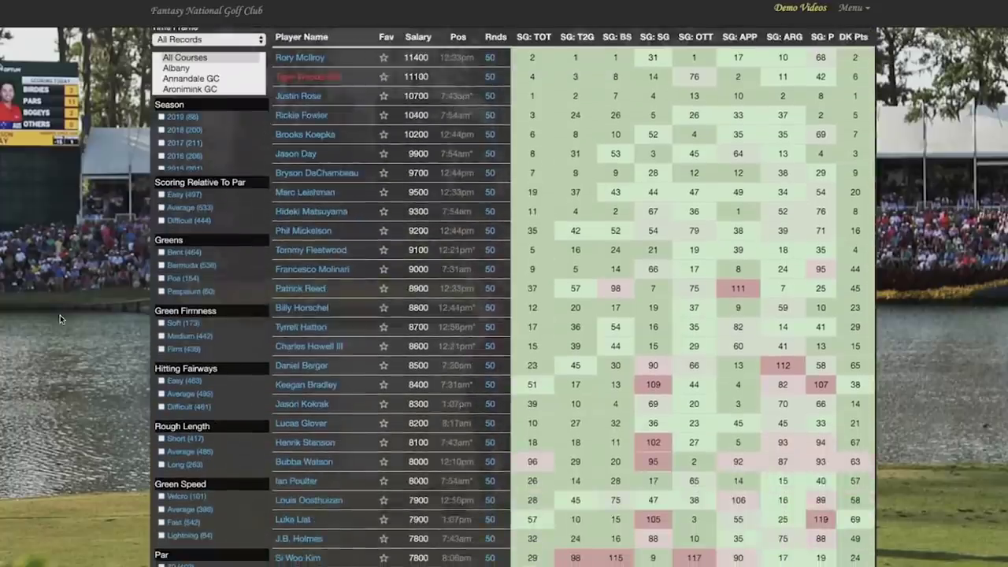
pyautogui.scroll(-5, 60, 315)
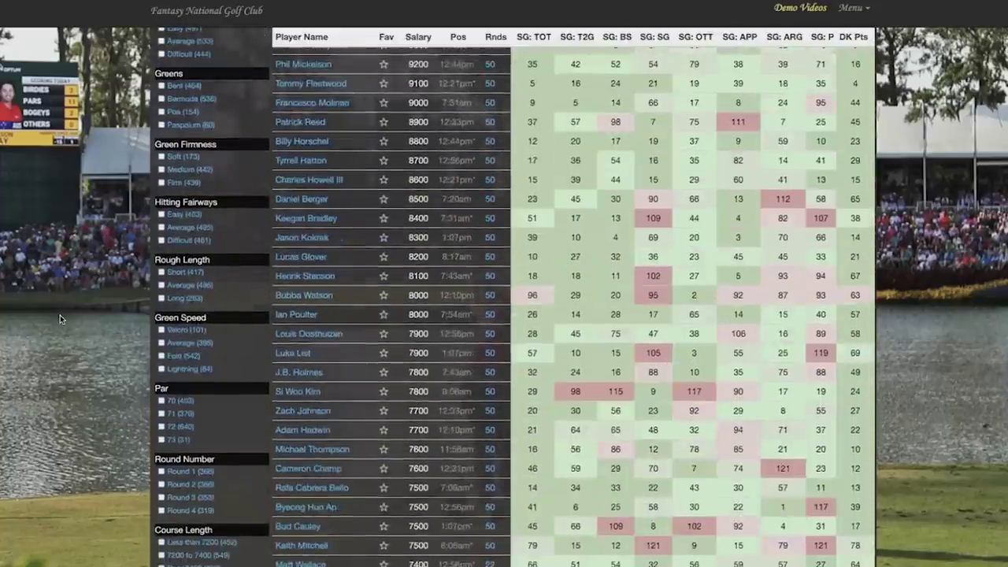
pyautogui.scroll(1, 59, 315)
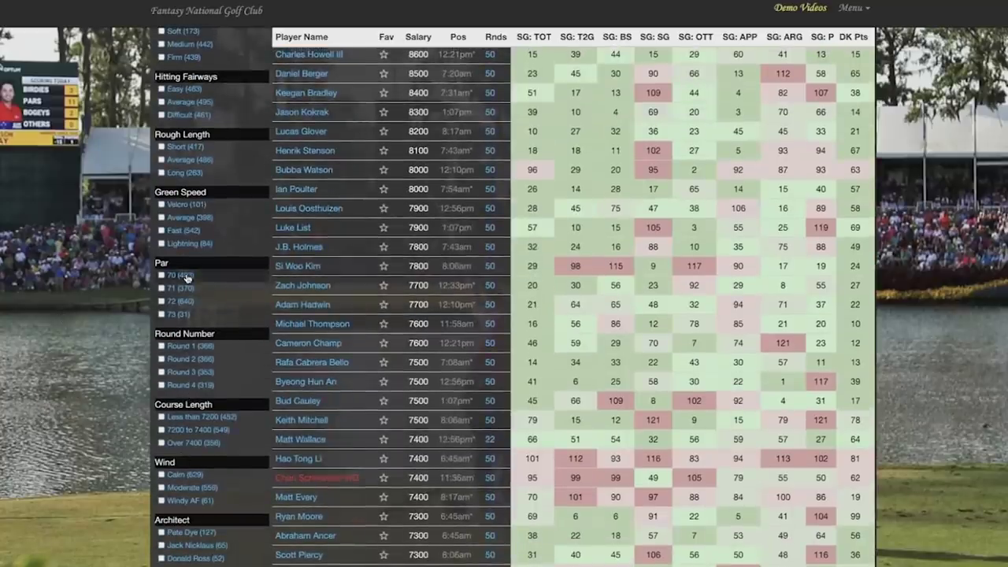
pyautogui.click(162, 230)
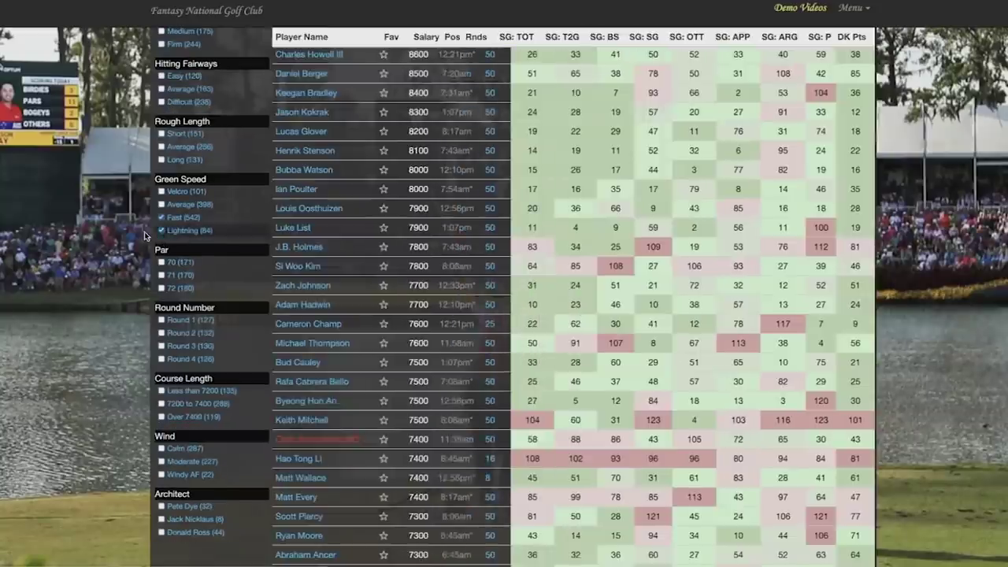
pyautogui.click(165, 230)
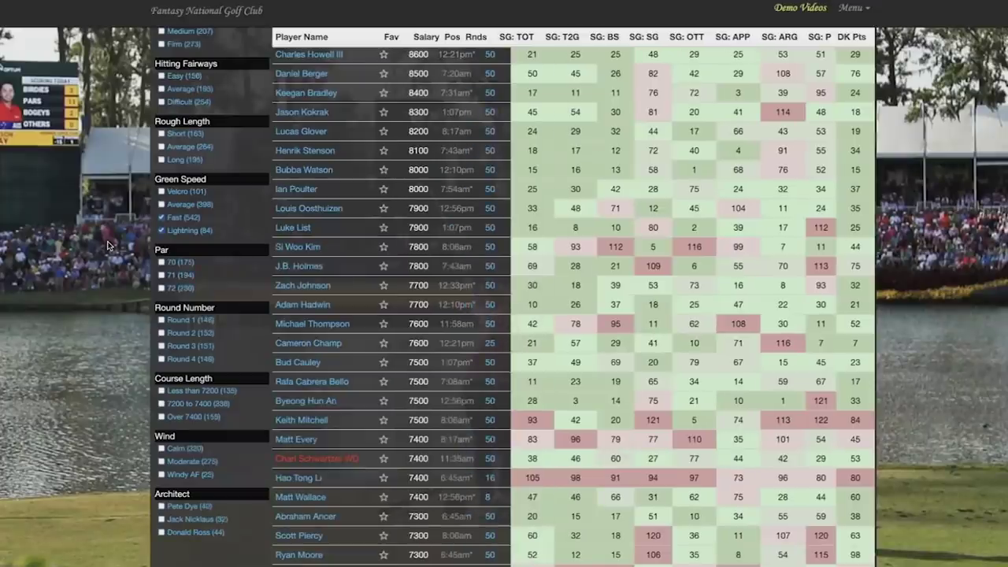
# Examine the round counts across the filtered field to find players with fewer than 50 rounds on fast greens.
pyautogui.scroll(3, 961, 272)
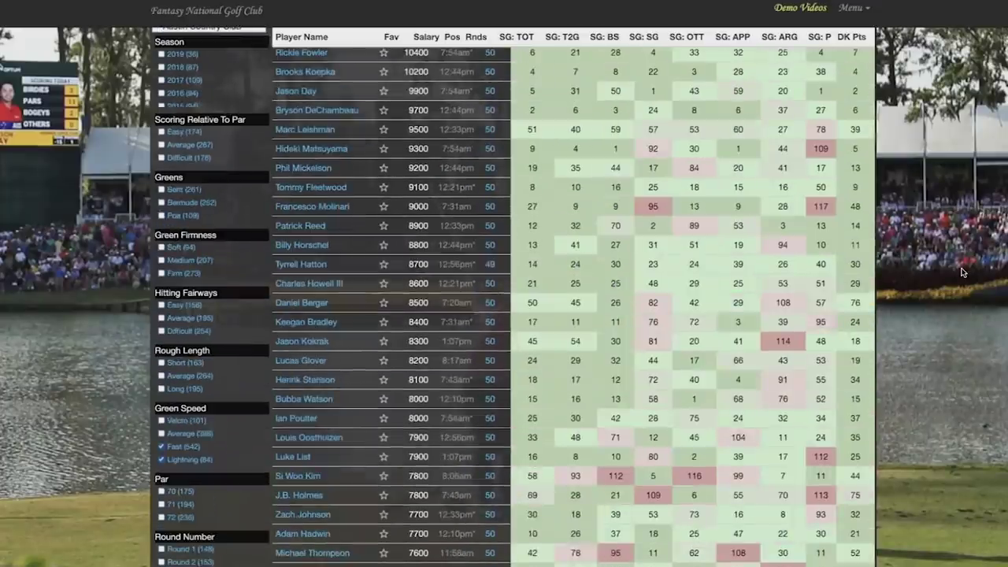
pyautogui.scroll(4, 961, 273)
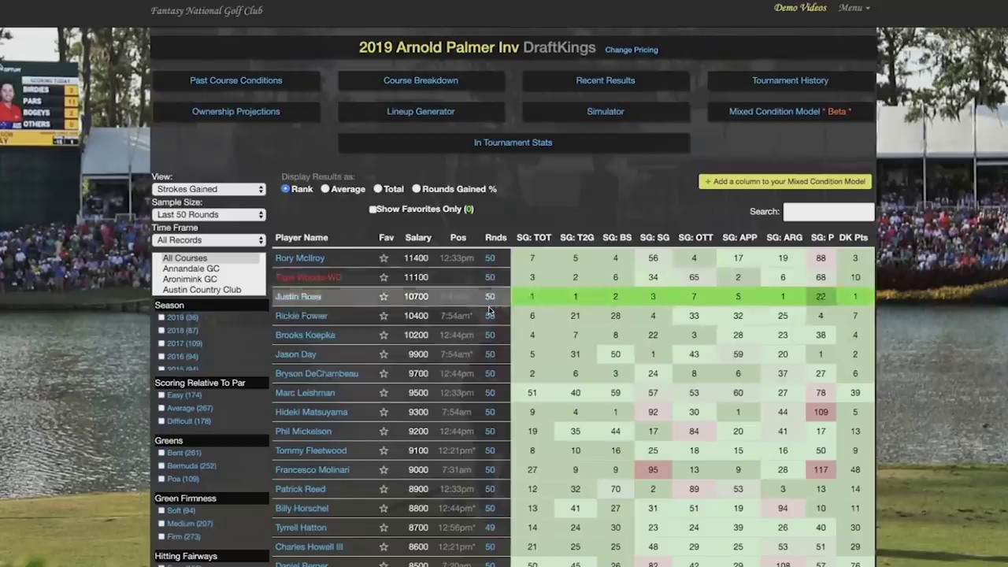
pyautogui.scroll(-2, 488, 315)
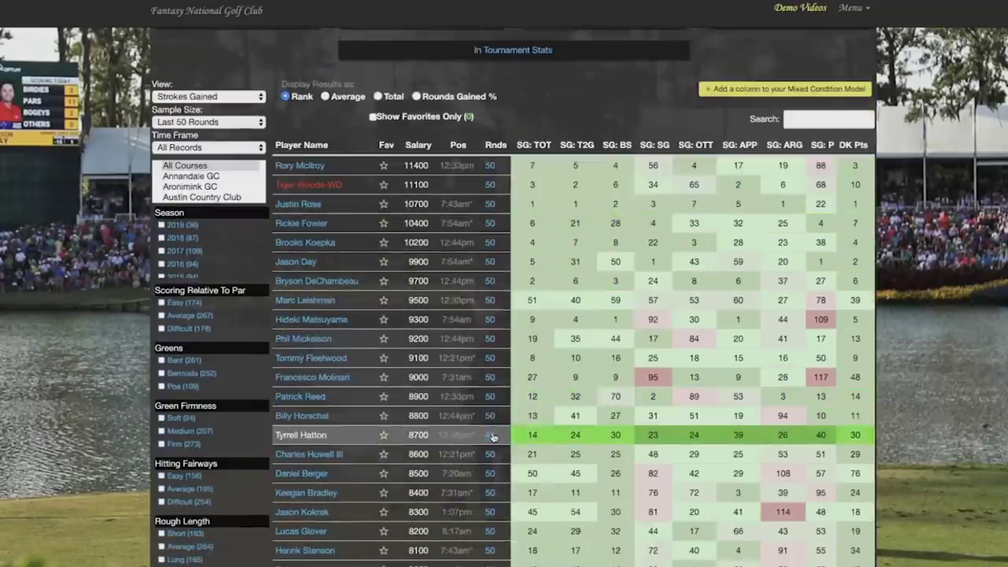
pyautogui.scroll(-8, 492, 434)
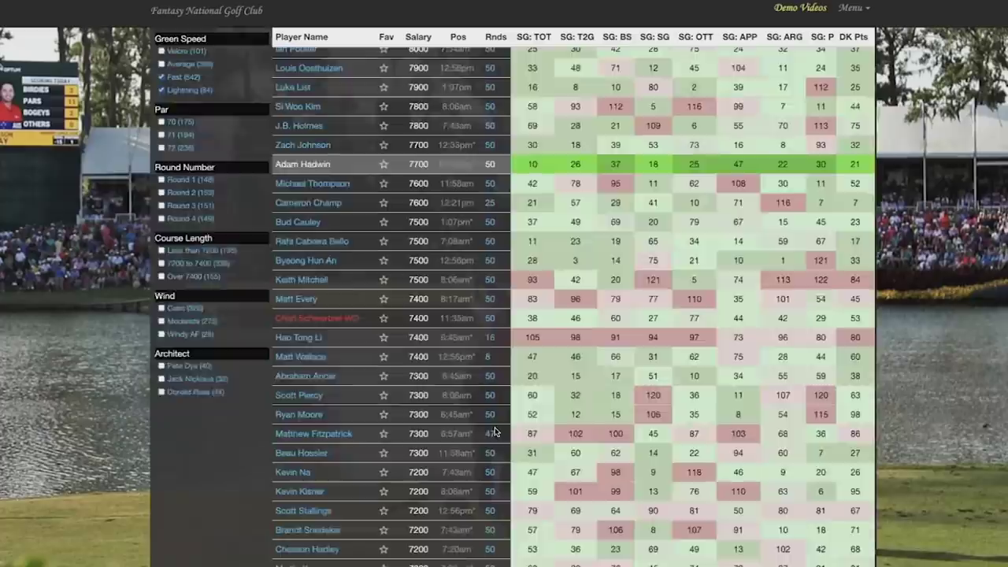
pyautogui.scroll(-8, 493, 433)
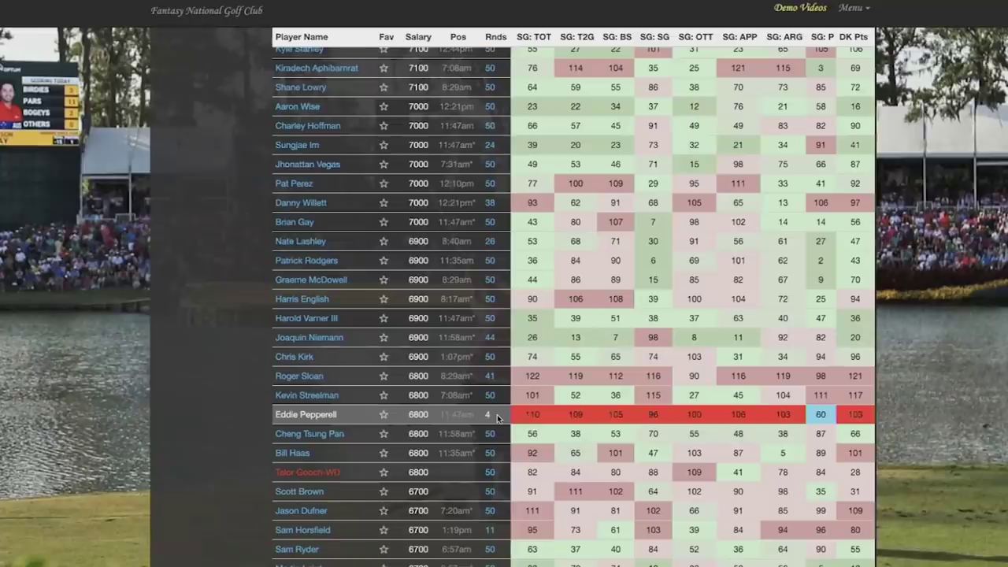
pyautogui.scroll(-1, 497, 418)
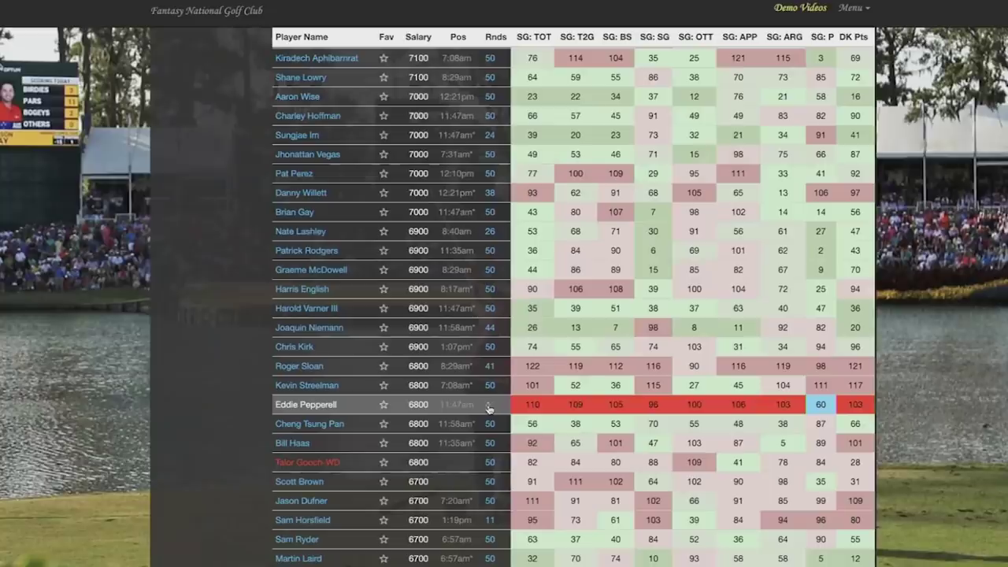
pyautogui.scroll(3, 489, 408)
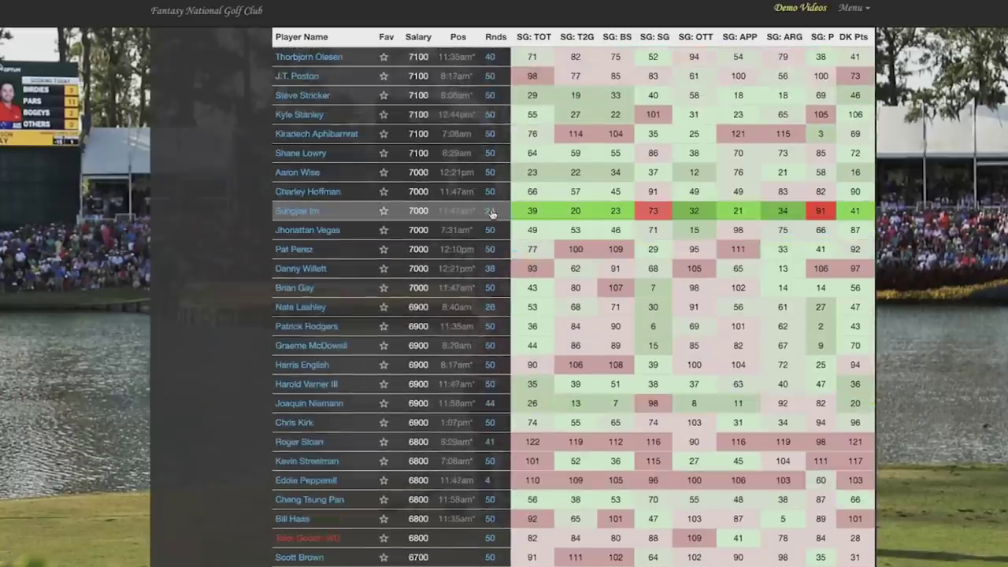
pyautogui.scroll(10, 496, 212)
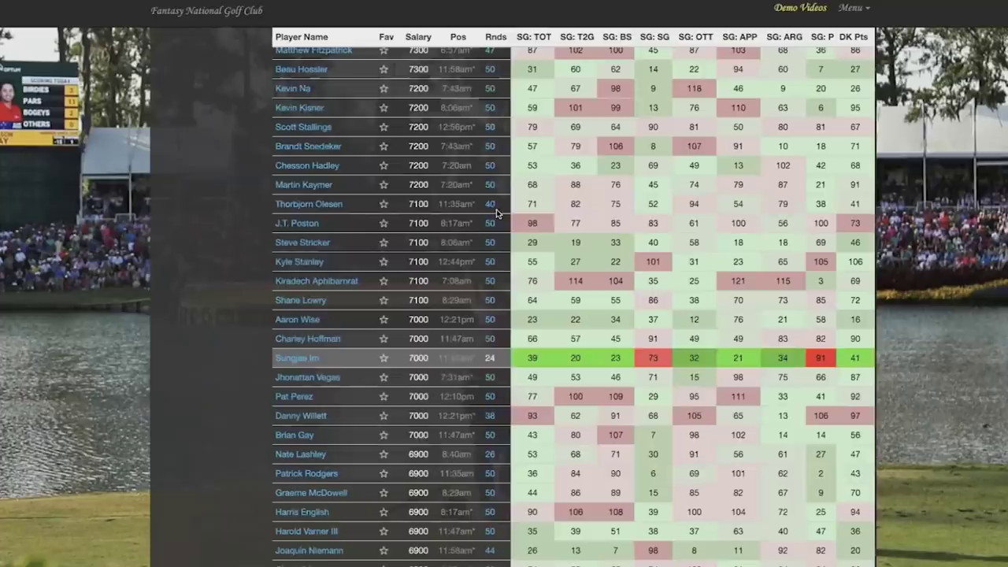
# Sort the filtered field by SG: P rank from the best putter down and review the leaders.
pyautogui.scroll(10, 496, 212)
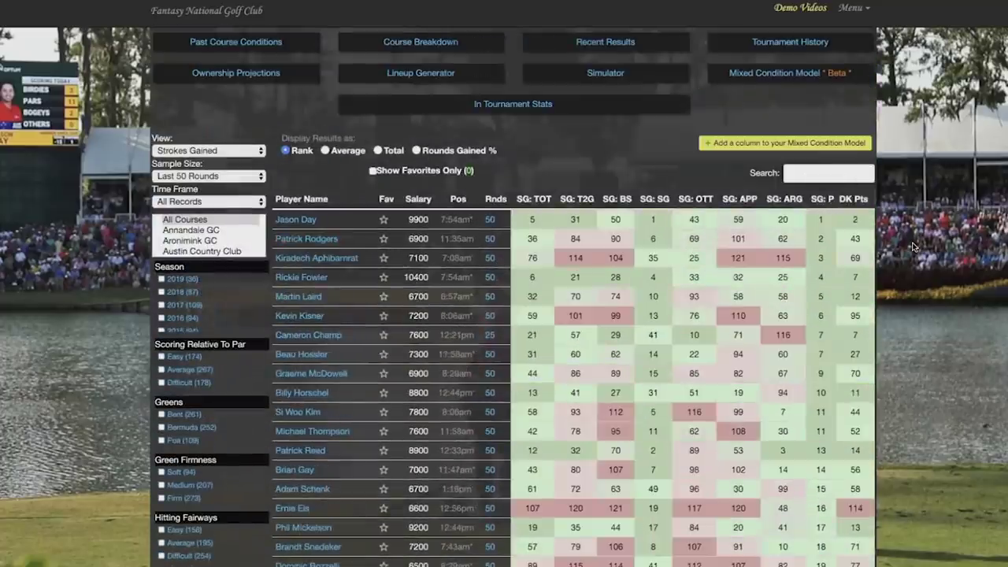
pyautogui.scroll(-3, 824, 204)
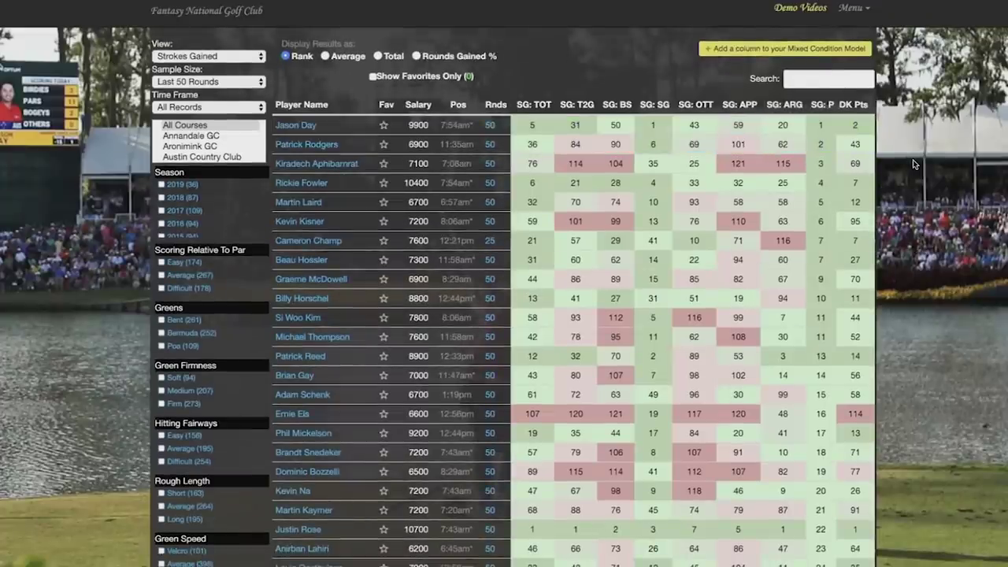
pyautogui.scroll(-1, 913, 164)
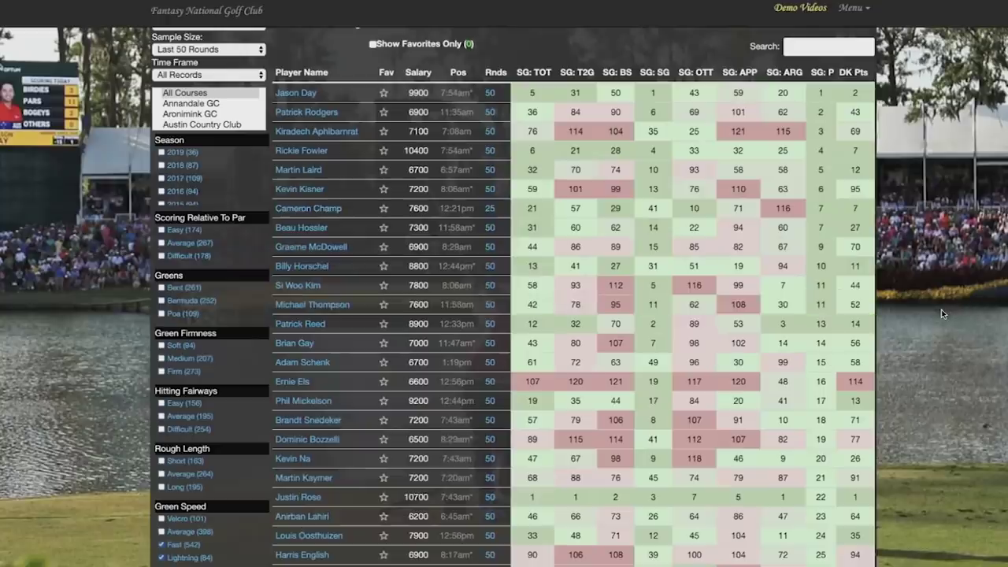
pyautogui.scroll(-1, 941, 314)
pyautogui.scroll(2, 941, 314)
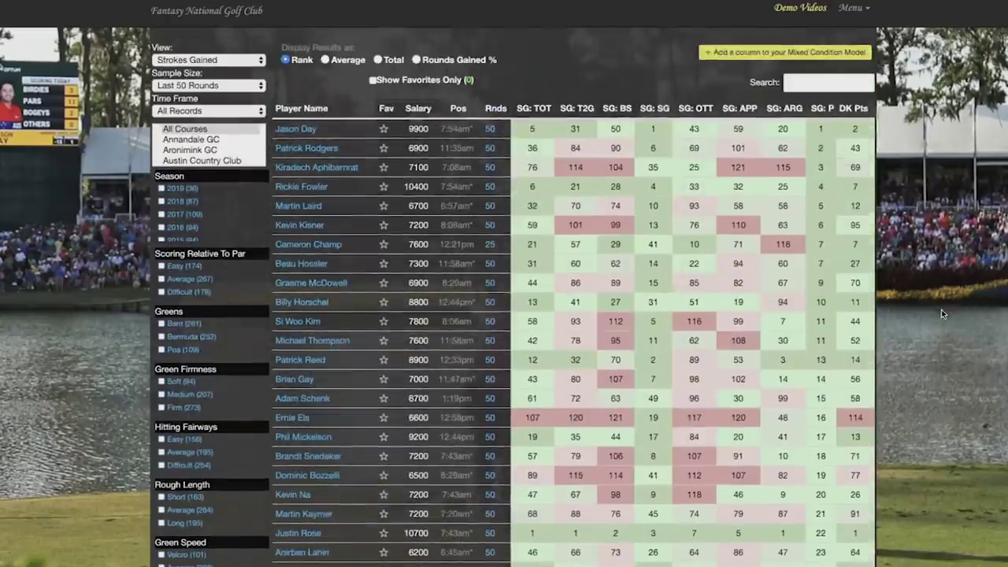
# Set the sample size to Last 100 Rounds and sort the players by SG: P rank, best first.
pyautogui.click(252, 85)
pyautogui.click(248, 111)
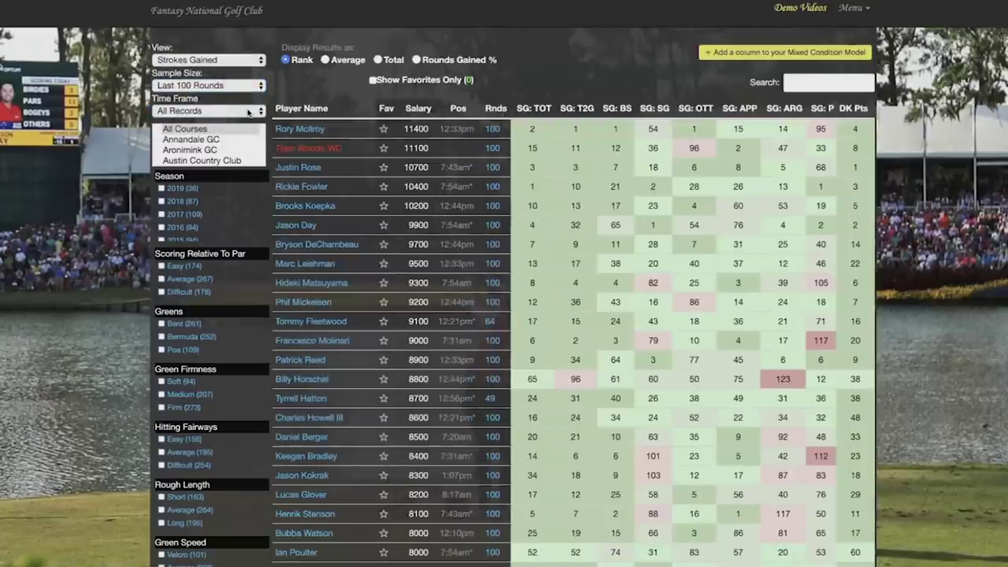
pyautogui.click(821, 110)
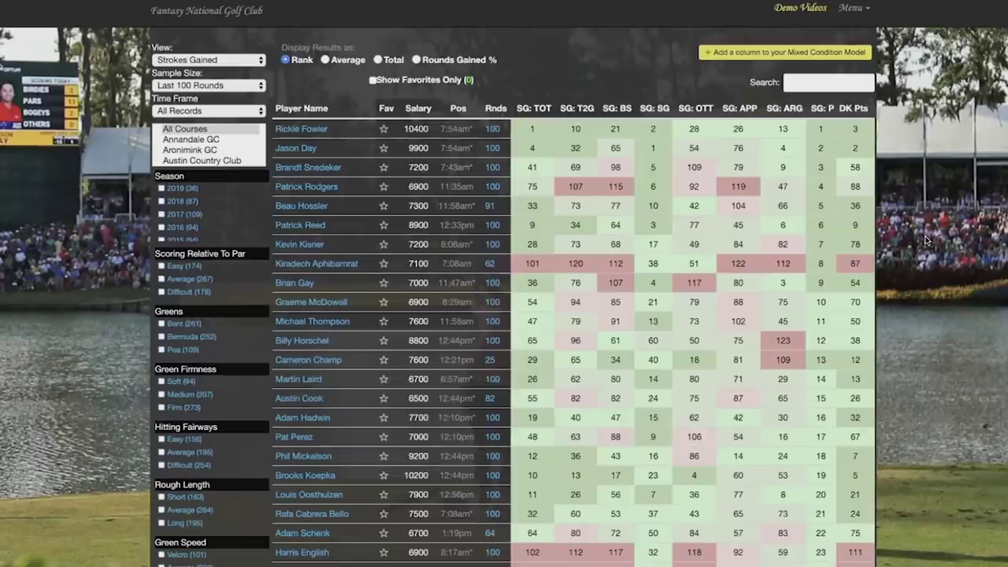
# Display the results as averages sorted by SG: P from highest to lowest and inspect the leading putters' per-round values.
pyautogui.scroll(1, 925, 240)
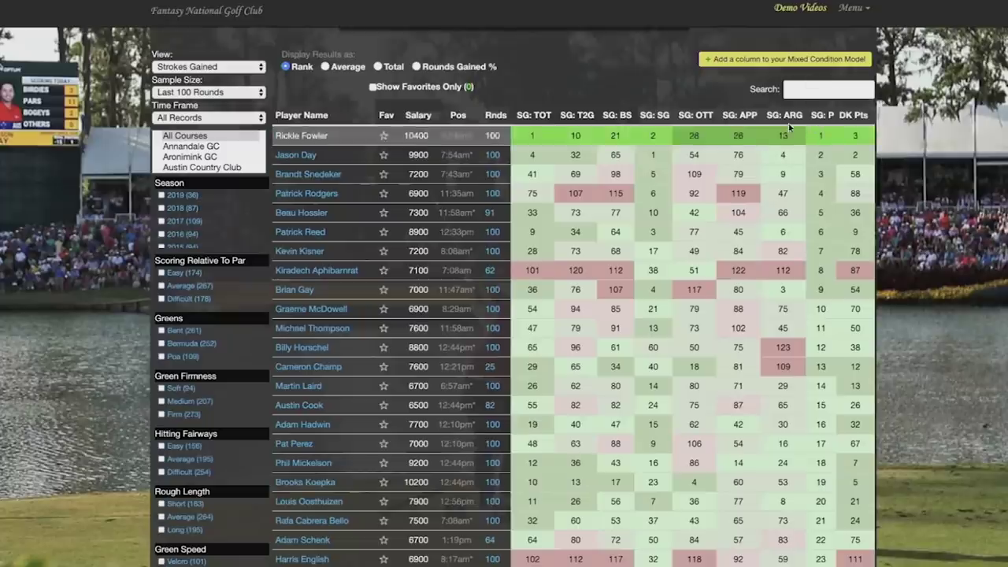
pyautogui.click(325, 66)
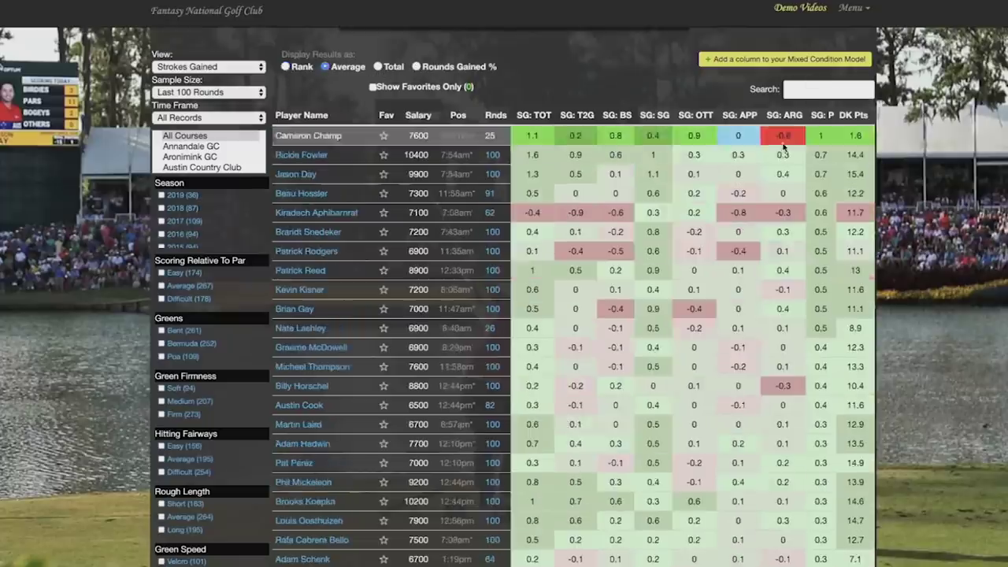
pyautogui.moveTo(828, 137)
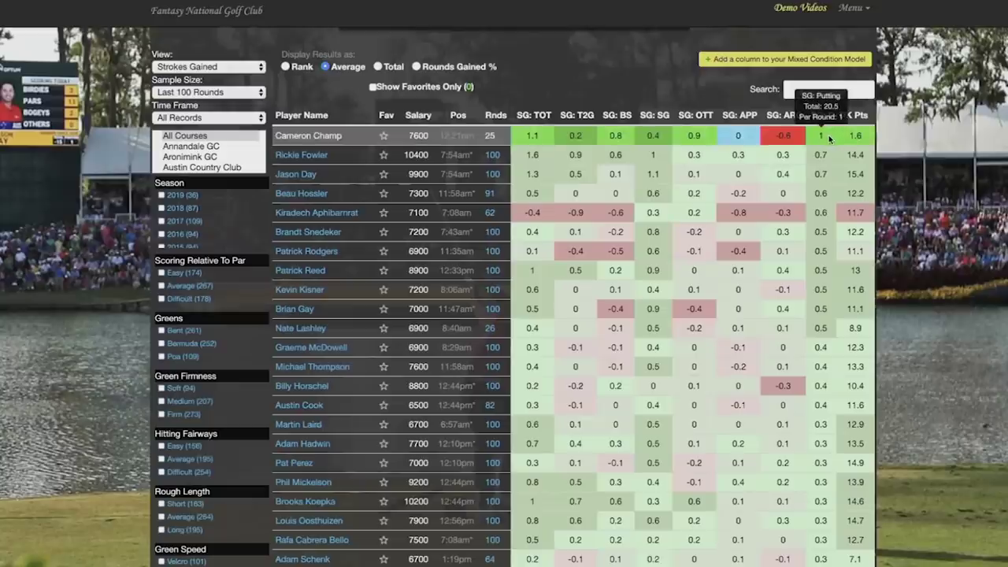
pyautogui.click(820, 115)
pyautogui.click(819, 115)
pyautogui.moveTo(827, 136)
pyautogui.moveTo(821, 172)
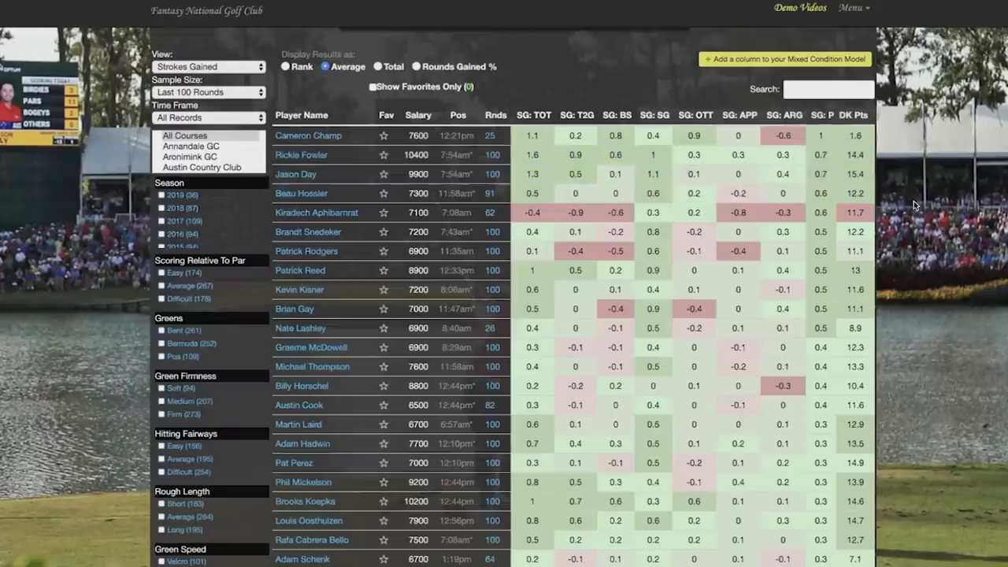
# Display the results as totals, and as Rounds Gained % sorted by SG: P.
pyautogui.click(379, 66)
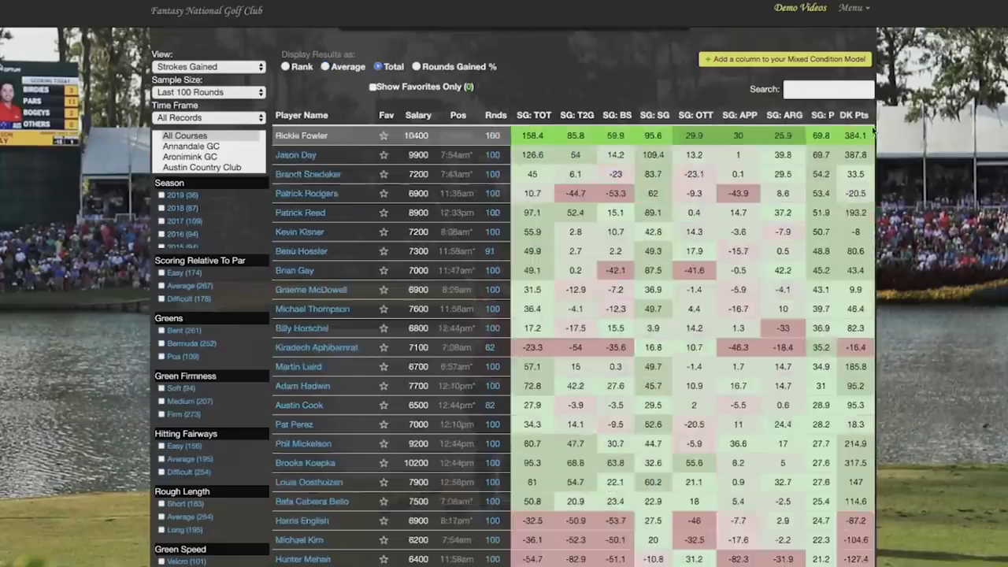
pyautogui.click(416, 67)
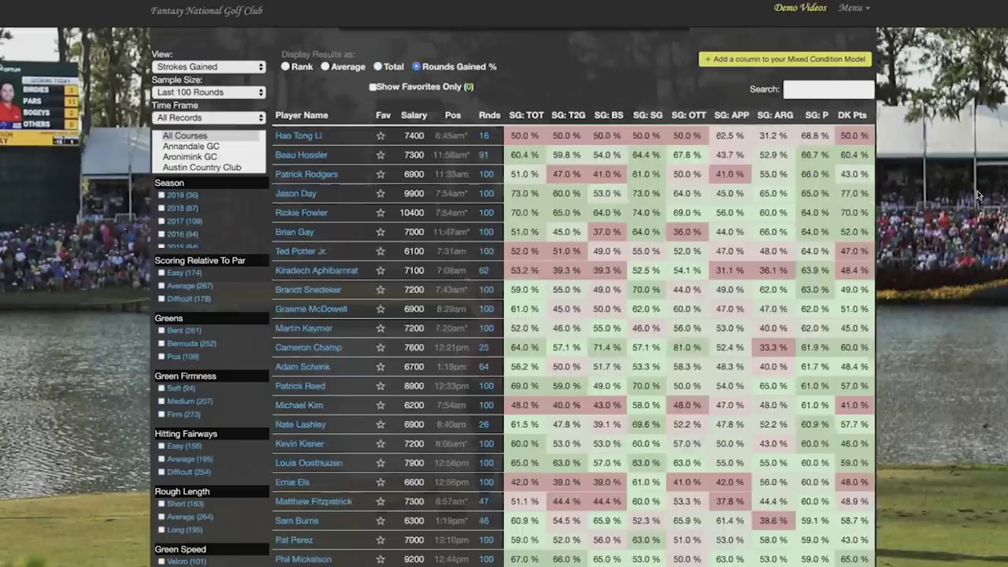
pyautogui.click(818, 117)
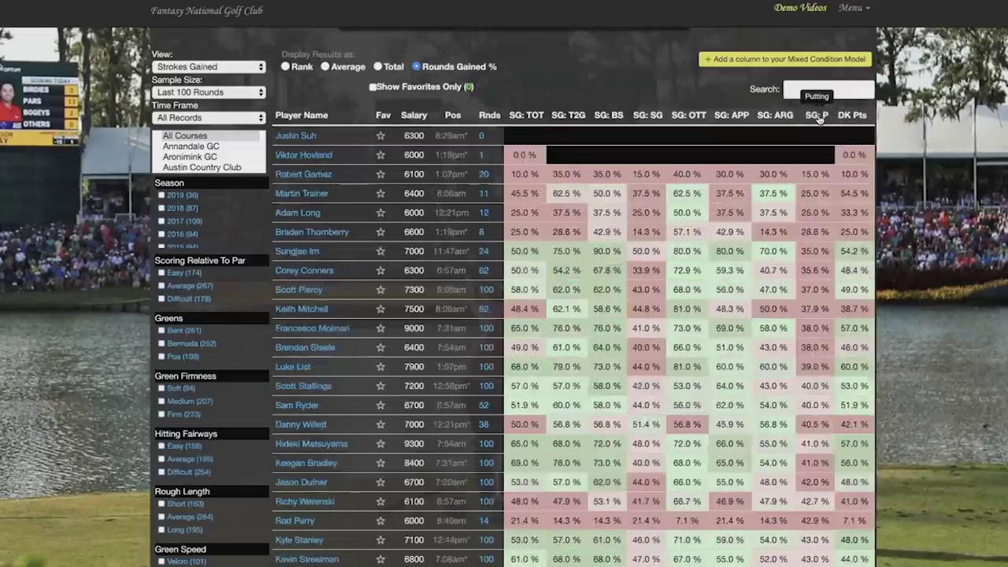
# Sort the Rounds Gained % results by SG: P from highest to lowest and review the leading putters.
pyautogui.click(819, 118)
pyautogui.scroll(-1, 912, 150)
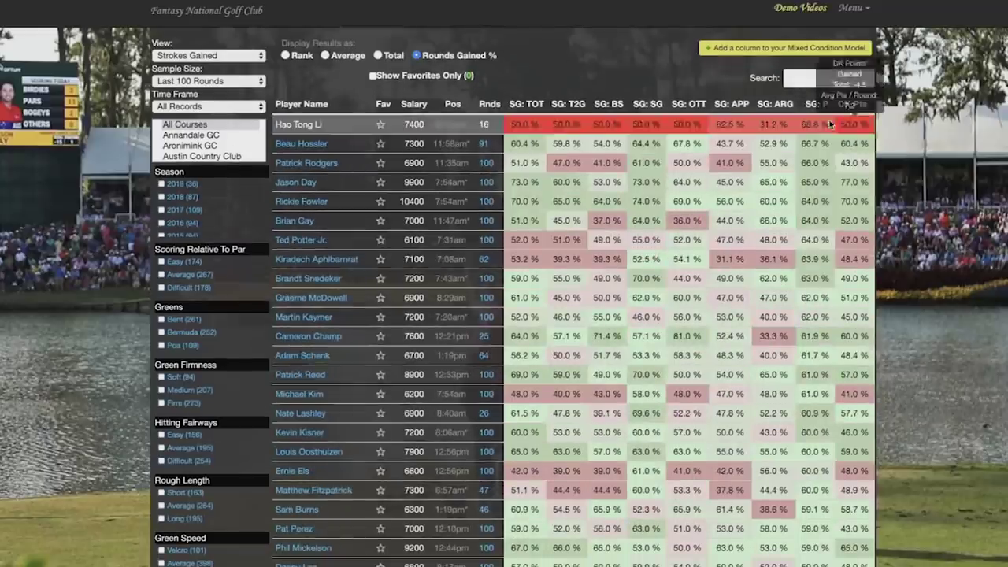
pyautogui.scroll(-1, 931, 160)
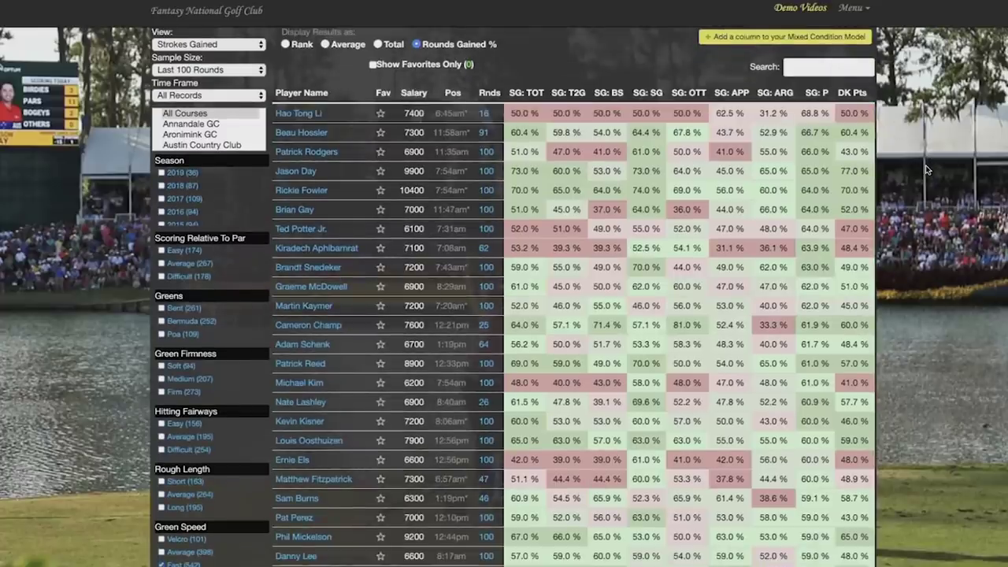
pyautogui.moveTo(819, 113)
pyautogui.scroll(-1, 956, 238)
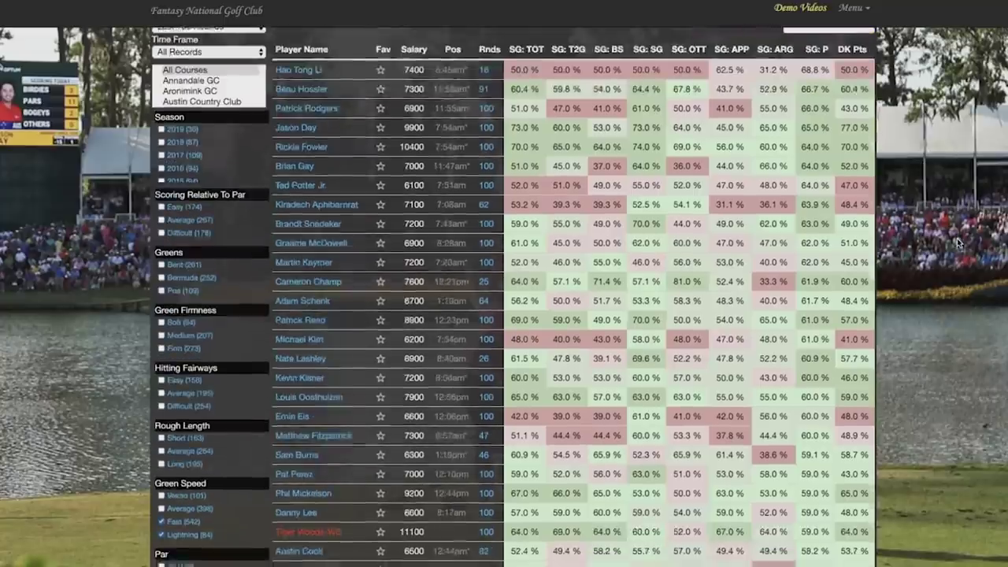
# Add the Bermuda greens filter and sort the field by SG: P rank, best putter first.
pyautogui.scroll(-4, 957, 238)
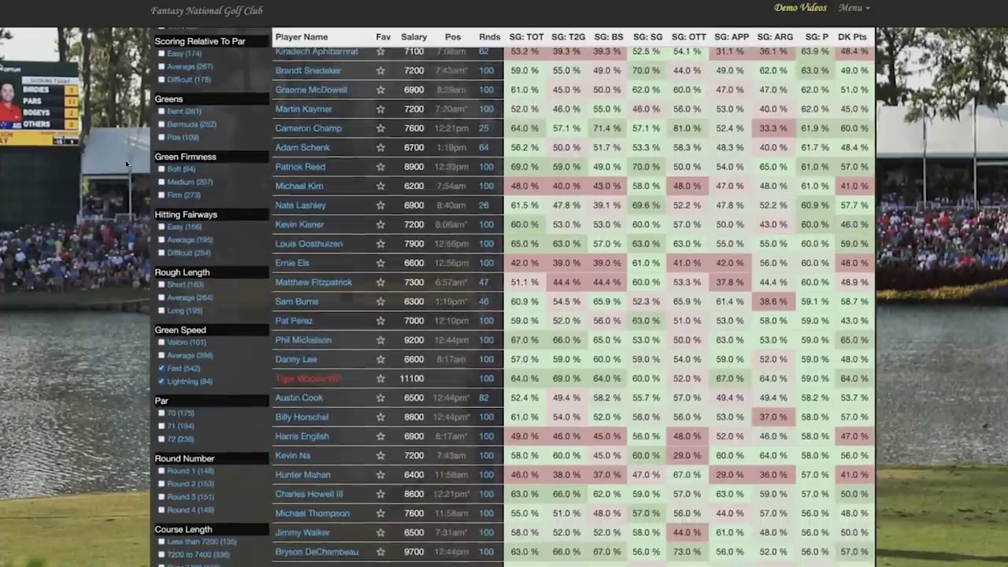
pyautogui.click(162, 124)
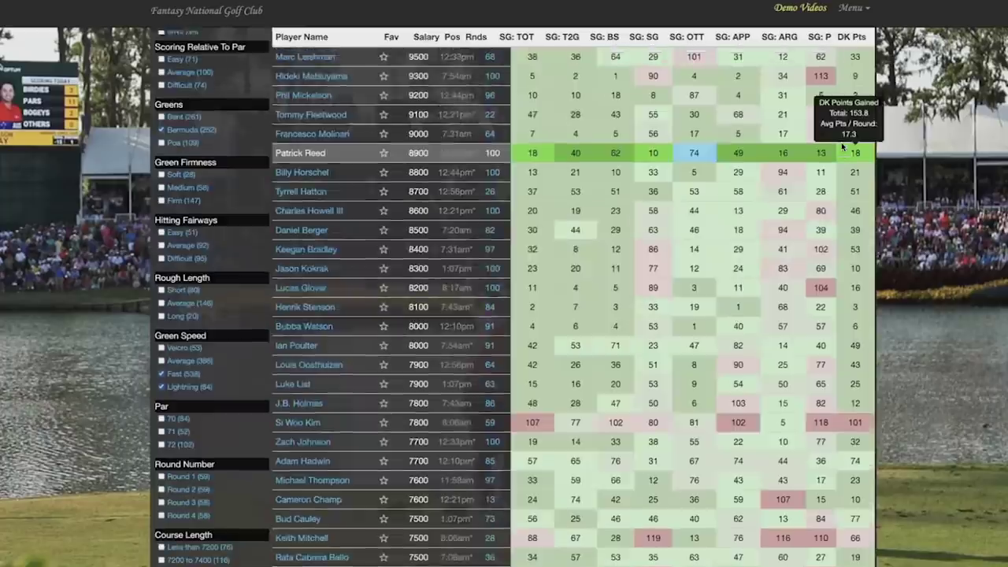
pyautogui.scroll(9, 842, 147)
pyautogui.click(823, 256)
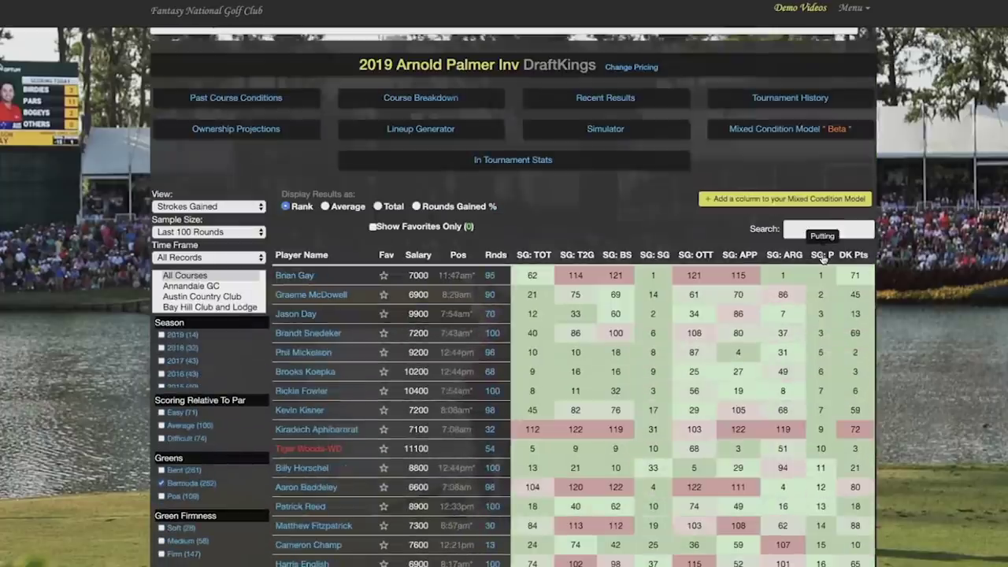
pyautogui.scroll(-3, 950, 304)
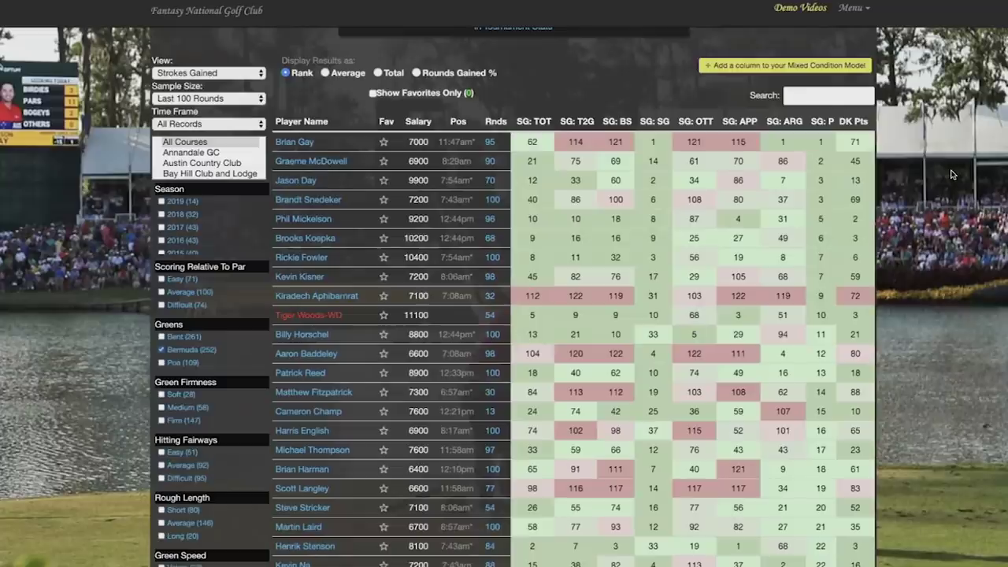
# Search the player list for "glo" and open Lucas Glover's player page.
pyautogui.click(830, 91)
pyautogui.write('glo')
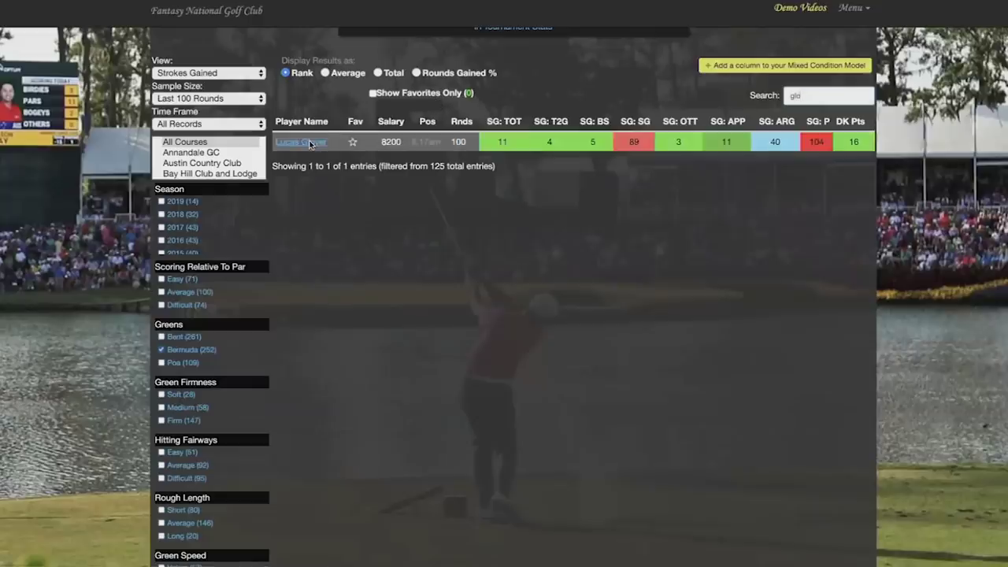
pyautogui.click(309, 143)
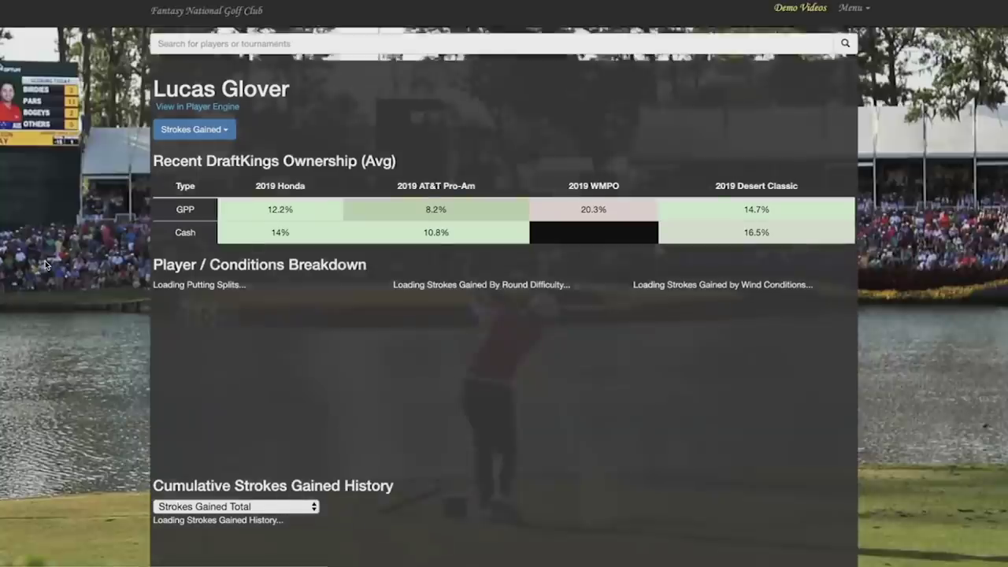
# Examine Lucas Glover's average strokes gained putting by green surface, including Bermuda.
pyautogui.scroll(-3, 45, 261)
pyautogui.scroll(-10, 44, 260)
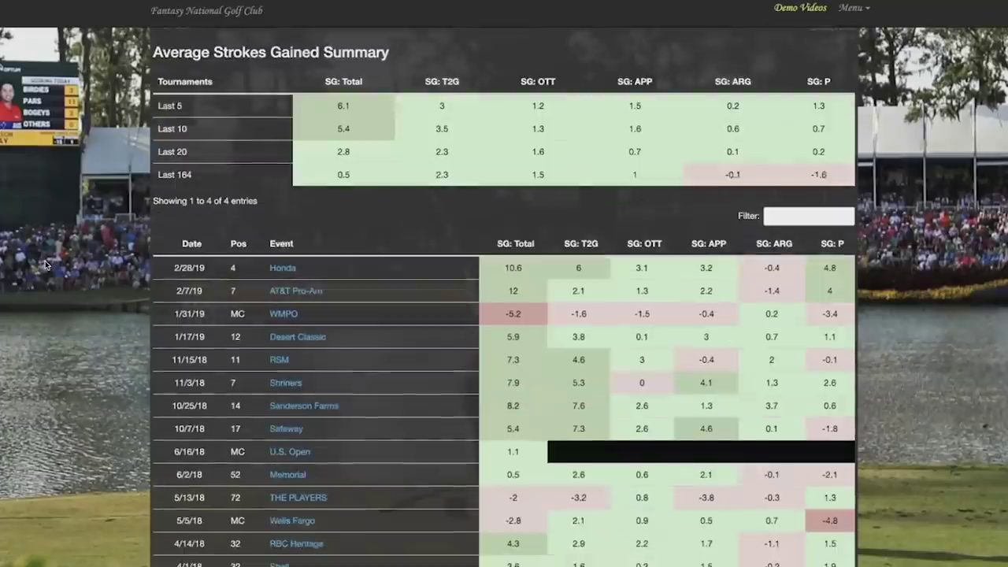
pyautogui.scroll(8, 205, 236)
pyautogui.moveTo(206, 224)
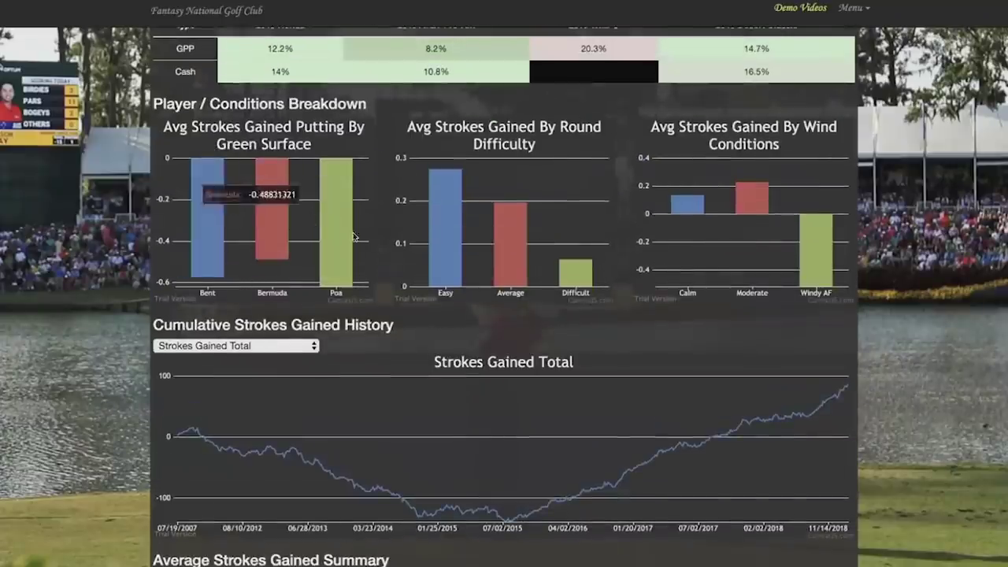
# Review Lucas Glover's event history for his SG: P results, including Honda, Wells Fargo and the Arnold Palmer Inv.
pyautogui.scroll(-5, 445, 358)
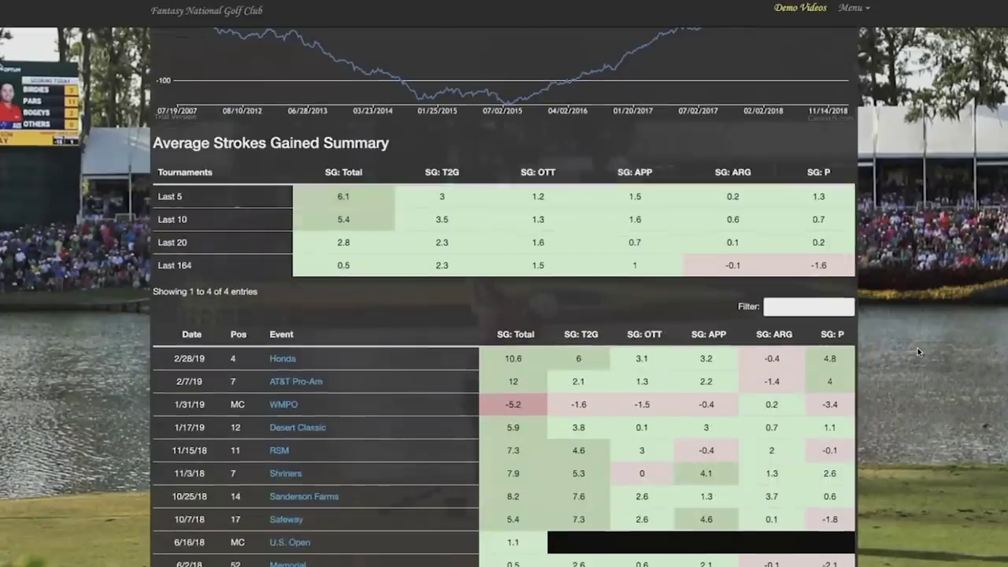
pyautogui.moveTo(846, 358)
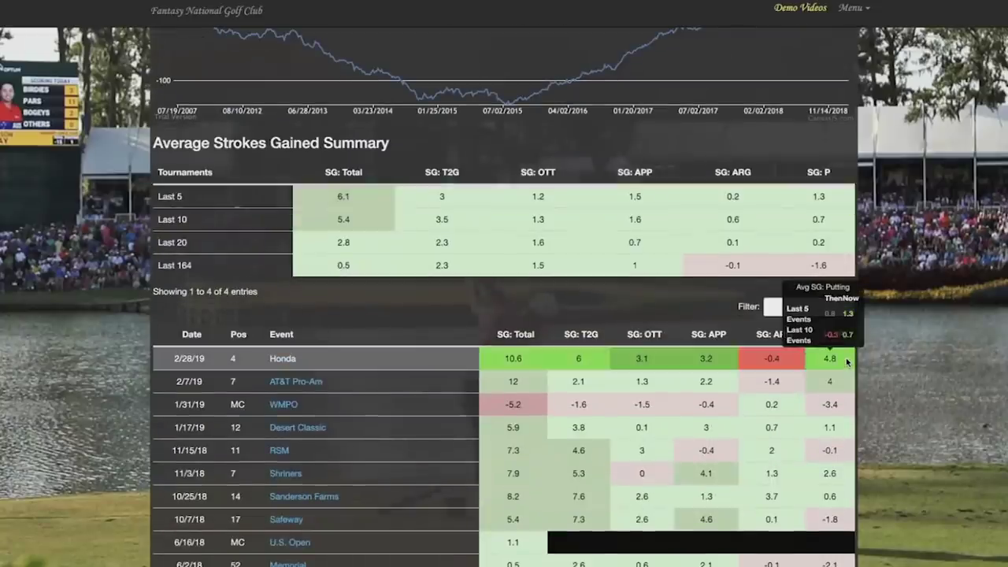
pyautogui.scroll(-1, 894, 363)
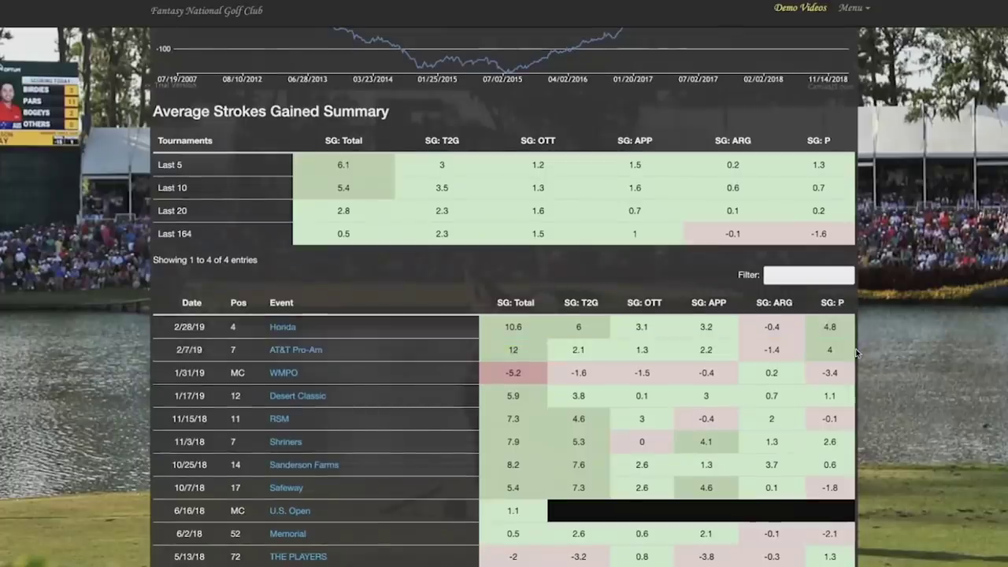
pyautogui.scroll(-3, 850, 352)
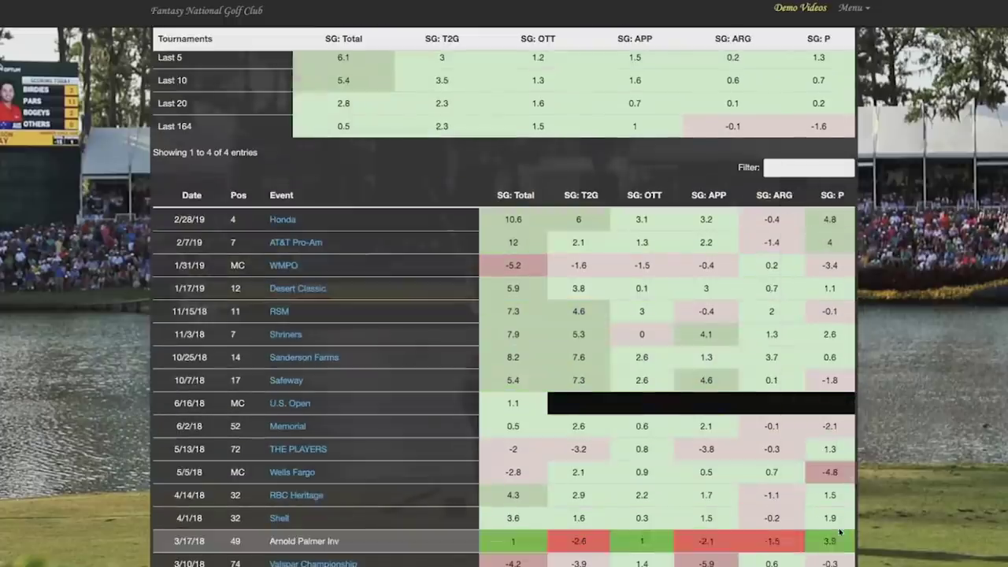
pyautogui.scroll(-5, 921, 326)
pyautogui.scroll(-3, 921, 326)
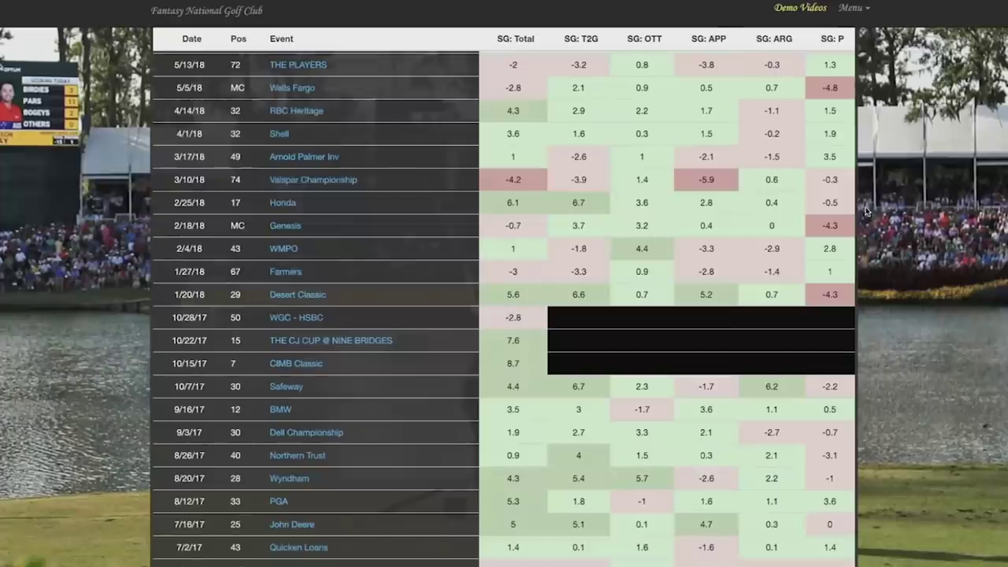
pyautogui.scroll(4, 930, 286)
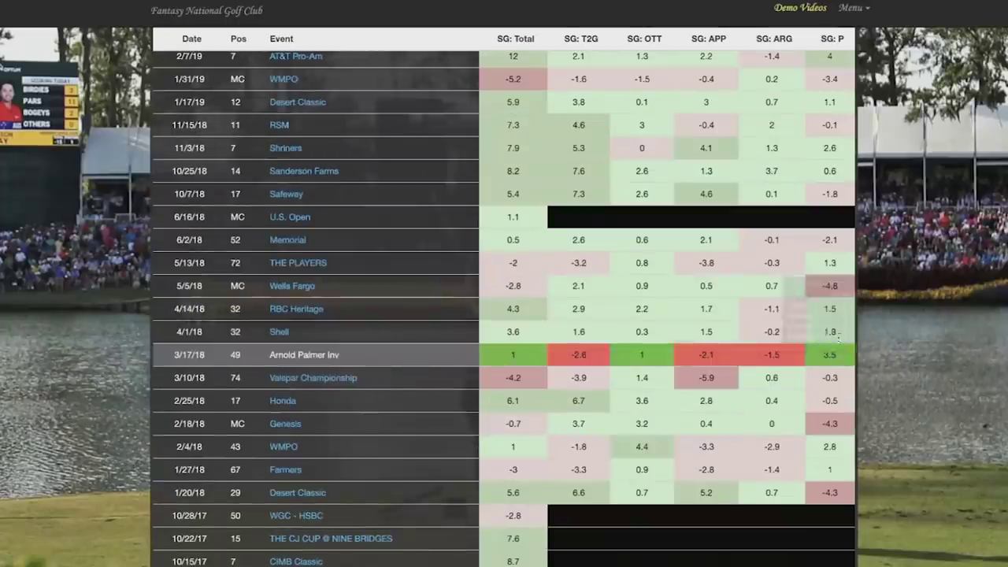
pyautogui.moveTo(840, 287)
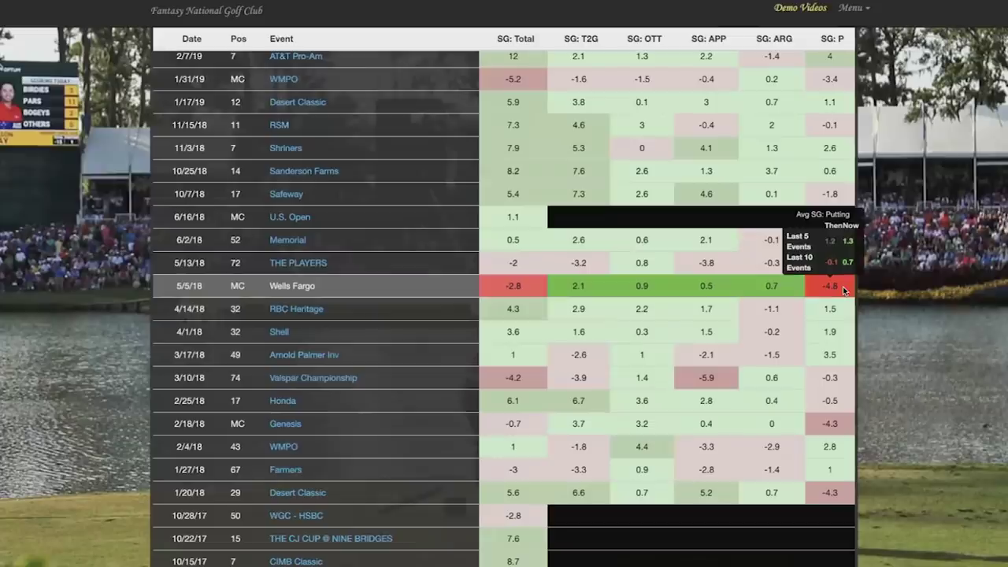
pyautogui.scroll(2, 862, 189)
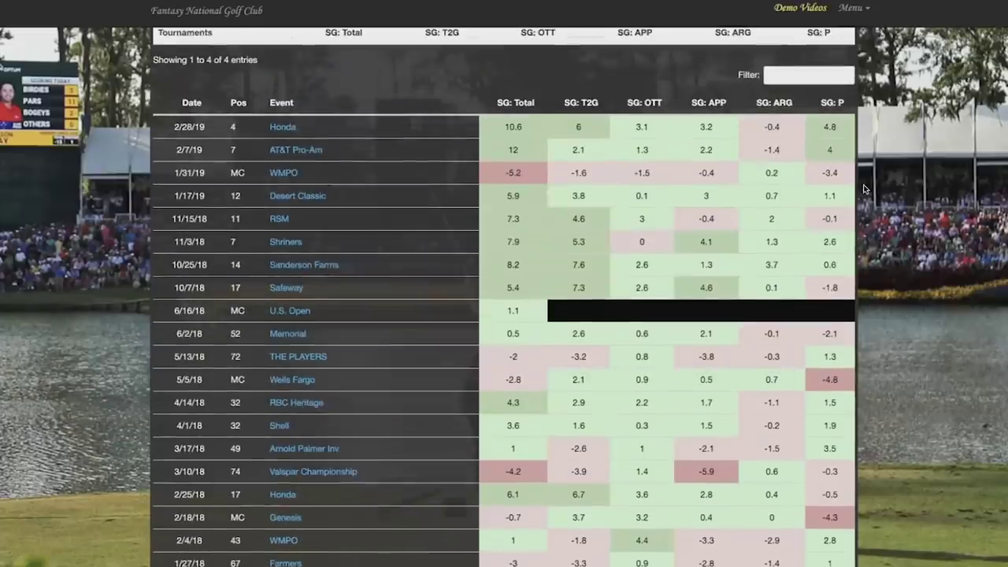
pyautogui.moveTo(844, 157)
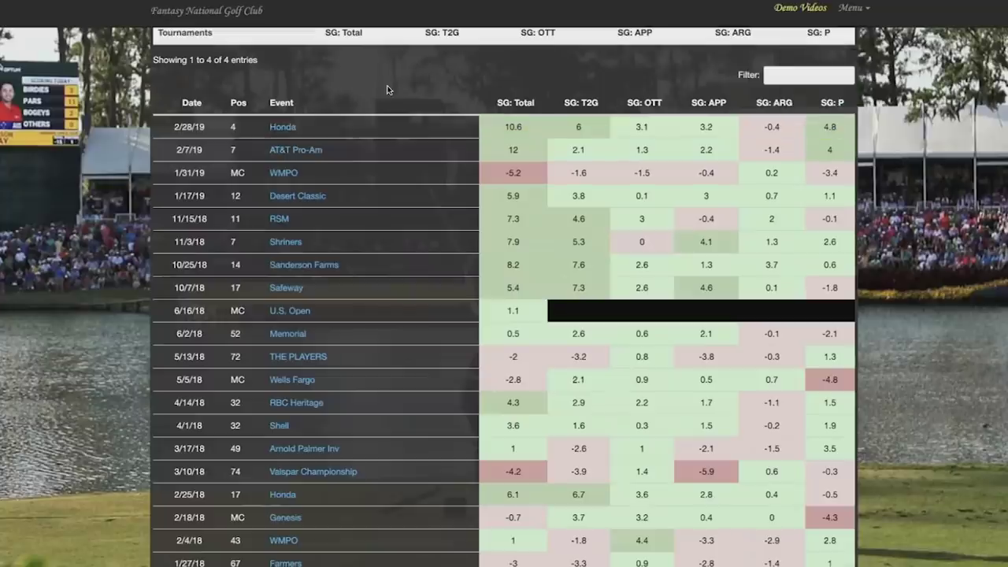
# Highlight the Average Strokes Gained Summary heading and compare Lucas Glover's recent and long-term averages, then clear the highlight.
pyautogui.scroll(2, 387, 89)
pyautogui.scroll(2, 386, 90)
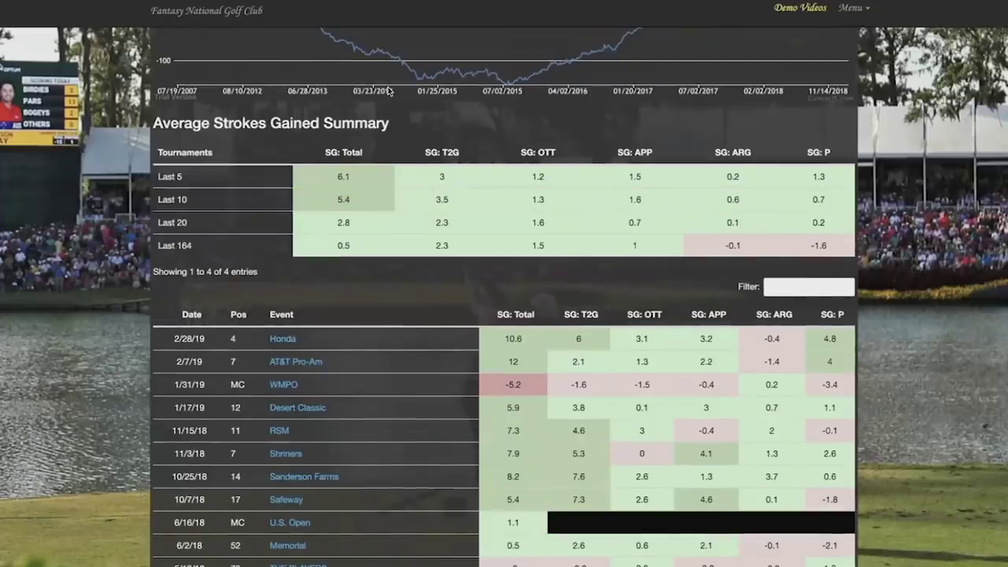
pyautogui.doubleClick(160, 124)
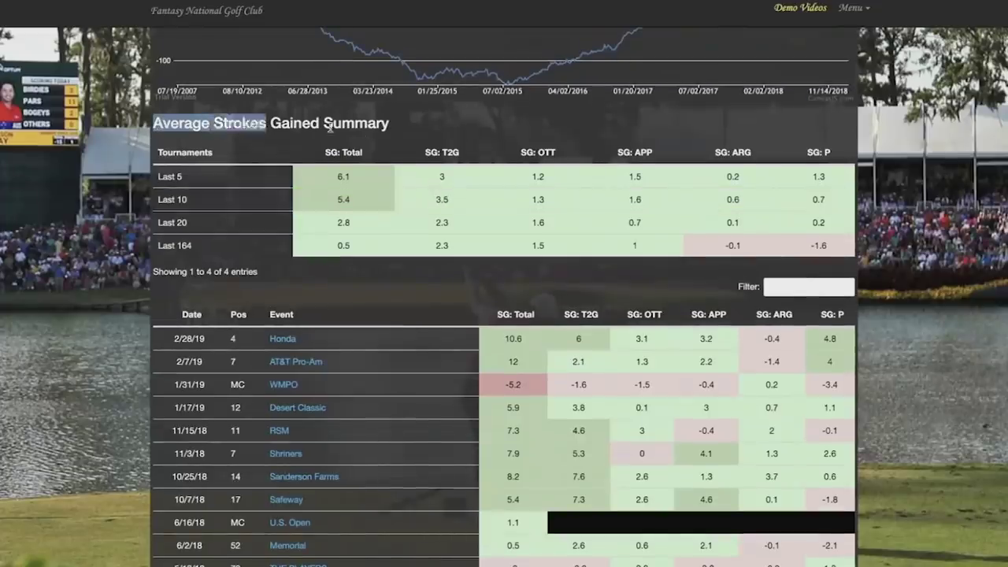
pyautogui.tripleClick(360, 129)
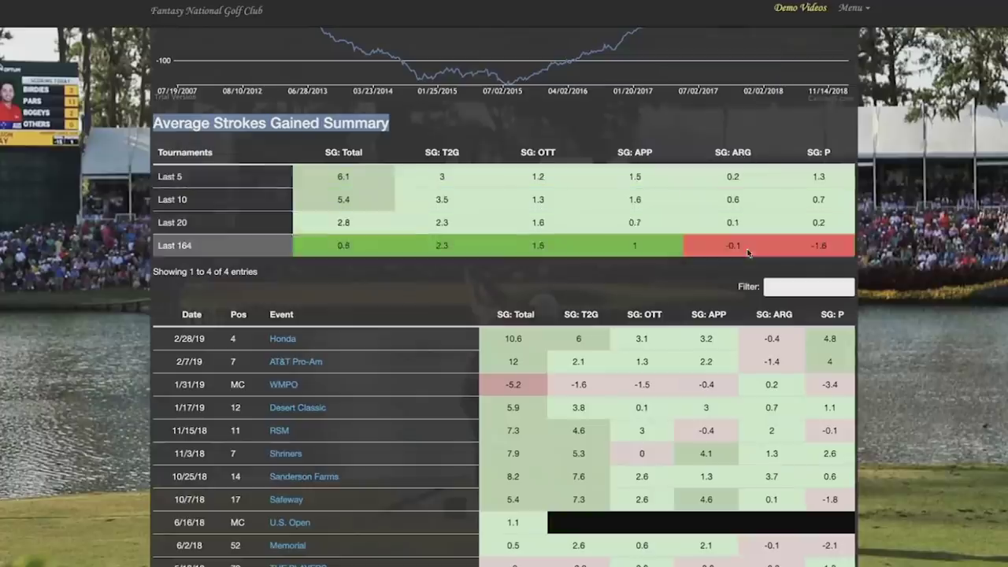
pyautogui.click(890, 150)
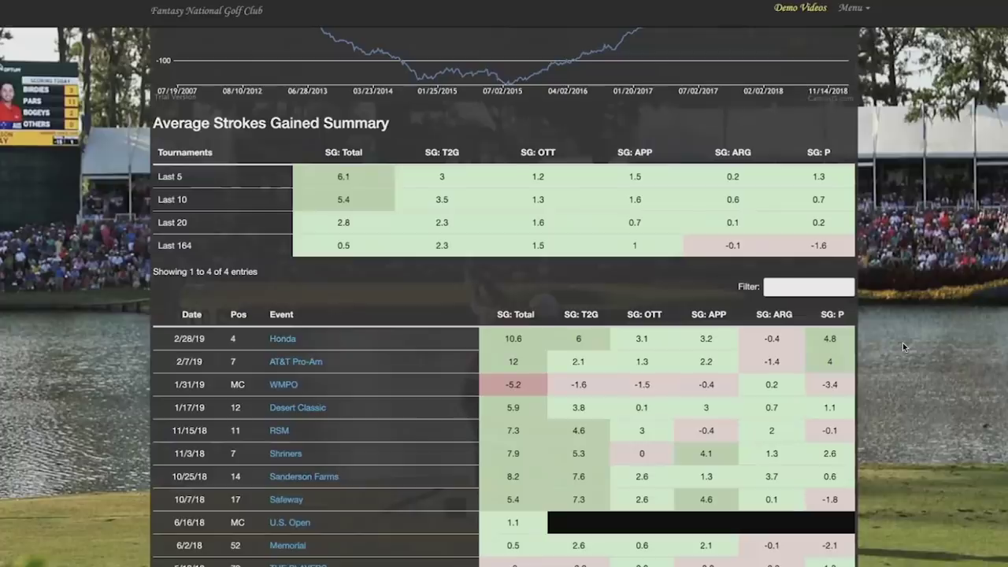
# Search the site's players for "simp" and open Webb Simpson's player page.
pyautogui.scroll(5, 788, 325)
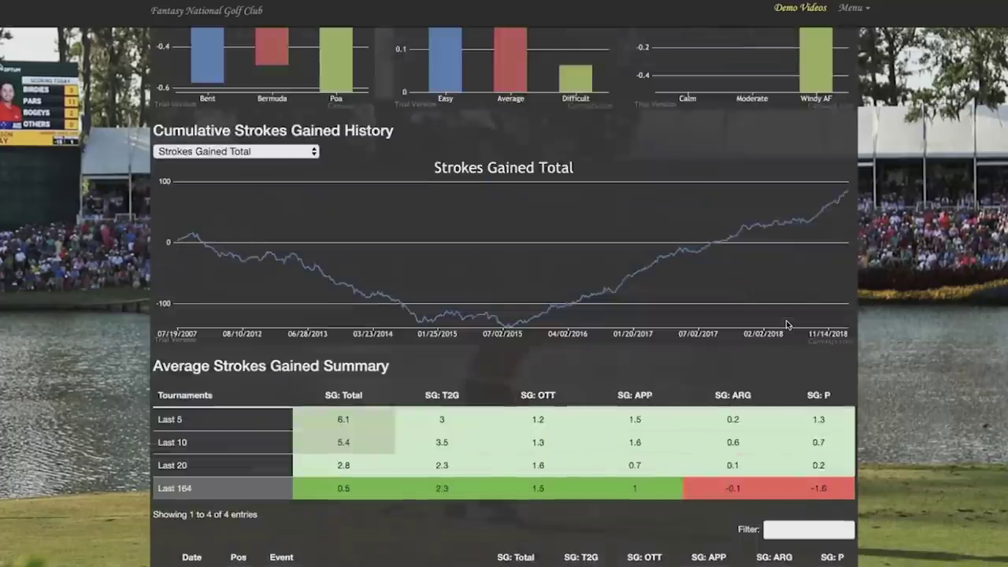
pyautogui.scroll(2, 785, 324)
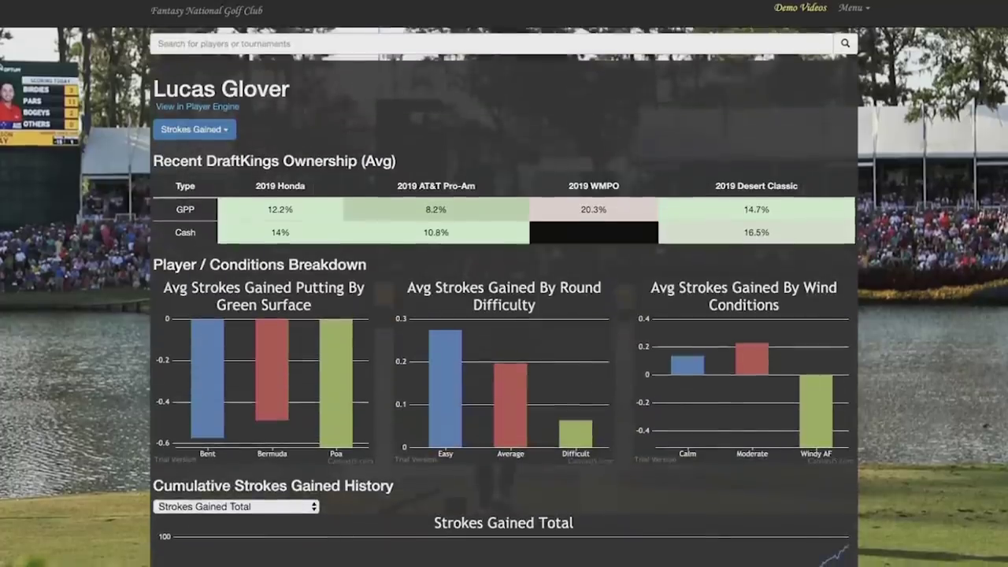
pyautogui.click(326, 44)
pyautogui.write('simp')
pyautogui.press('Down')
pyautogui.press('Return')
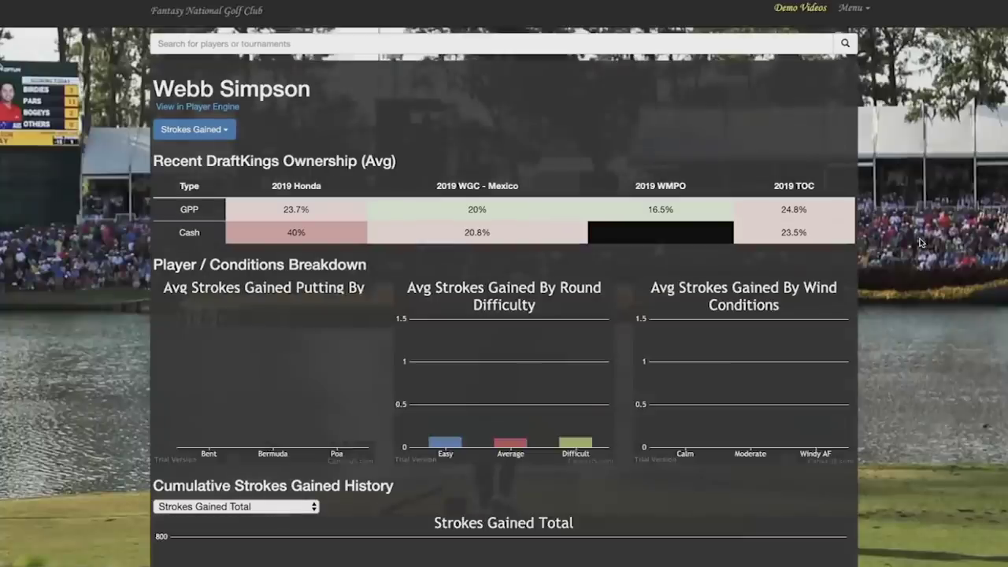
# Examine Webb Simpson's average strokes gained putting by green surface.
pyautogui.scroll(-1, 920, 243)
pyautogui.scroll(-3, 920, 243)
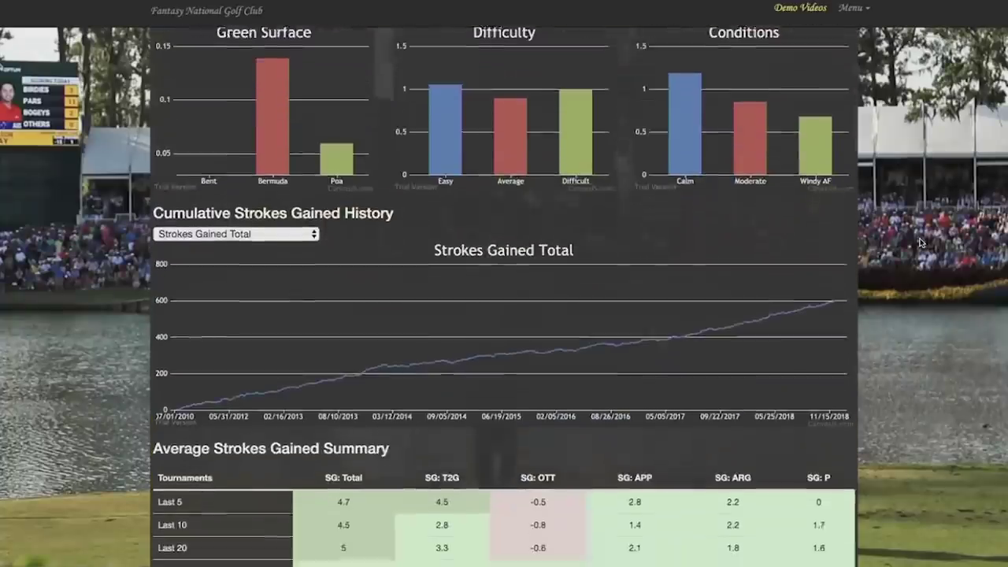
pyautogui.moveTo(256, 97)
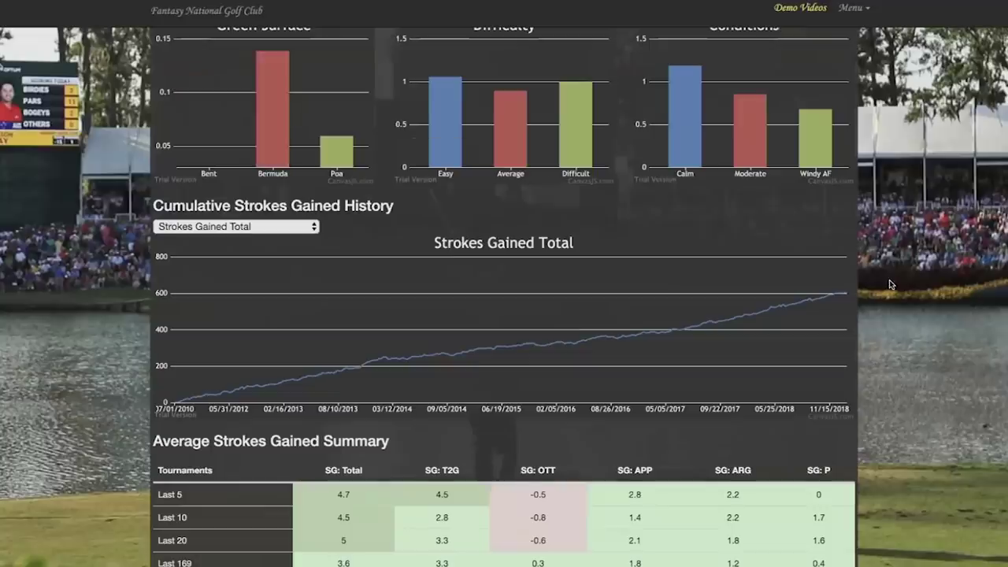
# Review Webb Simpson's strokes gained summary and his event history from 2019 back to 2017, focusing on SG: P.
pyautogui.scroll(-2, 889, 282)
pyautogui.scroll(-4, 886, 288)
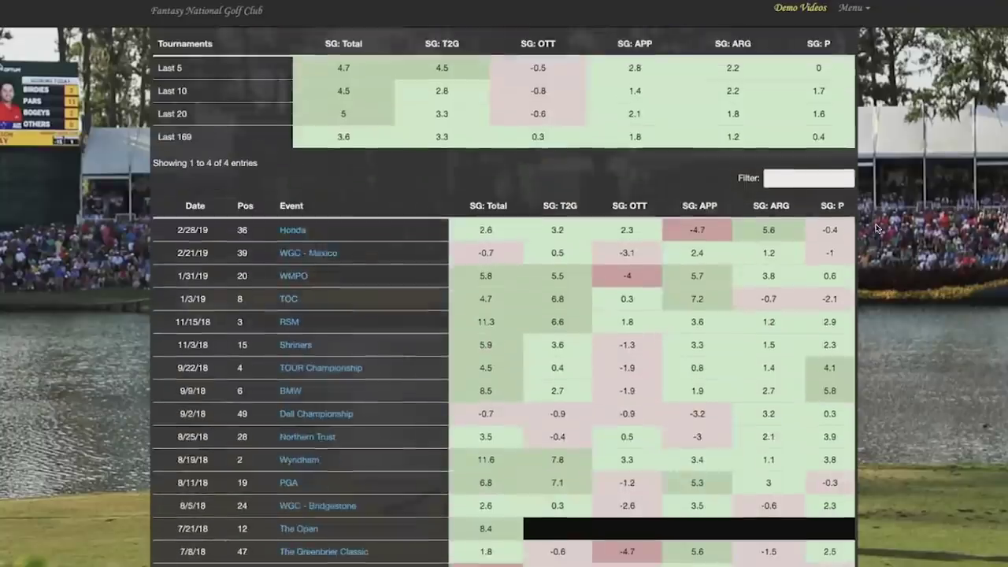
pyautogui.moveTo(835, 297)
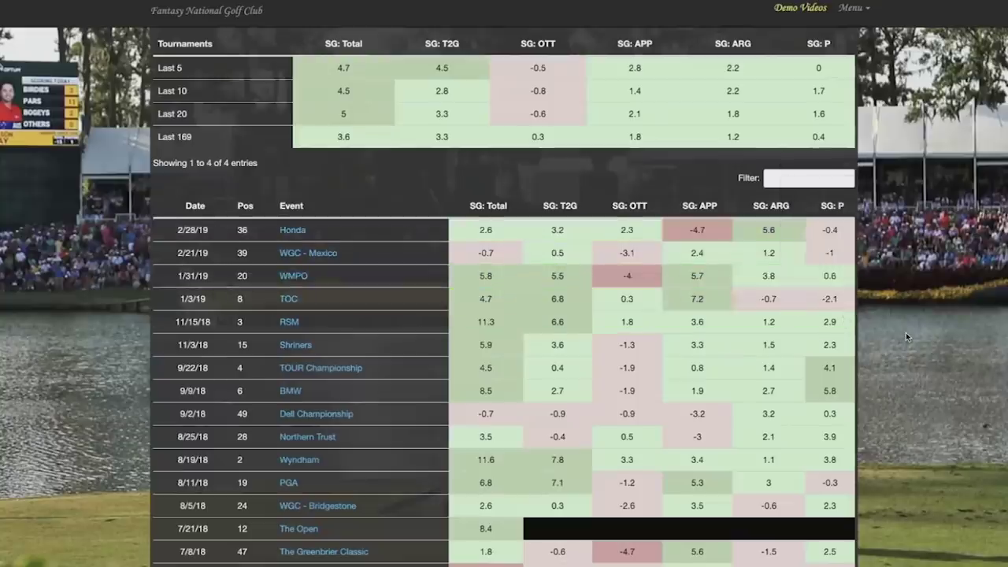
pyautogui.scroll(-2, 905, 332)
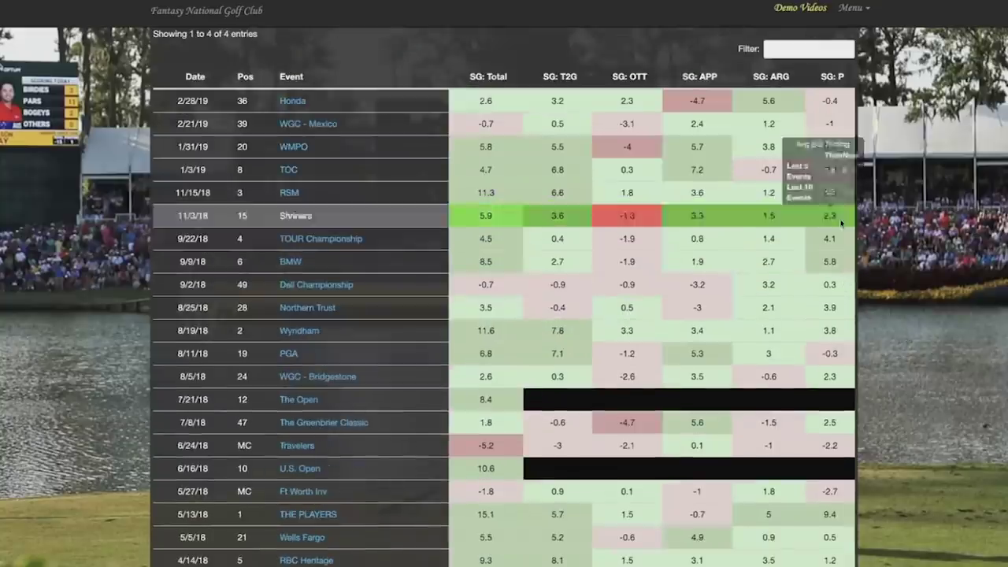
pyautogui.scroll(-1, 842, 334)
pyautogui.moveTo(842, 334)
pyautogui.scroll(-2, 842, 334)
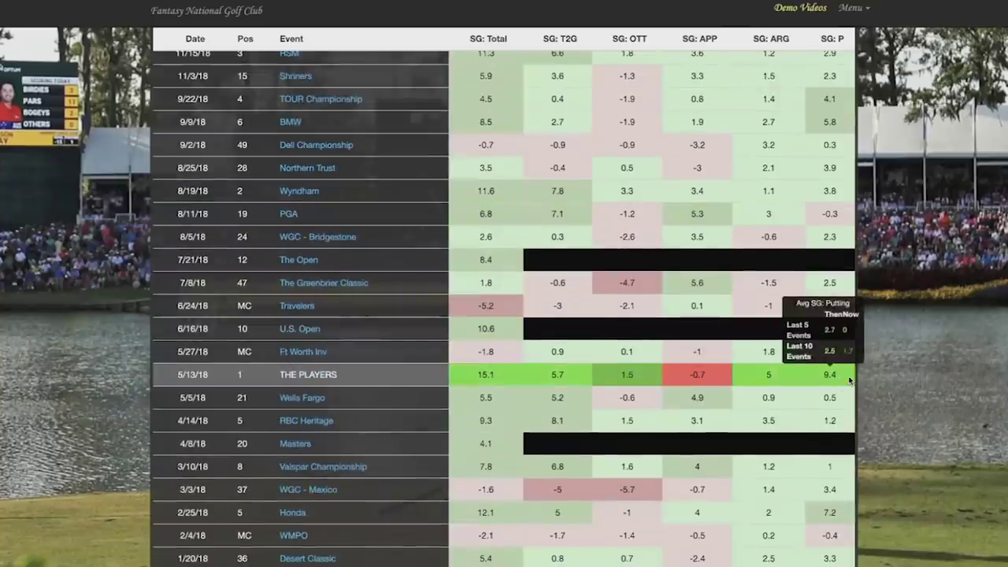
pyautogui.scroll(-1, 896, 382)
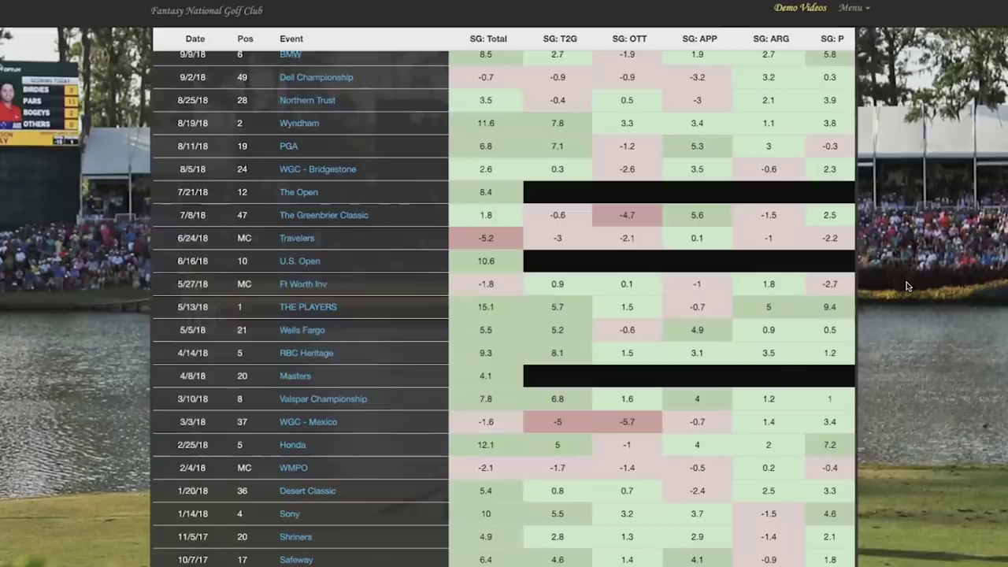
pyautogui.scroll(-3, 906, 286)
pyautogui.scroll(-5, 906, 286)
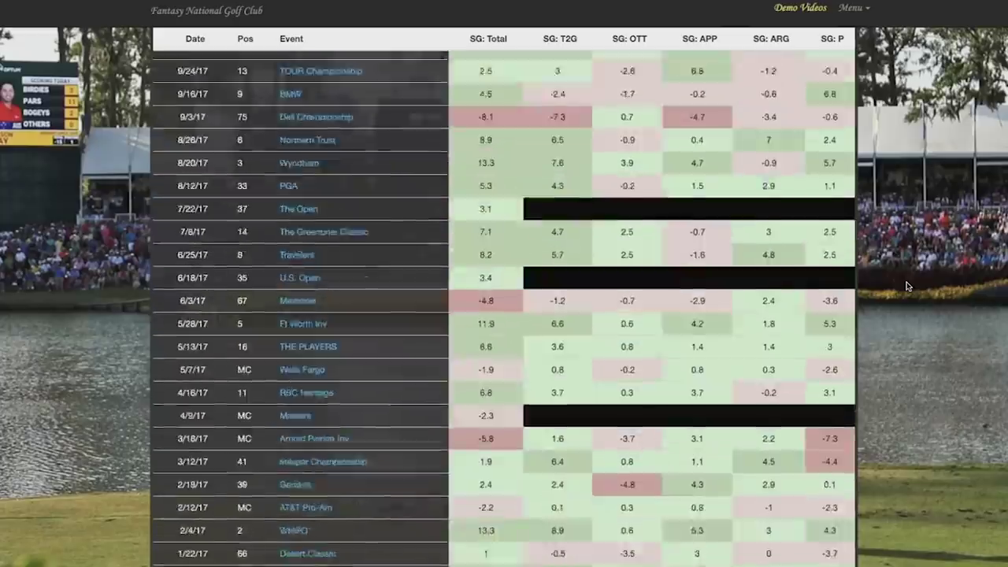
# Review Webb Simpson's 2017 and 2016 event results, focusing on SG: P.
pyautogui.scroll(-1, 832, 366)
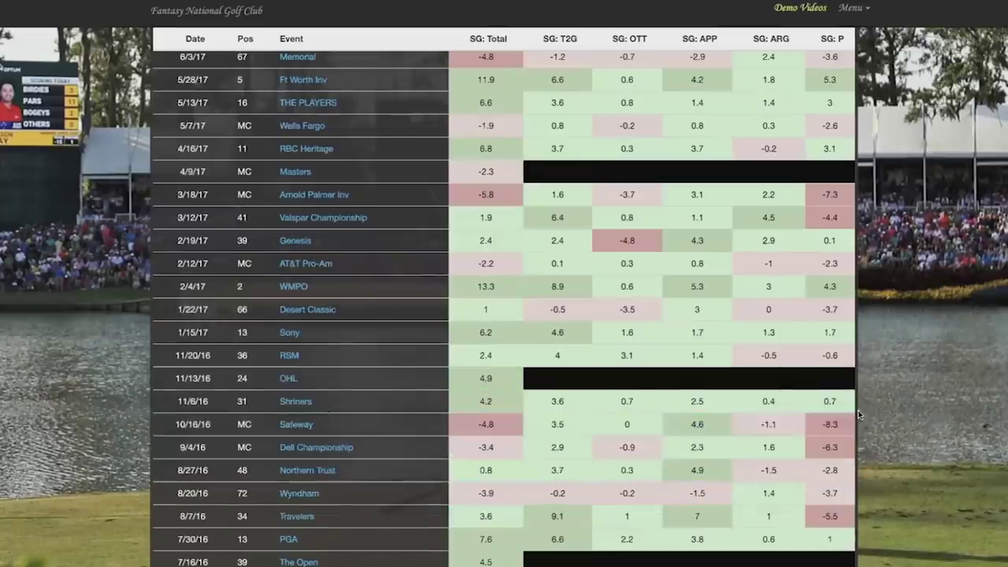
pyautogui.scroll(15, 819, 433)
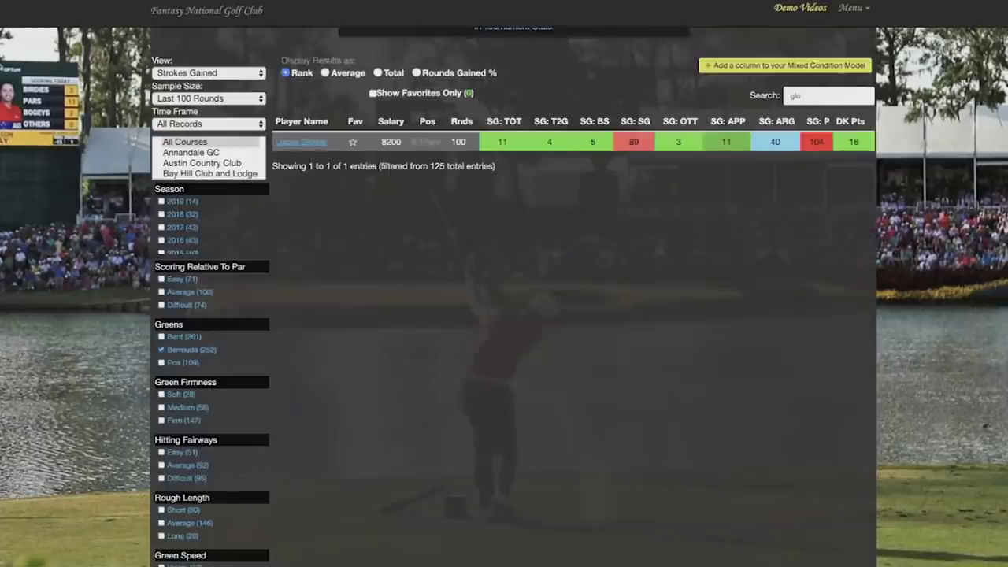
# Clear the "glo" player search in the Arnold Palmer Inv table and check the applied greens and green speed filters.
pyautogui.press('BackSpace')
pyautogui.press('BackSpace')
pyautogui.press('BackSpace')
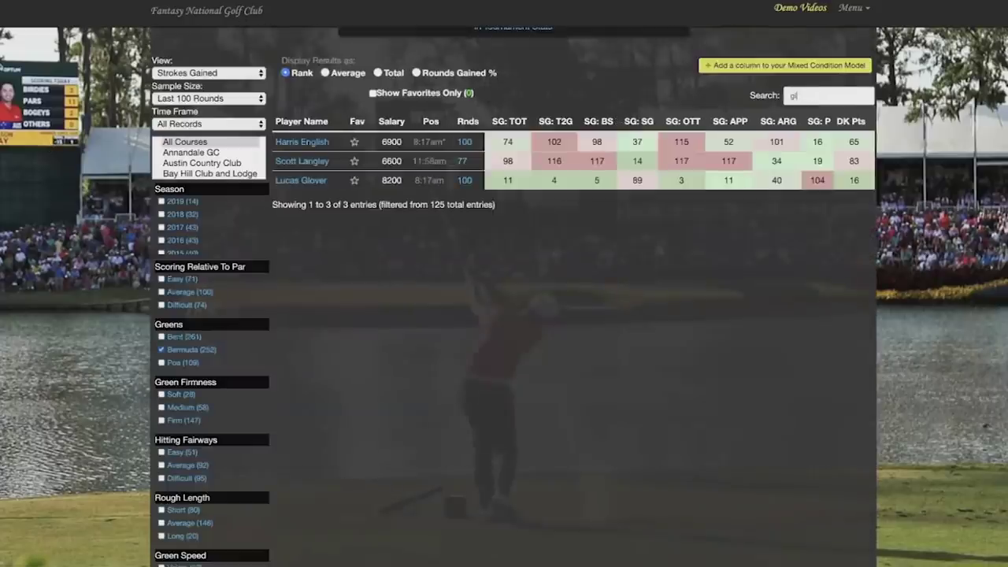
pyautogui.scroll(1, 933, 178)
pyautogui.scroll(1, 933, 179)
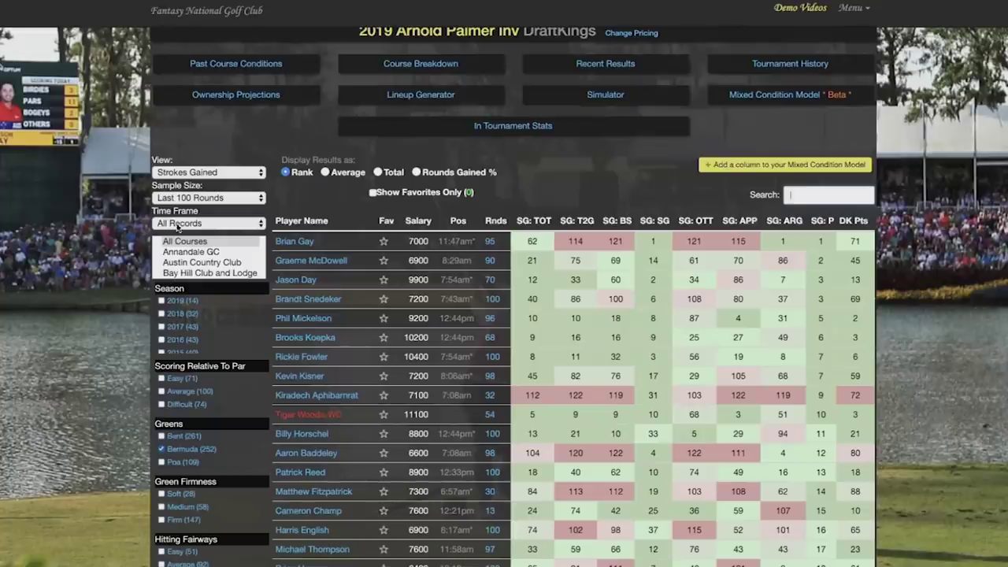
pyautogui.scroll(-2, 189, 209)
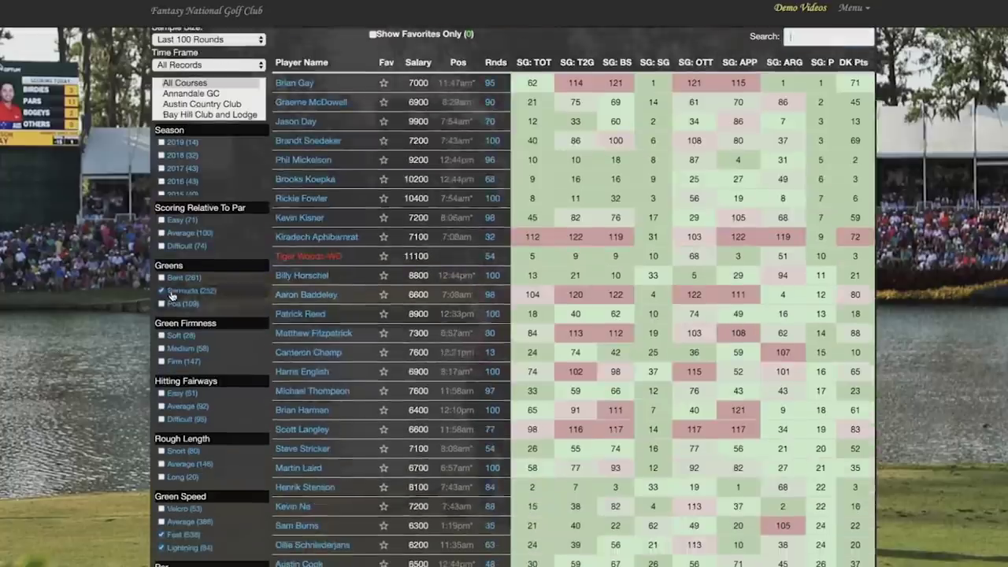
pyautogui.scroll(-2, 91, 374)
# Add an SG:P column described as "L100 Bermuda + Fast/Lightning" to the Mixed Condition Model and open the model.
pyautogui.moveTo(790, 326)
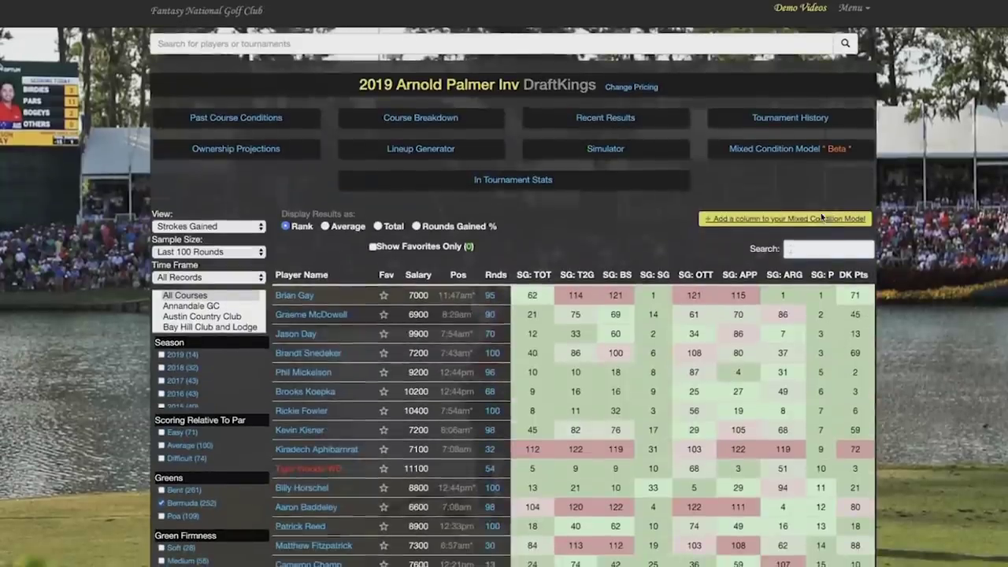
pyautogui.click(825, 220)
pyautogui.click(307, 246)
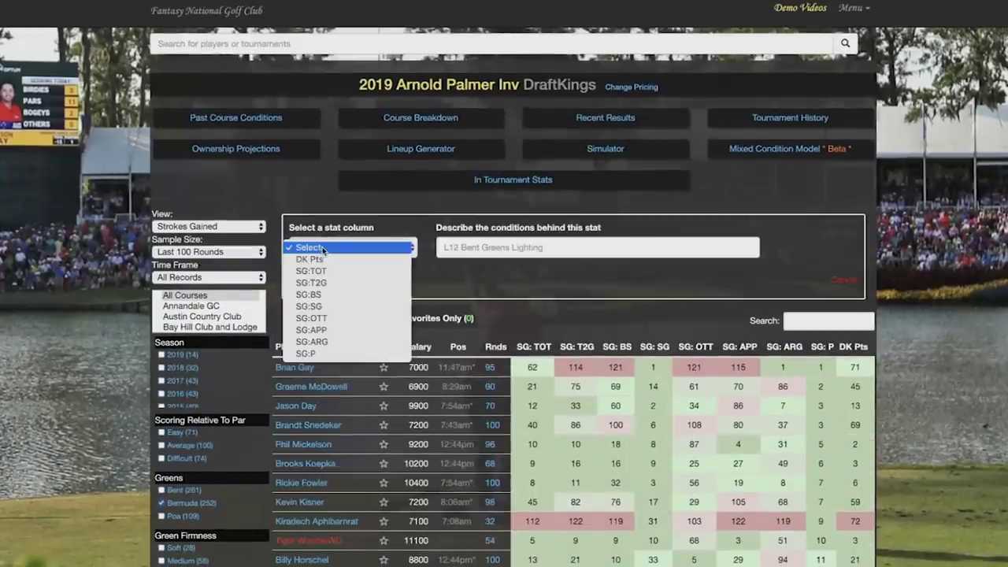
pyautogui.click(378, 355)
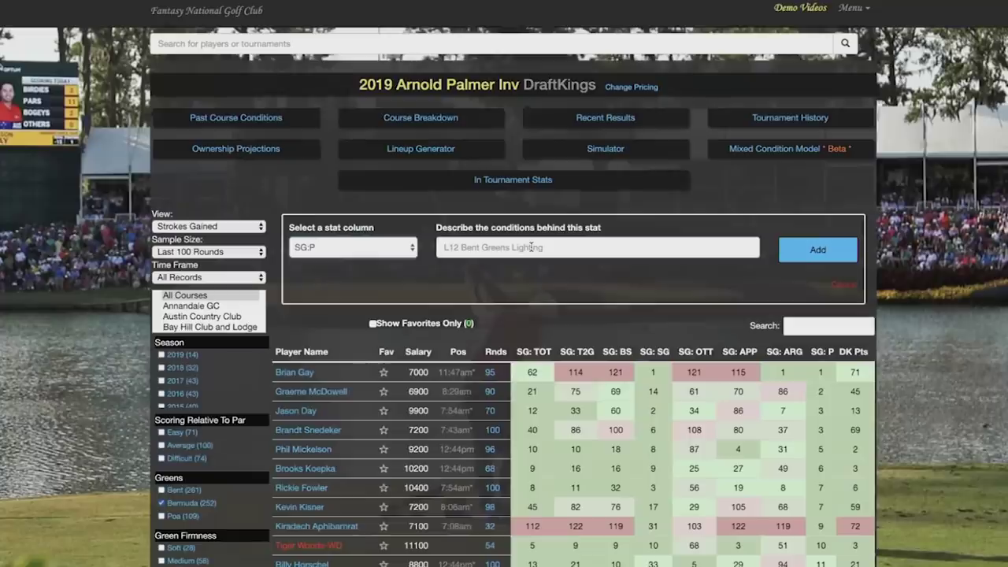
pyautogui.click(531, 247)
pyautogui.write('L100 Bermuda')
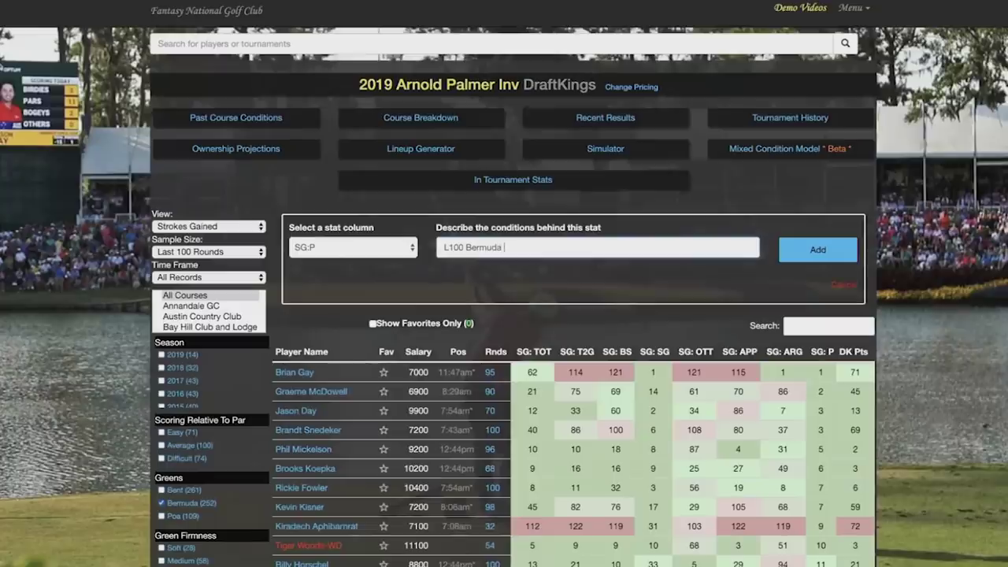
pyautogui.write(' + Fast/Lightning')
pyautogui.click(823, 252)
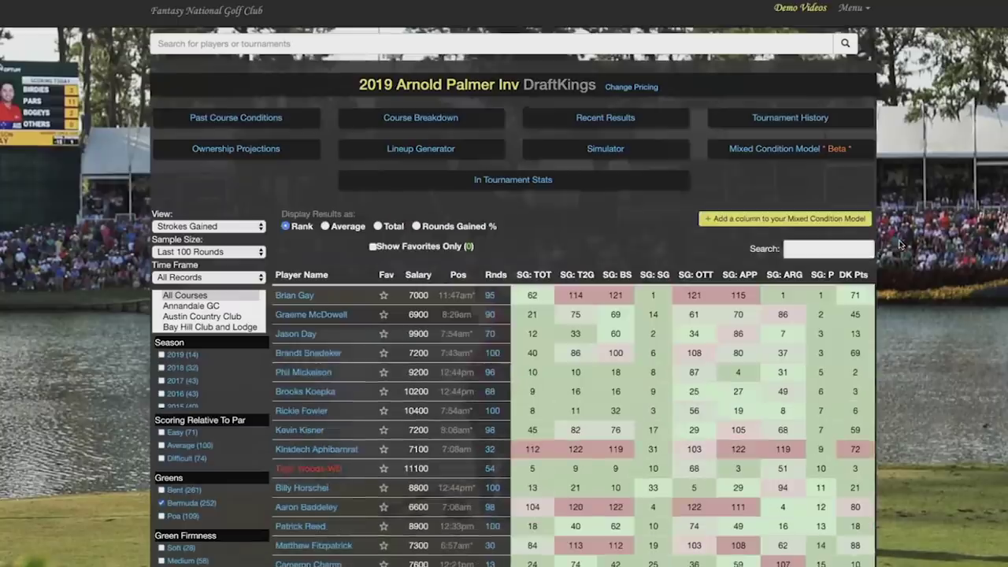
pyautogui.click(793, 152)
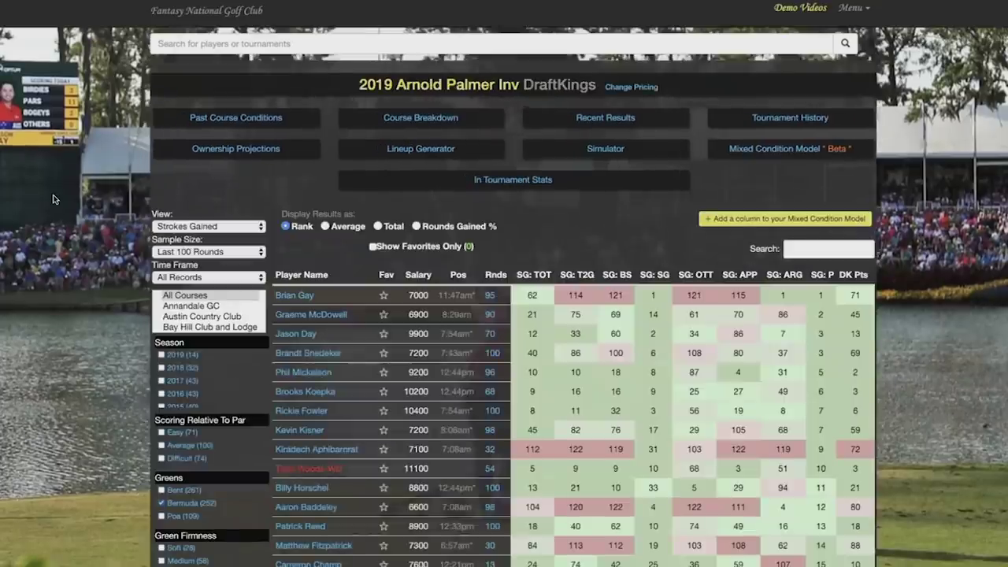
# Remove the Bermuda greens filter and the Fast and Lightning green speed filters.
pyautogui.scroll(-2, 52, 199)
pyautogui.click(161, 425)
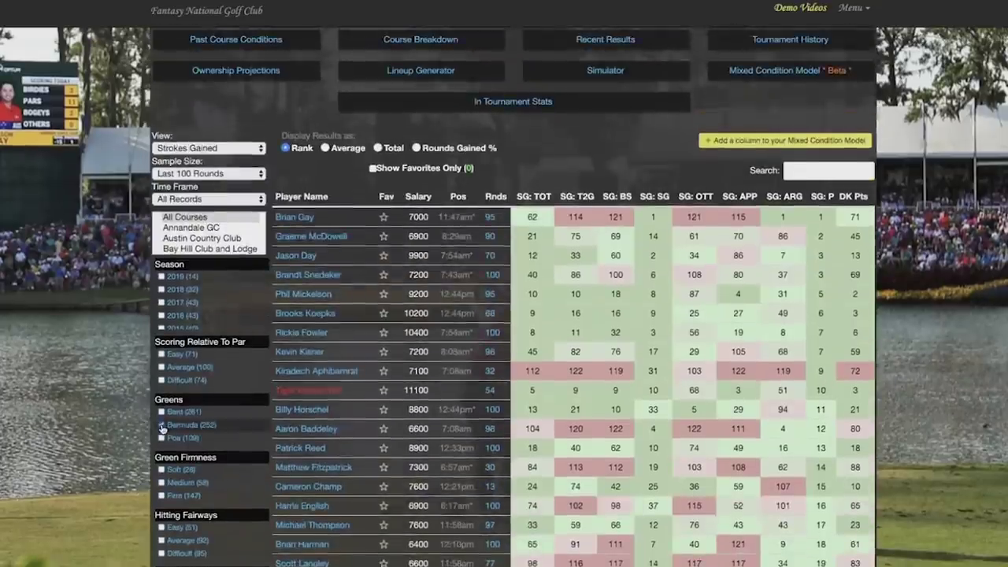
pyautogui.scroll(-5, 161, 426)
pyautogui.click(161, 289)
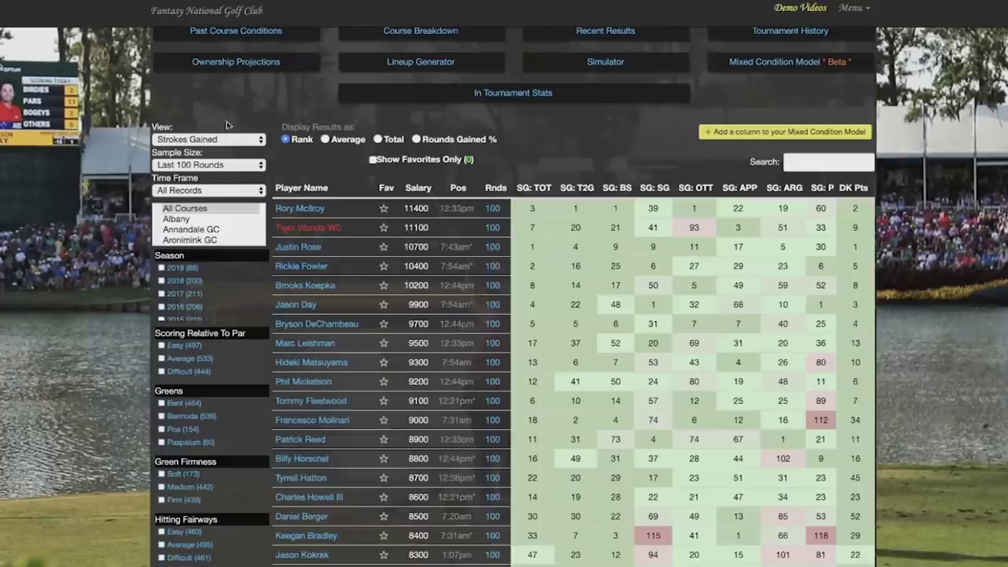
# Change the view to Custom Stat Model and look through the saved custom models down to the BAY HILL stat weights.
pyautogui.click(224, 139)
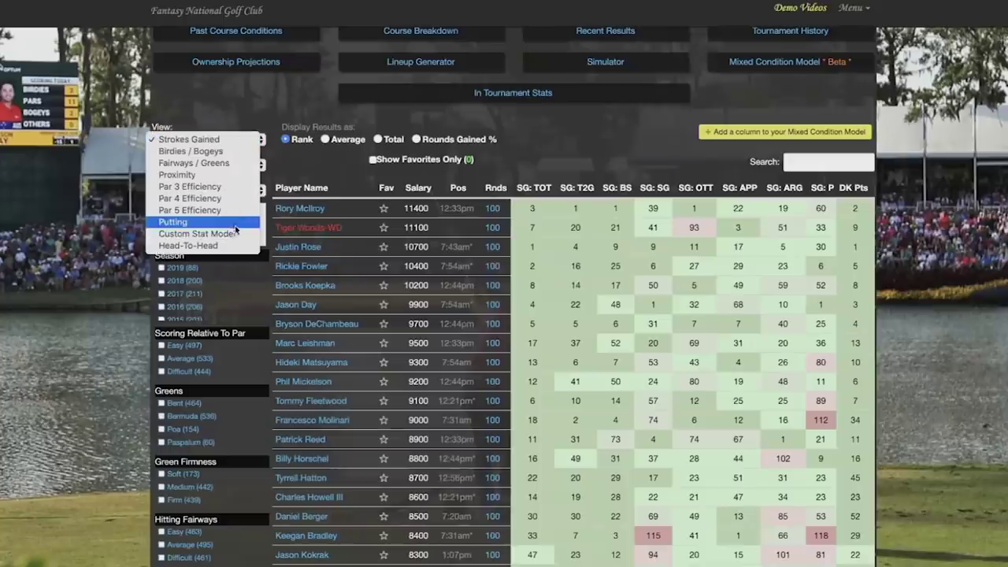
pyautogui.click(238, 234)
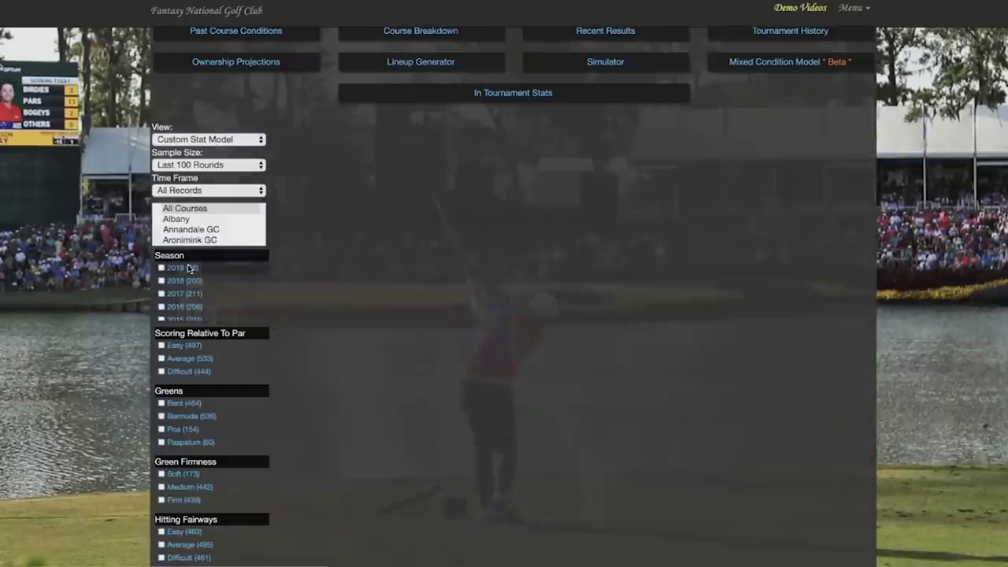
pyautogui.scroll(-2, 744, 89)
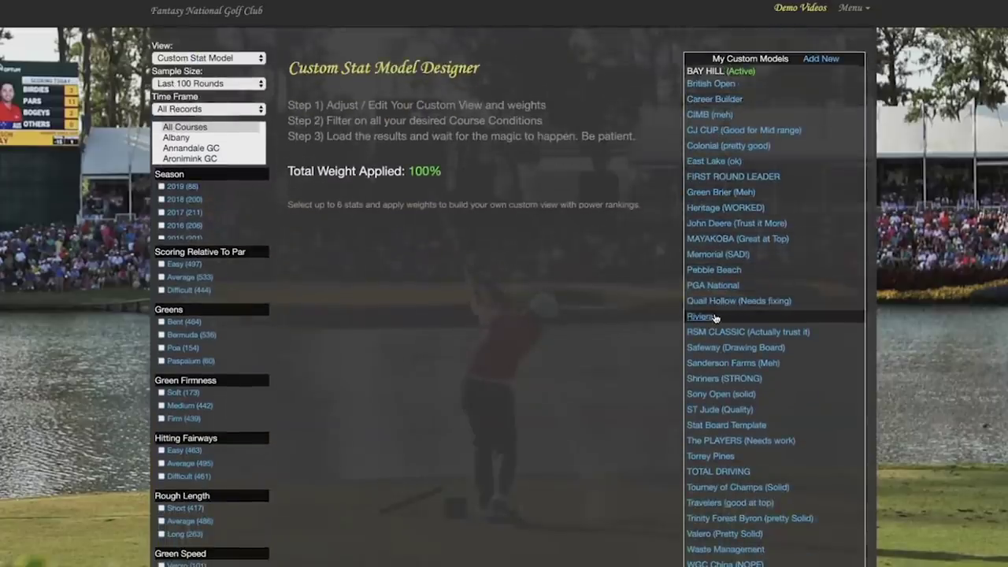
pyautogui.scroll(-1, 714, 315)
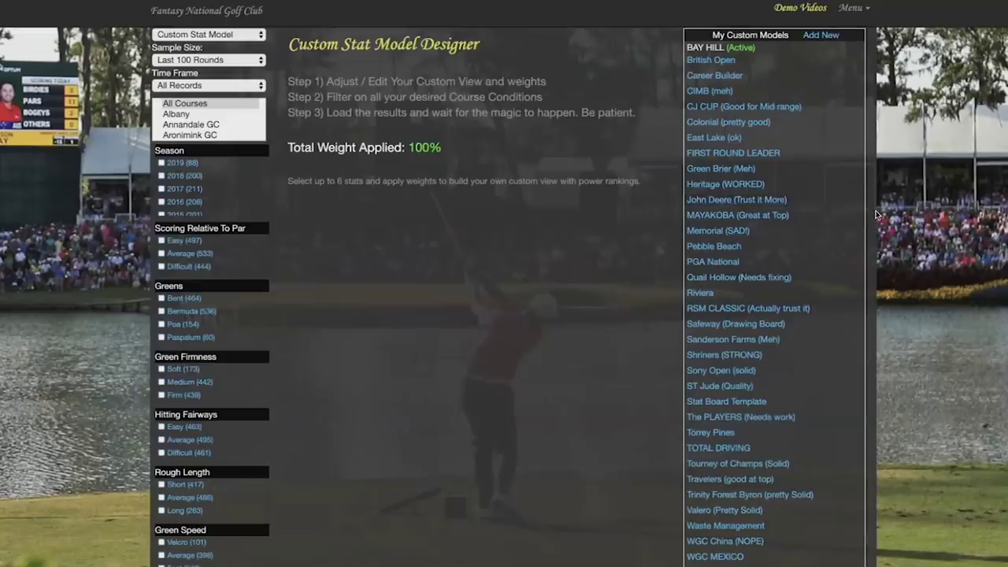
pyautogui.scroll(-1, 876, 217)
pyautogui.scroll(-1, 876, 217)
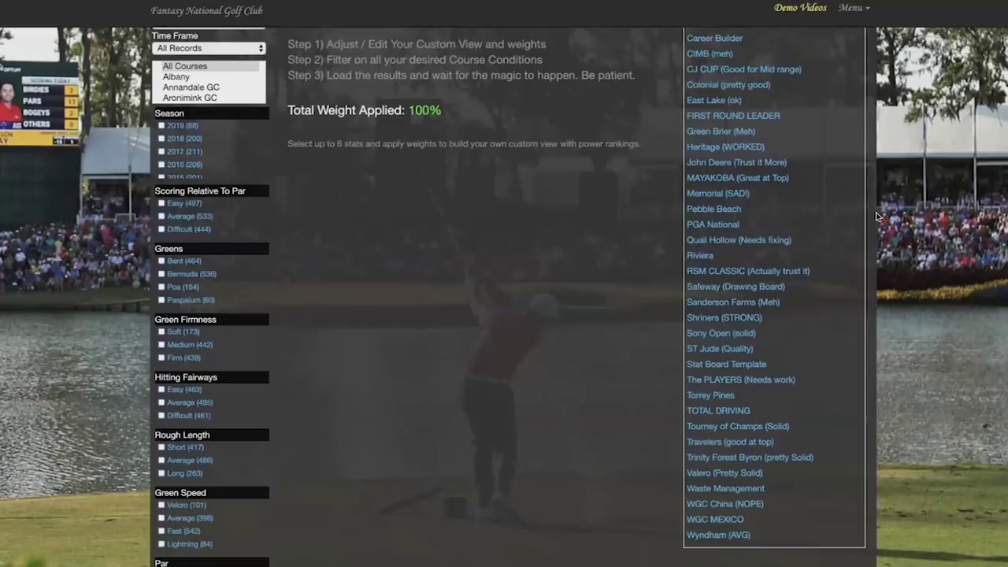
pyautogui.scroll(-8, 877, 217)
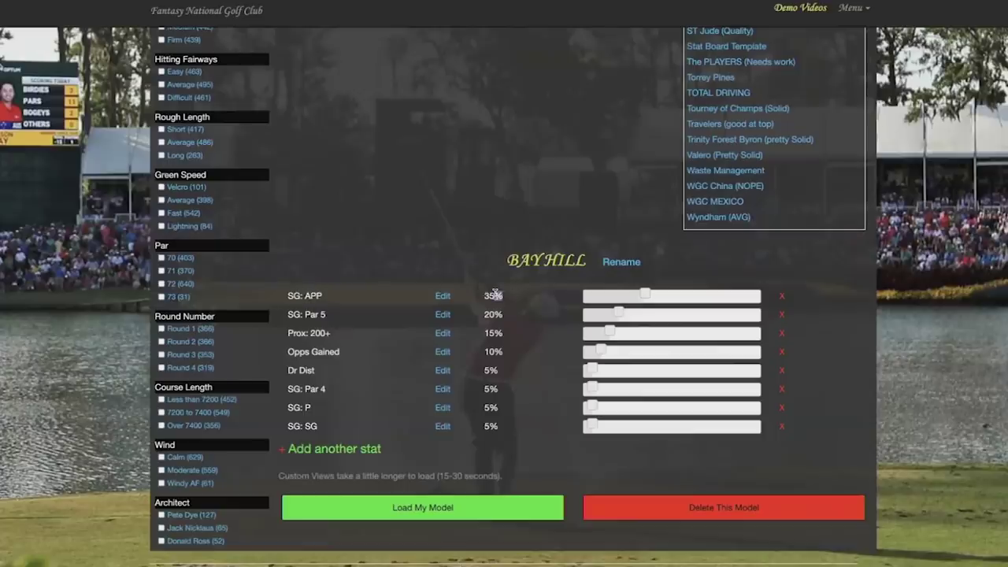
# Examine the stats and weights in the BAY HILL model, highlighting SG: APP, Prox: 200+ and Opps Gained.
pyautogui.moveTo(495, 332); pyautogui.dragTo(516, 336)
pyautogui.click(516, 336)
pyautogui.scroll(-2, 856, 355)
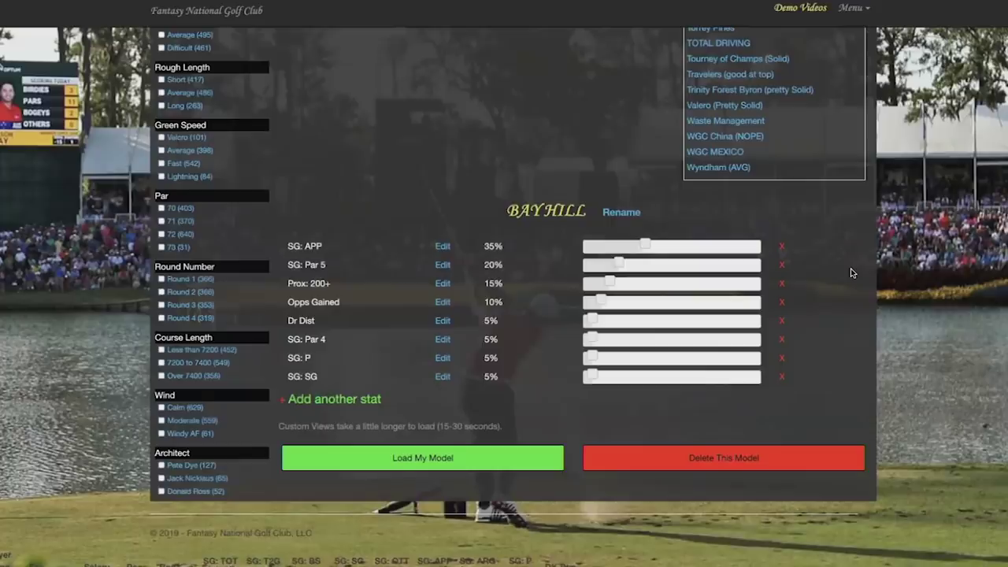
pyautogui.scroll(-1, 850, 272)
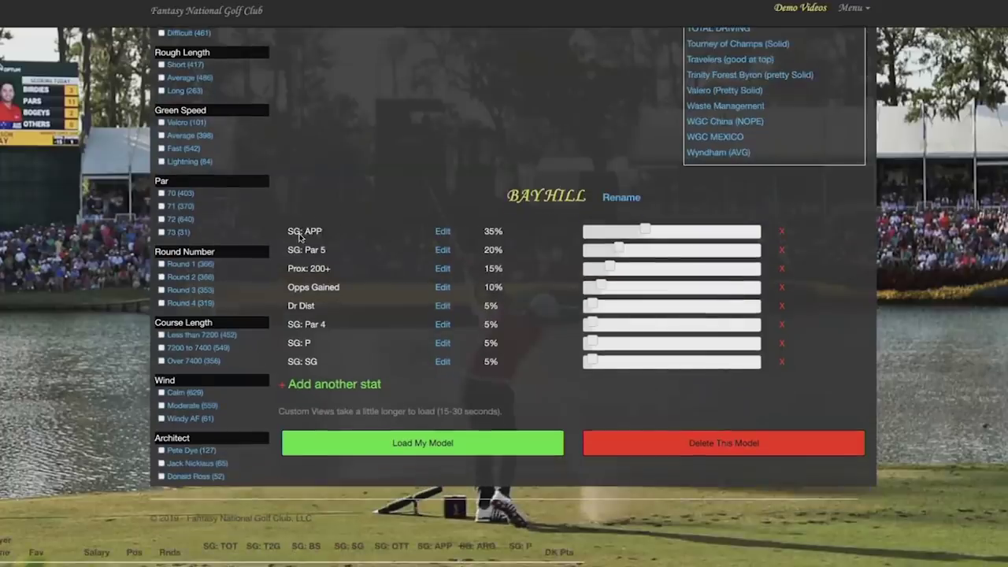
pyautogui.scroll(-1, 378, 227)
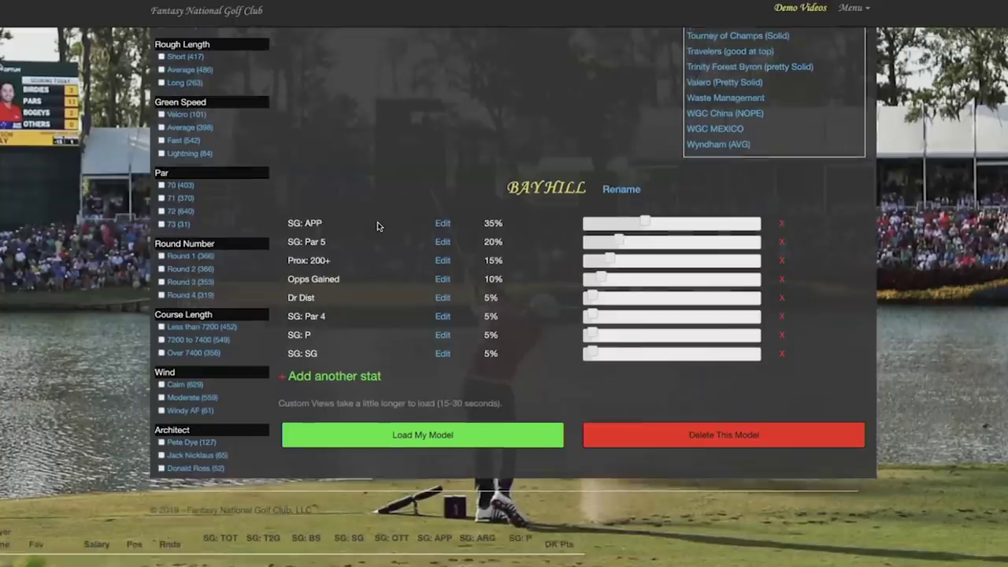
pyautogui.doubleClick(306, 222)
pyautogui.doubleClick(315, 256)
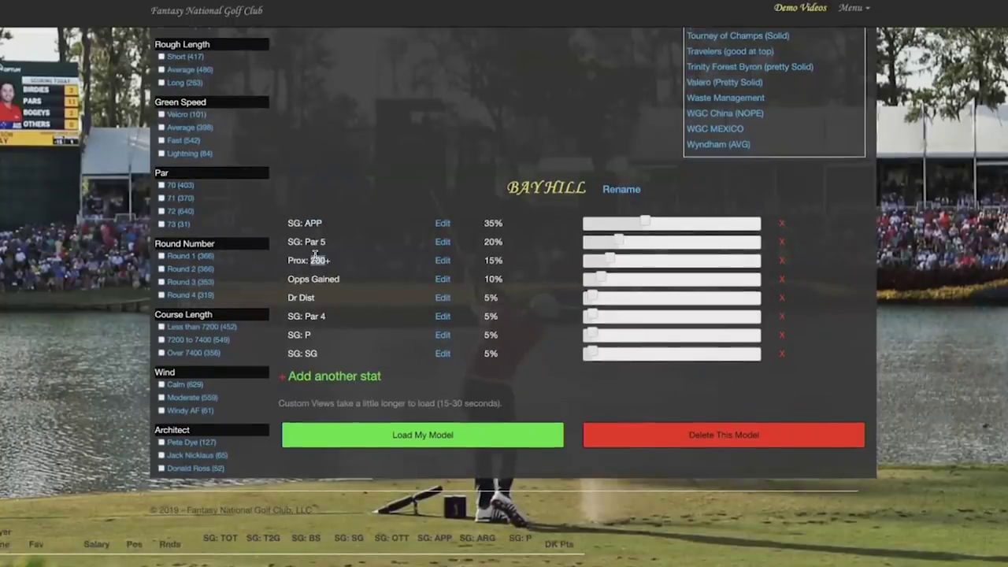
pyautogui.doubleClick(326, 279)
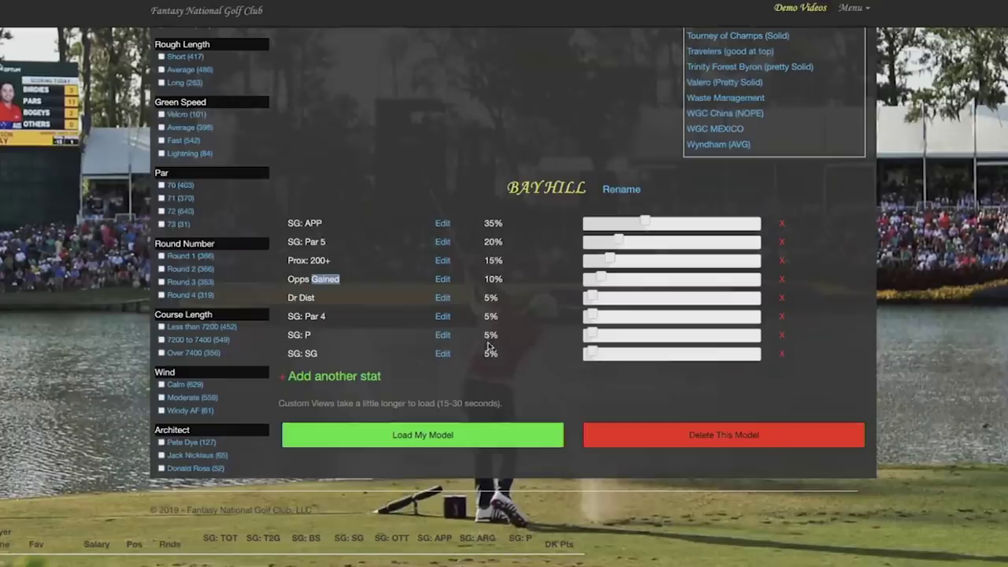
# Start another stat row in the BAY HILL model and view the available stats without choosing one.
pyautogui.click(326, 376)
pyautogui.click(327, 368)
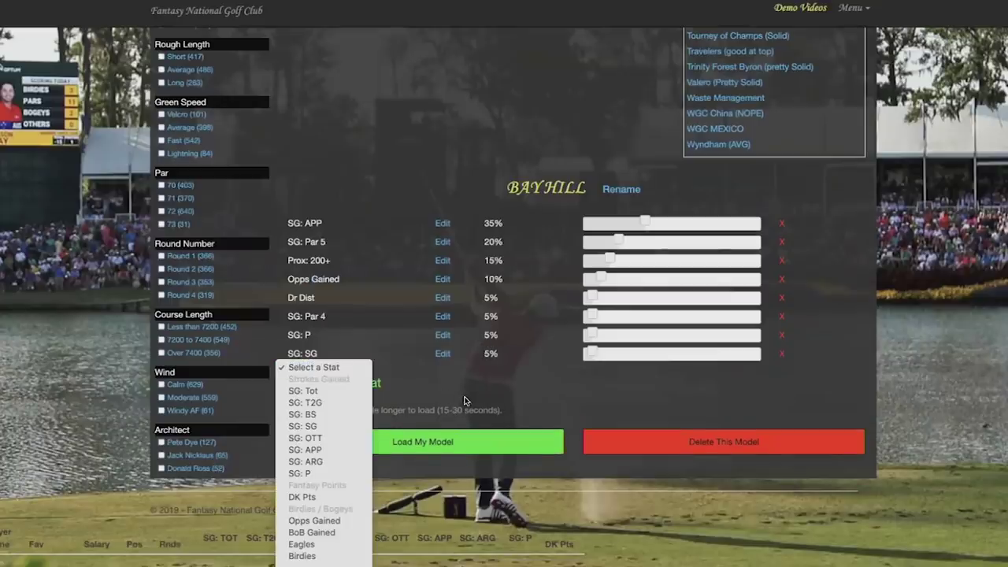
pyautogui.click(458, 181)
# Activate the Stat Board Template model and set its SG: T2G weight to 0%.
pyautogui.scroll(3, 573, 153)
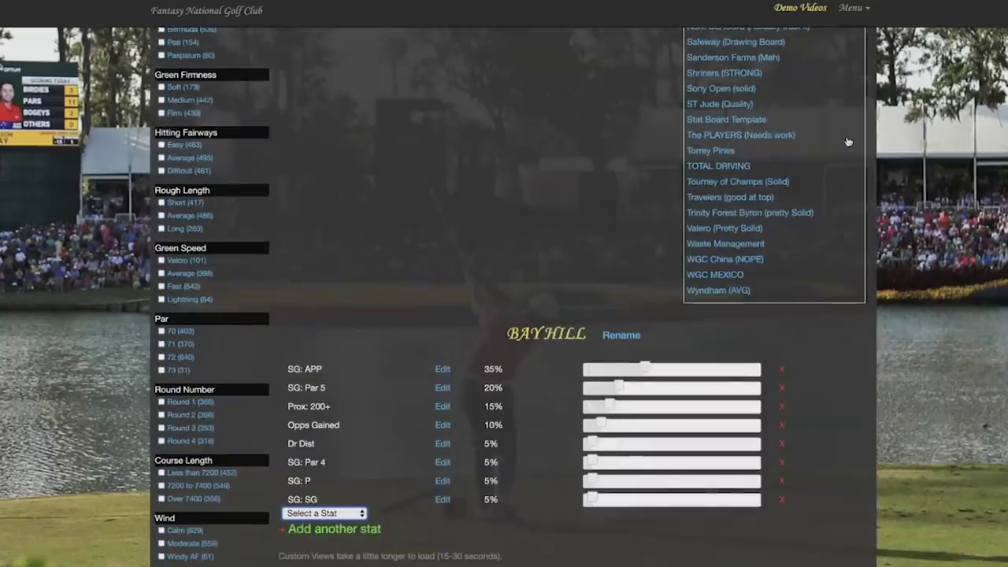
pyautogui.scroll(1, 803, 168)
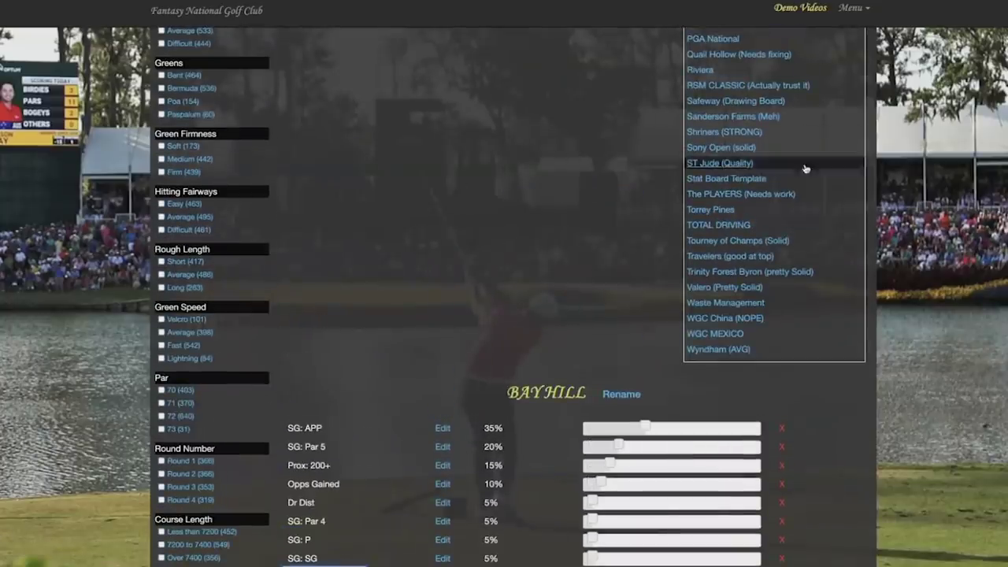
pyautogui.click(741, 179)
pyautogui.scroll(-3, 523, 279)
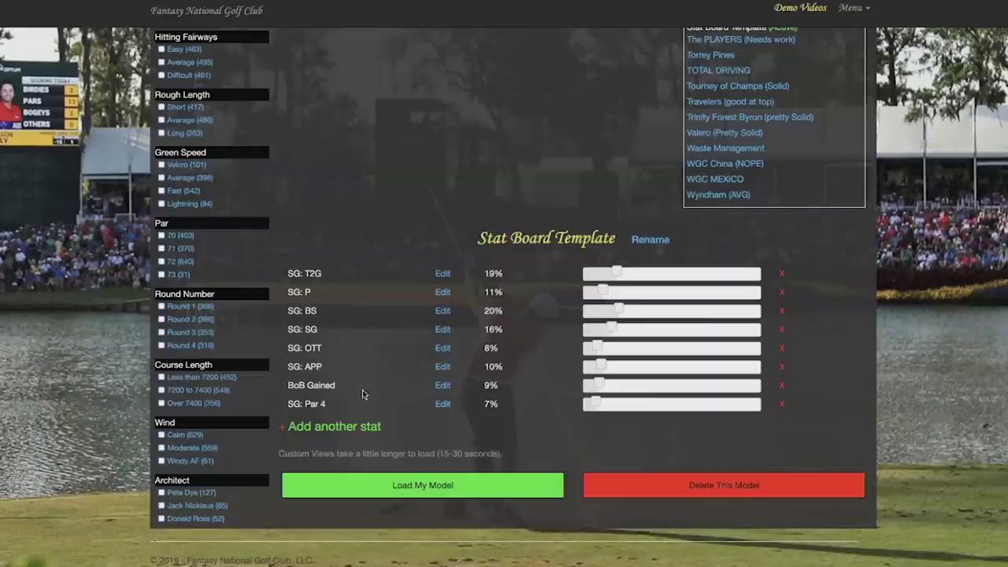
pyautogui.moveTo(618, 273); pyautogui.dragTo(568, 272)
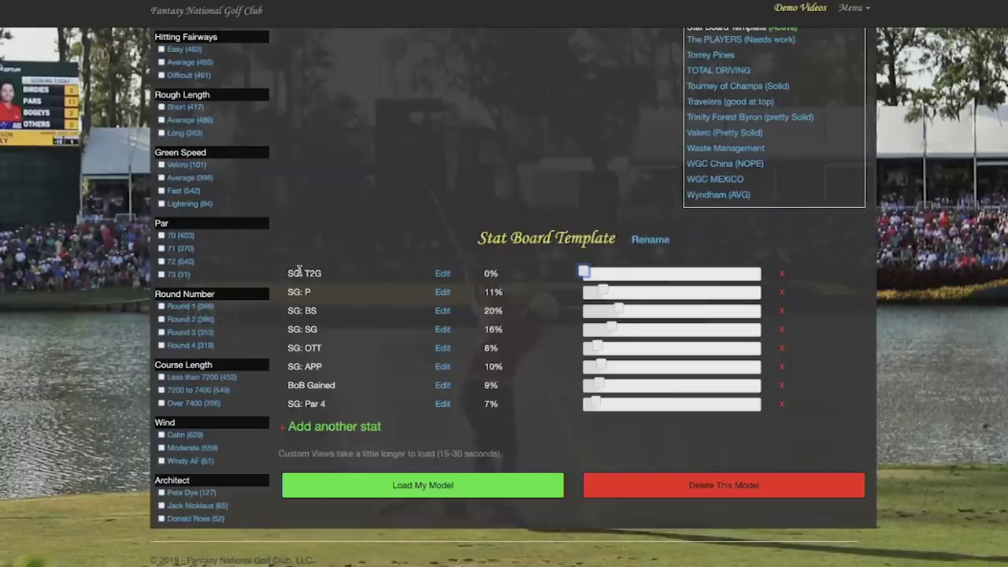
pyautogui.scroll(1, 407, 249)
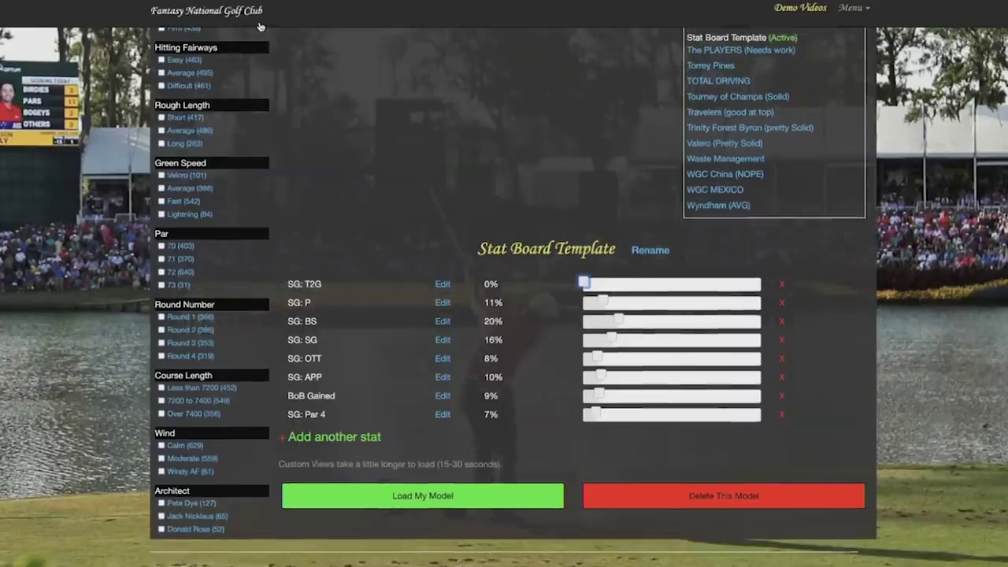
# Open the site's home page in a new tab, look over the strokes gained table, and return to the custom models list.
pyautogui.rightClick(213, 13)
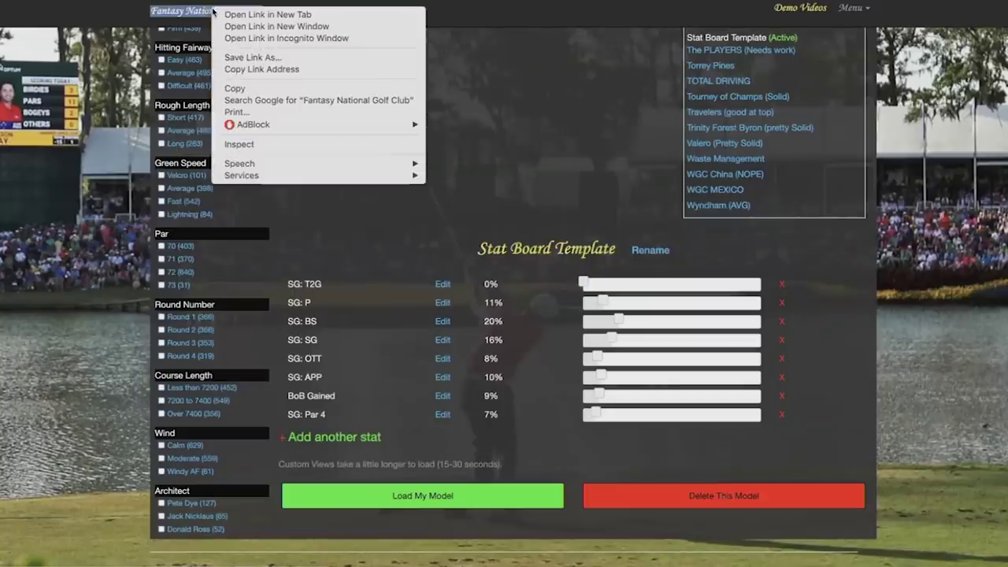
pyautogui.click(259, 14)
pyautogui.hotkey('ctrl', 'Tab')
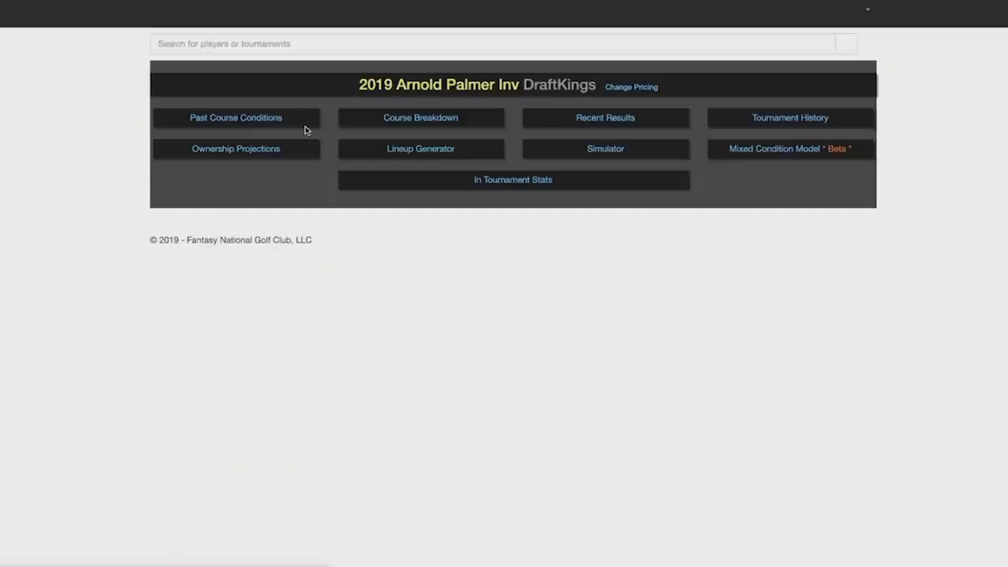
pyautogui.scroll(-2, 75, 213)
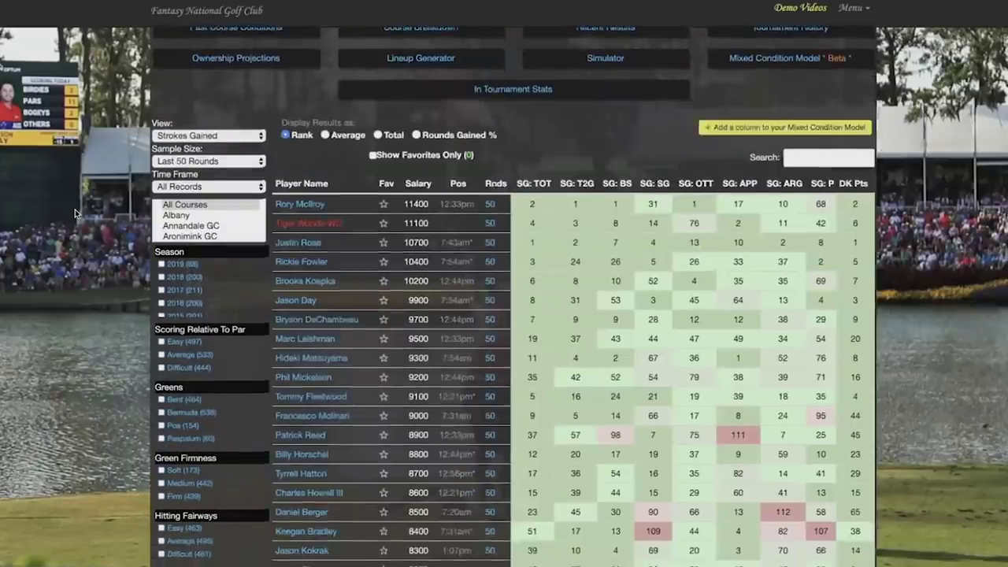
pyautogui.scroll(-1, 572, 122)
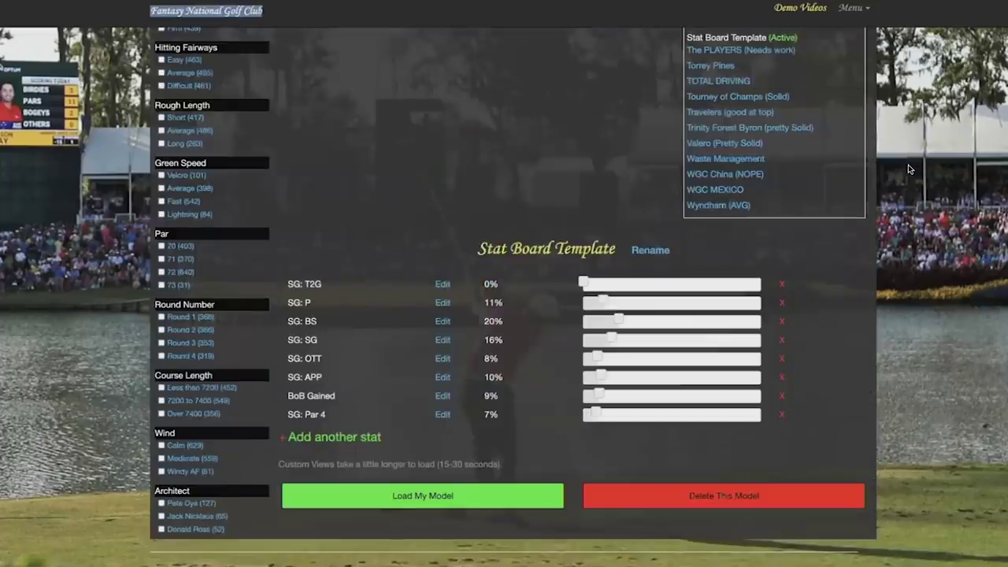
pyautogui.scroll(5, 908, 164)
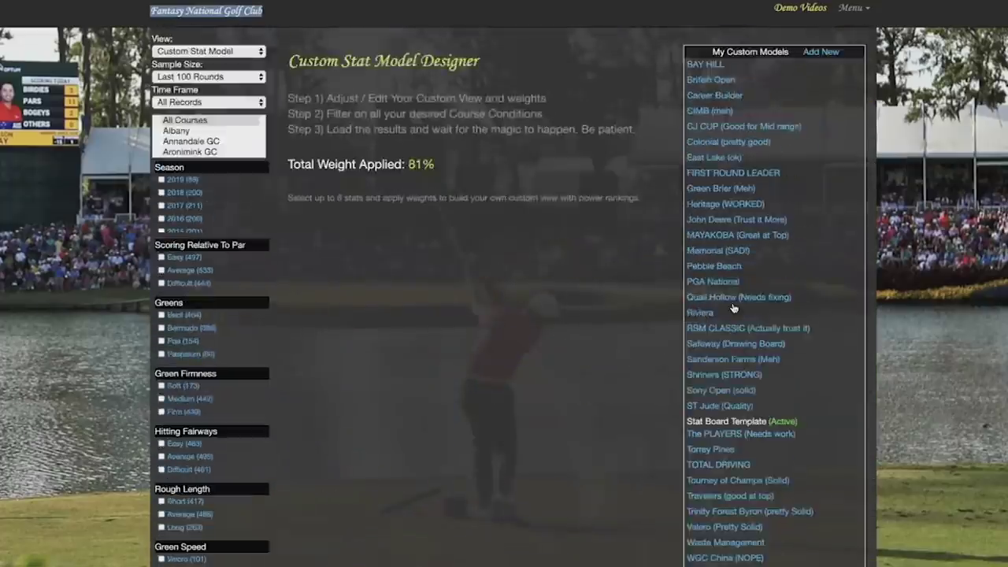
# Activate the BAY HILL custom model and load its player results.
pyautogui.scroll(-3, 733, 307)
pyautogui.scroll(5, 790, 357)
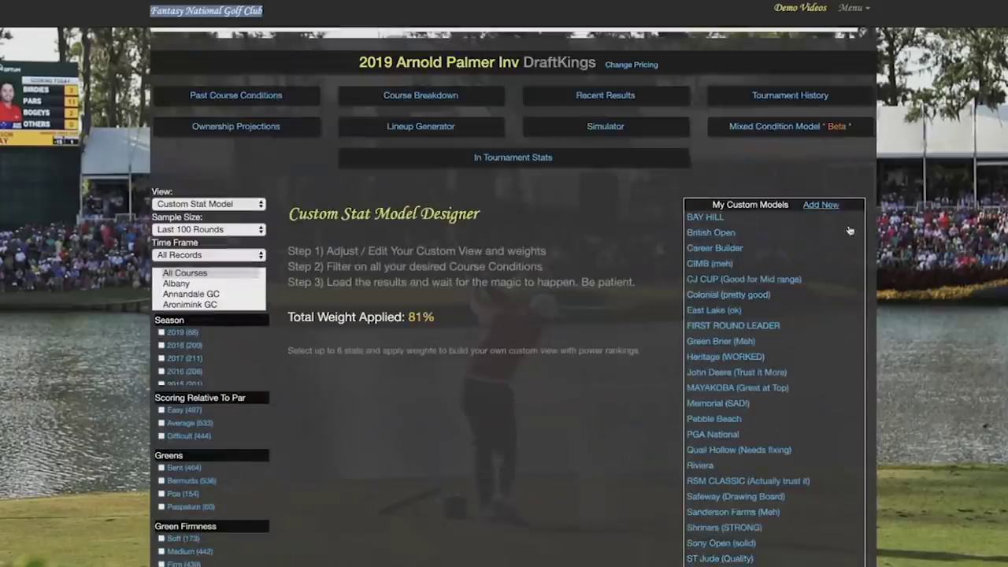
pyautogui.scroll(-5, 870, 283)
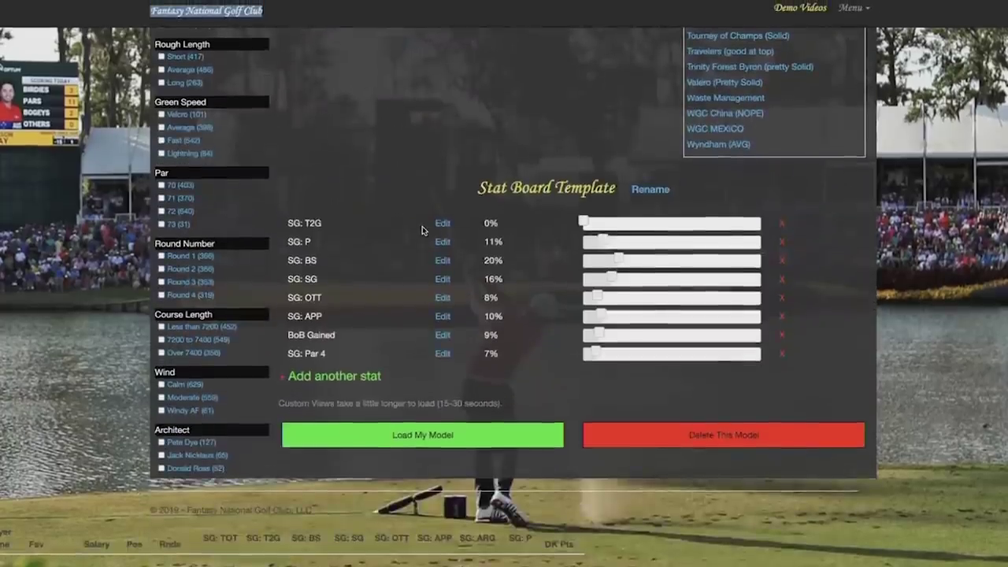
pyautogui.scroll(8, 422, 226)
pyautogui.click(705, 181)
pyautogui.scroll(-5, 288, 367)
pyautogui.scroll(-3, 288, 369)
pyautogui.click(426, 434)
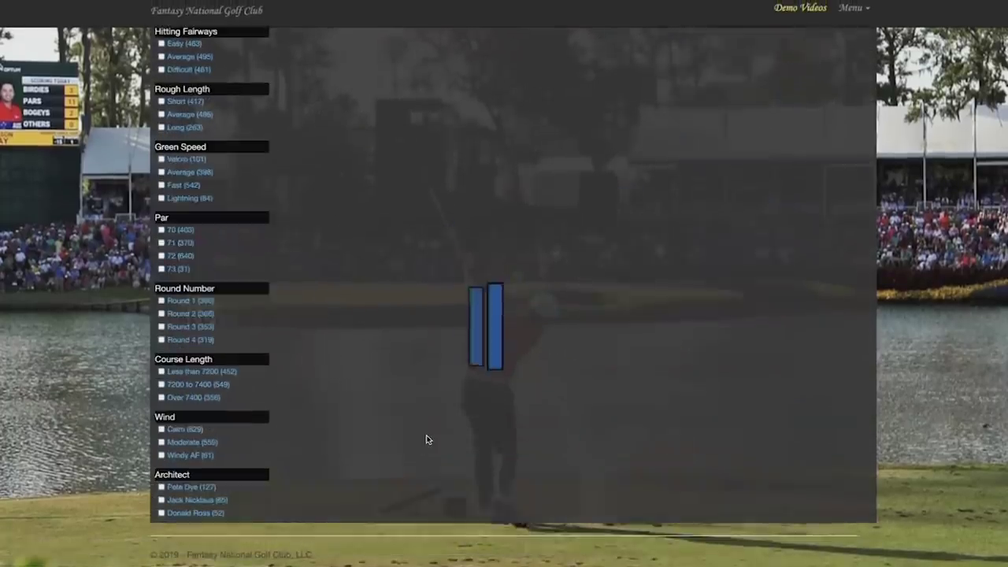
pyautogui.scroll(3, 66, 257)
pyautogui.scroll(3, 66, 256)
pyautogui.scroll(2, 65, 257)
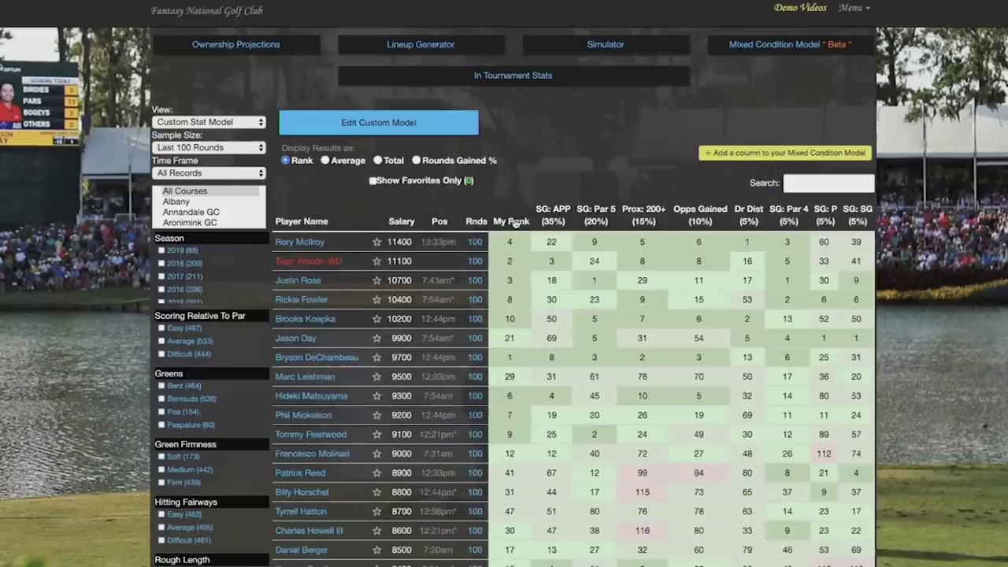
# Sort the BAY HILL results by My Rank and look over the top-ranked players.
pyautogui.click(514, 222)
pyautogui.scroll(-3, 957, 241)
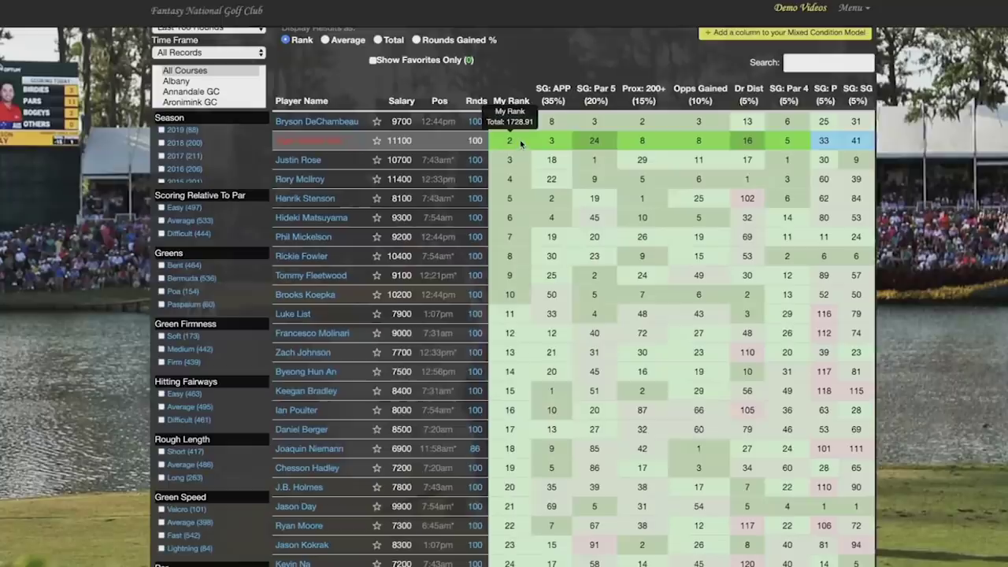
pyautogui.scroll(1, 415, 71)
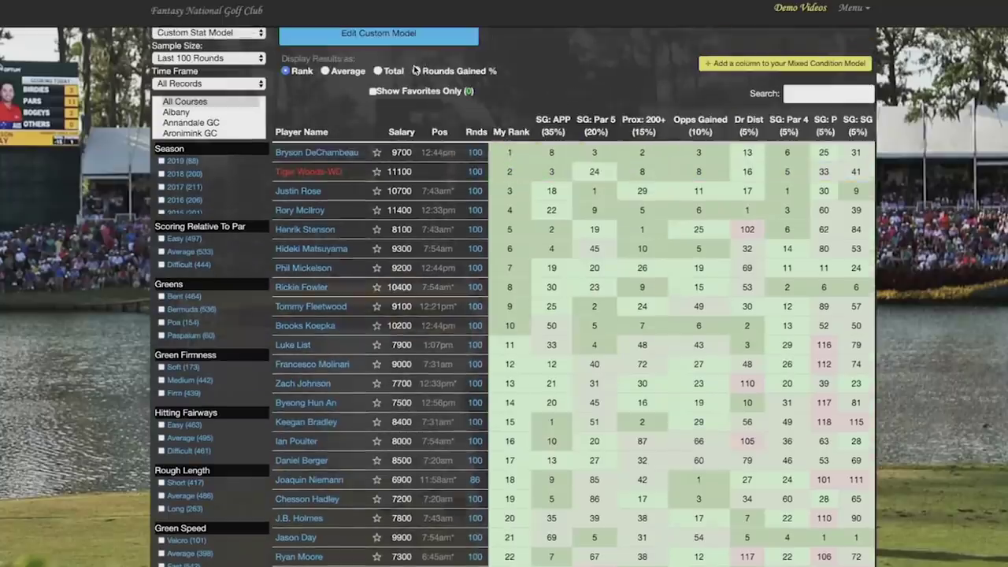
# Preview the model results as Total and Average values, and return the display to Rank.
pyautogui.click(379, 71)
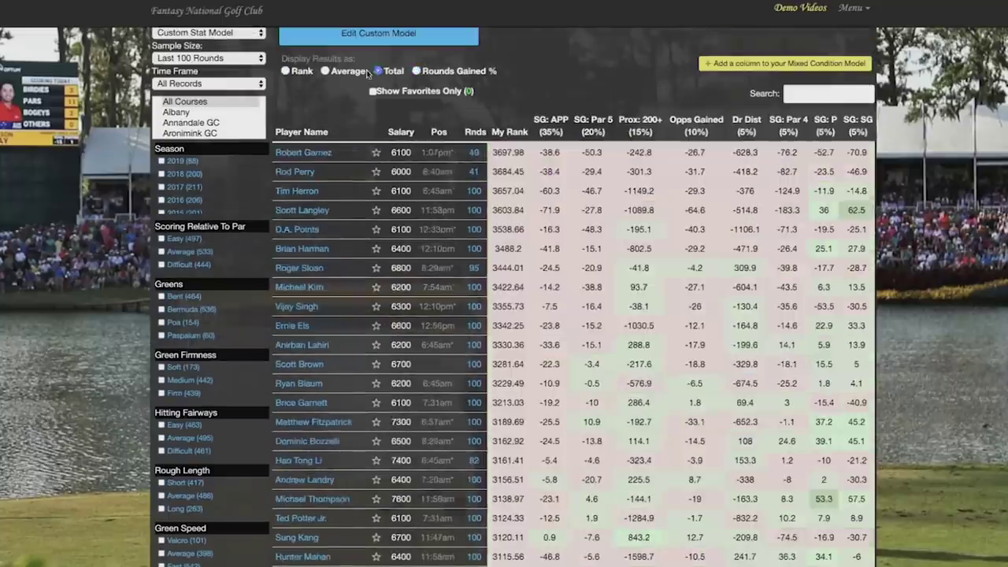
pyautogui.click(325, 71)
pyautogui.click(285, 71)
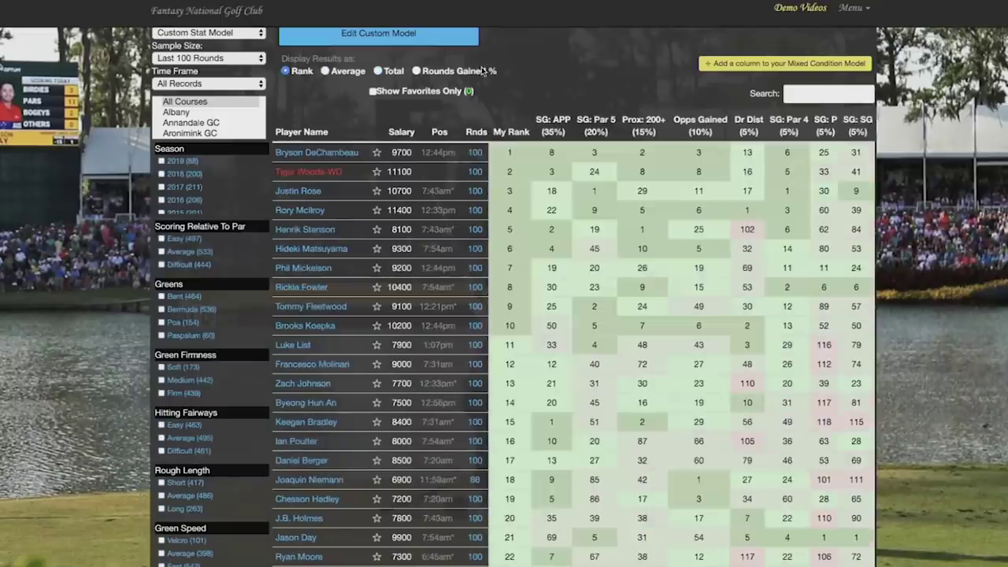
# Sort the results by Prox: 200+ and inspect the total and per-round figures of the leading players.
pyautogui.click(650, 125)
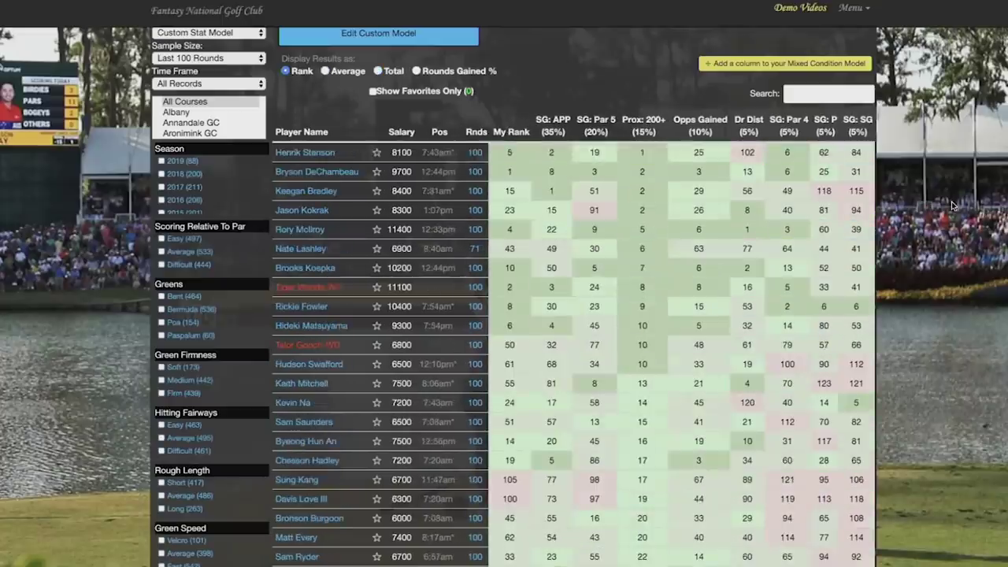
pyautogui.moveTo(657, 156)
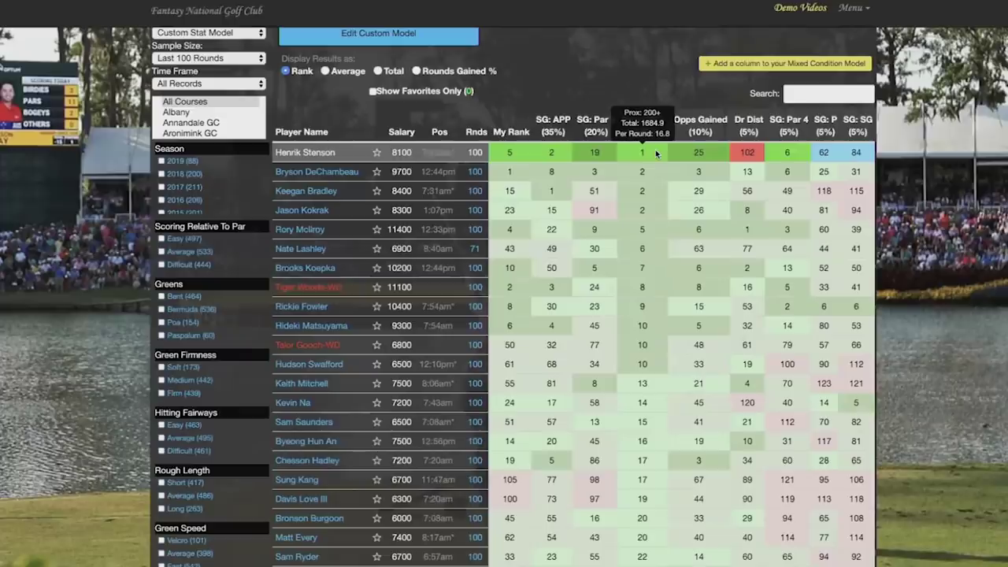
pyautogui.moveTo(647, 190)
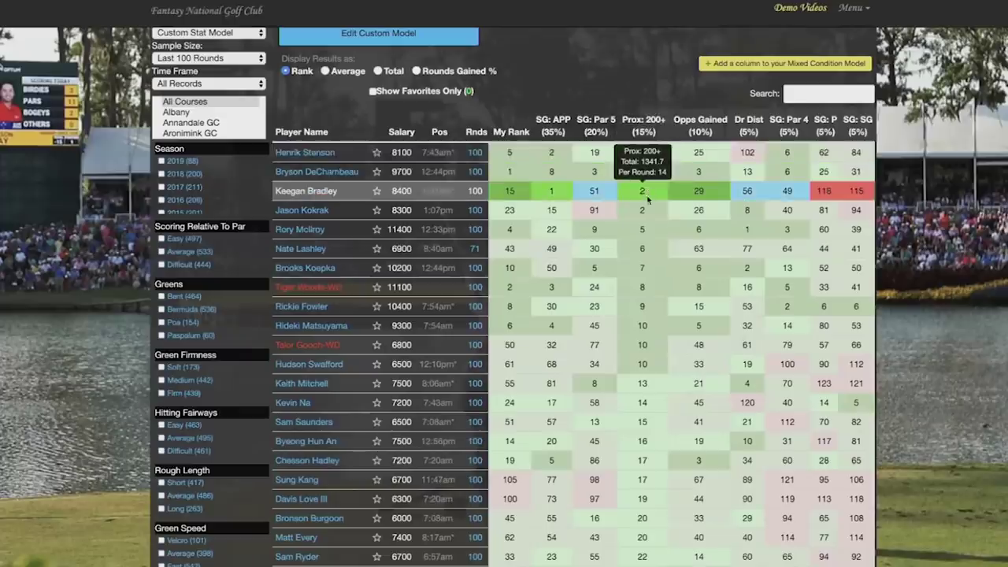
pyautogui.moveTo(644, 229)
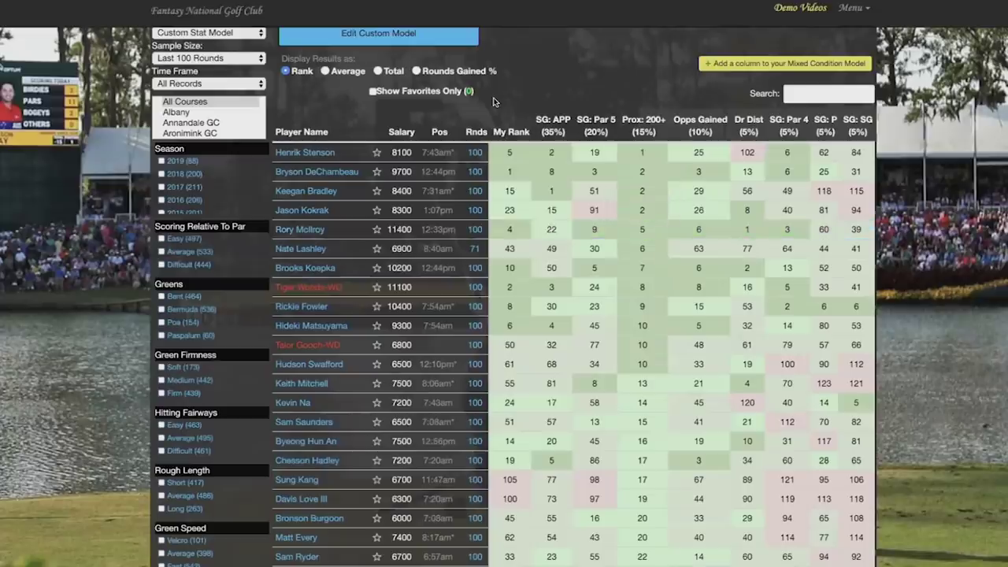
# Change the pricing source from DraftKings to 2018 Arnold Palmer Inv Time Machine.
pyautogui.scroll(5, 495, 101)
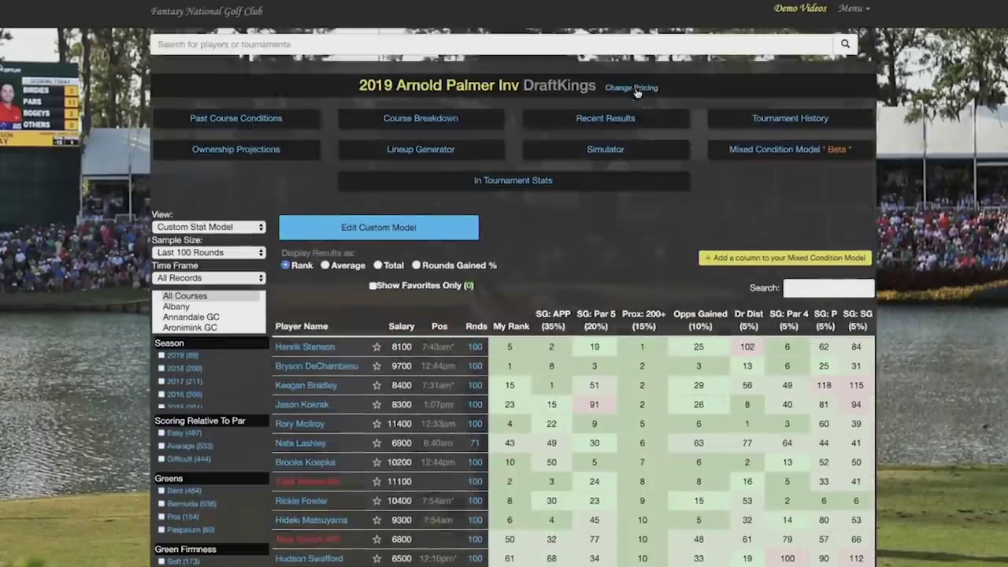
pyautogui.click(637, 88)
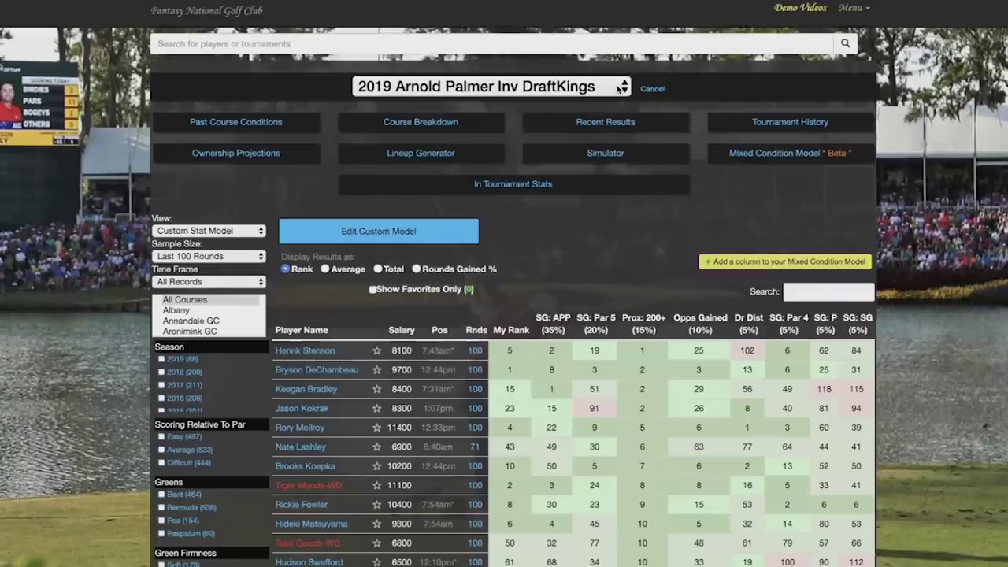
pyautogui.click(615, 88)
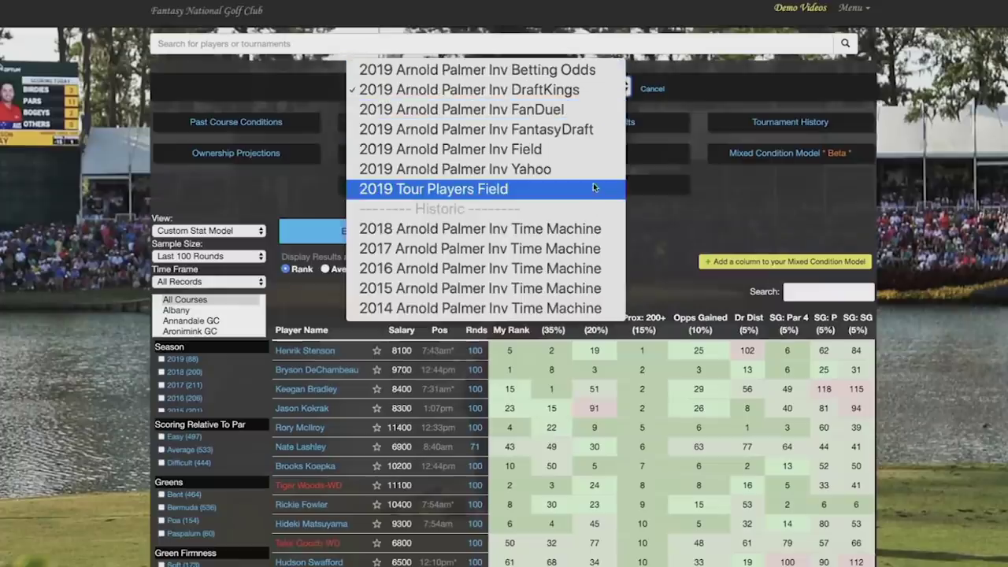
pyautogui.click(590, 236)
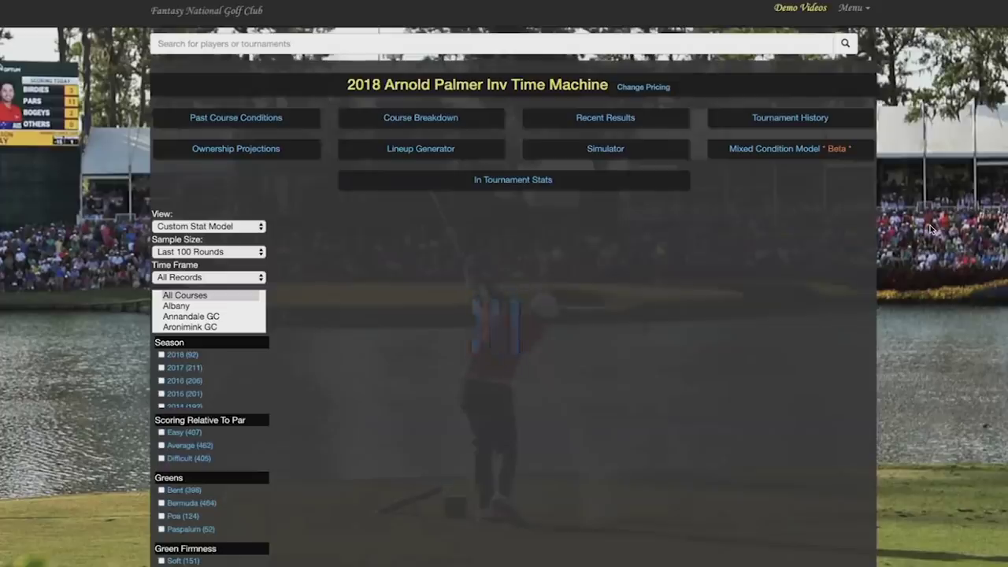
# Review the available historic Time Machine years from 2014 to 2018 without changing the selection.
pyautogui.click(652, 86)
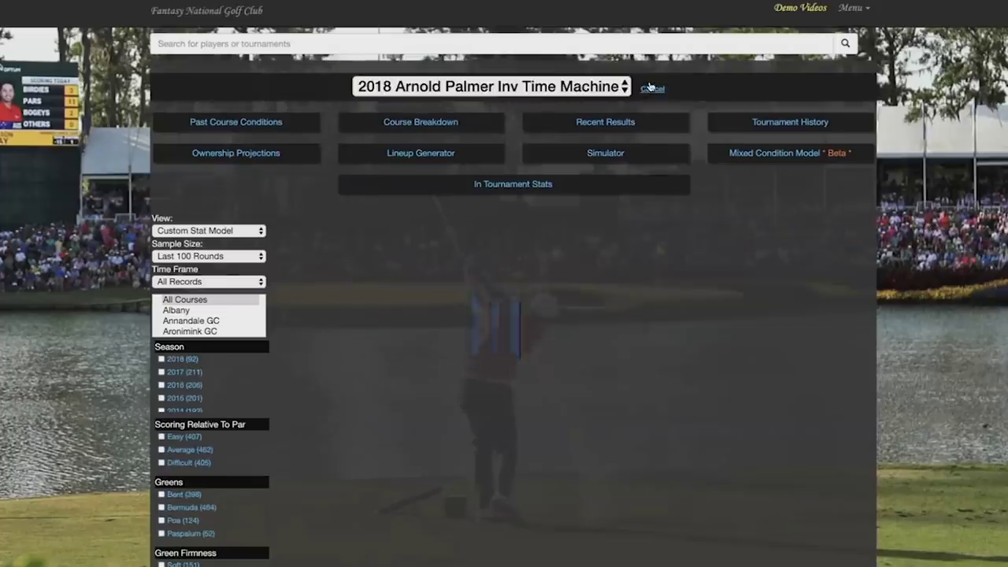
pyautogui.click(626, 87)
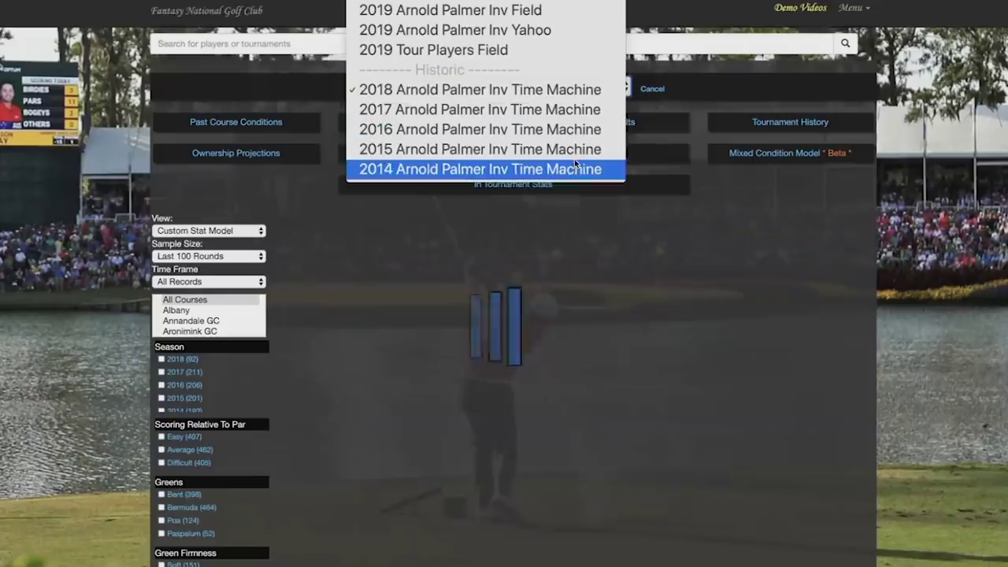
pyautogui.click(952, 249)
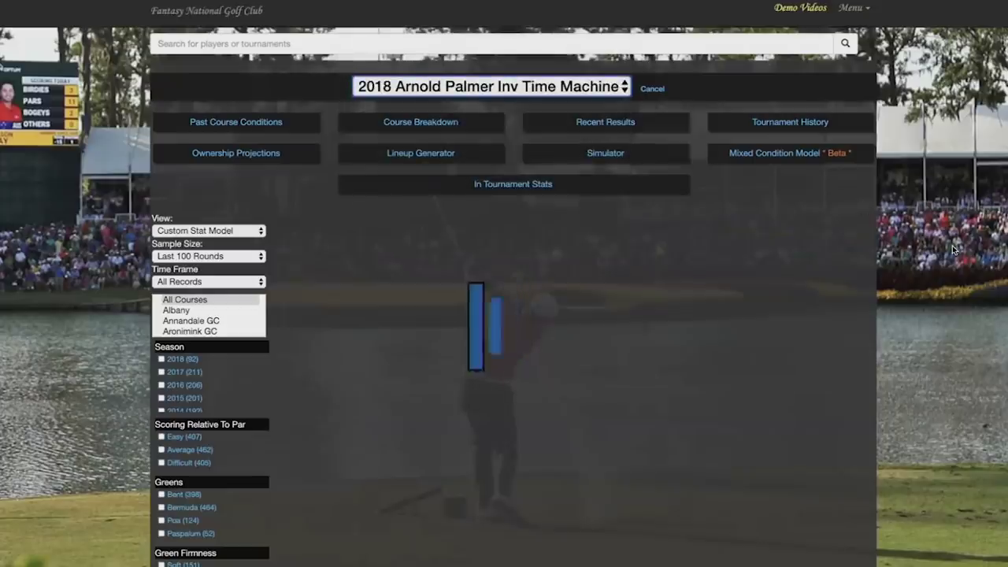
# Compare the 2018 tournament finishes with the players' My Rank, SG: APP and SG: P ranks in the BAY HILL model.
pyautogui.scroll(-1, 952, 245)
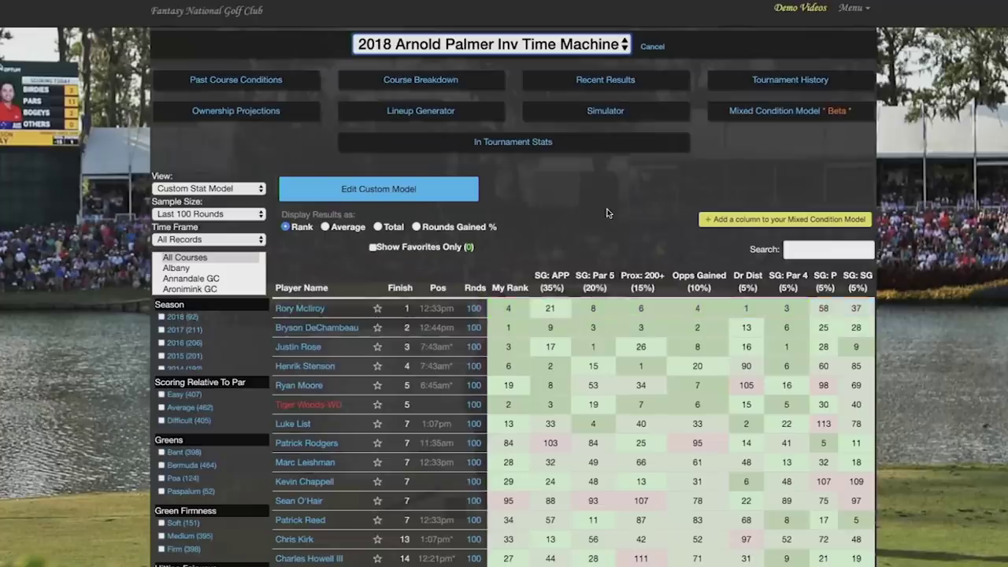
pyautogui.scroll(-2, 606, 213)
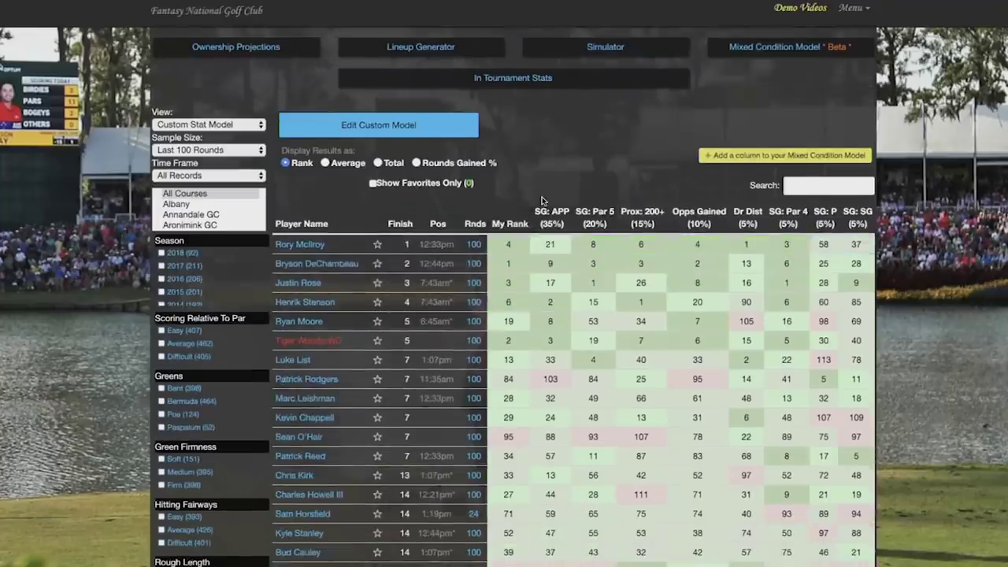
pyautogui.scroll(-2, 517, 165)
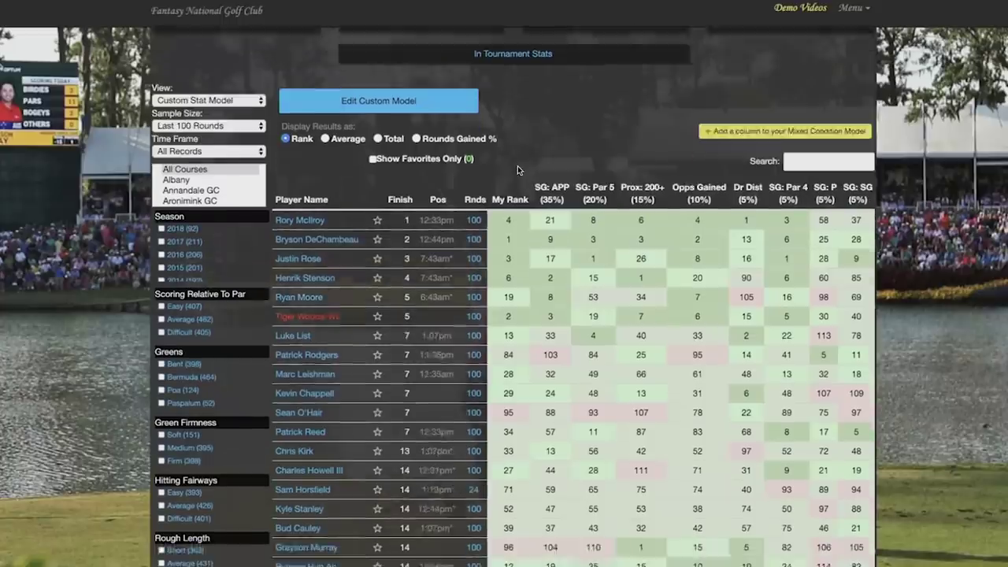
pyautogui.scroll(-1, 532, 121)
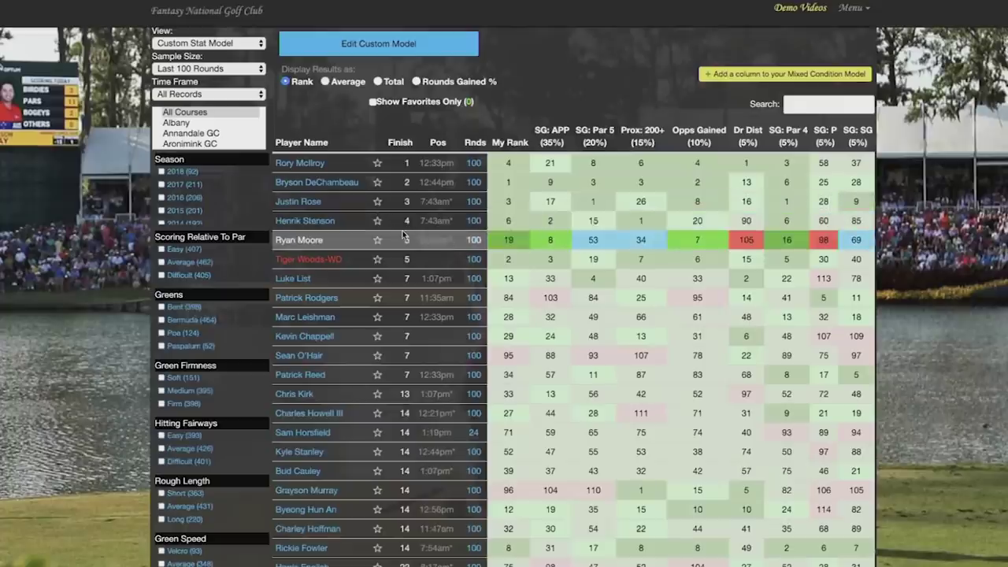
pyautogui.rightClick(520, 357)
pyautogui.press('Escape')
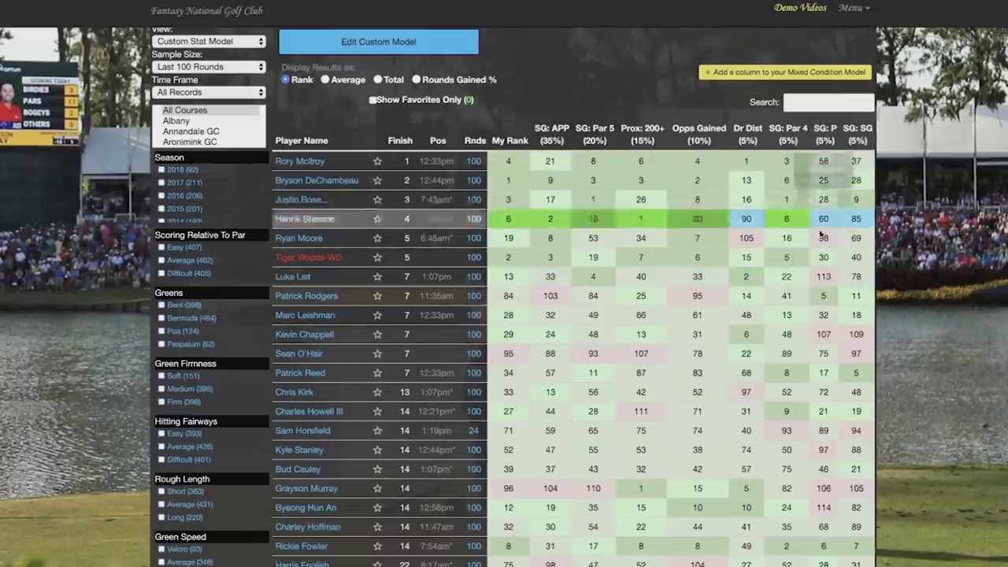
pyautogui.scroll(-1, 822, 277)
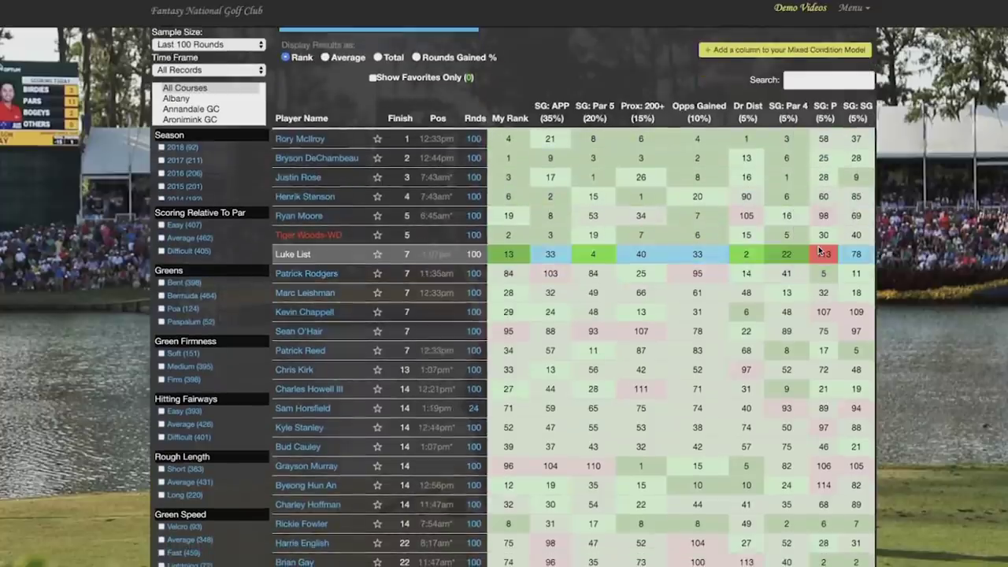
pyautogui.moveTo(818, 252)
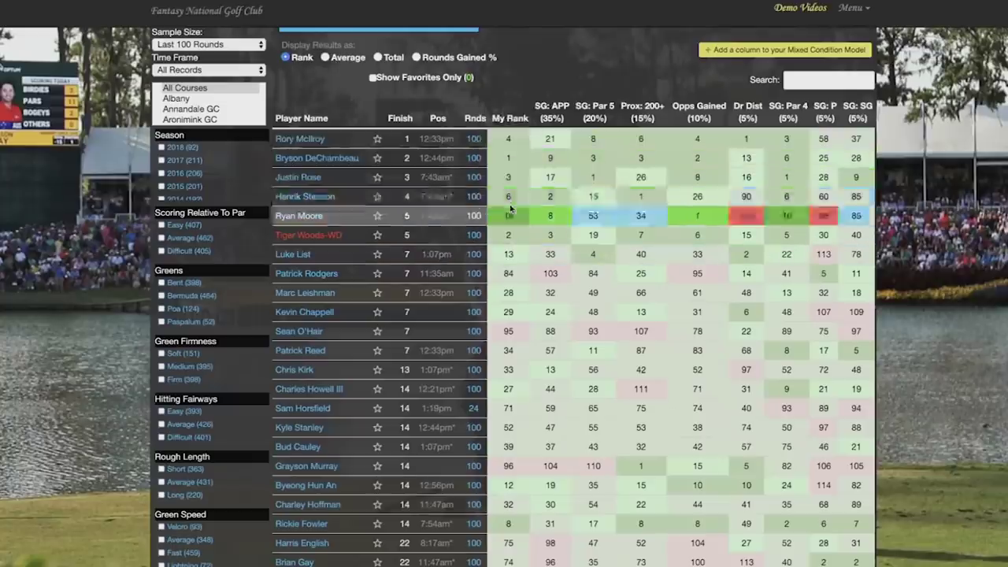
pyautogui.scroll(-1, 508, 237)
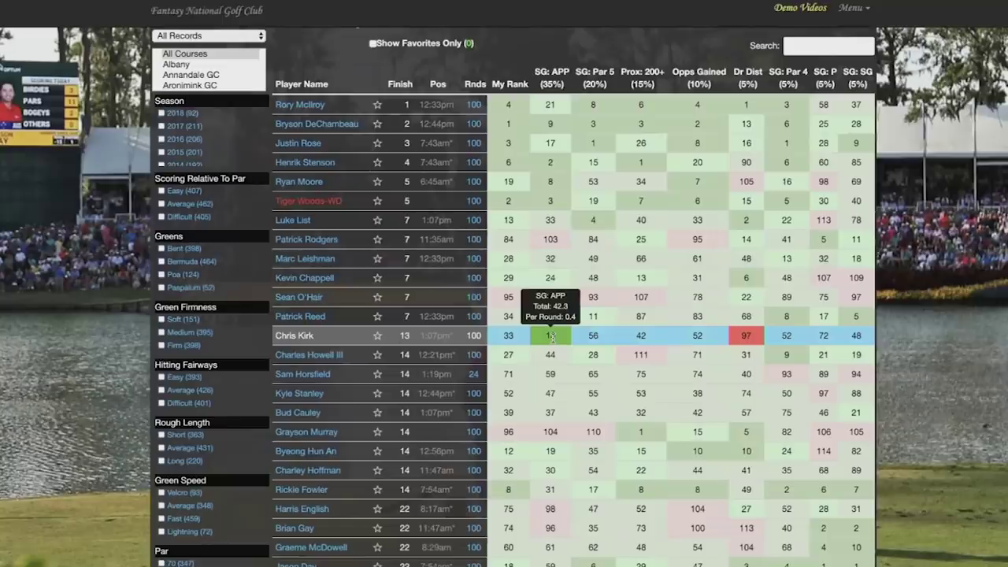
# Set the sample size to Rolling Report and choose Custom Model as its stat.
pyautogui.scroll(5, 508, 334)
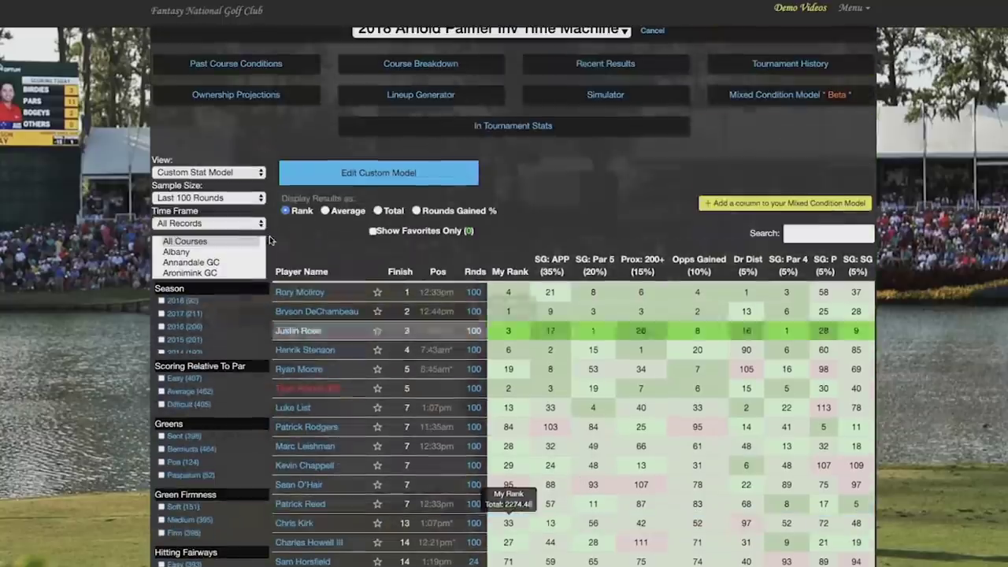
pyautogui.click(238, 222)
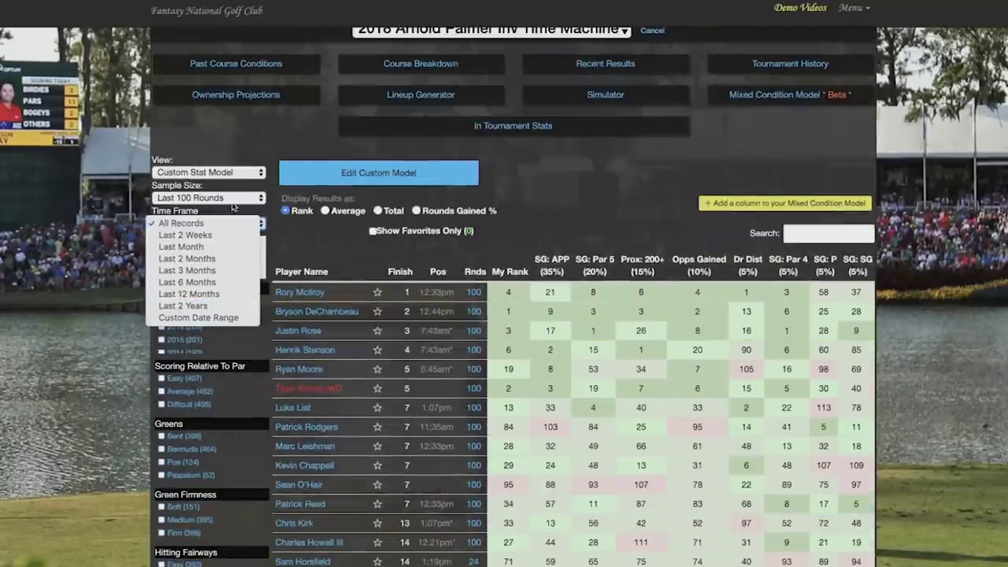
pyautogui.click(227, 198)
pyautogui.click(227, 198)
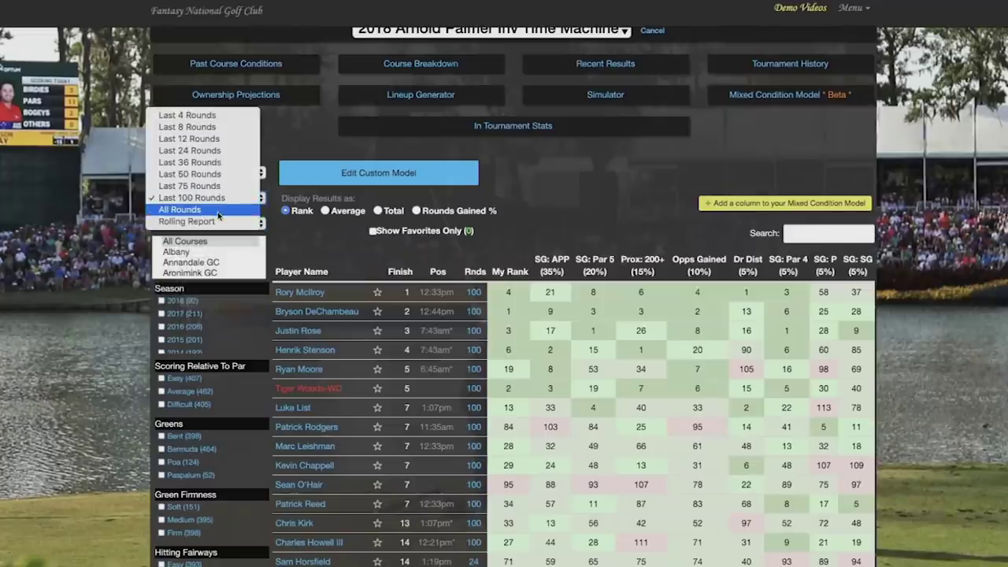
pyautogui.click(219, 222)
pyautogui.click(240, 213)
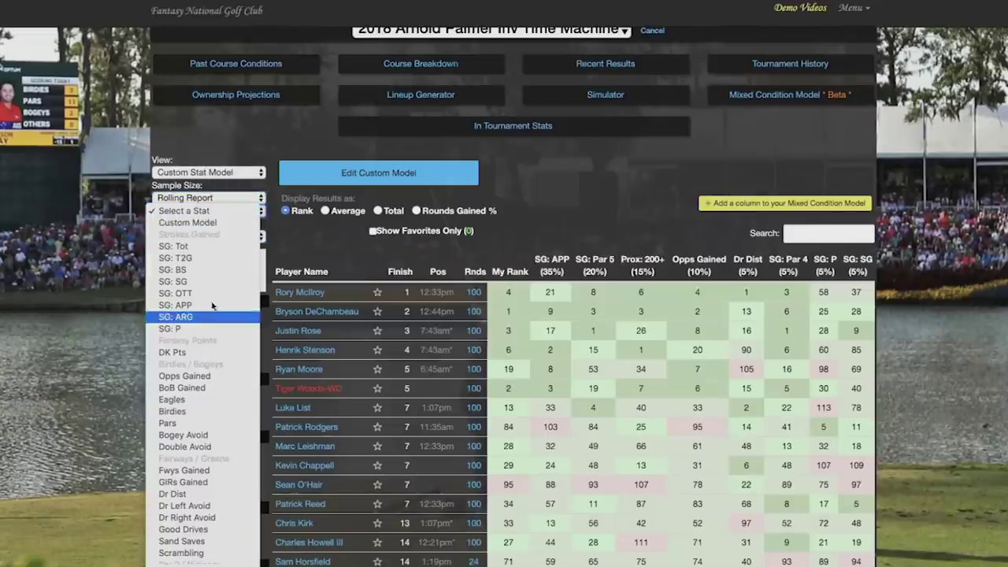
pyautogui.click(236, 222)
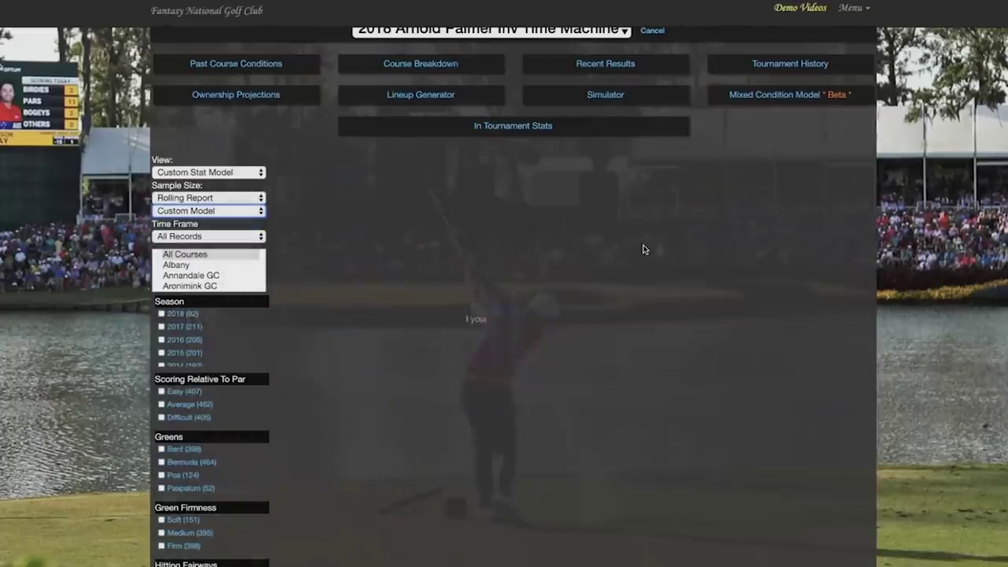
# Load the BAY HILL model as a rolling report for the 2018 field.
pyautogui.scroll(-5, 619, 304)
pyautogui.scroll(-3, 542, 375)
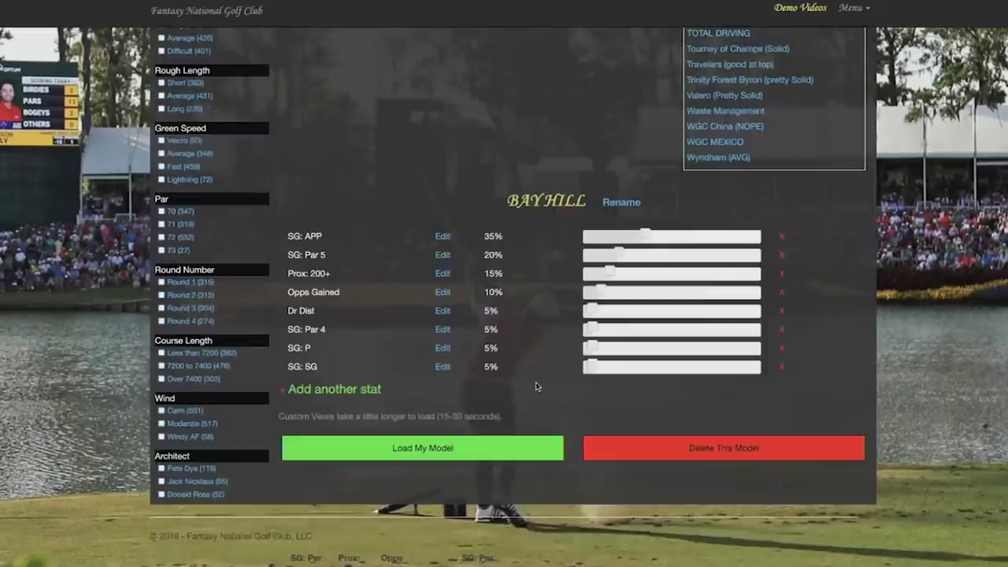
pyautogui.click(504, 446)
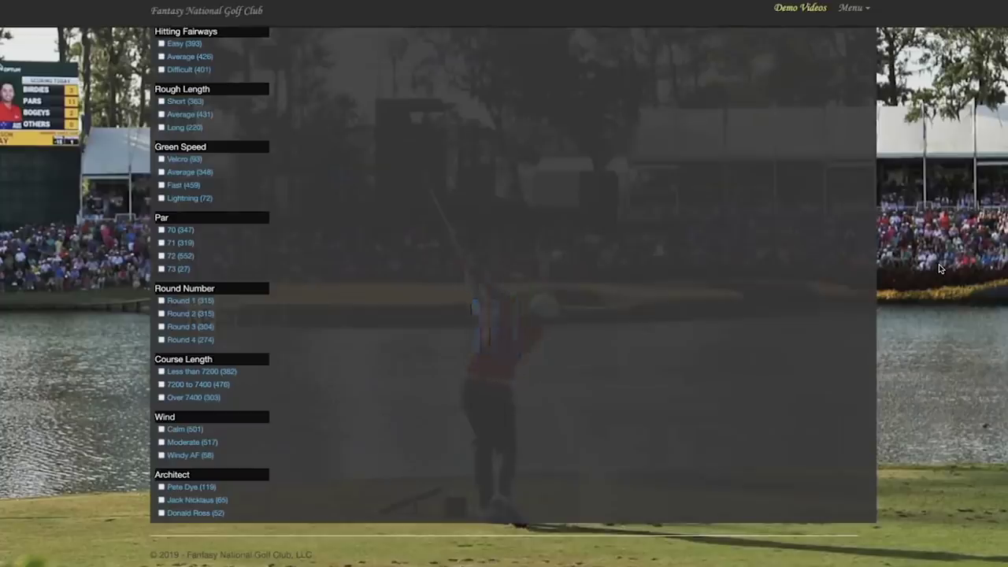
pyautogui.scroll(1, 938, 264)
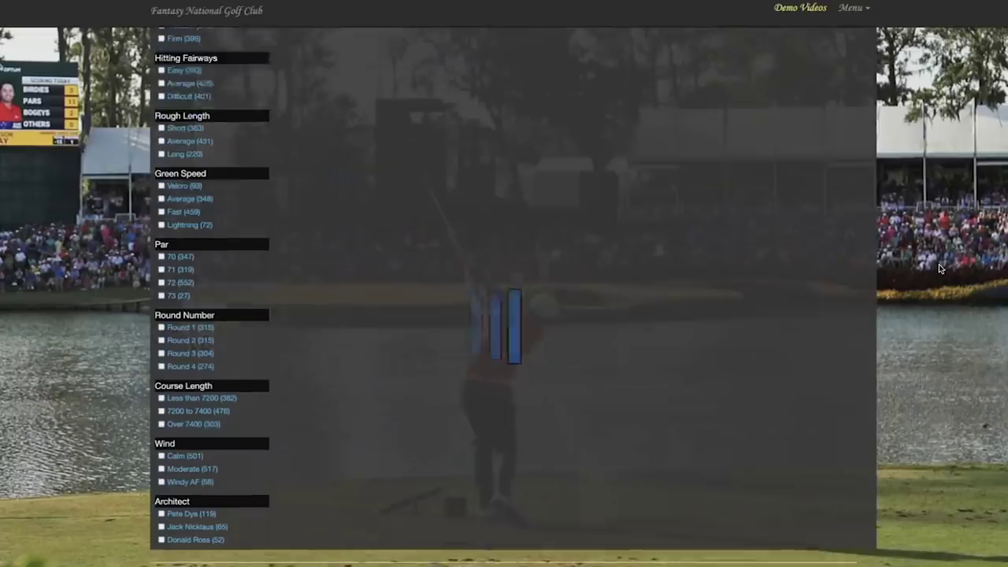
# Rank the 2018 rolling report by the last 4, 12, 50 and 100 rounds in turn, comparing each order with the tournament finishes.
pyautogui.scroll(10, 938, 264)
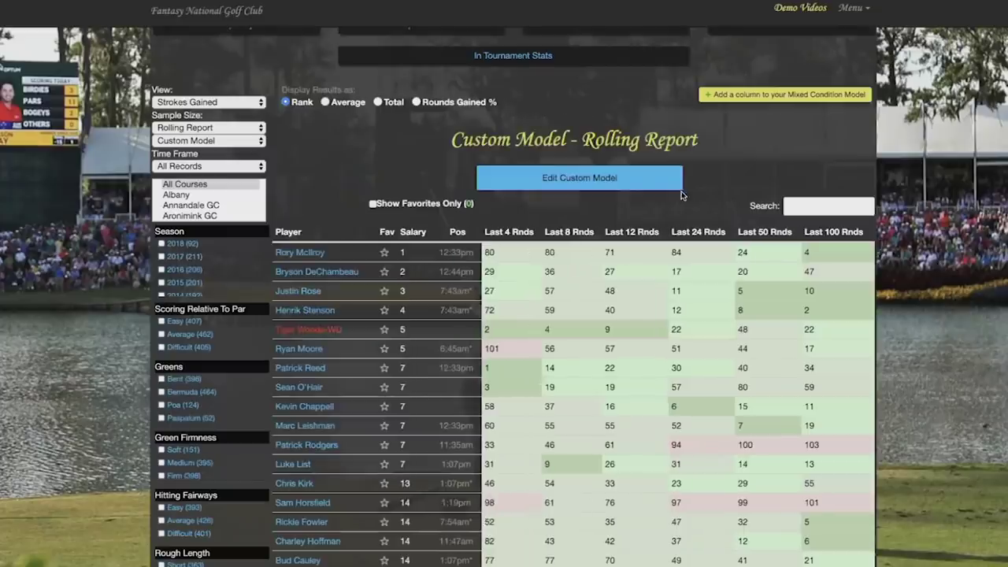
pyautogui.click(505, 234)
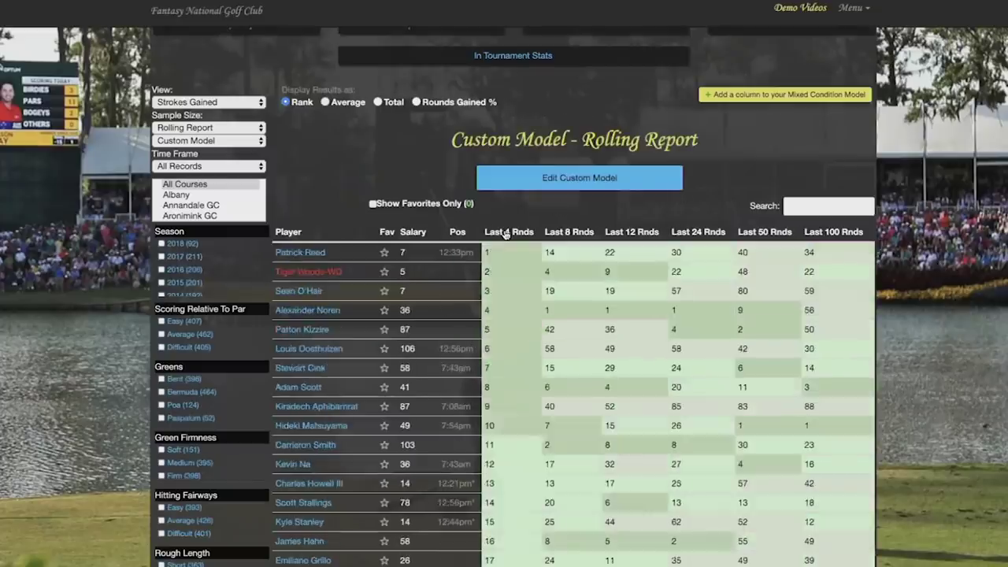
pyautogui.scroll(-2, 892, 289)
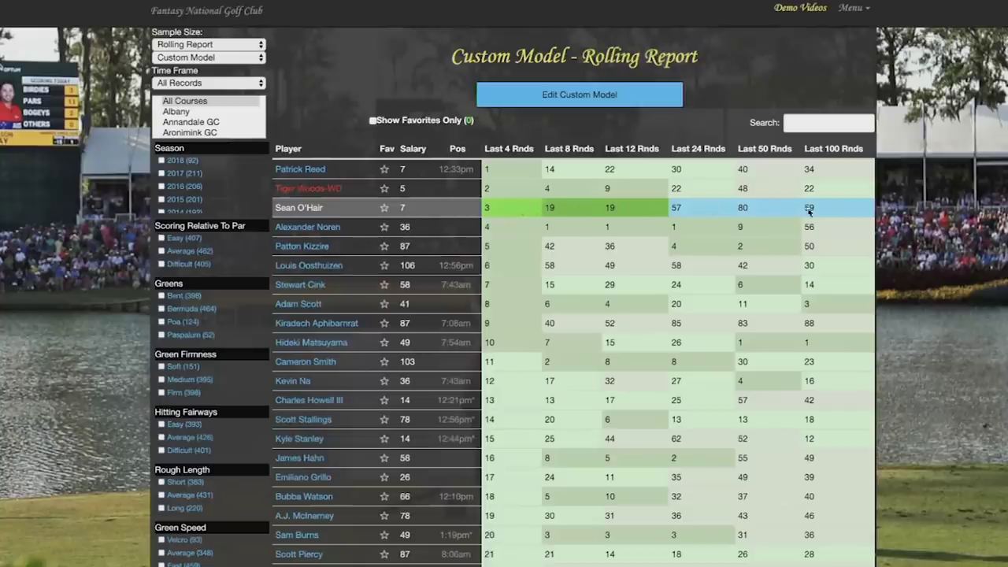
pyautogui.click(633, 150)
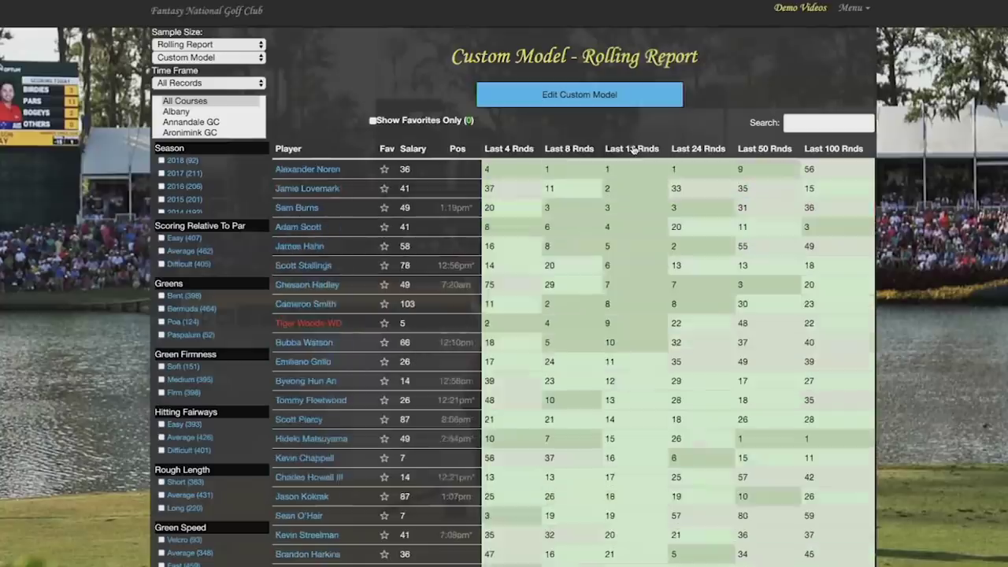
pyautogui.scroll(-1, 451, 125)
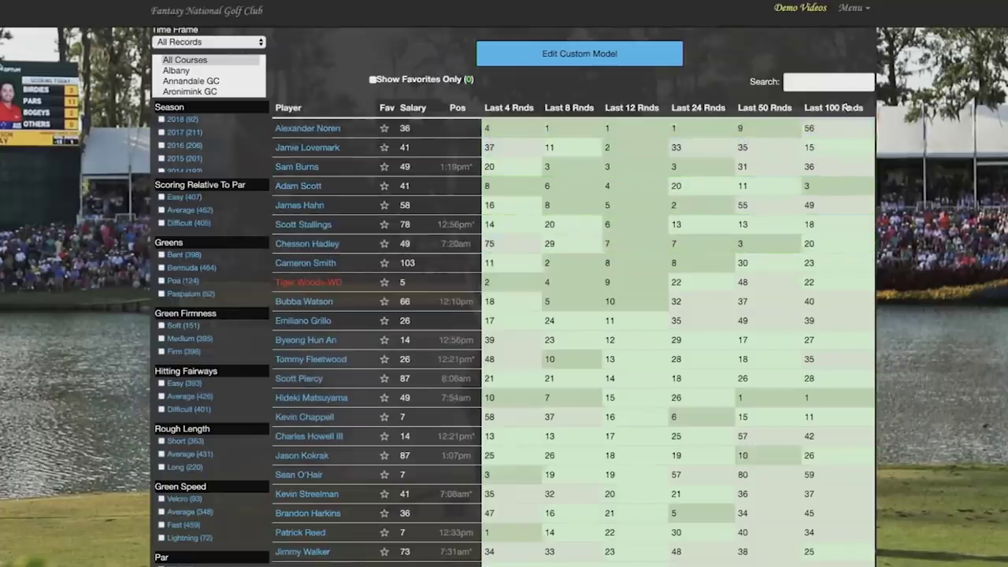
pyautogui.click(766, 109)
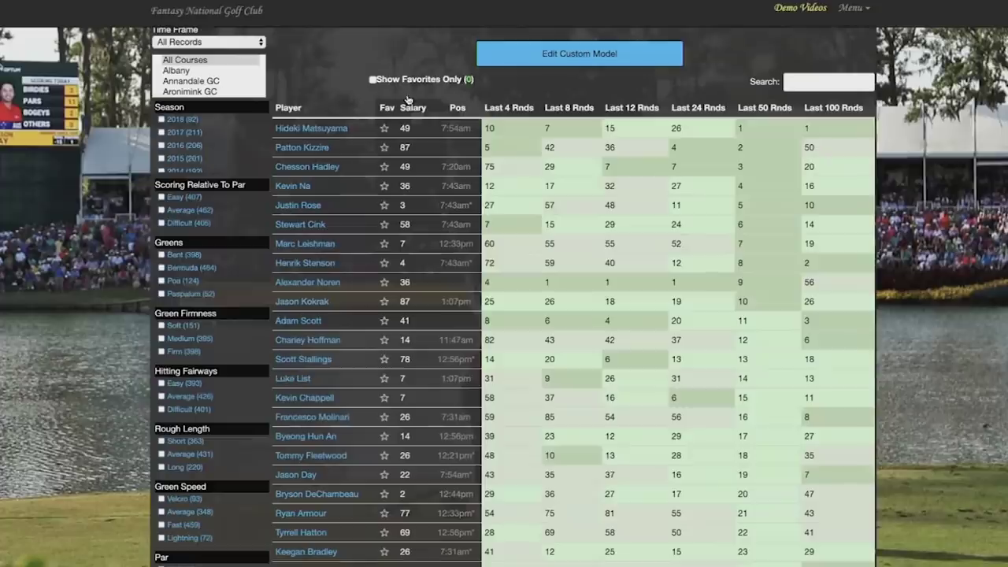
pyautogui.click(828, 110)
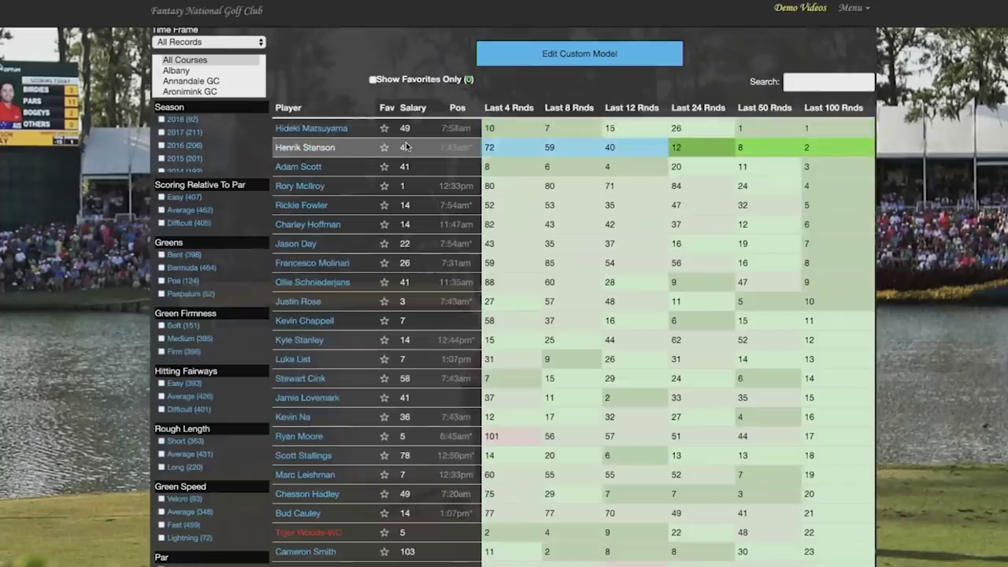
# Sort the rolling report by the Salary column holding the 2018 finishes and review the top finishers' ranks over each round span.
pyautogui.scroll(3, 405, 147)
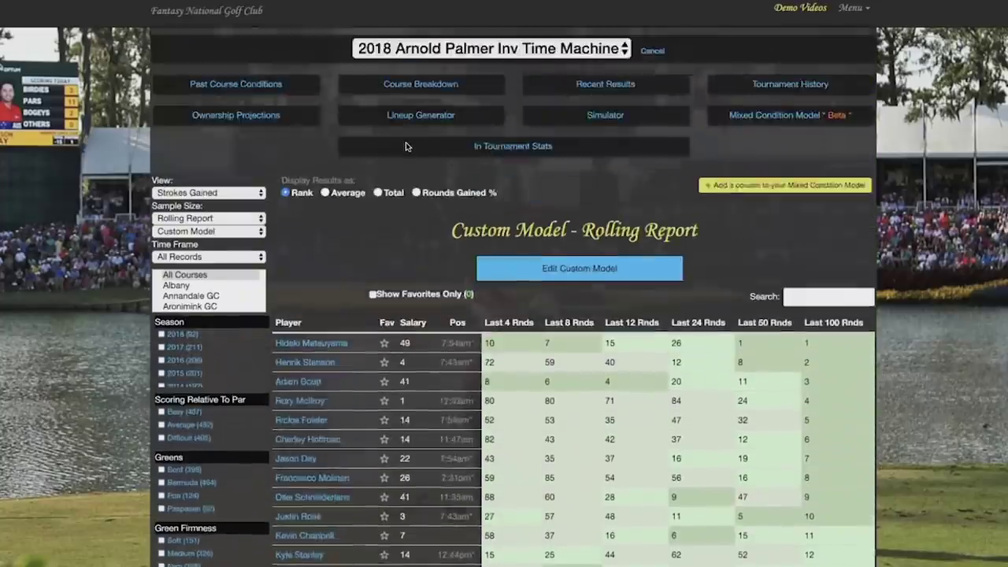
pyautogui.scroll(-3, 386, 158)
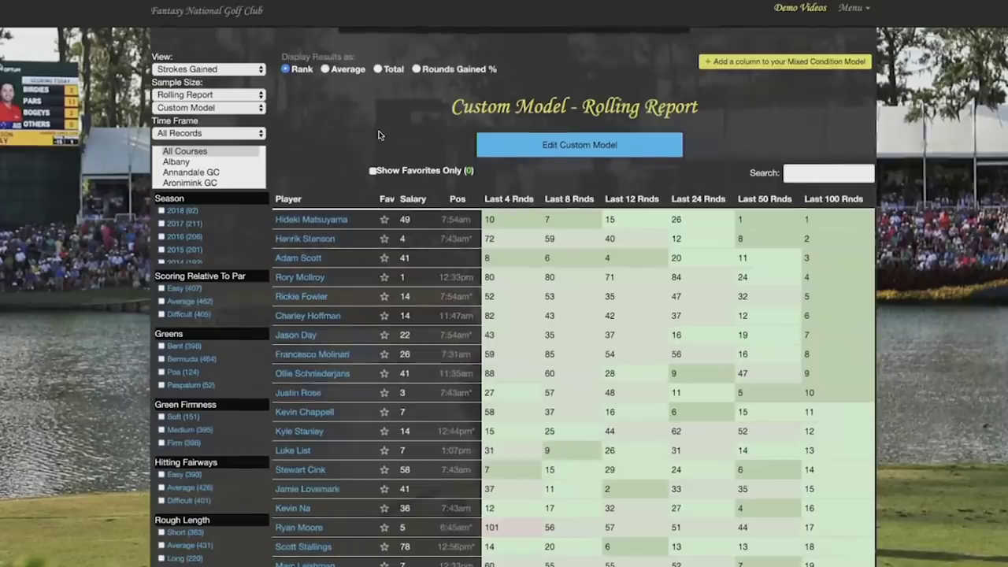
pyautogui.click(413, 198)
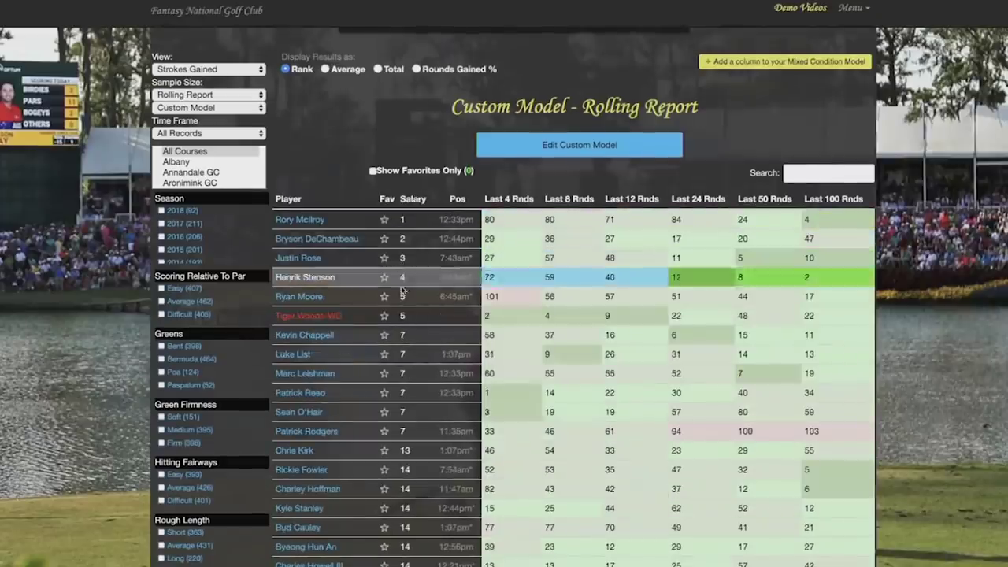
pyautogui.scroll(-3, 401, 299)
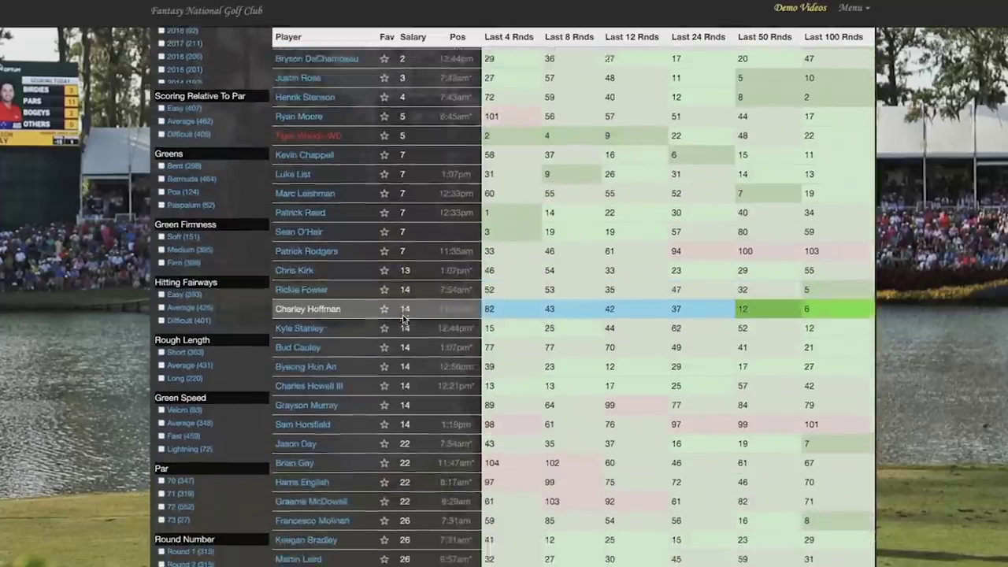
pyautogui.scroll(-3, 403, 317)
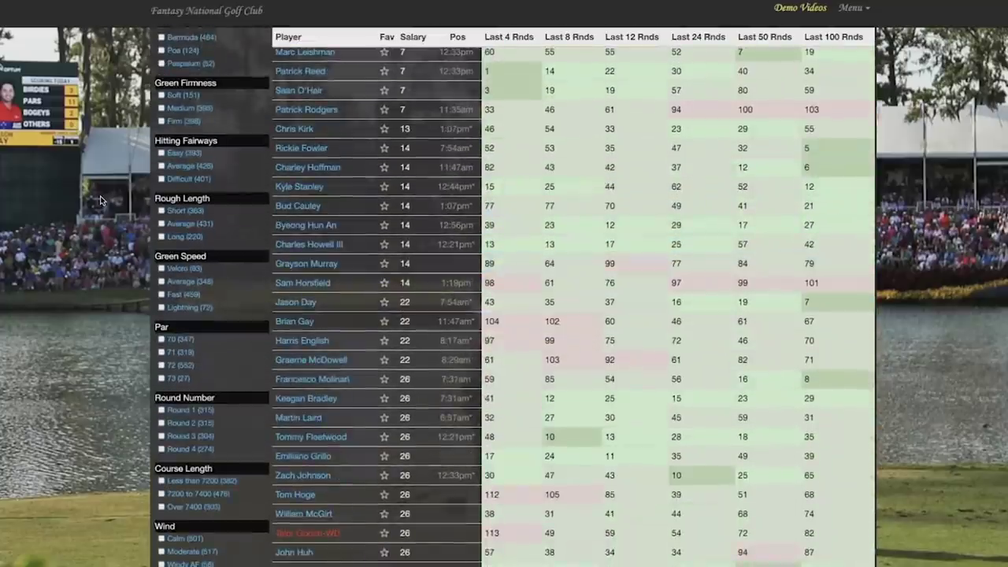
# Switch the tournament from the 2018 Time Machine to 2019 Arnold Palmer Inv DraftKings.
pyautogui.scroll(10, 100, 201)
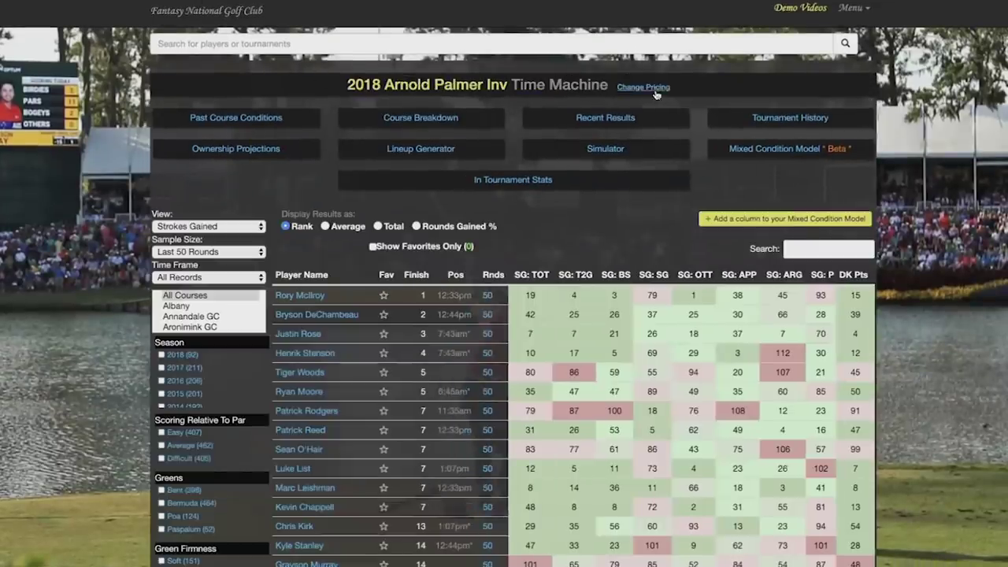
pyautogui.click(640, 89)
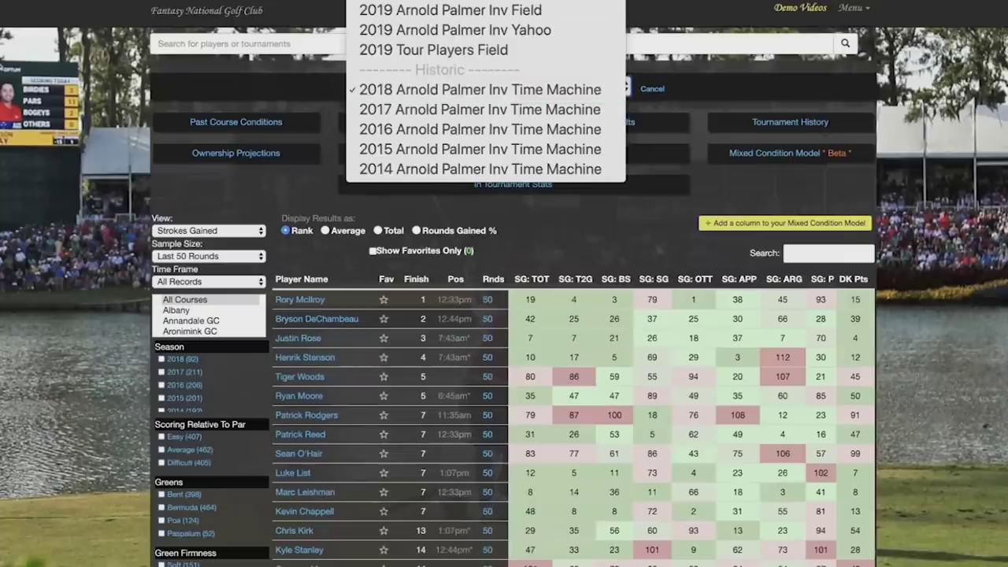
pyautogui.press('Escape')
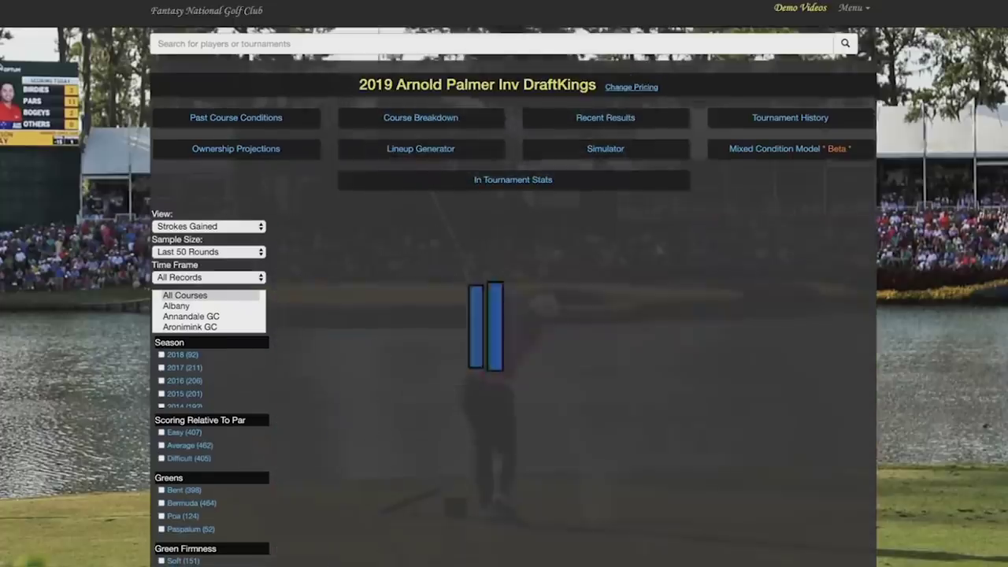
# Set the sample size to Last 24 Rounds and load the BAY HILL custom stat model for the 2019 field.
pyautogui.scroll(-1, 926, 190)
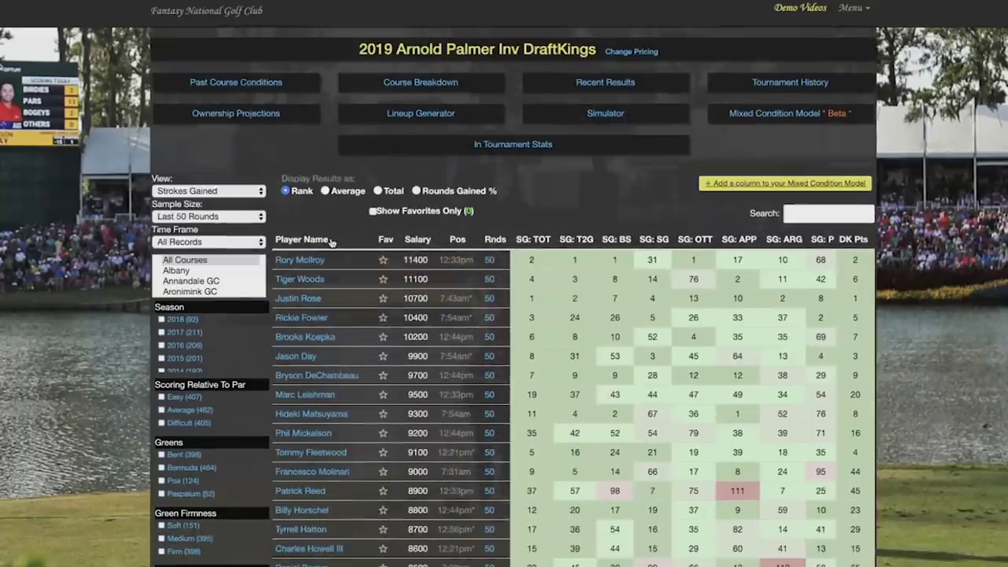
pyautogui.click(236, 216)
pyautogui.click(242, 195)
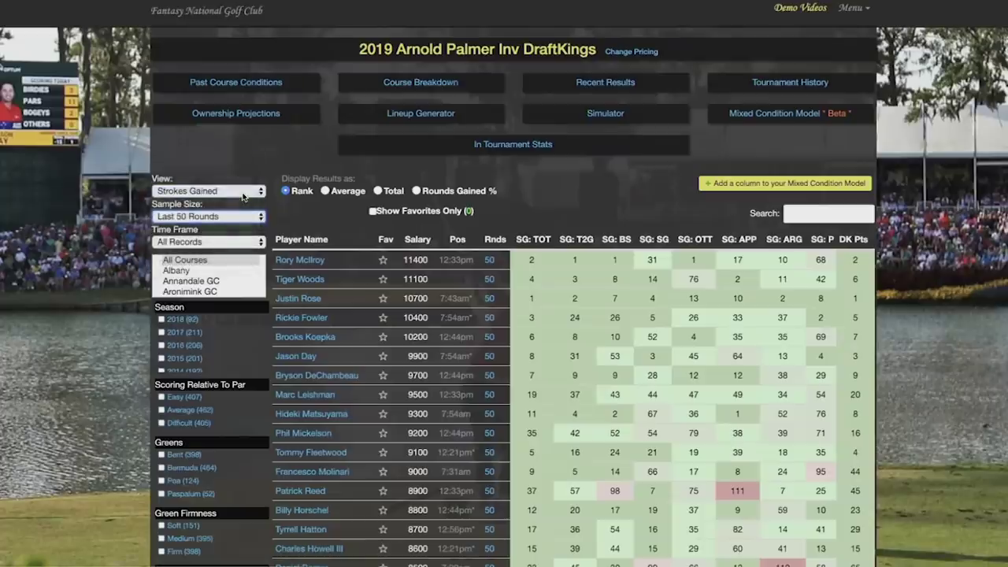
pyautogui.click(211, 191)
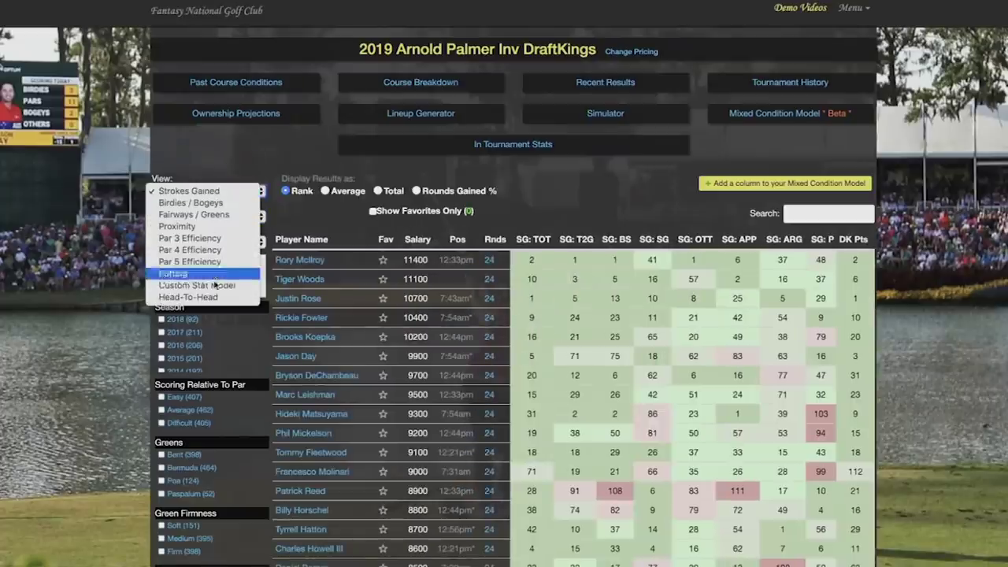
pyautogui.click(212, 285)
pyautogui.scroll(-10, 381, 294)
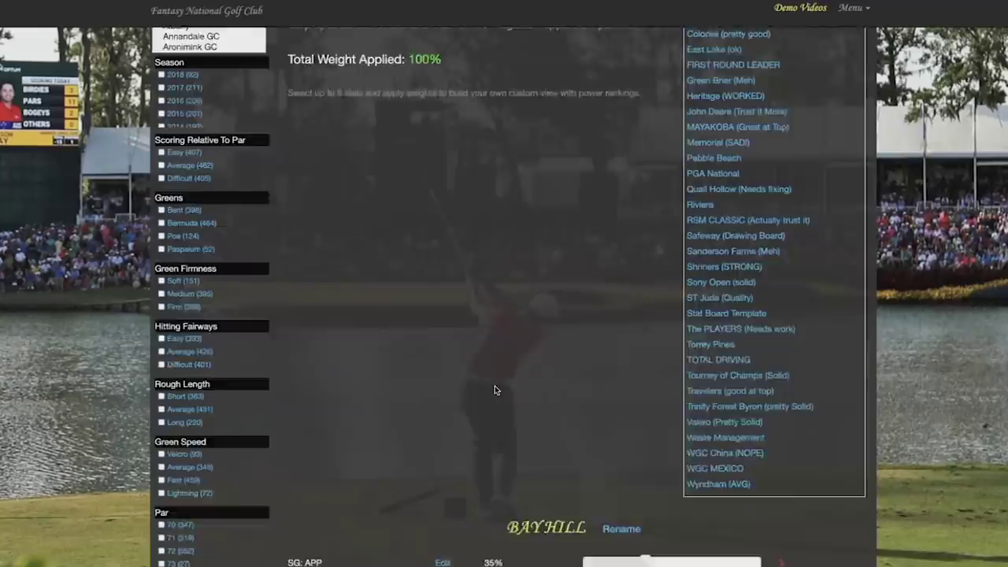
pyautogui.scroll(-5, 450, 376)
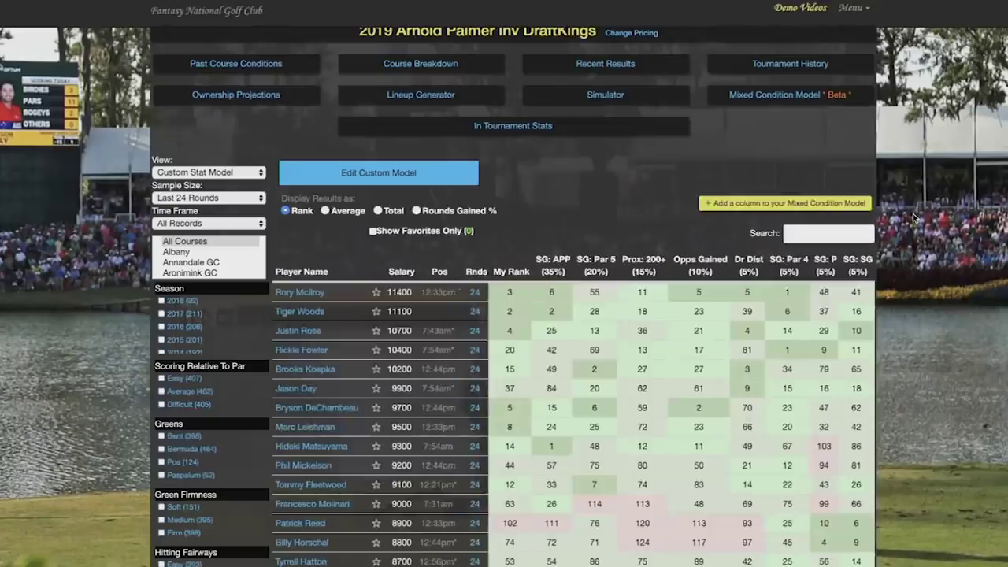
# Add the My Rank column to the Mixed Condition Model with the description "Custom Model P24".
pyautogui.click(816, 206)
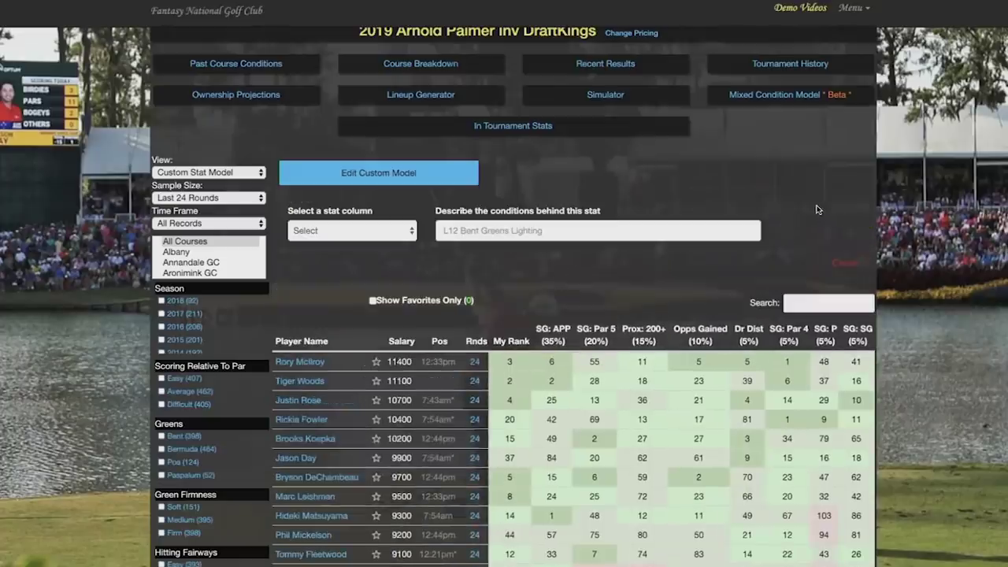
pyautogui.click(366, 228)
pyautogui.click(339, 238)
pyautogui.click(495, 228)
pyautogui.write('Custom Model P24')
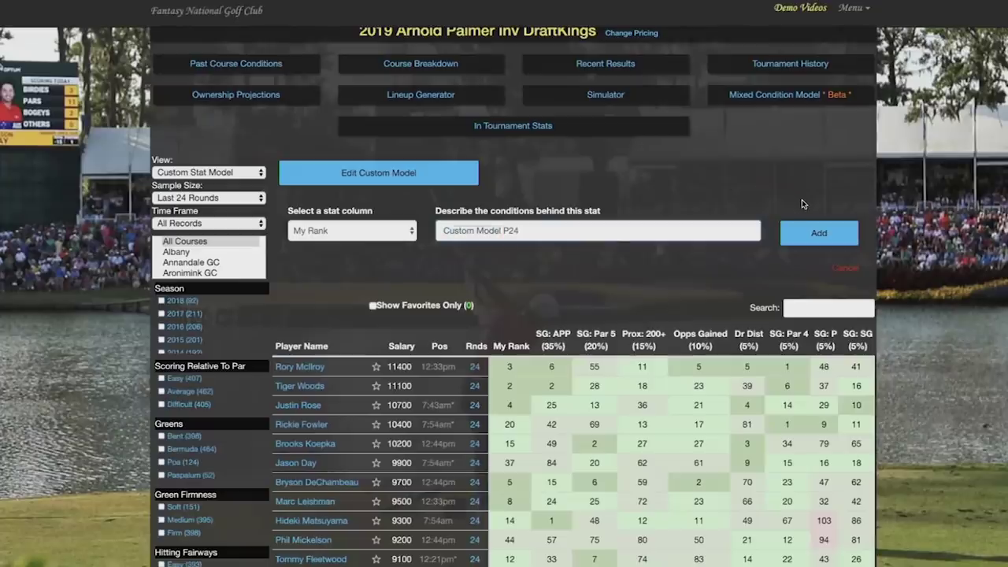
pyautogui.click(808, 234)
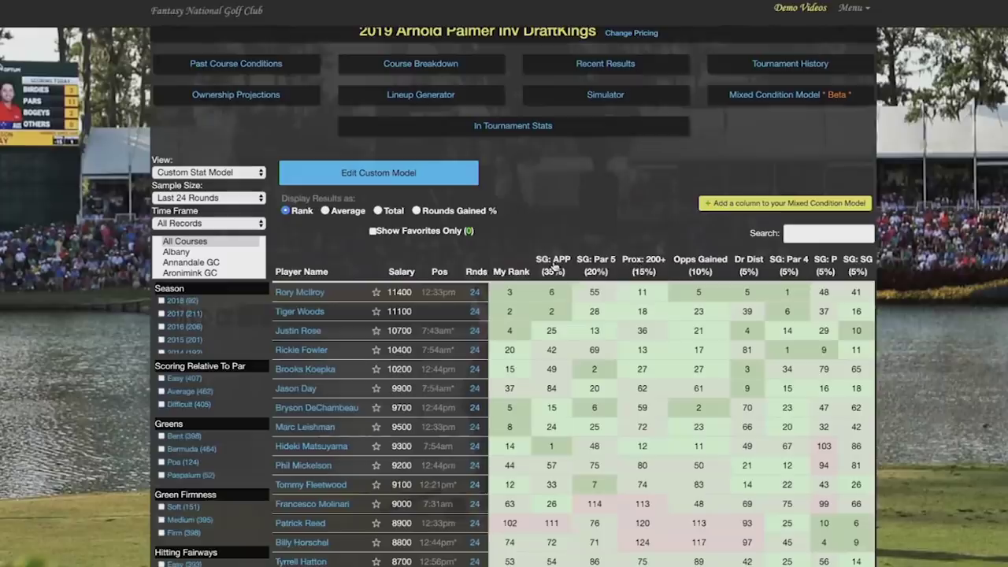
# Add the SG: APP column to the Mixed Condition Model with the description "SG APP Past 24".
pyautogui.click(807, 204)
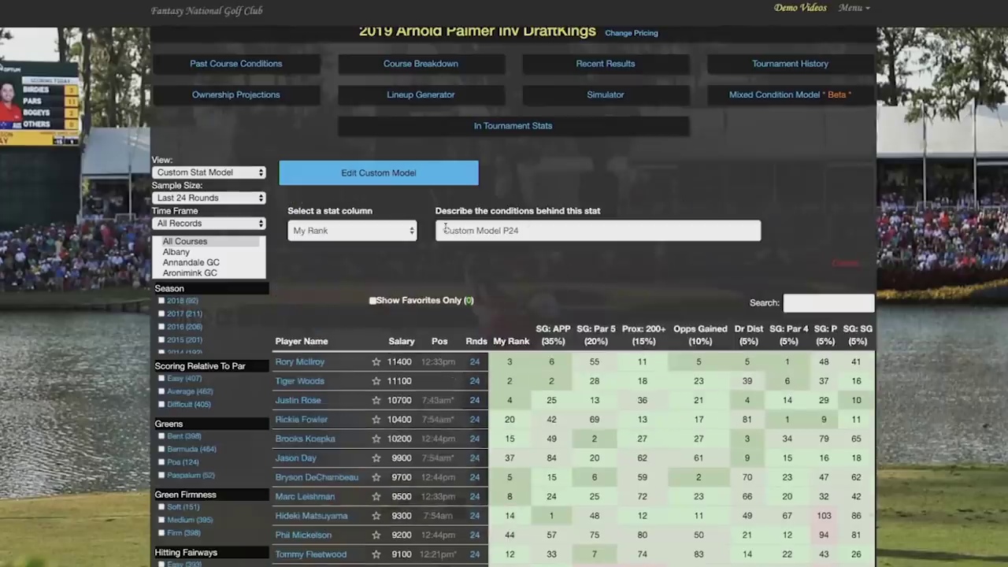
pyautogui.click(362, 230)
pyautogui.click(369, 244)
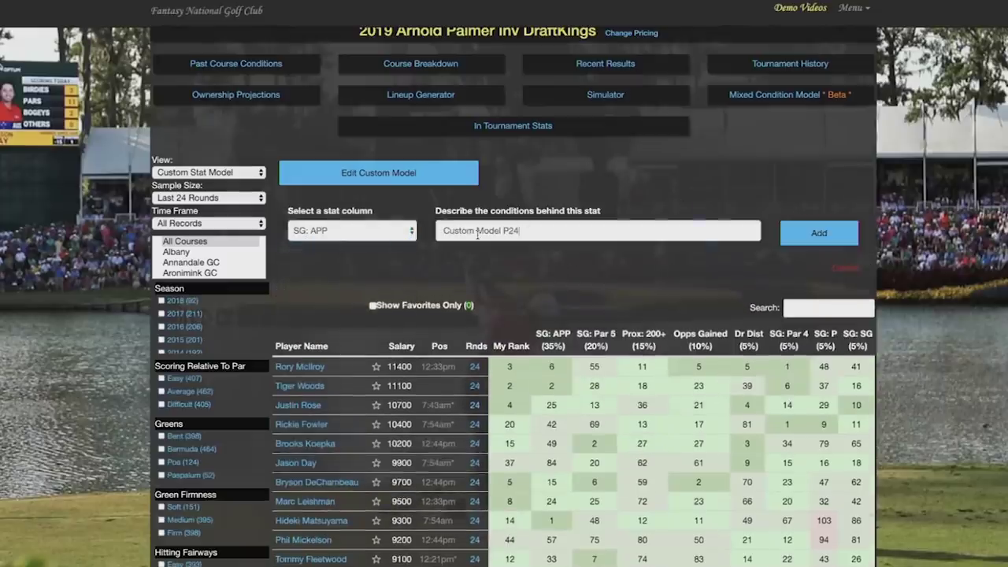
pyautogui.tripleClick(477, 231)
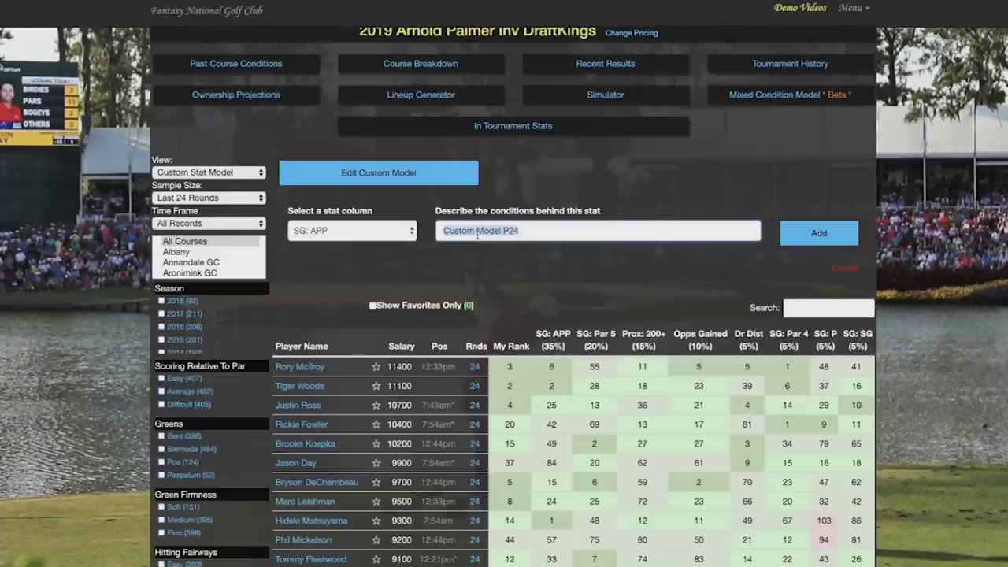
pyautogui.write('SG APP Past')
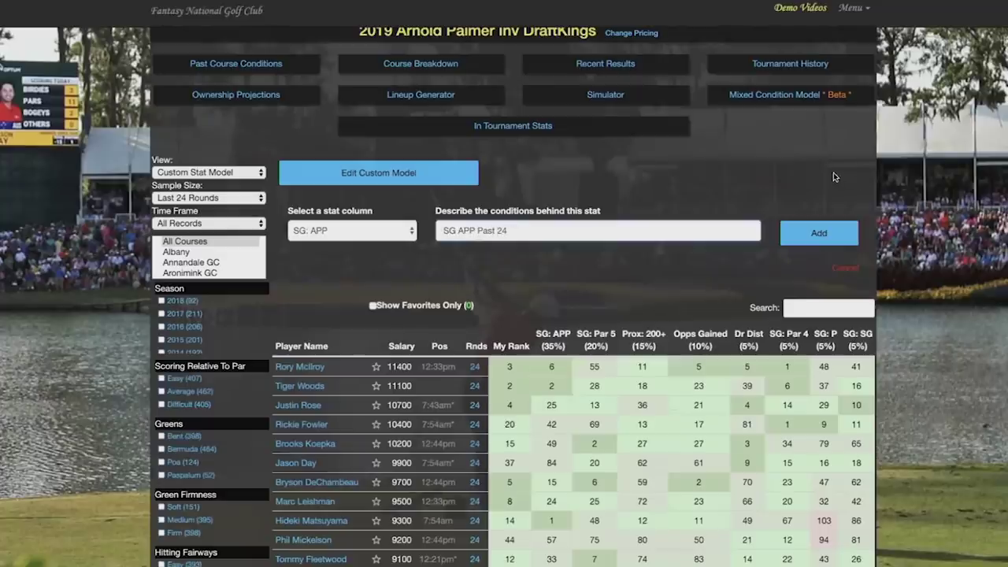
pyautogui.click(820, 230)
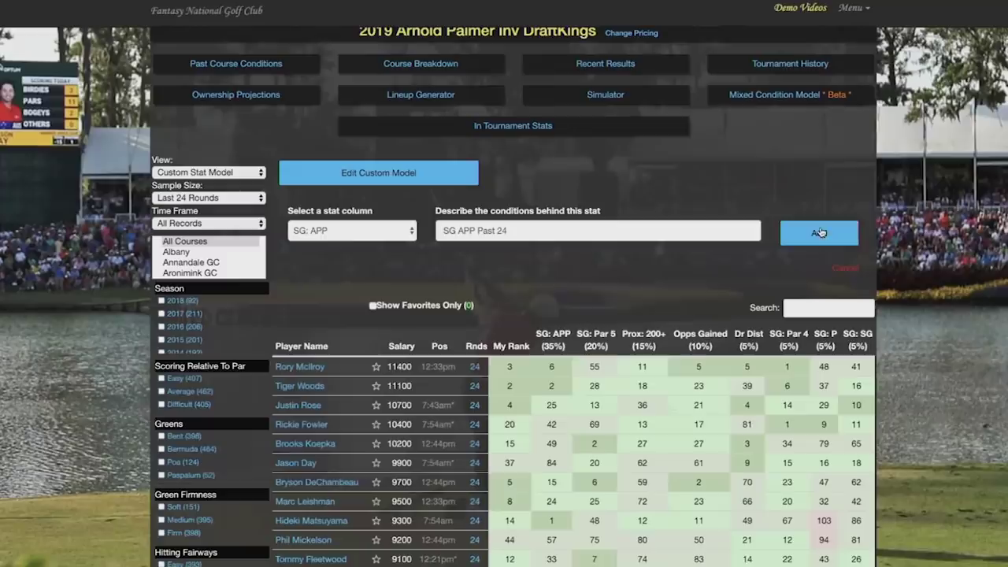
# Rank the 2019 field by SG: APP, SG: Par 5 and Prox: 200+ in turn to compare the leading players.
pyautogui.scroll(-3, 919, 193)
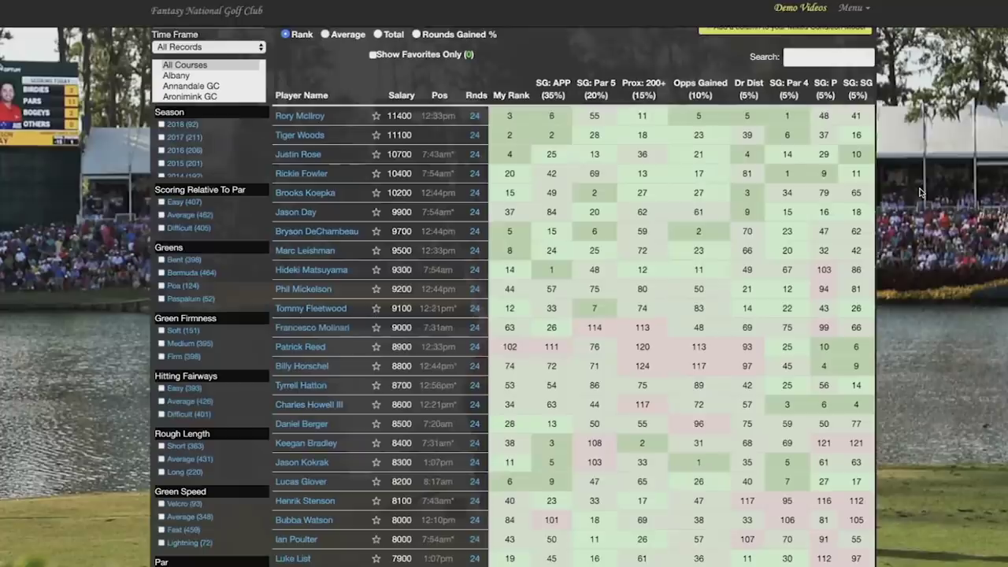
pyautogui.scroll(-1, 920, 193)
pyautogui.scroll(1, 556, 92)
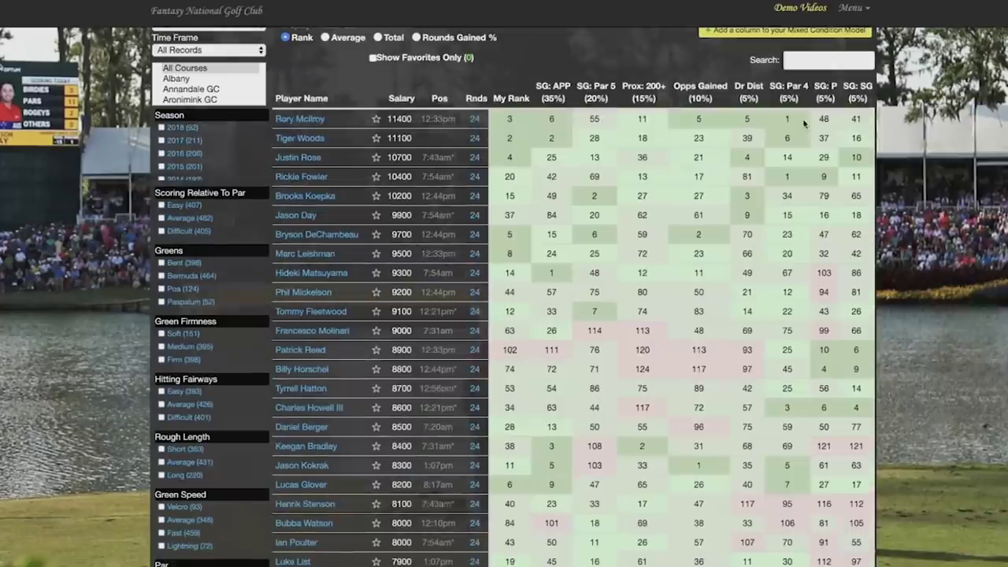
pyautogui.click(556, 92)
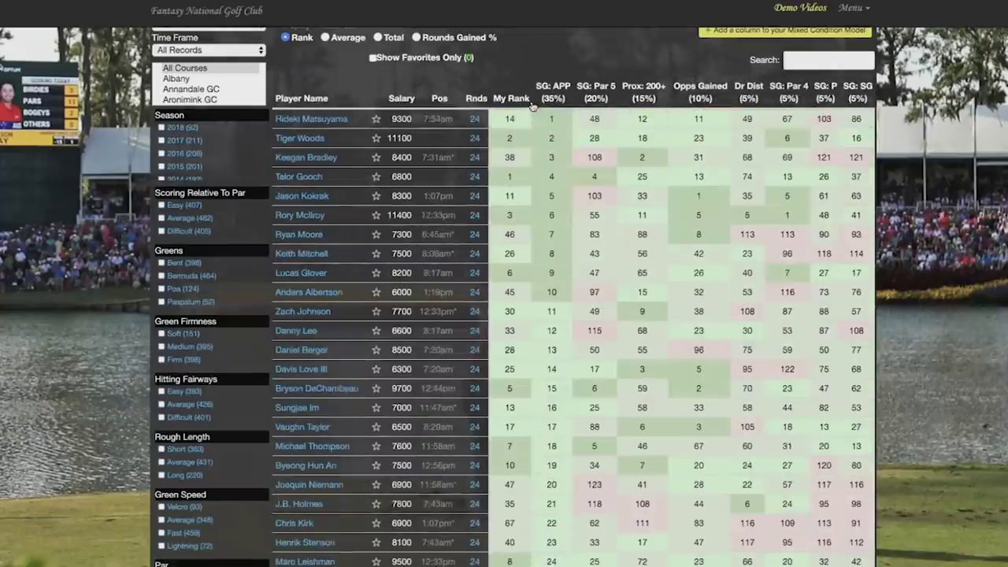
pyautogui.click(595, 92)
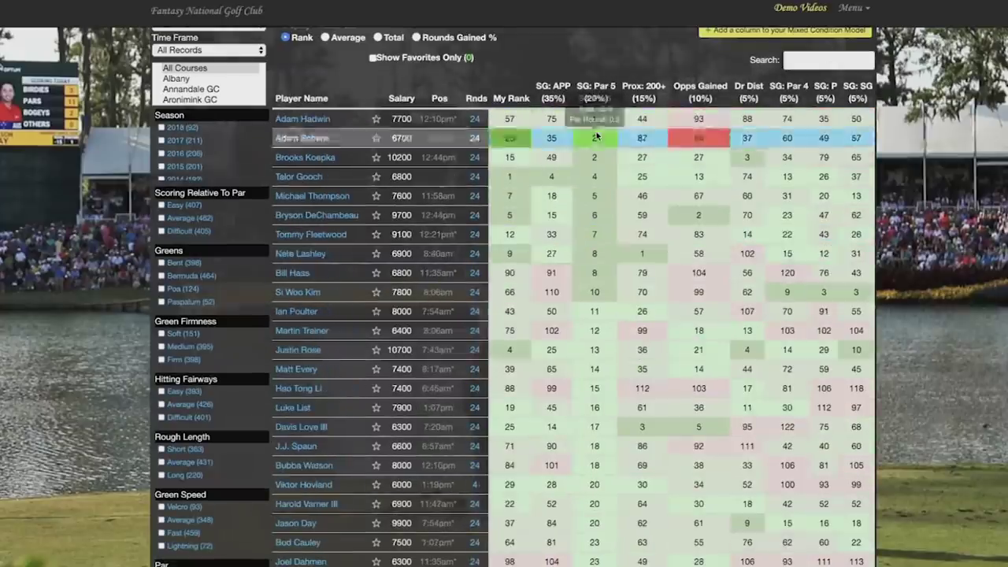
pyautogui.click(651, 88)
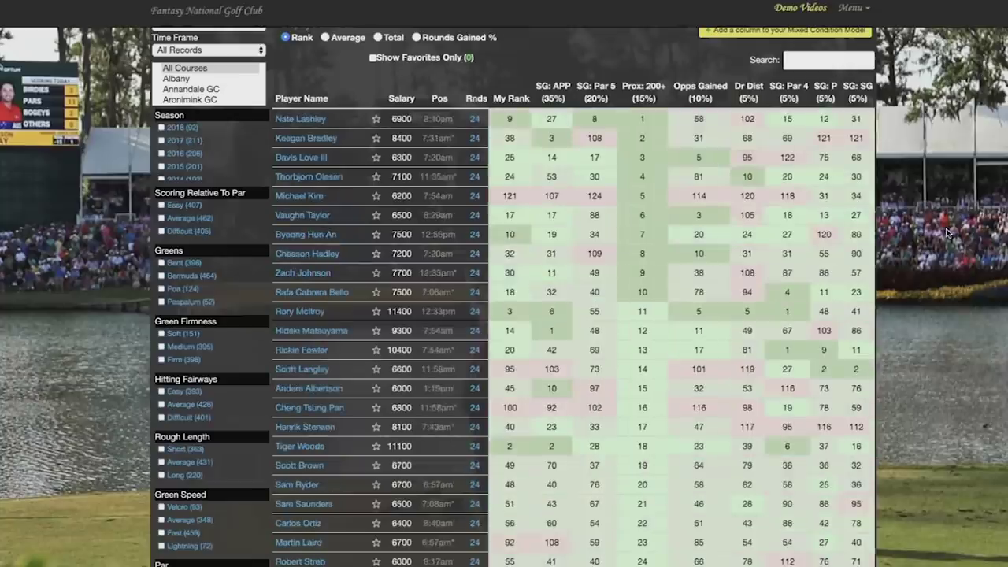
# Open the profile page of the player ranked first in Prox: 200+.
pyautogui.scroll(2, 948, 233)
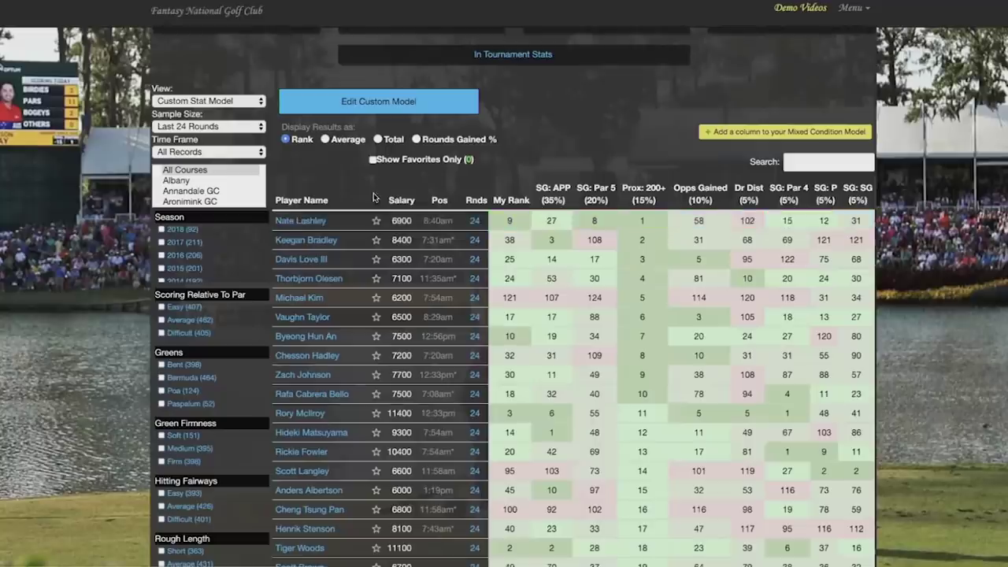
pyautogui.click(309, 220)
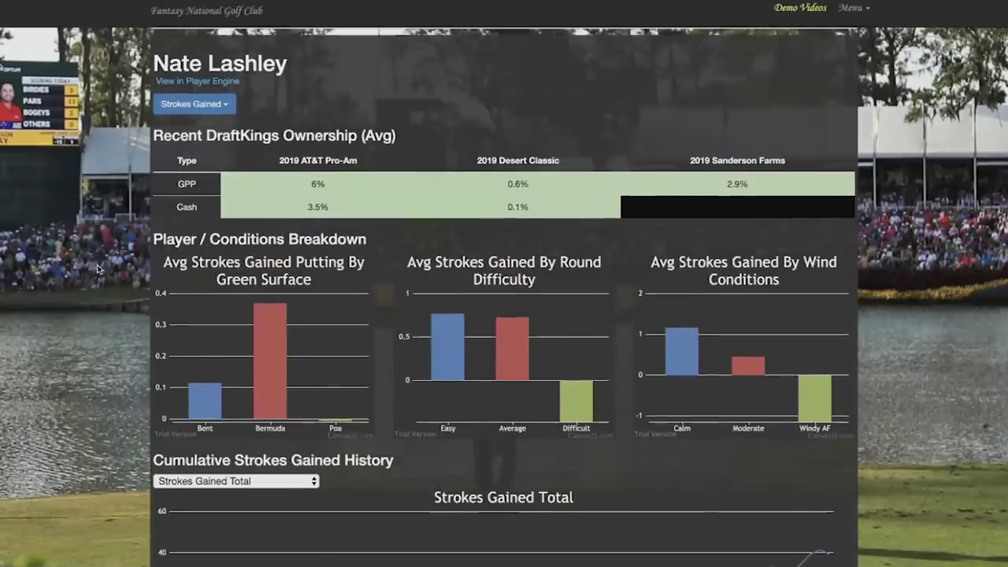
pyautogui.click(219, 105)
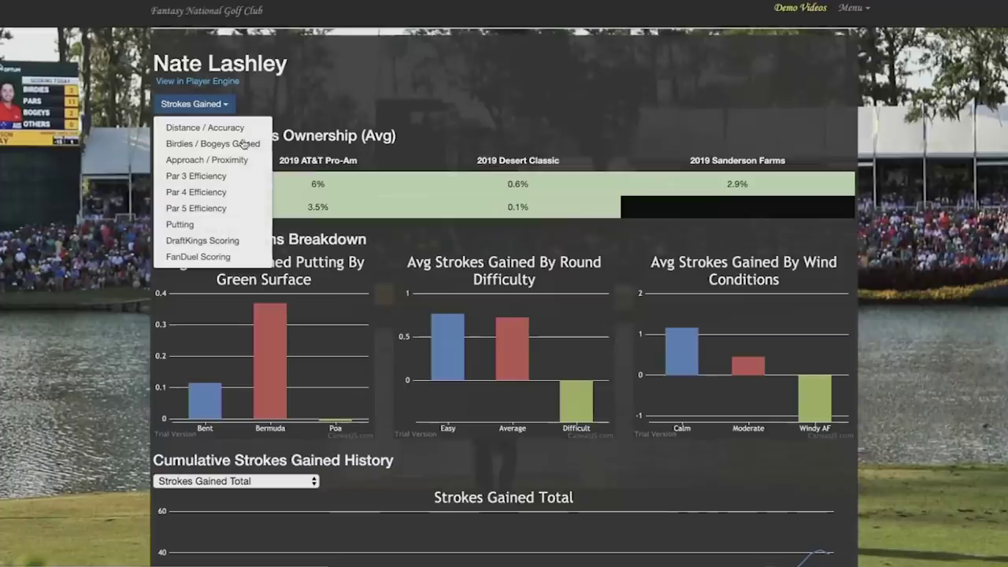
pyautogui.click(55, 179)
pyautogui.scroll(-4, 66, 187)
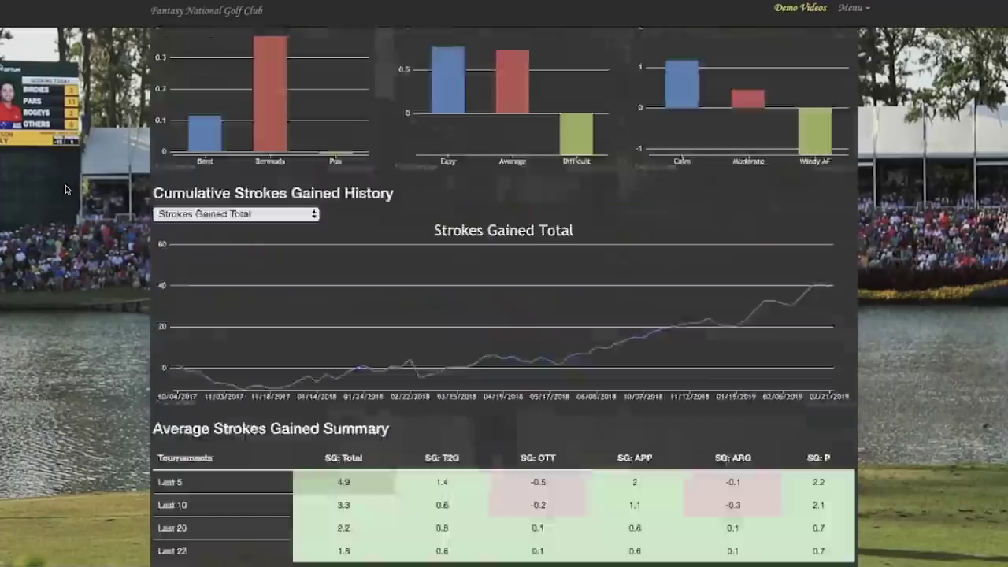
pyautogui.scroll(3, 71, 181)
pyautogui.scroll(1, 76, 174)
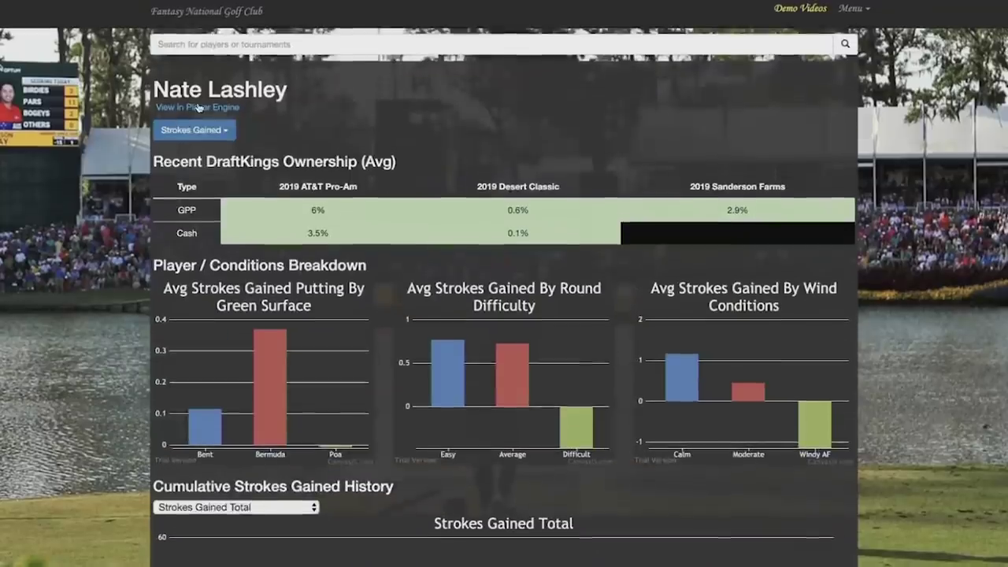
# Open Nate Lashley's stats in the single player stat engine in a new tab and switch to it.
pyautogui.rightClick(201, 106)
pyautogui.click(218, 113)
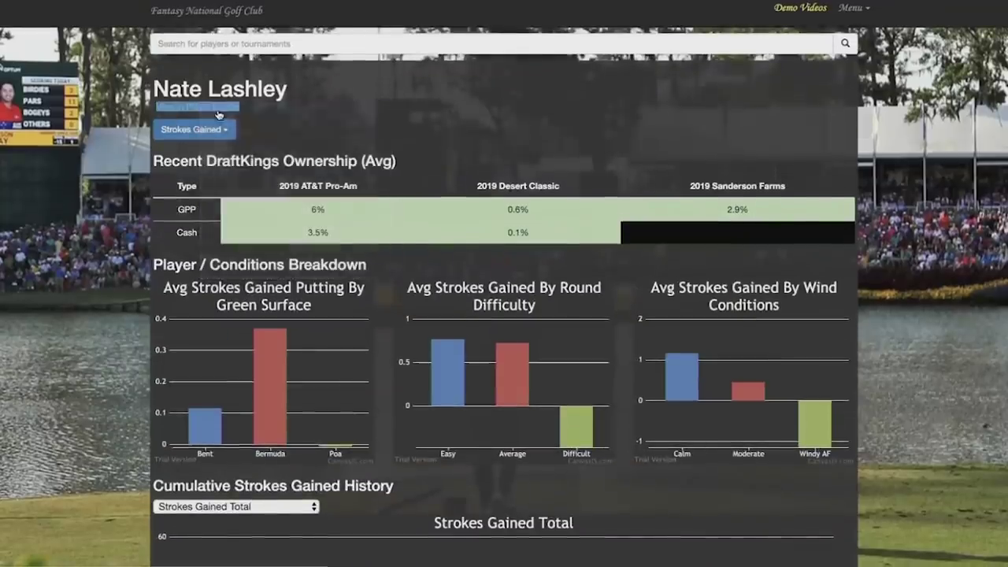
pyautogui.scroll(-2, 49, 120)
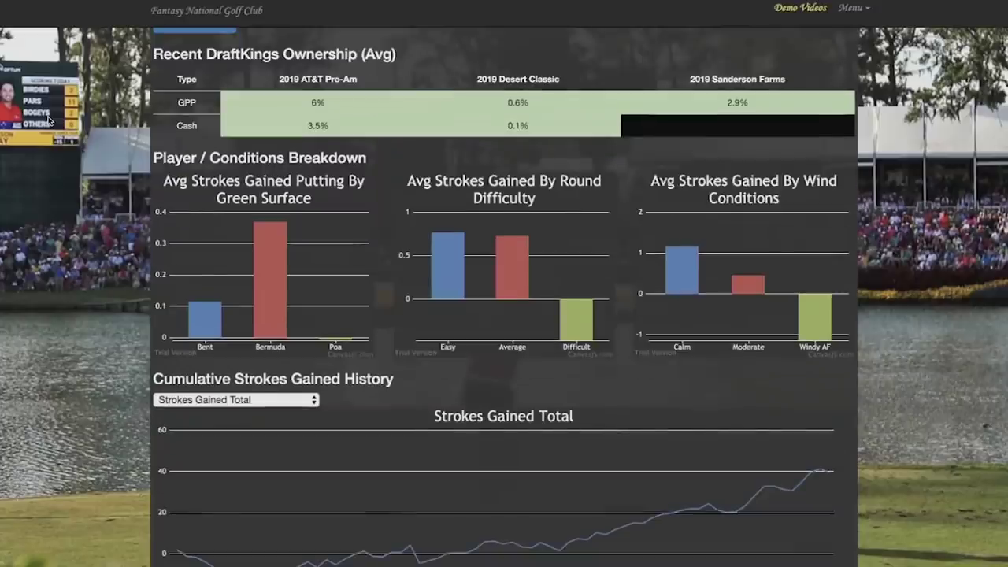
pyautogui.scroll(2, 49, 120)
pyautogui.click(163, 8)
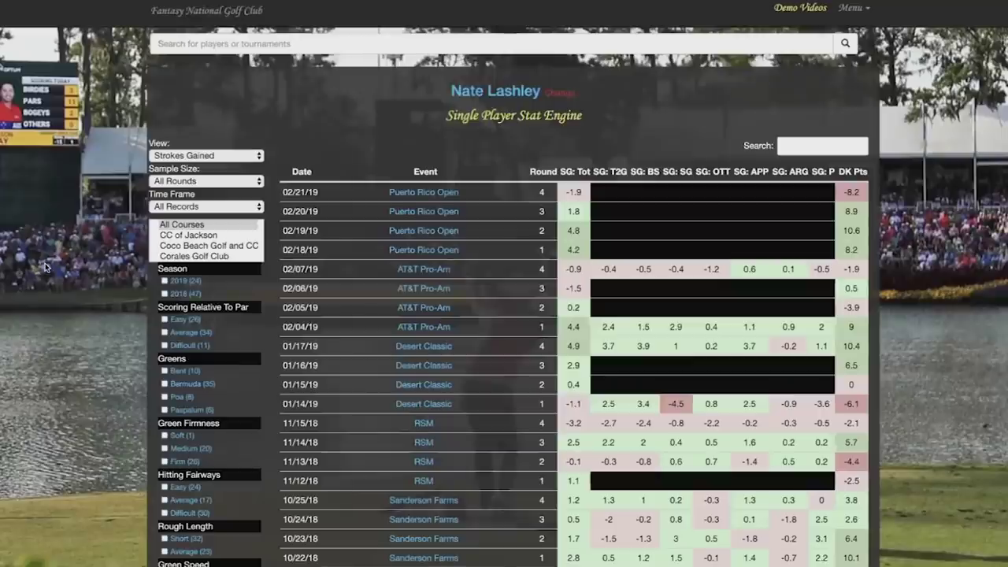
# Examine Nate Lashley's round-by-round strokes gained figures, especially the approach column.
pyautogui.scroll(-1, 433, 118)
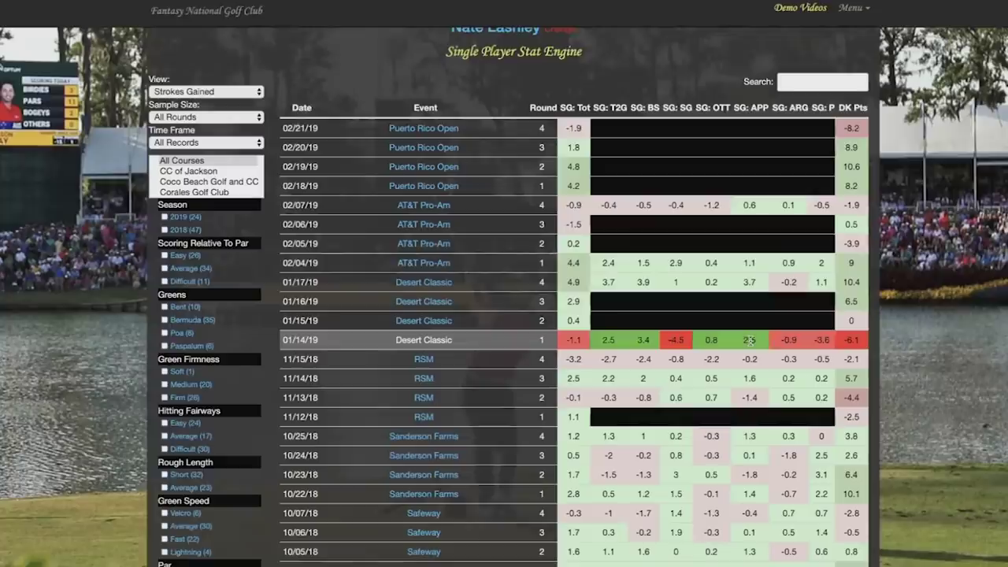
pyautogui.scroll(-3, 749, 340)
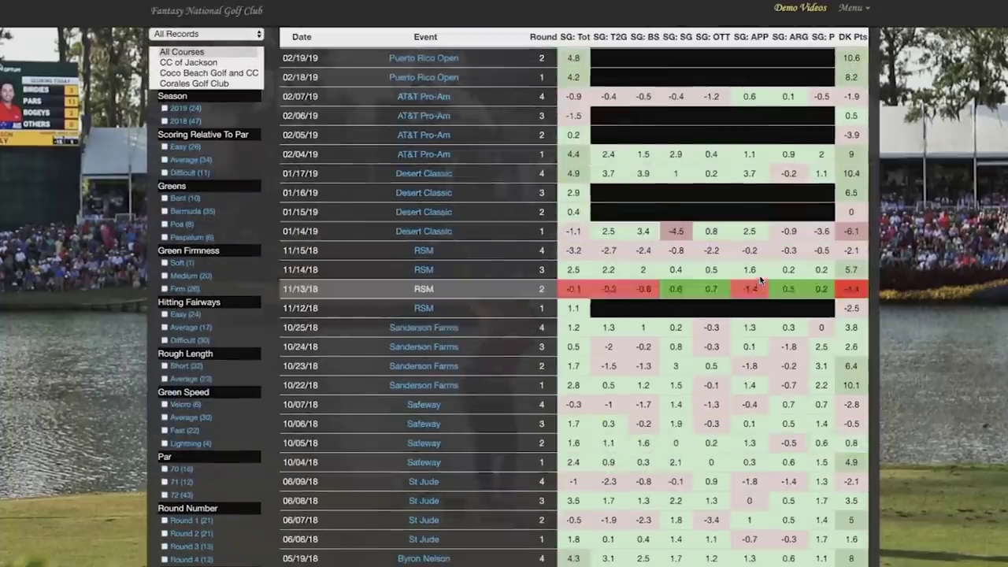
pyautogui.scroll(3, 755, 122)
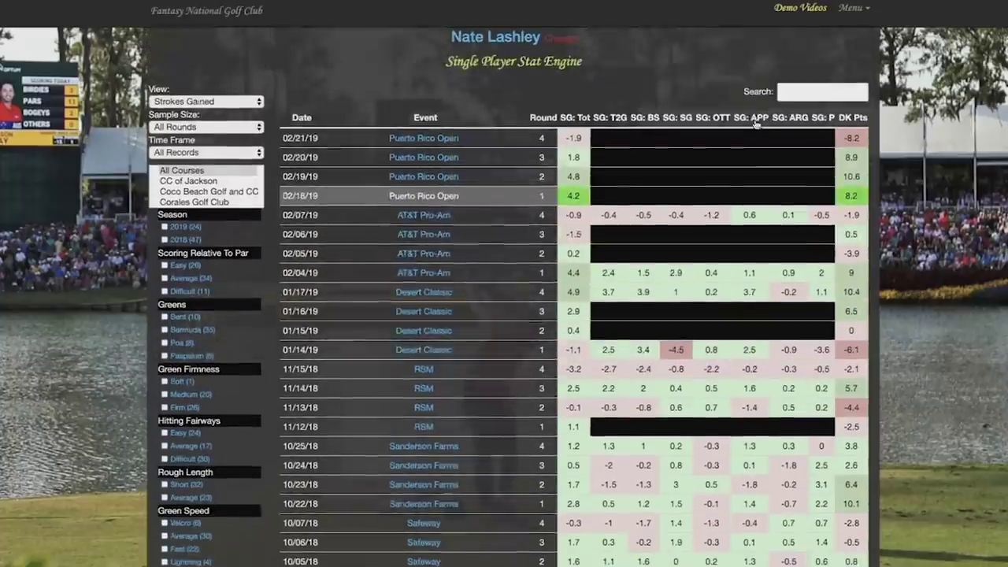
pyautogui.scroll(2, 576, 200)
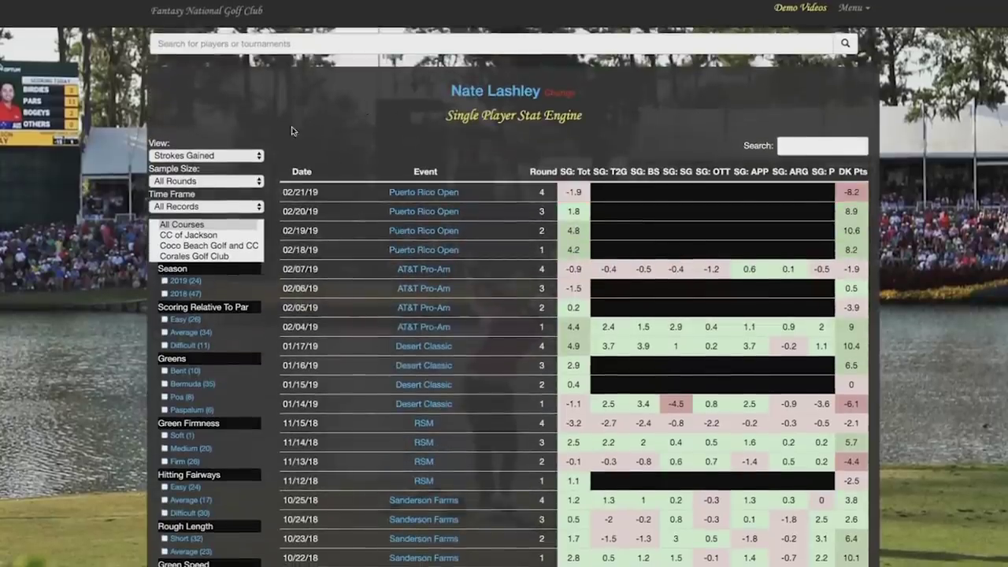
# Set the player's stat view to Proximity and review the 200+ yard proximity across his rounds.
pyautogui.click(229, 157)
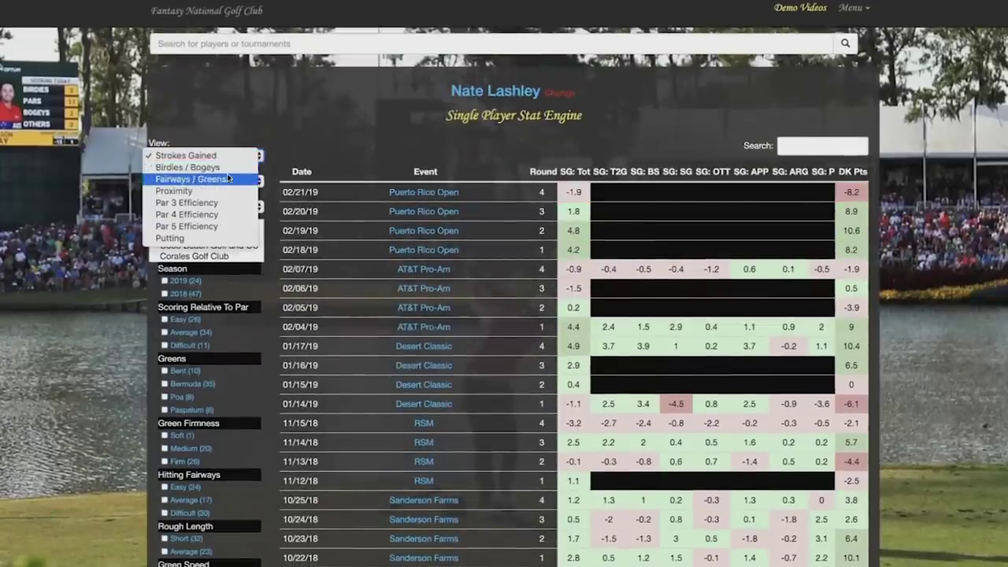
pyautogui.click(229, 191)
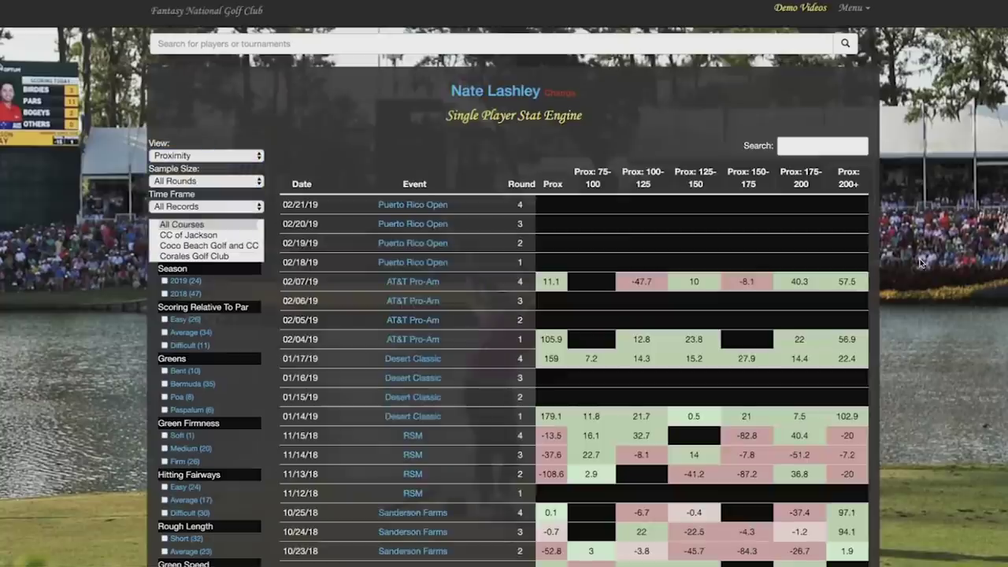
pyautogui.scroll(-2, 922, 262)
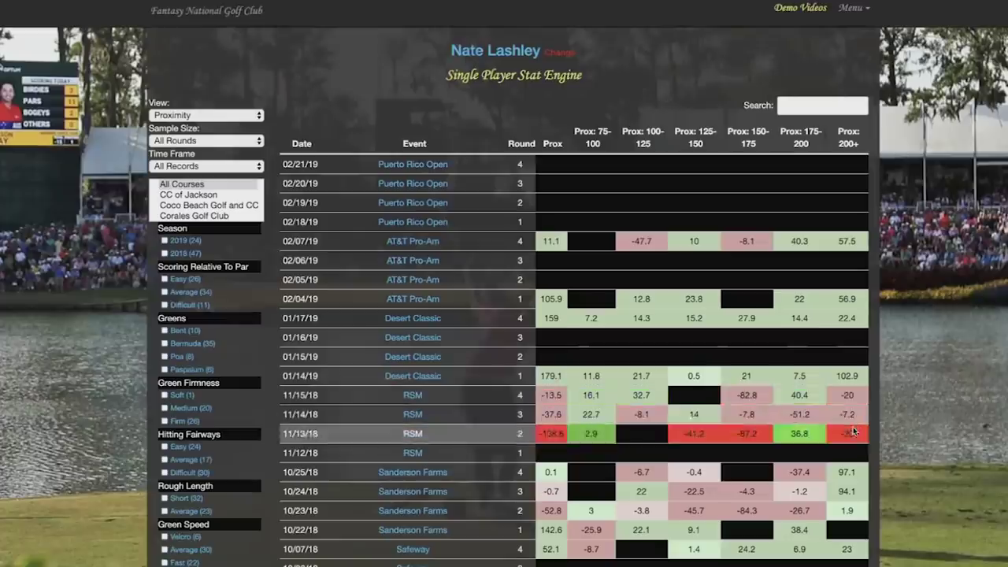
pyautogui.scroll(-2, 860, 394)
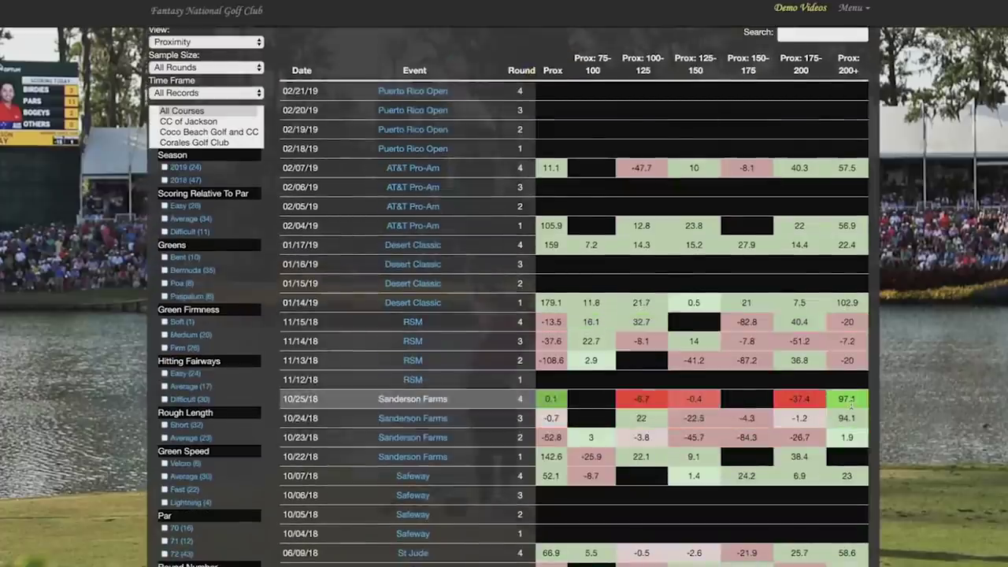
pyautogui.scroll(-2, 850, 404)
pyautogui.scroll(5, 683, 239)
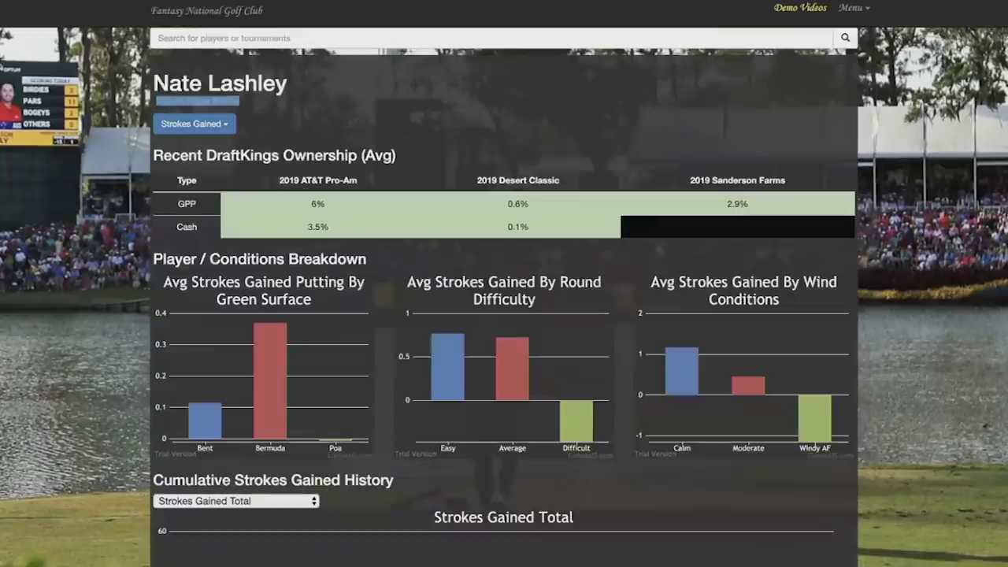
pyautogui.click(351, 36)
pyautogui.write('tay')
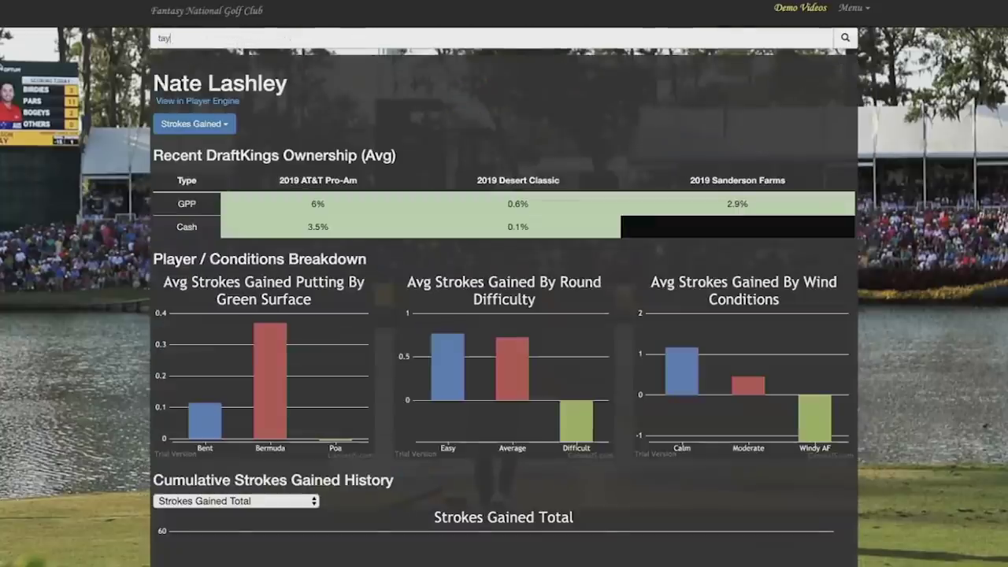
pyautogui.press('Up')
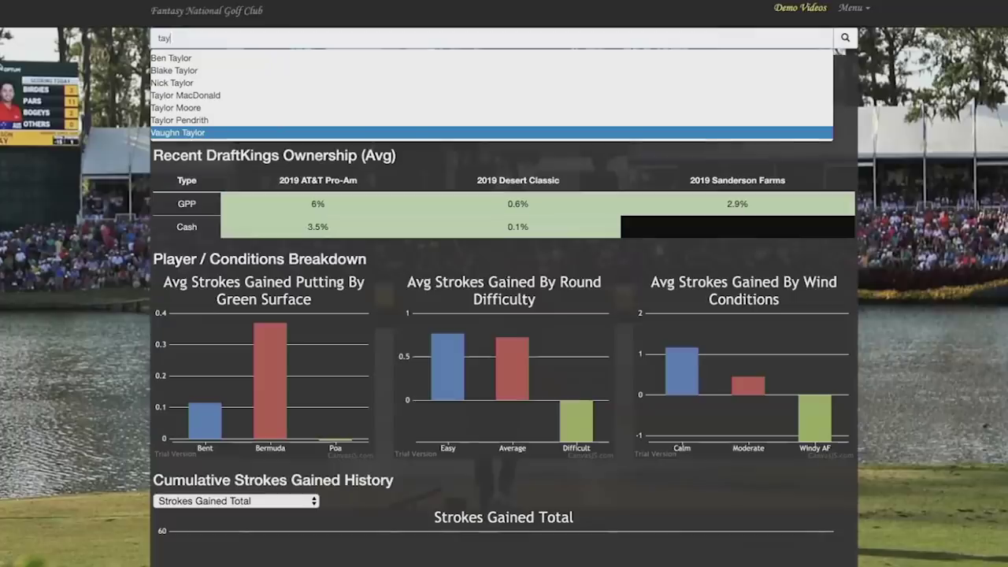
pyautogui.press('Return')
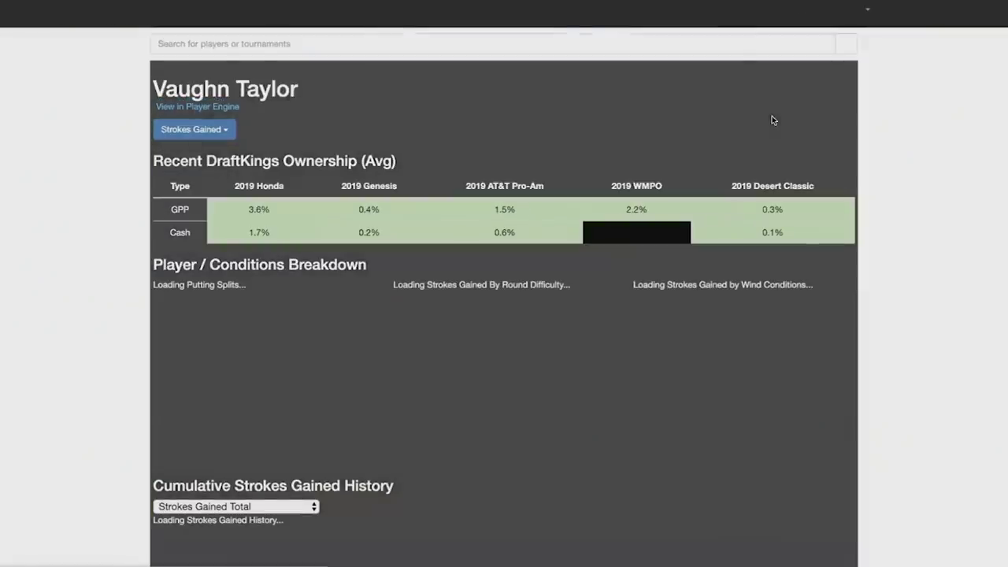
# Review Vaughn Taylor's strokes gained summary and recent events, then open his stats in the player engine.
pyautogui.scroll(-5, 861, 181)
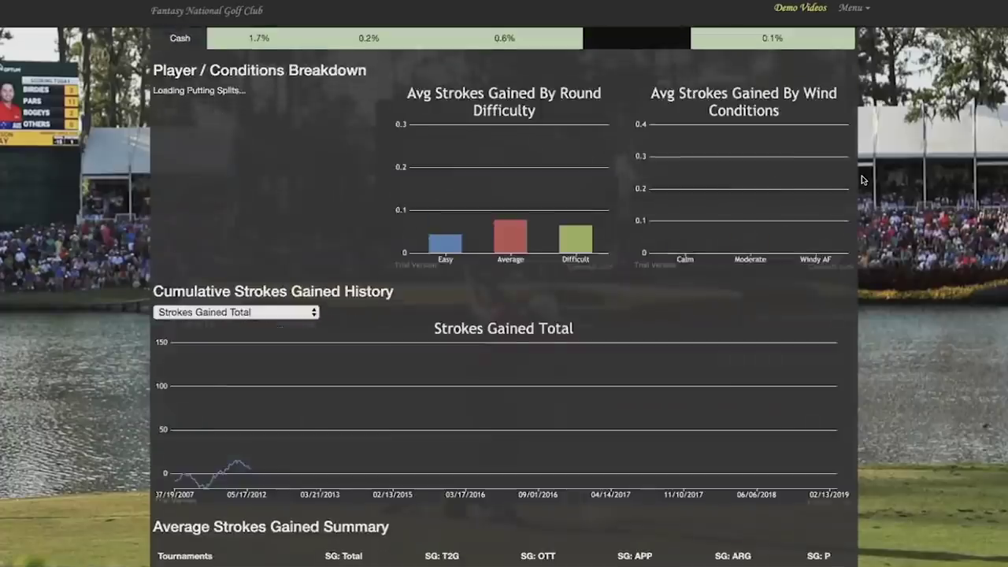
pyautogui.scroll(-3, 861, 180)
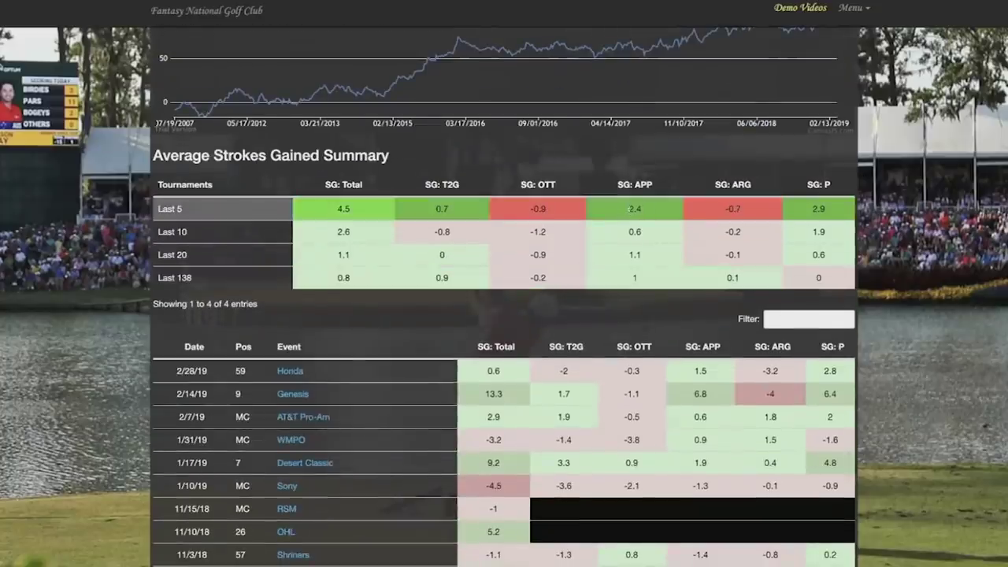
pyautogui.scroll(-1, 646, 233)
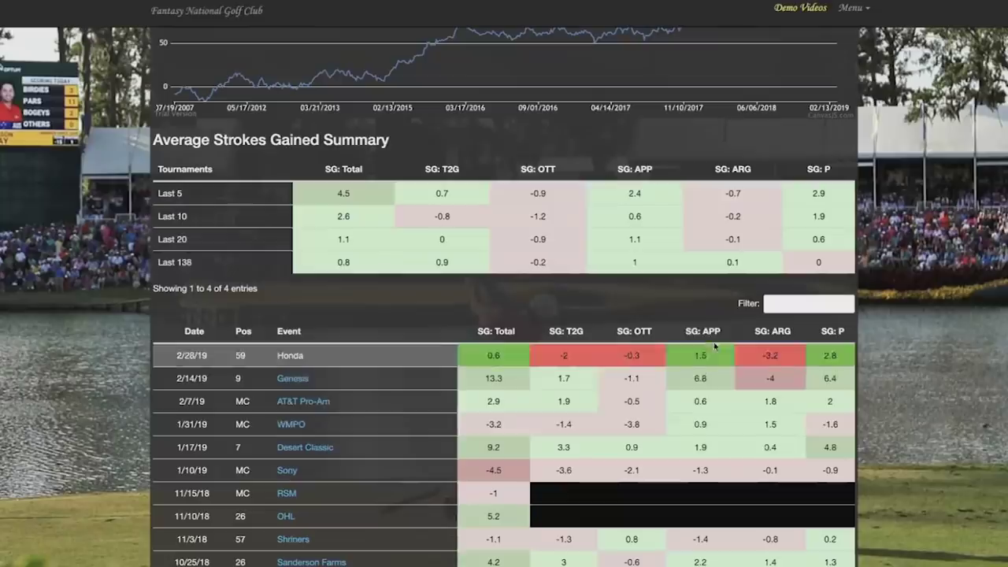
pyautogui.scroll(3, 356, 212)
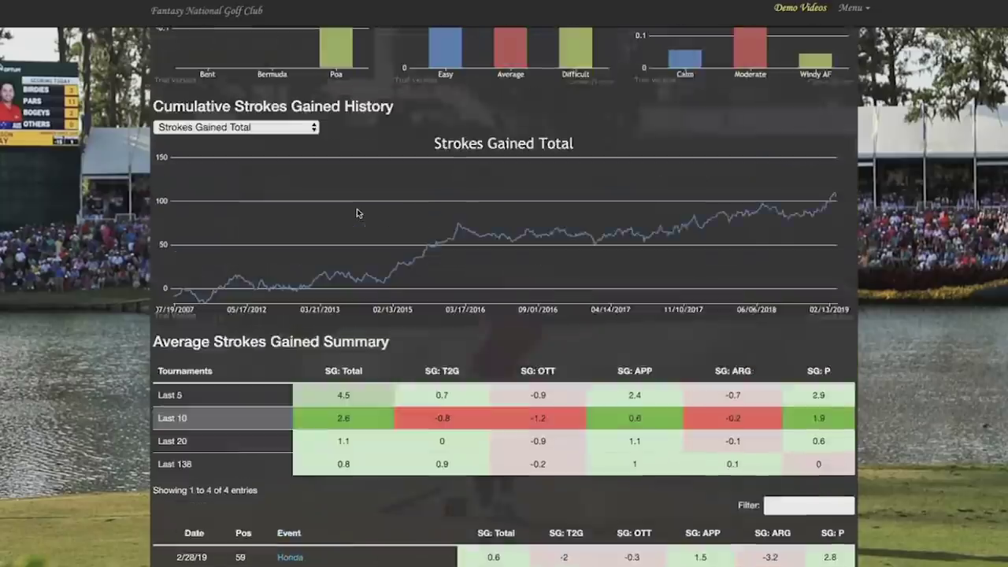
pyautogui.scroll(4, 256, 96)
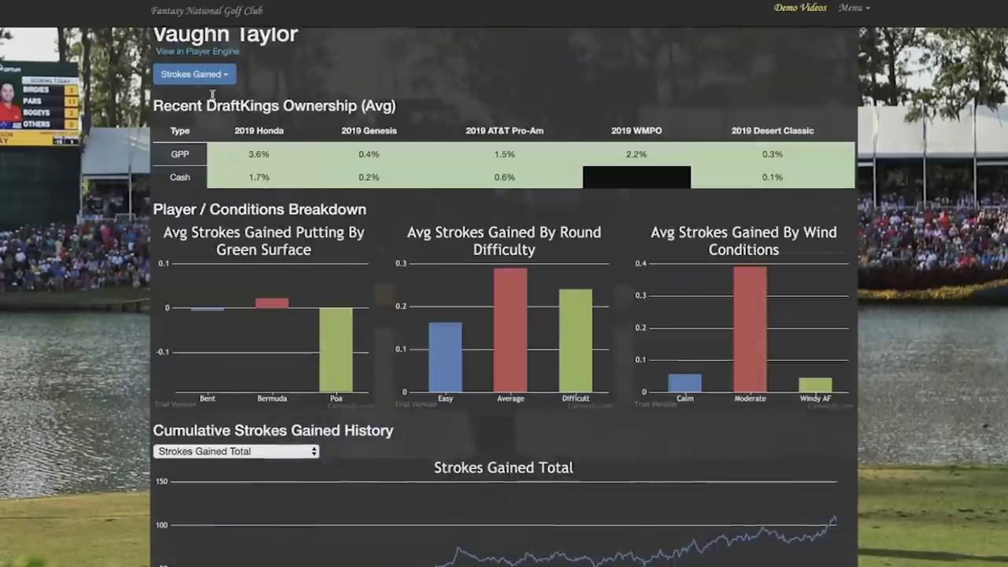
pyautogui.click(211, 53)
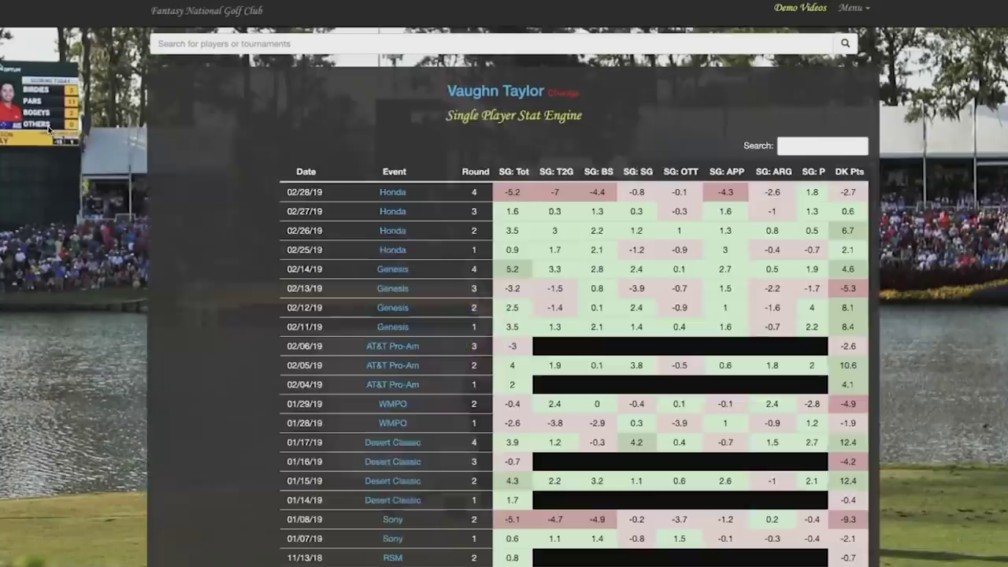
pyautogui.scroll(-1, 393, 134)
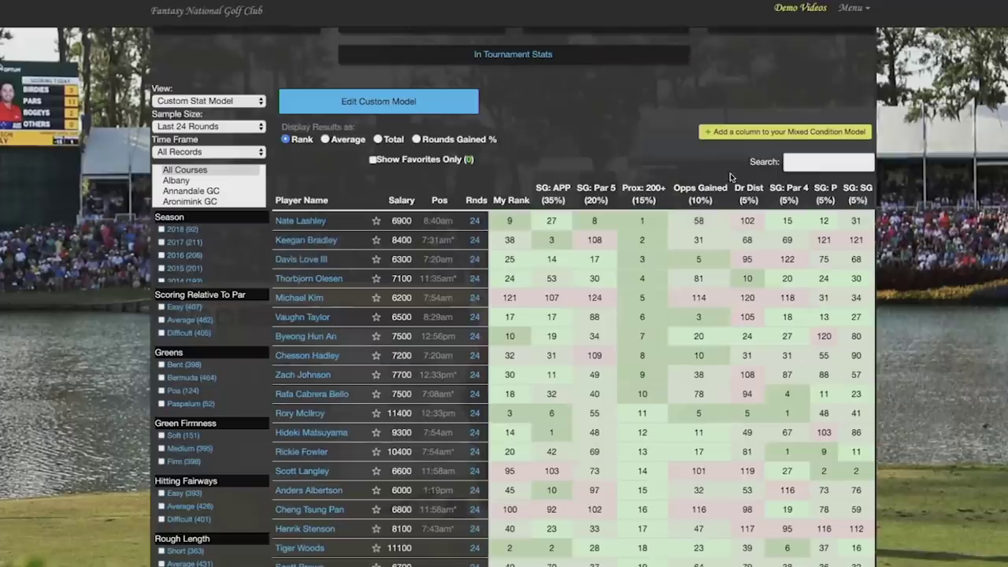
# Sort the Arnold Palmer custom stat model by Opps Gained and check Scott Stallings' putting figure.
pyautogui.click(710, 196)
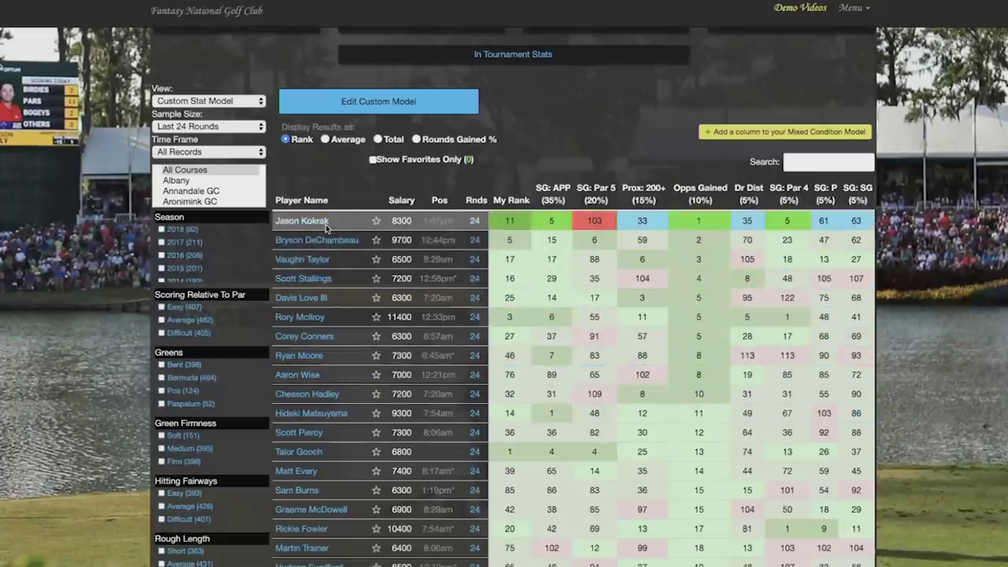
pyautogui.moveTo(815, 276)
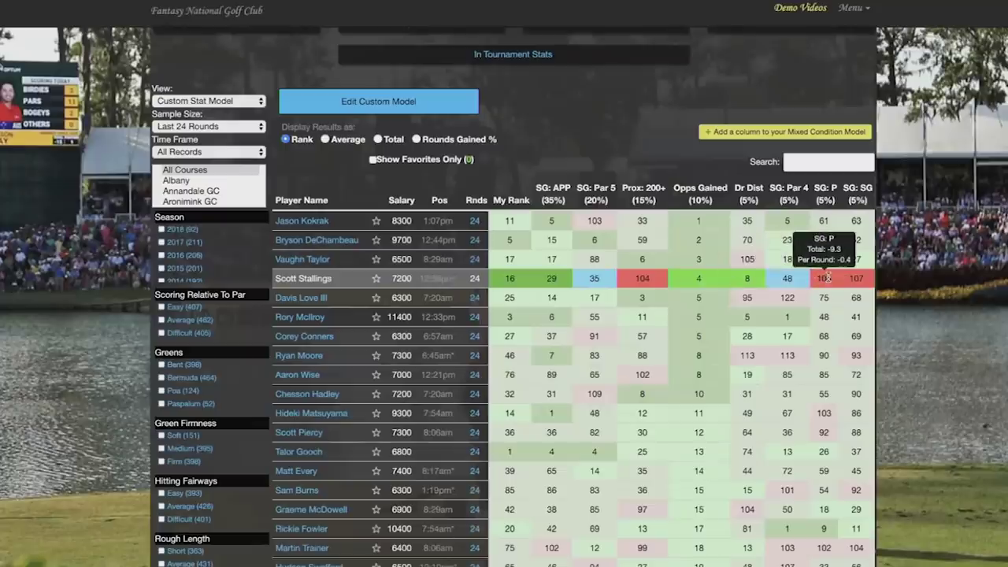
pyautogui.moveTo(686, 277)
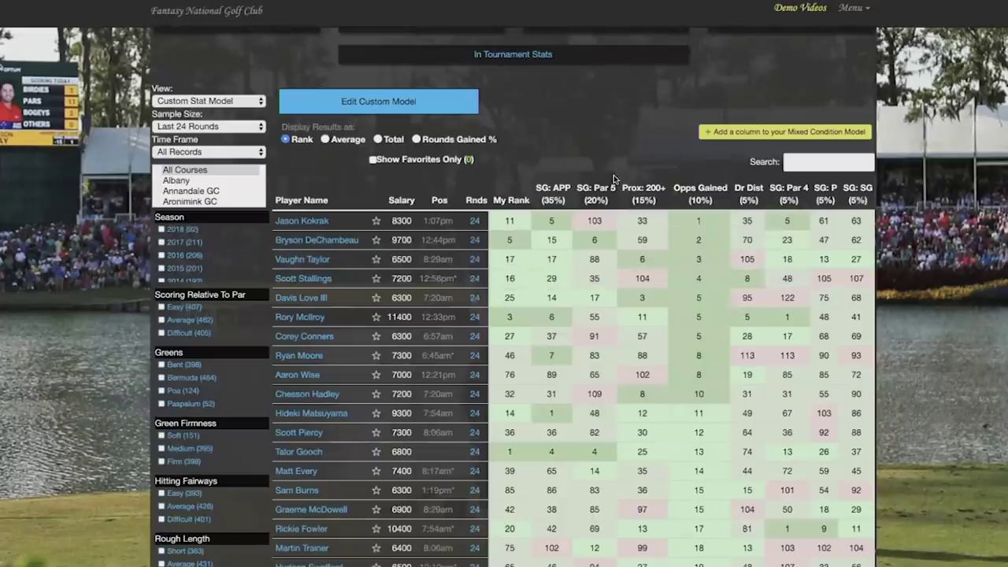
pyautogui.scroll(1, 622, 152)
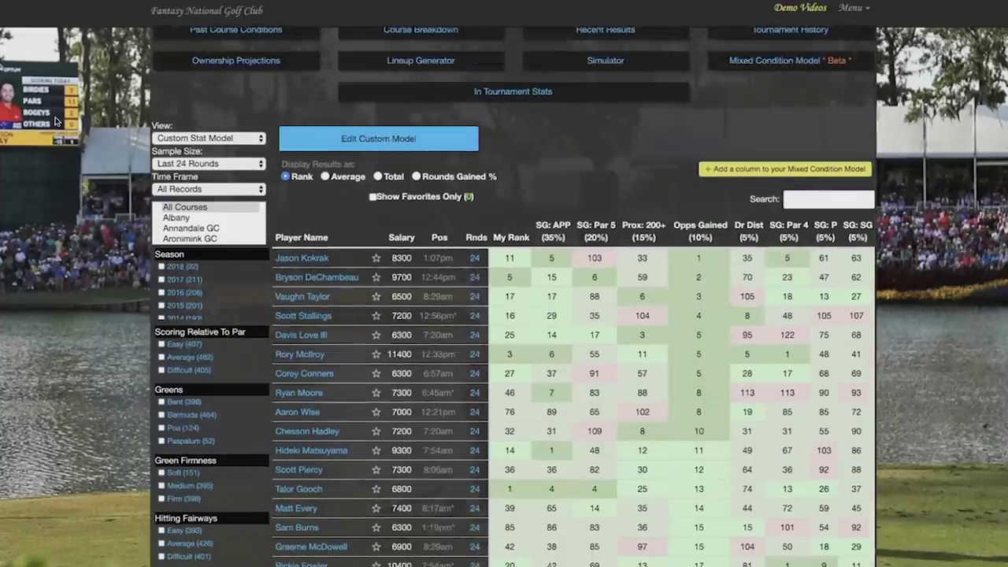
pyautogui.scroll(1, 57, 121)
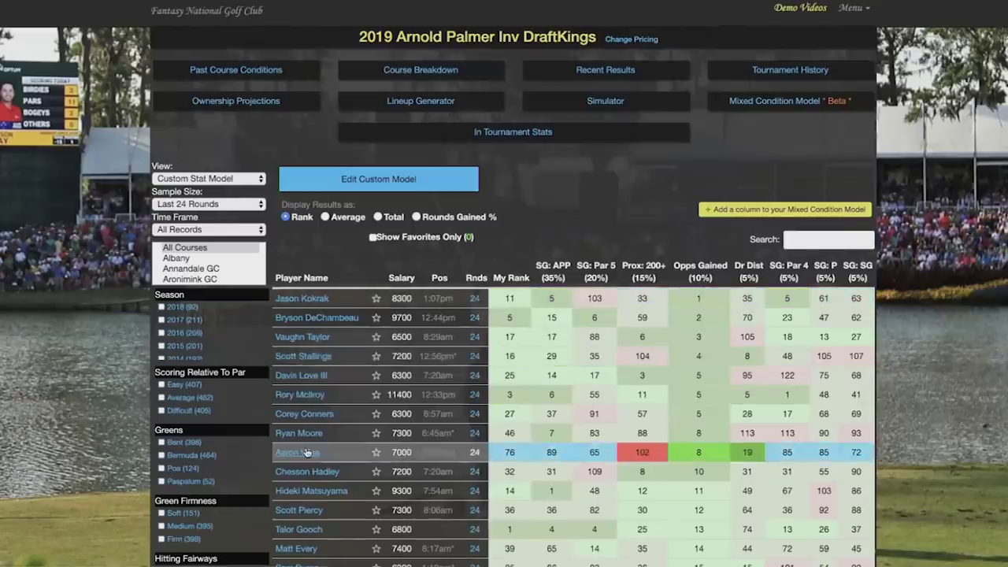
pyautogui.scroll(-3, 312, 425)
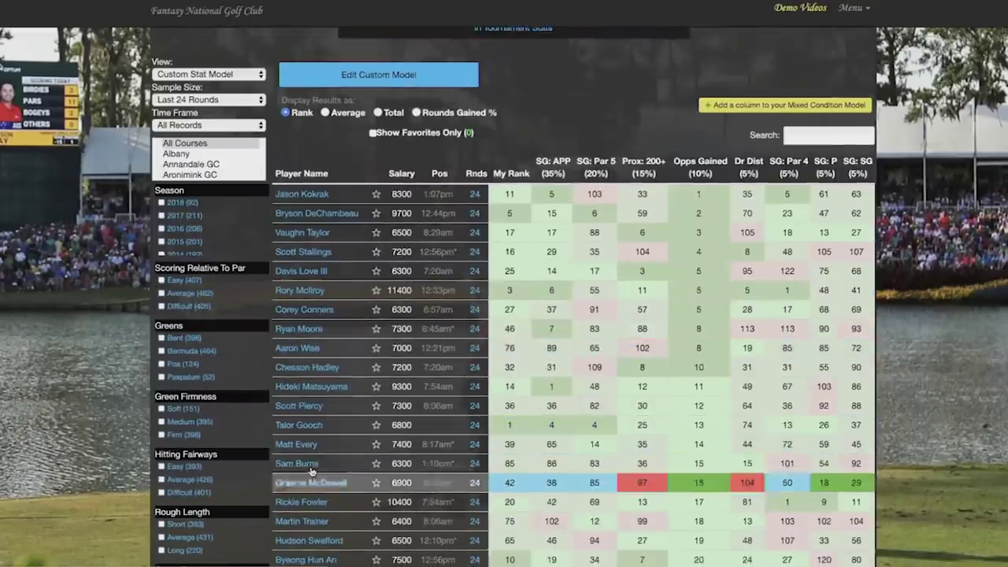
pyautogui.rightClick(309, 502)
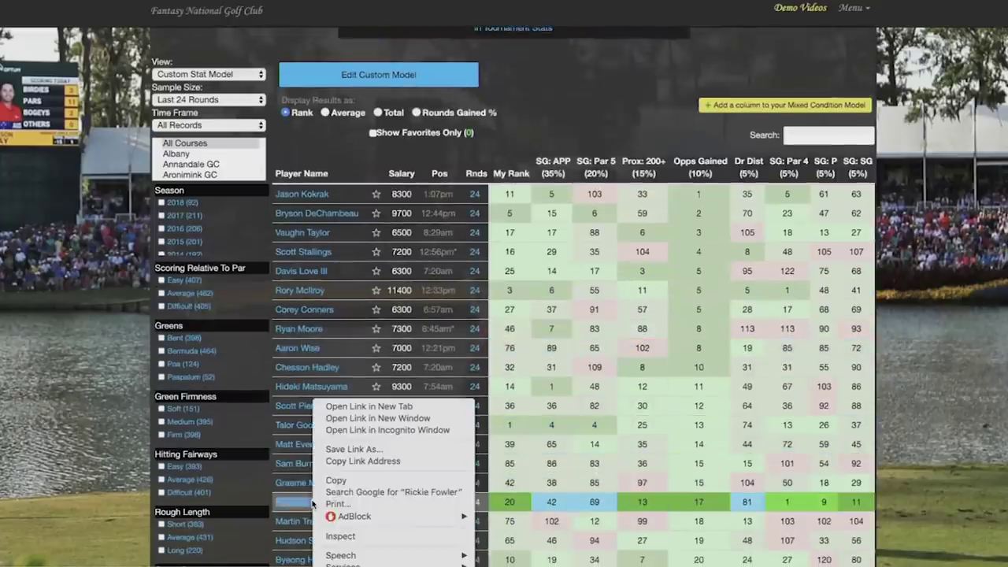
pyautogui.click(110, 344)
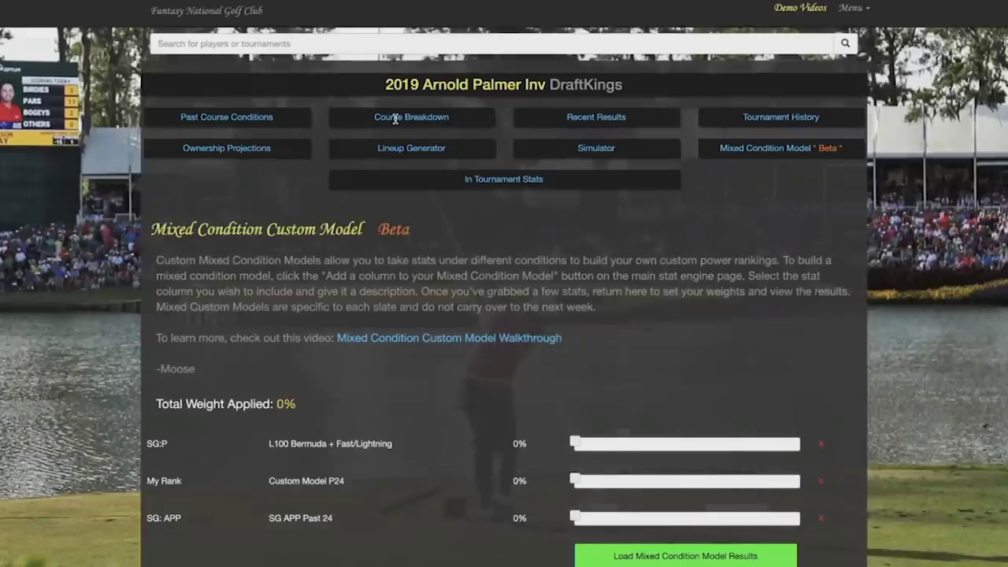
# Look over the stats in the Mixed Condition Custom Model and the SG:P weight slider.
pyautogui.scroll(-1, 533, 262)
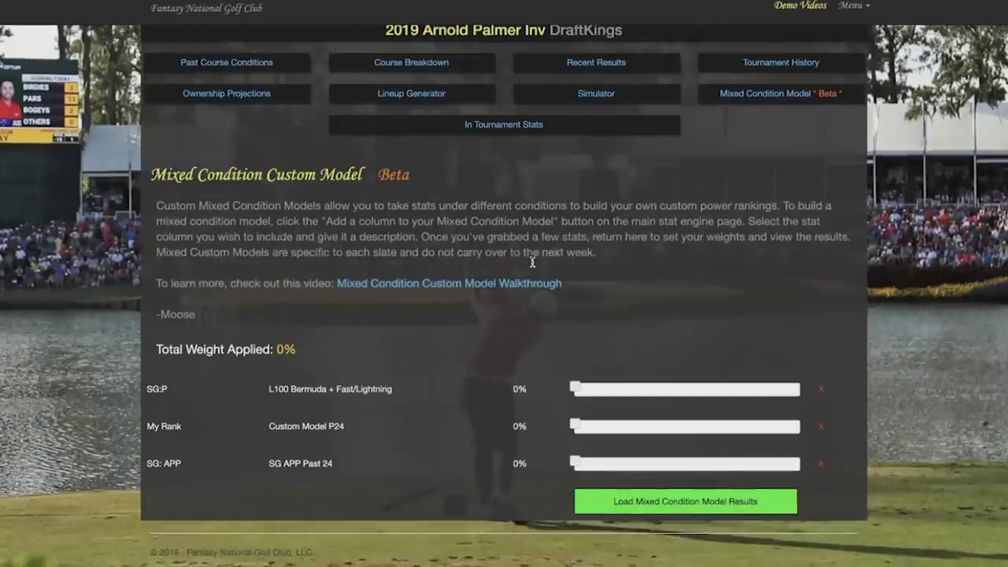
pyautogui.moveTo(574, 394)
pyautogui.mouseDown()
pyautogui.moveTo(628, 392)
pyautogui.moveTo(574, 391)
pyautogui.mouseUp()
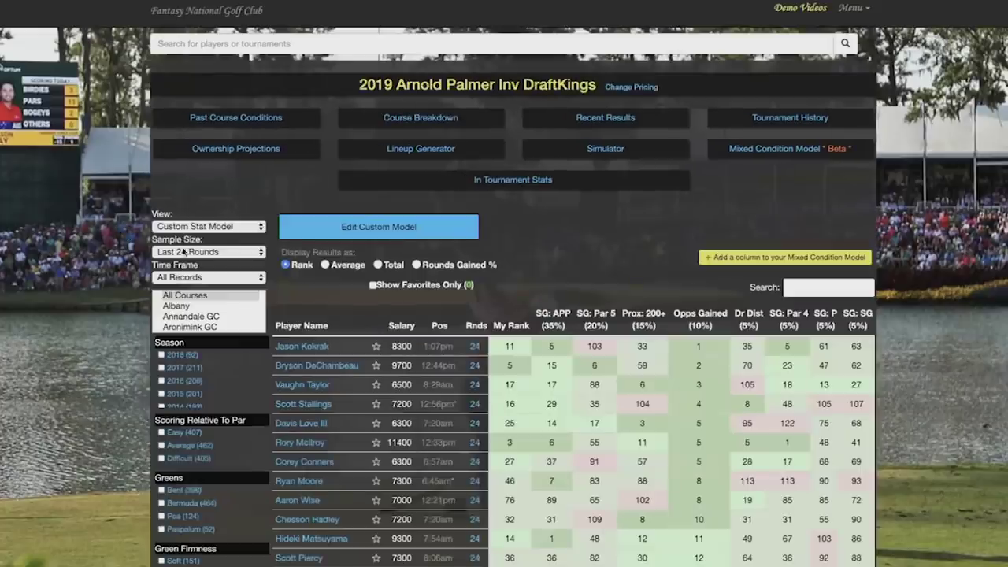
# Switch the player stats to the Strokes Gained view and sort the golfers by SG: TOT.
pyautogui.click(227, 224)
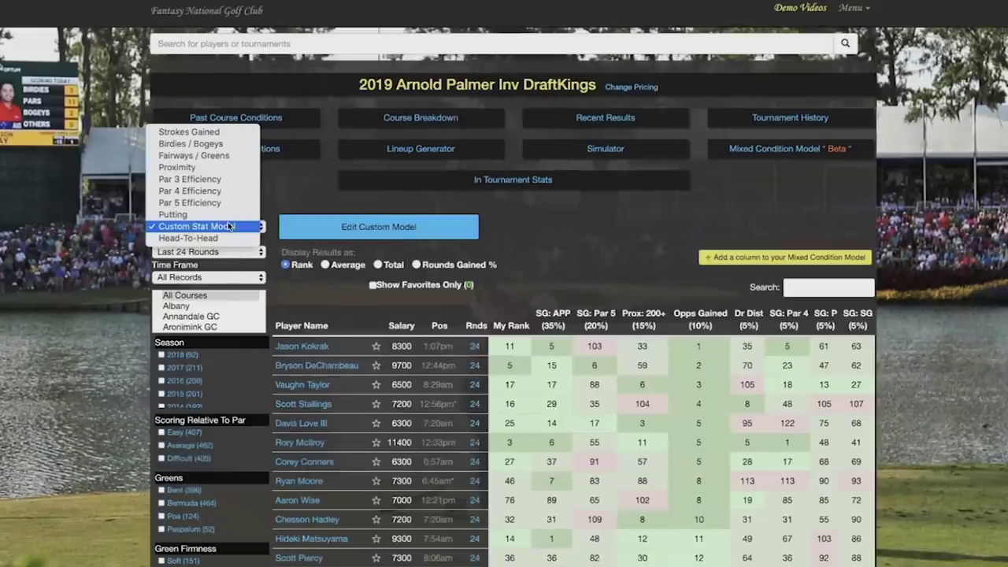
pyautogui.click(223, 131)
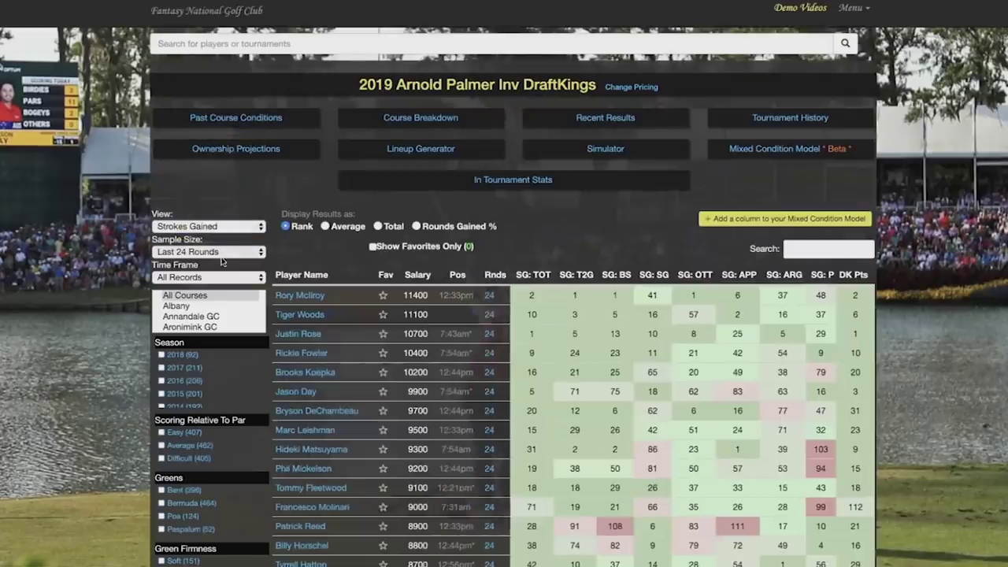
pyautogui.click(536, 275)
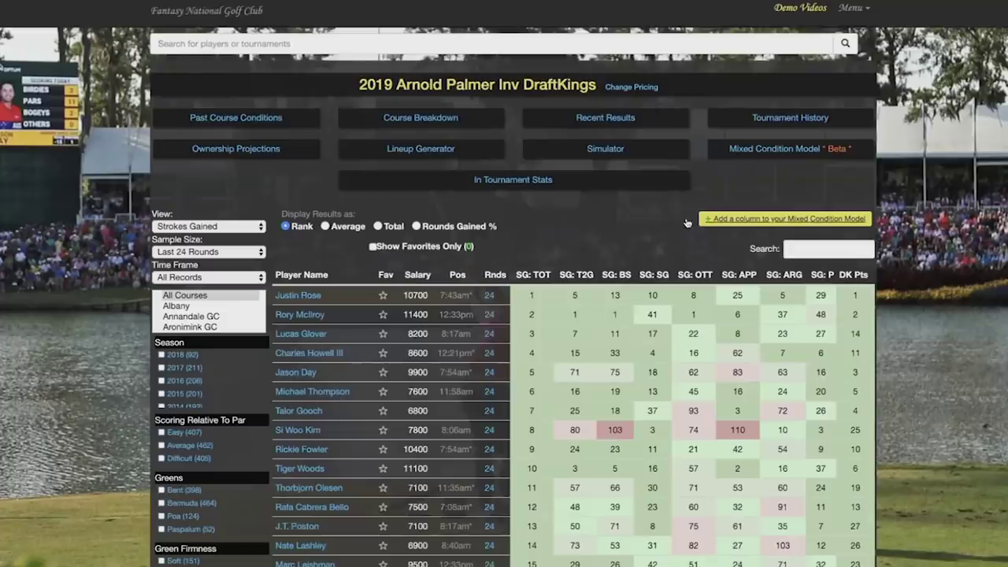
# Add an SG:TOT column to the Mixed Condition Model with the description "Recent form over past 24".
pyautogui.click(731, 220)
pyautogui.click(362, 247)
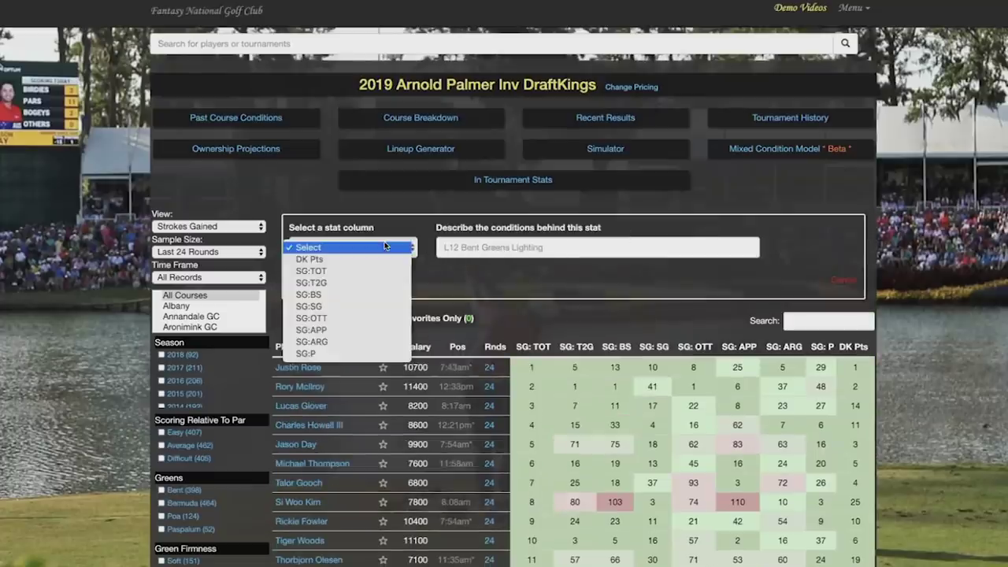
pyautogui.click(381, 270)
pyautogui.click(479, 245)
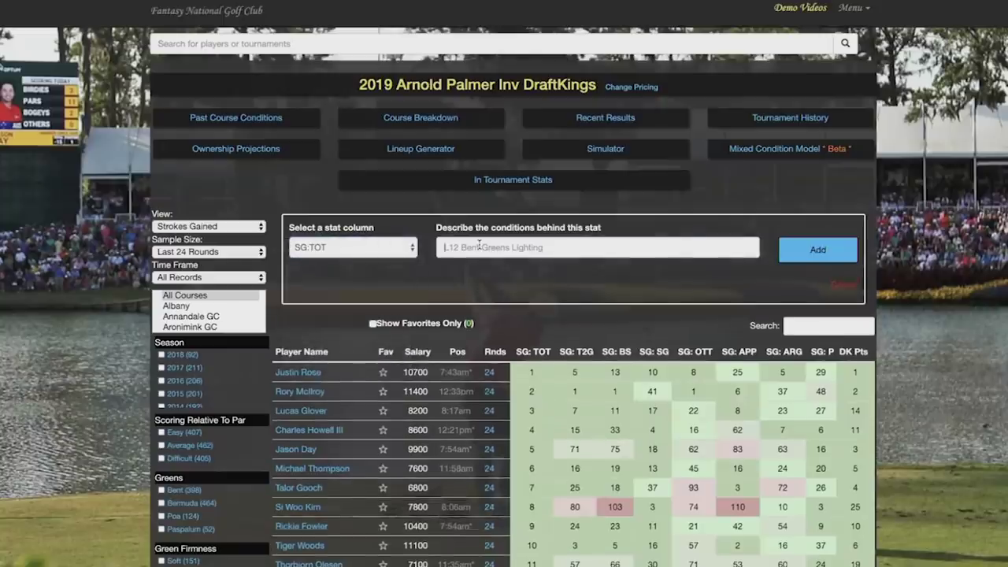
pyautogui.write('Recent for')
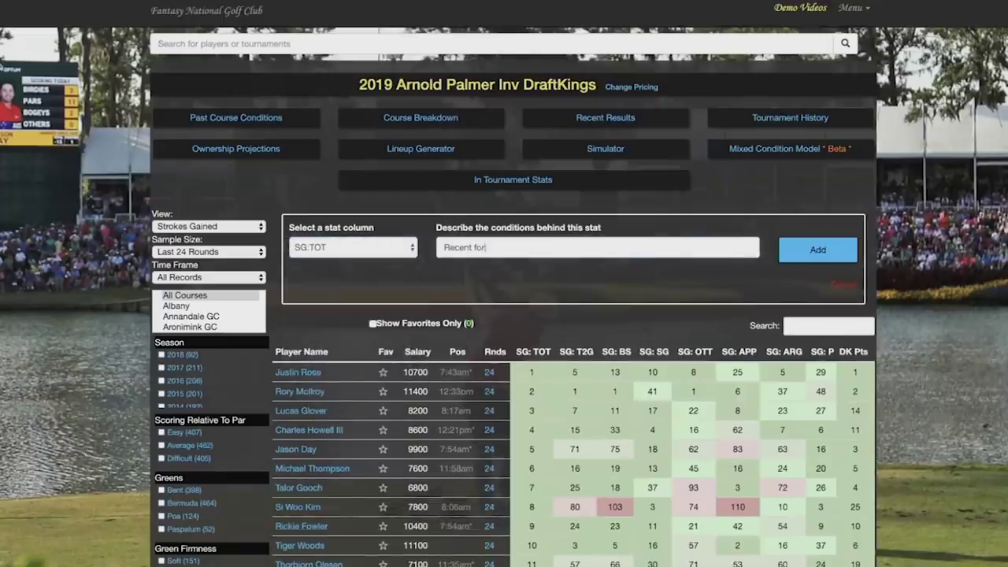
pyautogui.write('m over past 24')
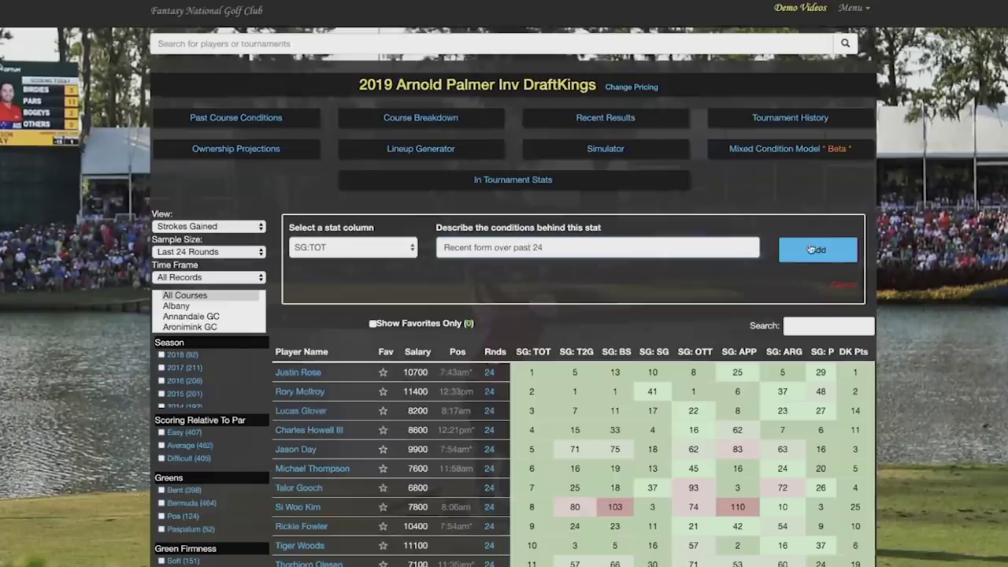
pyautogui.click(839, 254)
# Filter the strokes gained stats to Bay Hill Club and Lodge and sort the golfers by SG: TOT.
pyautogui.scroll(-3, 200, 316)
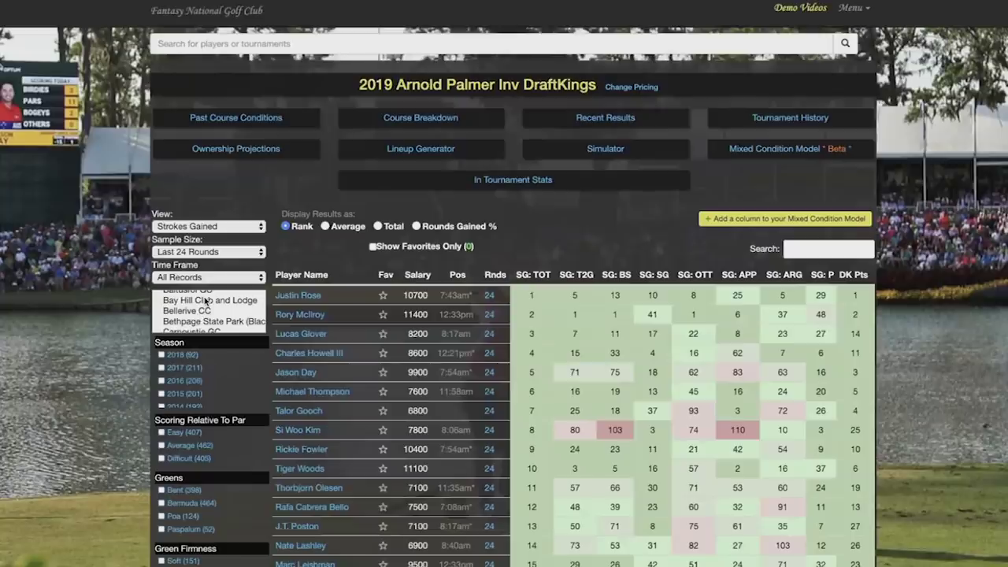
pyautogui.click(204, 301)
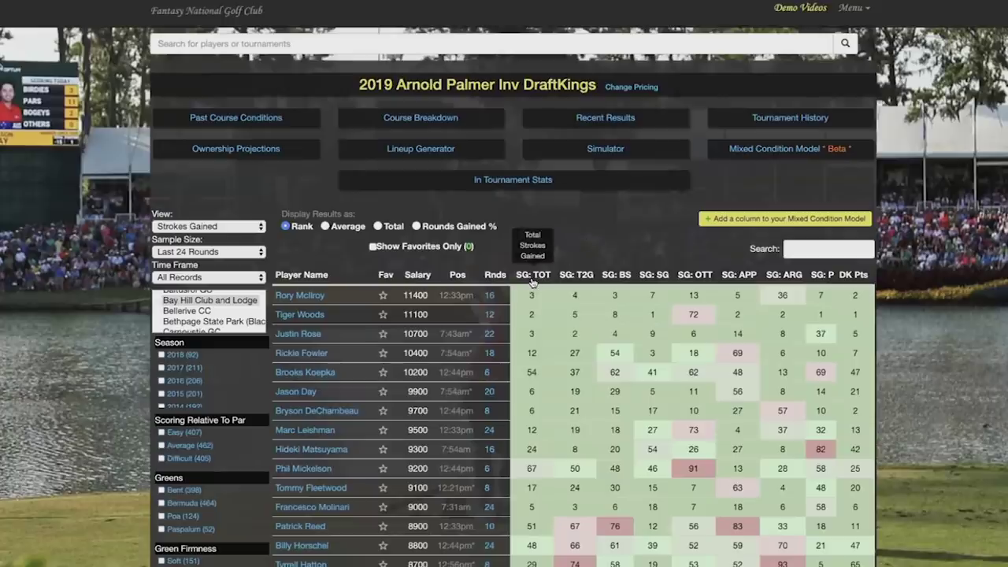
pyautogui.click(532, 276)
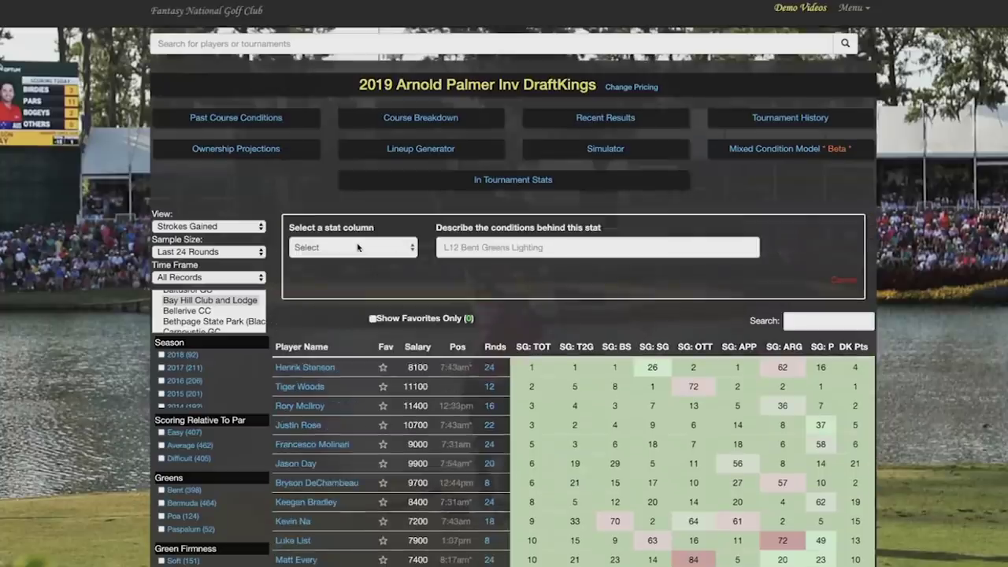
# Add the Bay Hill SG:TOT column to the Mixed Condition Model with the description "Past 24 Course Histoy".
pyautogui.click(356, 247)
pyautogui.click(354, 269)
pyautogui.click(475, 246)
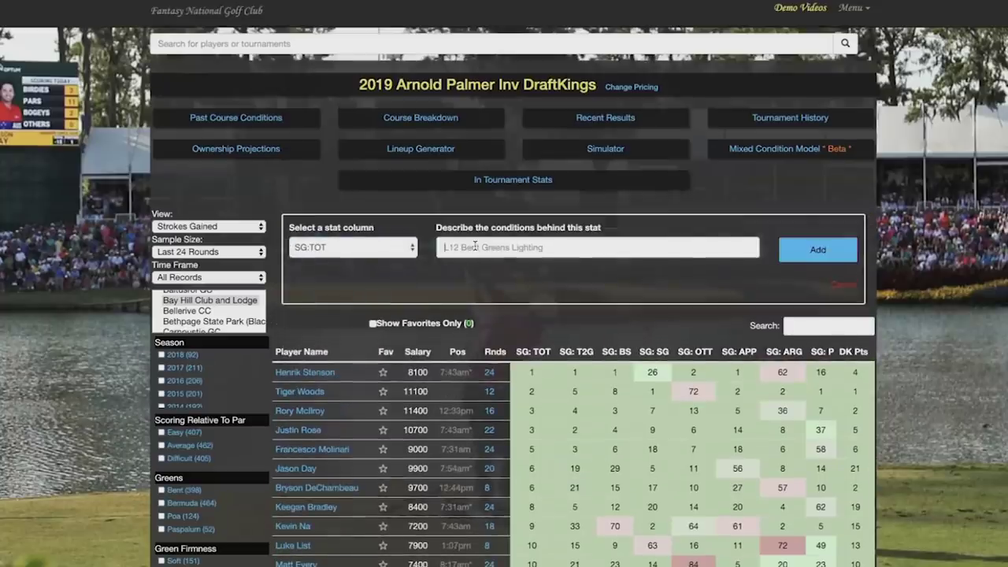
pyautogui.write('Past 24')
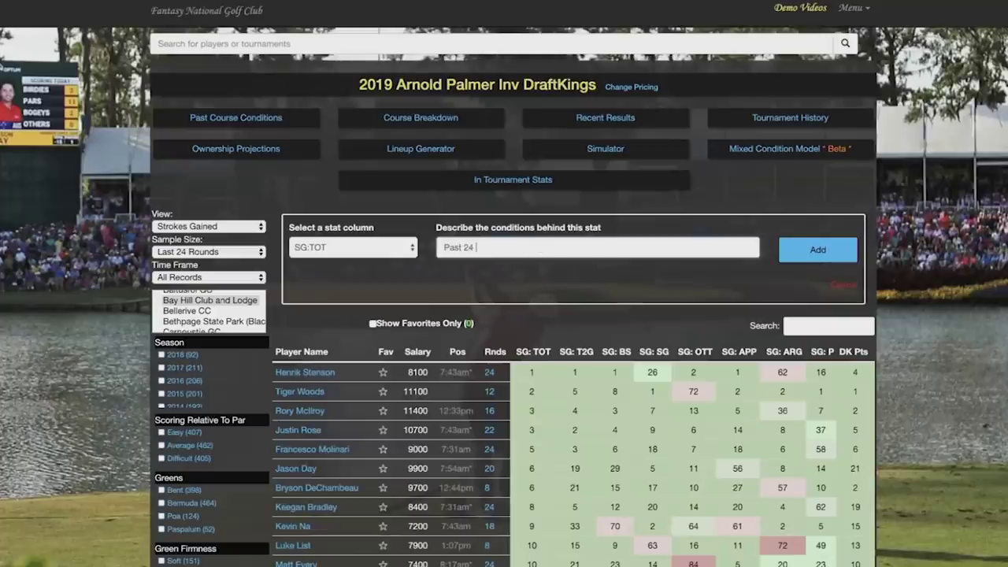
pyautogui.write(' Course Hisgtory')
pyautogui.press('BackSpace')
pyautogui.press('BackSpace')
pyautogui.press('BackSpace')
pyautogui.press('BackSpace')
pyautogui.press('BackSpace')
pyautogui.write('tortoy')
pyautogui.click(829, 250)
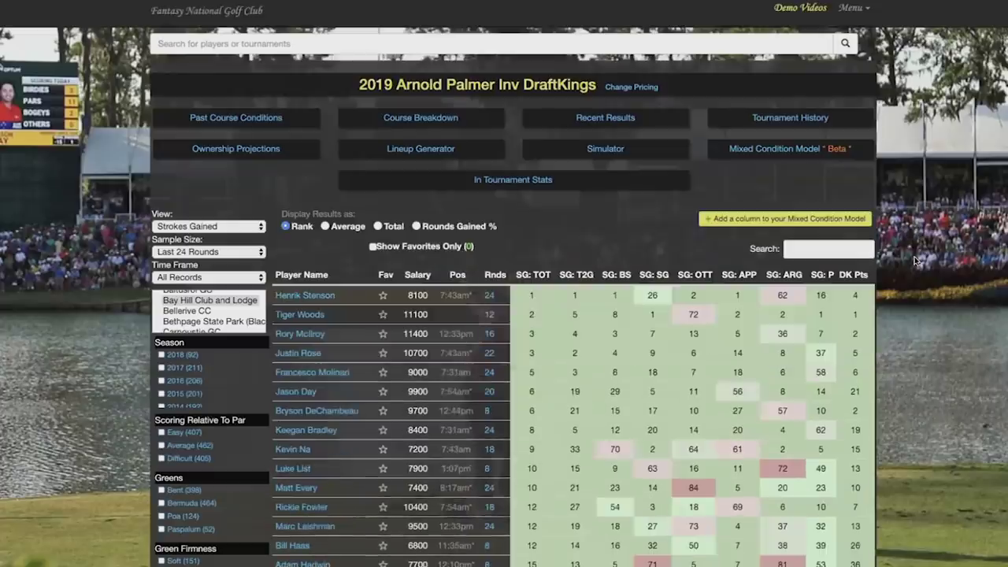
# Open the Mixed Condition Model and weight SG:P 15%, My Rank 40%, SG: APP 10%, recent-form SG:TOT 20% and course-history SG:TOT 15%.
pyautogui.click(783, 150)
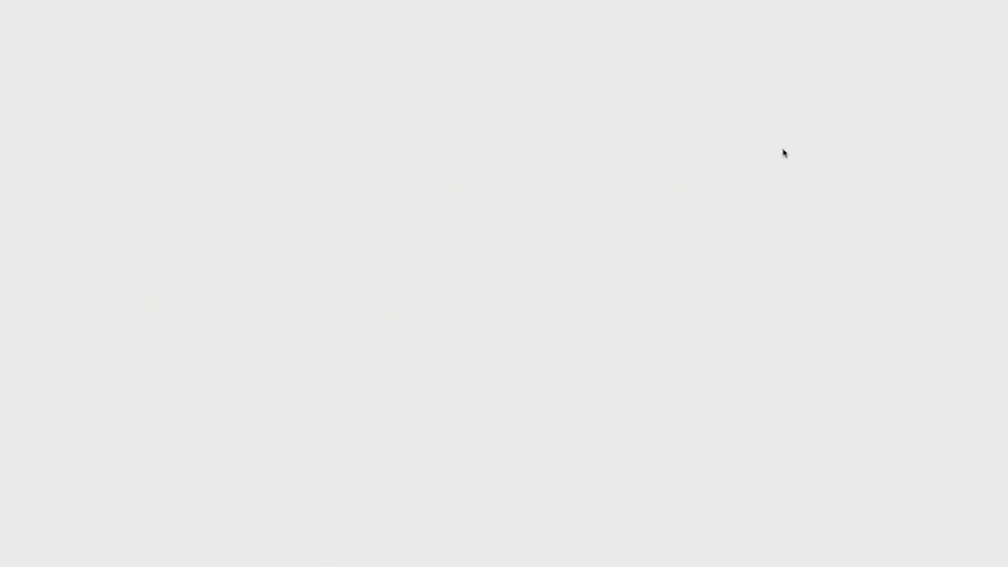
pyautogui.scroll(-3, 204, 156)
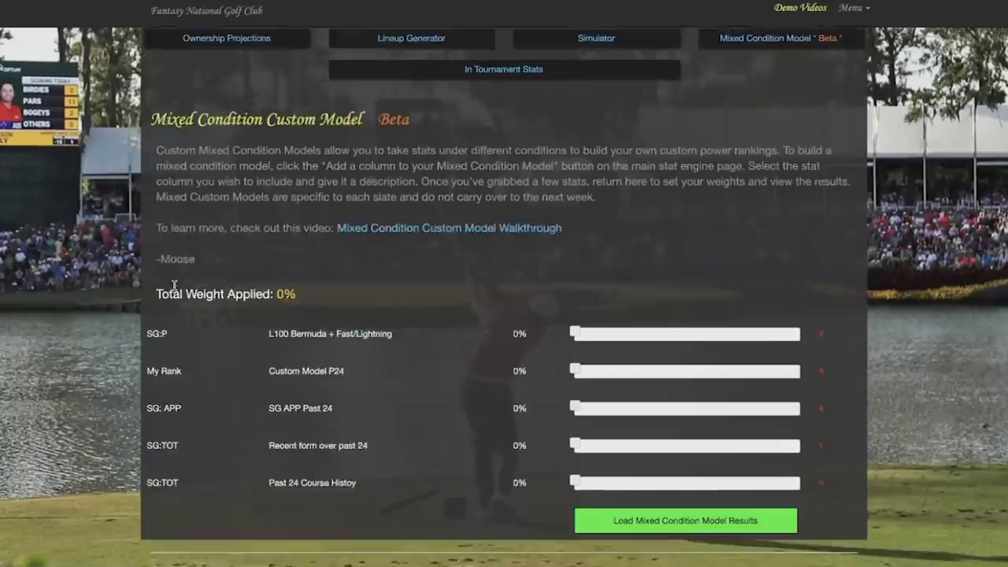
pyautogui.moveTo(578, 315); pyautogui.dragTo(610, 316)
pyautogui.moveTo(575, 352); pyautogui.dragTo(664, 356)
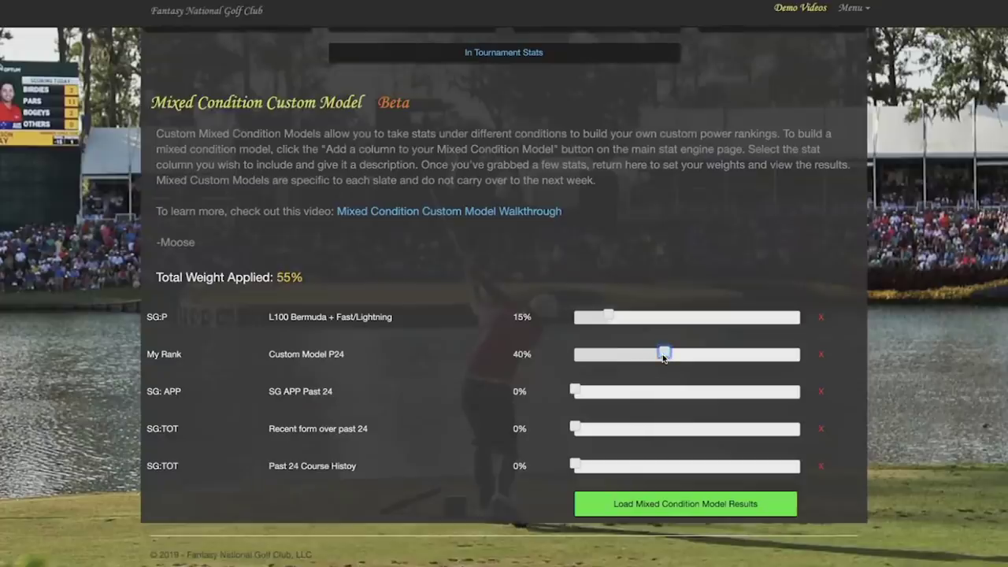
pyautogui.moveTo(575, 389); pyautogui.dragTo(596, 391)
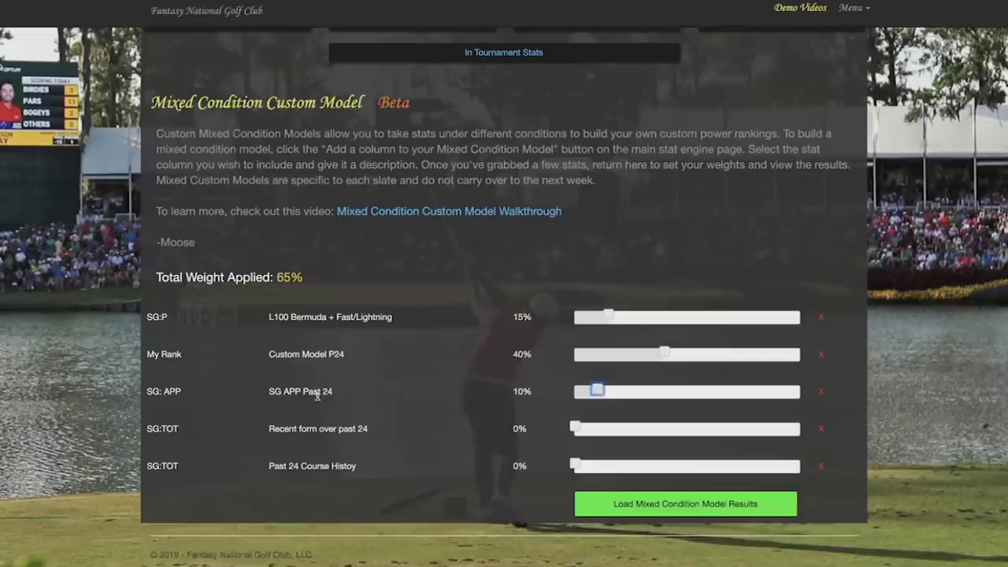
pyautogui.moveTo(571, 430); pyautogui.dragTo(619, 427)
pyautogui.moveTo(575, 465); pyautogui.dragTo(609, 464)
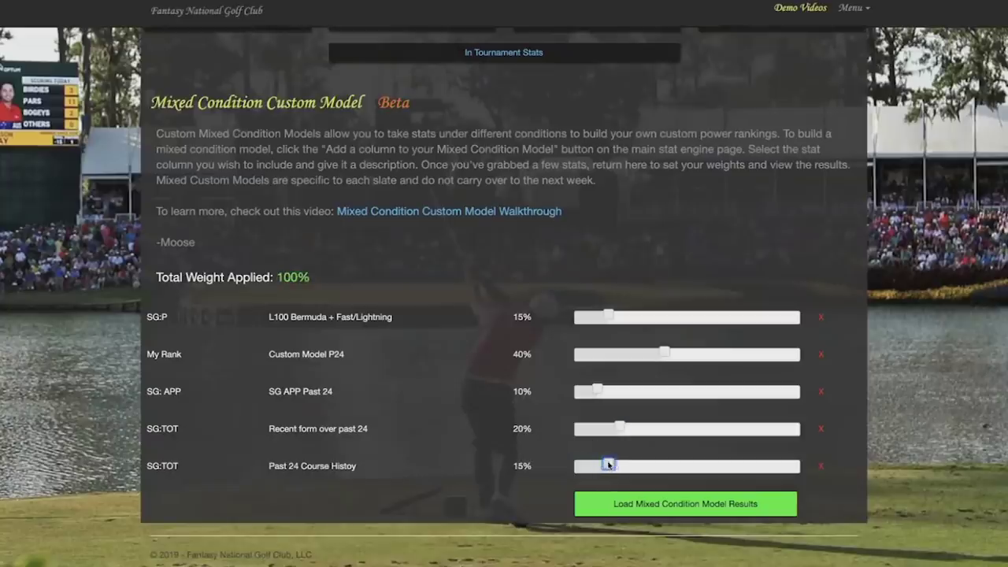
# Load the mixed condition model results and sort the golfers by their overall My Rank.
pyautogui.click(649, 503)
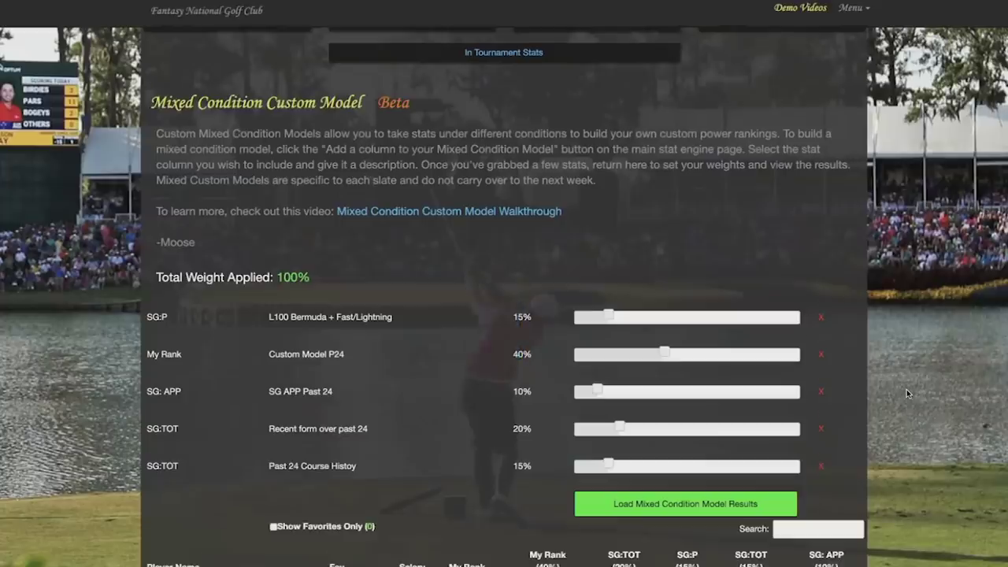
pyautogui.scroll(-4, 906, 393)
pyautogui.scroll(-2, 906, 389)
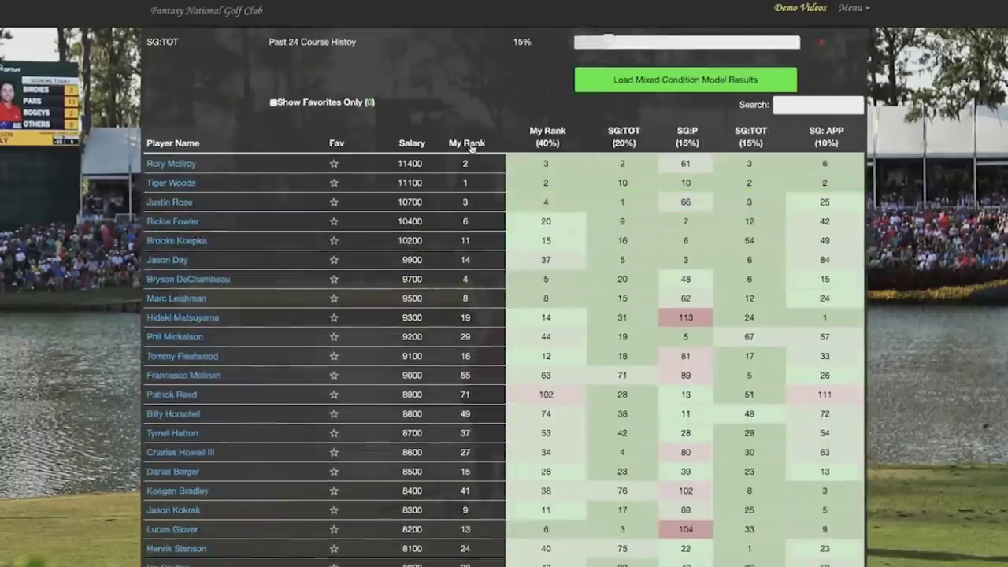
pyautogui.click(552, 139)
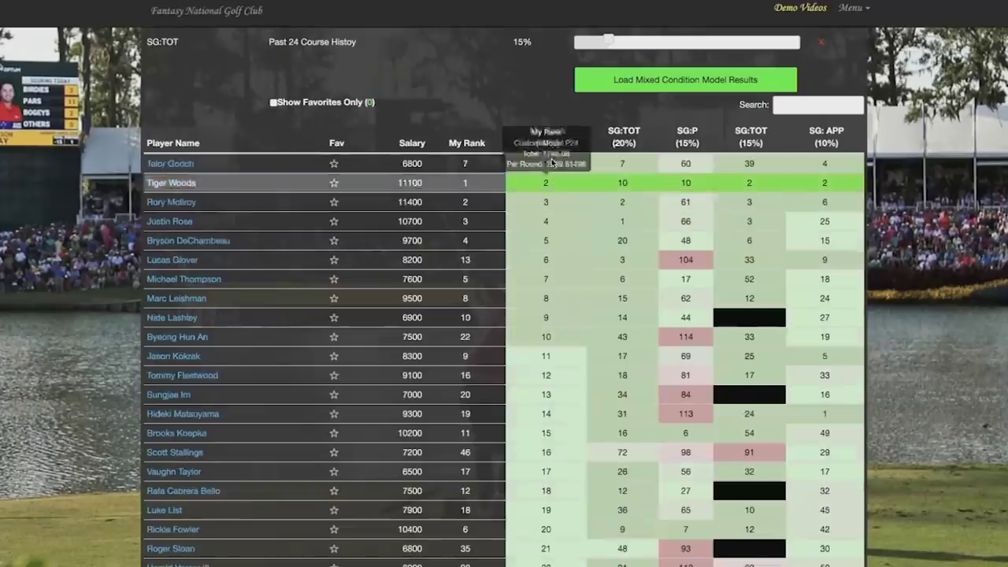
pyautogui.click(471, 145)
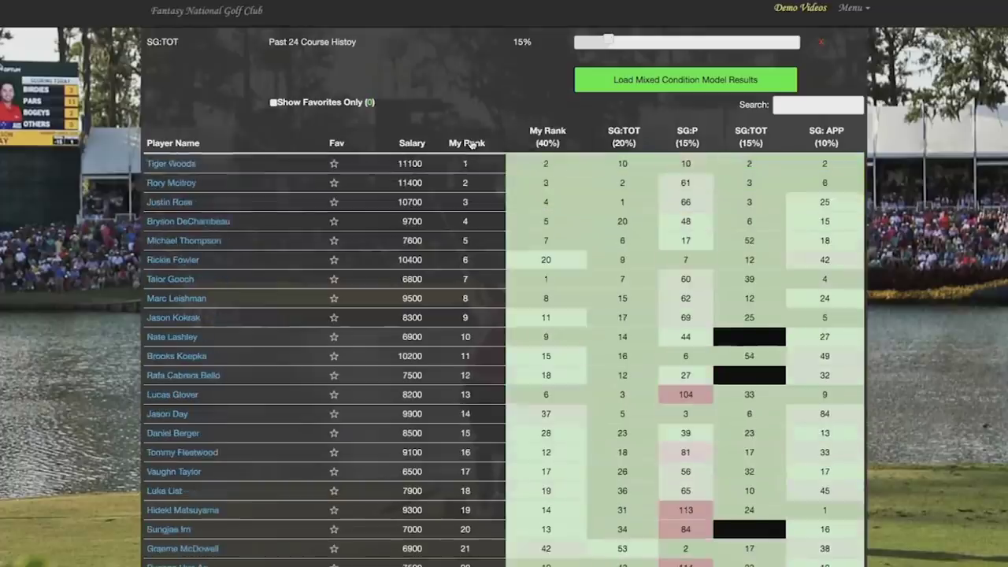
pyautogui.scroll(-3, 914, 230)
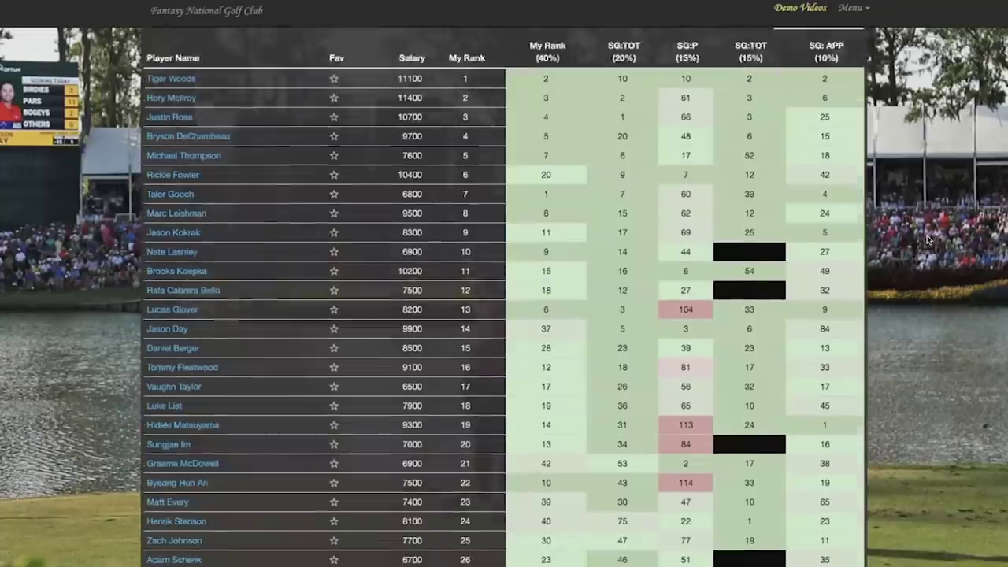
pyautogui.scroll(1, 927, 240)
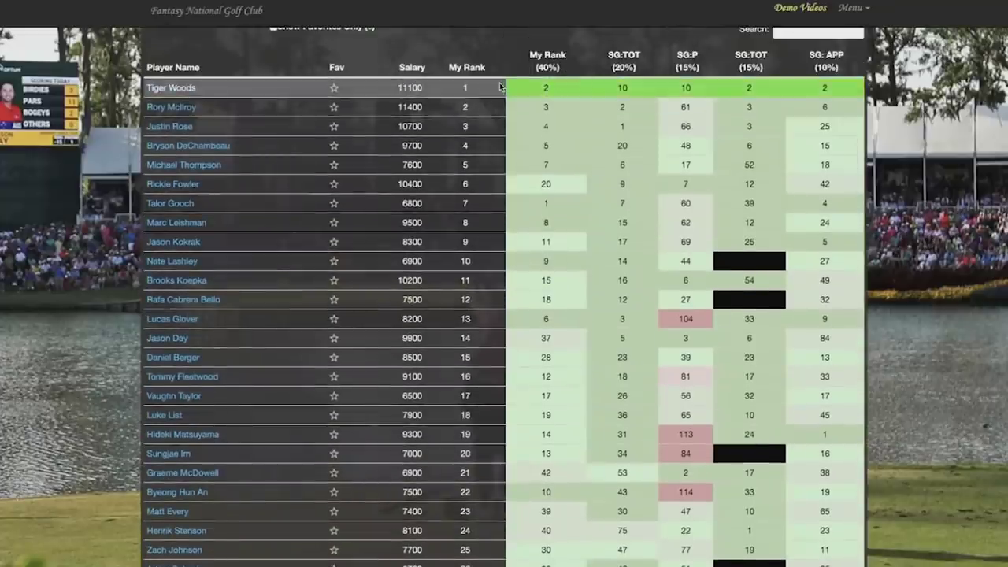
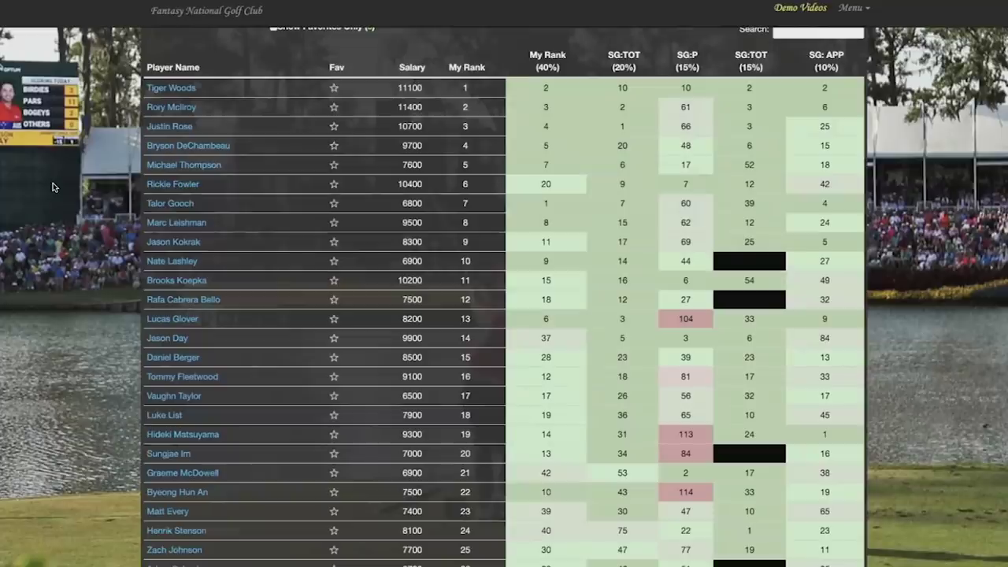
# Return to the Strokes Gained stats and reset the course filter to All Courses.
pyautogui.scroll(1, 52, 187)
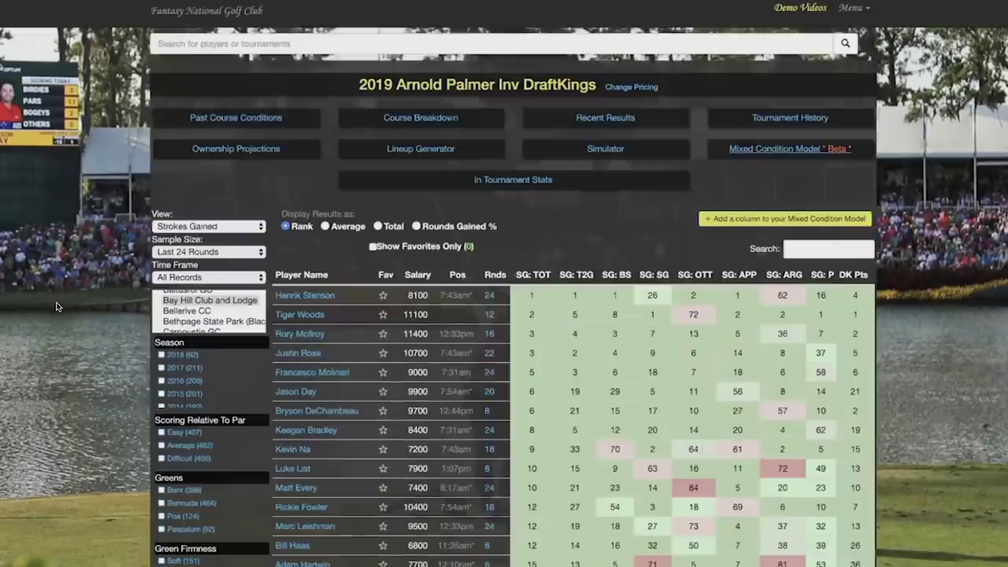
pyautogui.scroll(-1, 199, 261)
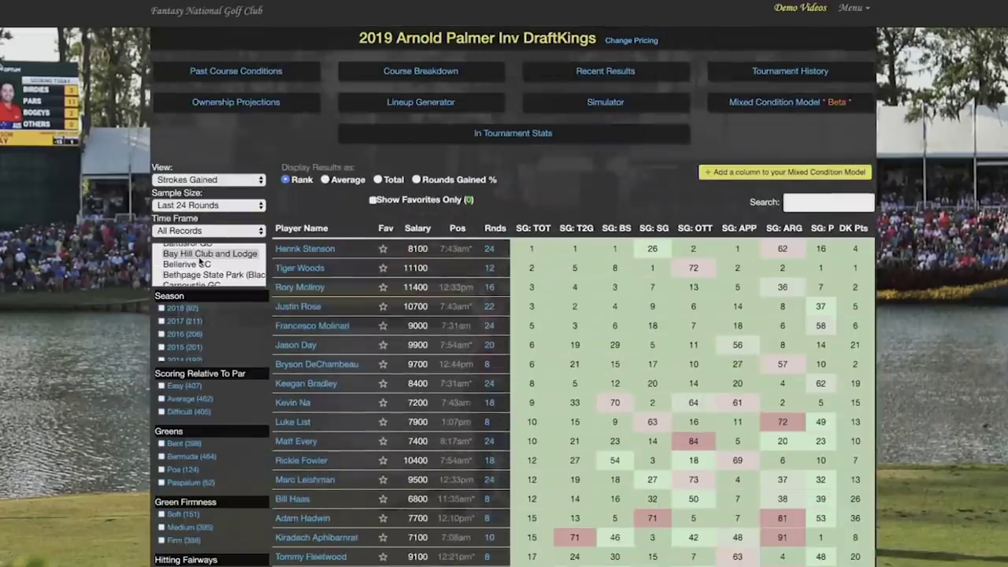
pyautogui.scroll(5, 200, 260)
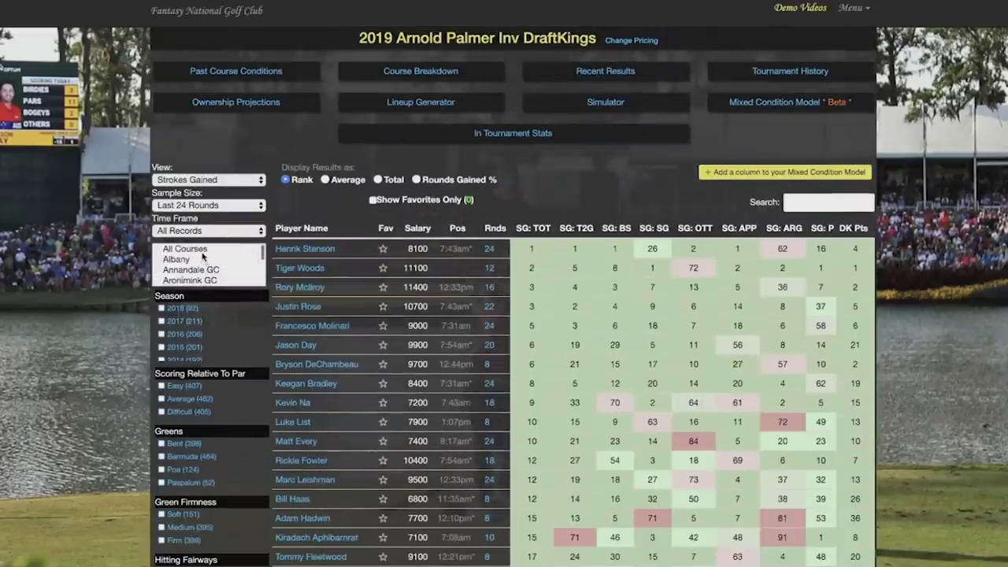
pyautogui.click(202, 251)
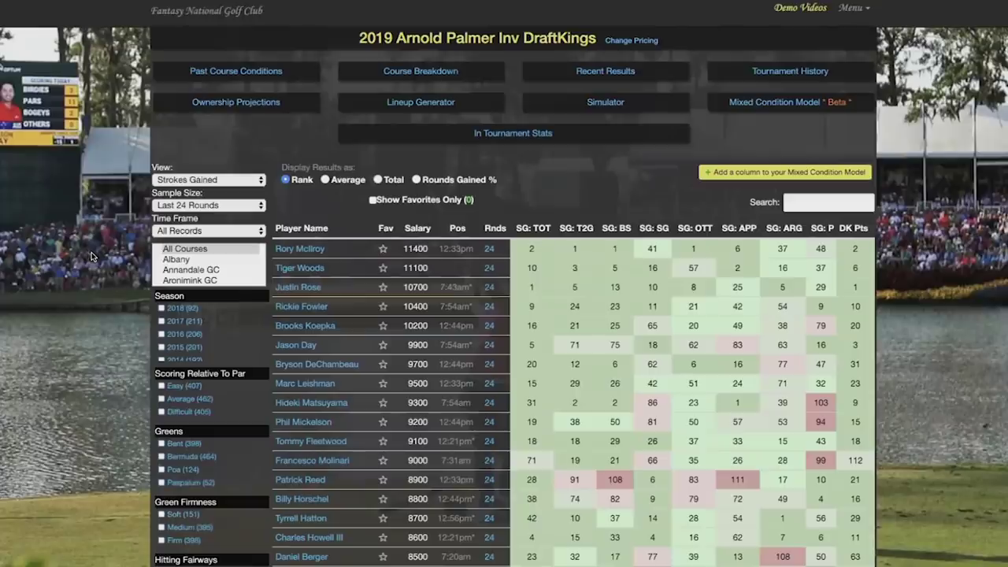
# Find Harbour Town GL in the course filter and select it for the Strokes Gained stats.
pyautogui.scroll(-4, 211, 268)
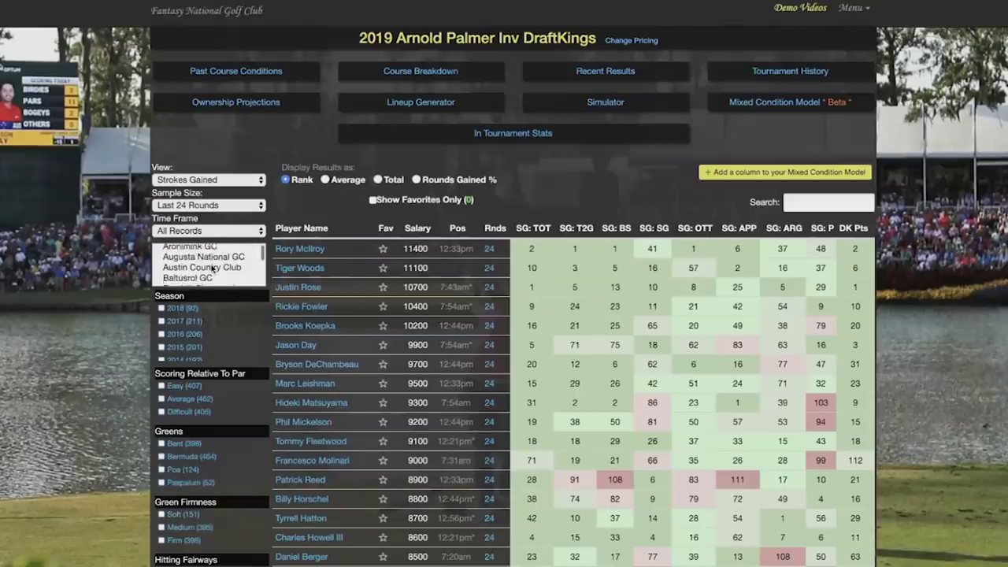
pyautogui.scroll(-8, 211, 269)
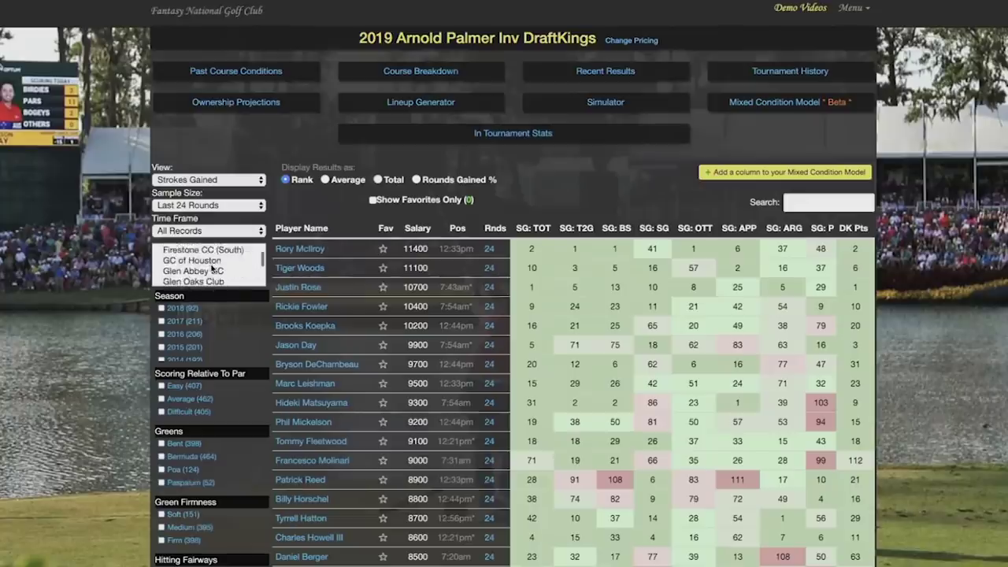
pyautogui.scroll(-1, 211, 268)
pyautogui.scroll(-3, 211, 269)
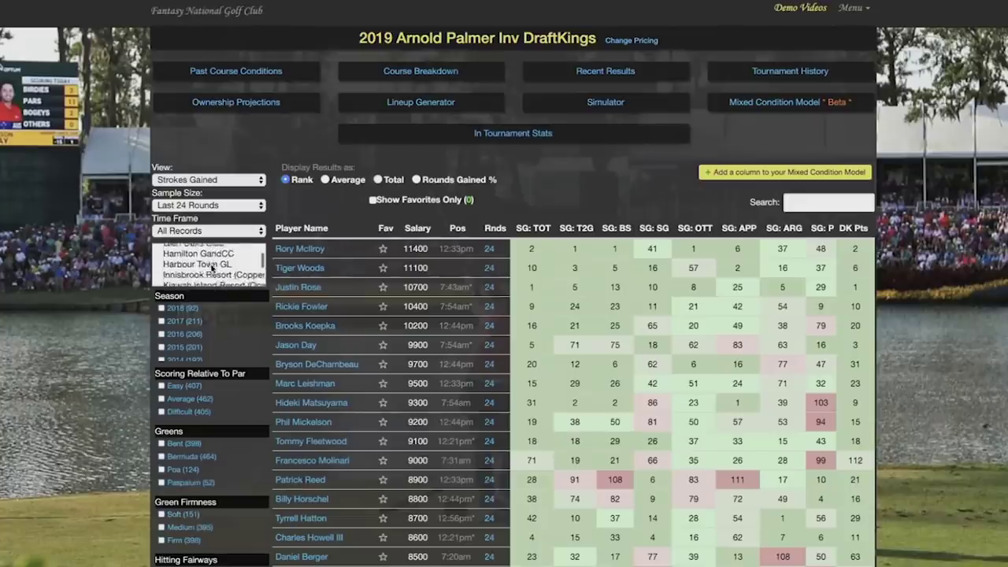
pyautogui.scroll(2, 211, 269)
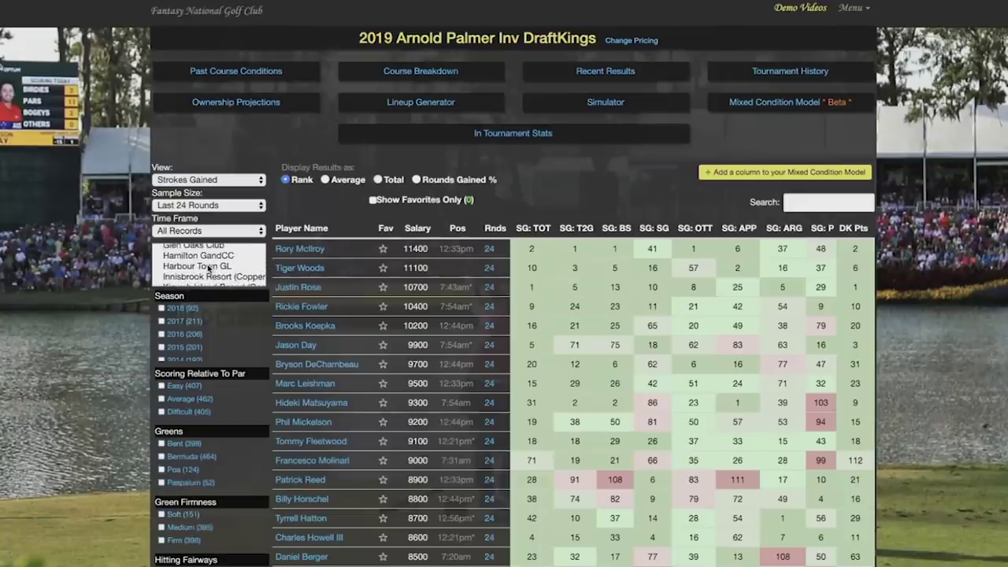
pyautogui.click(208, 268)
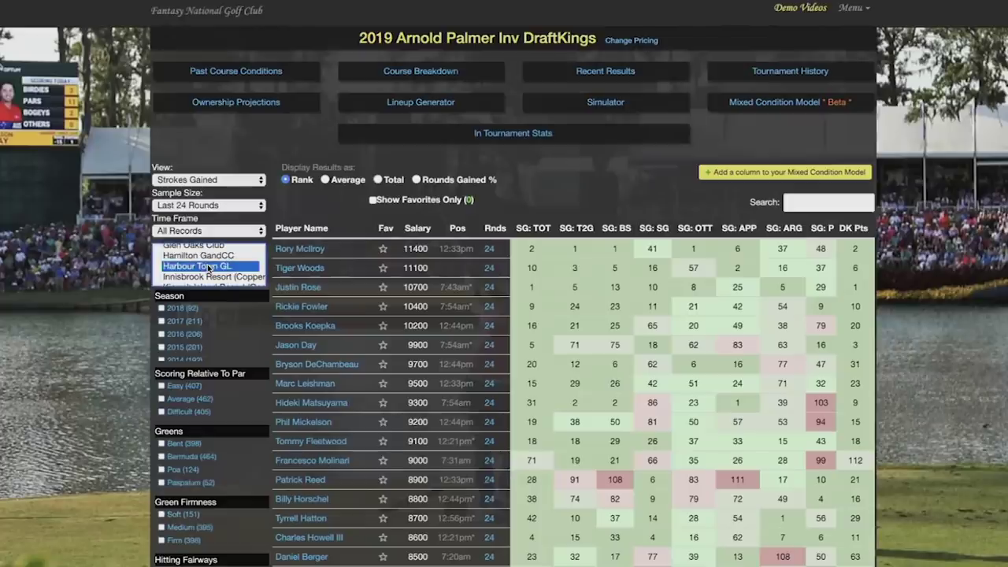
# Add PGA National (Champion) and Waialae CC to the course filter alongside Harbour Town GL to view the combined Strokes Gained ranks.
pyautogui.scroll(-2, 209, 268)
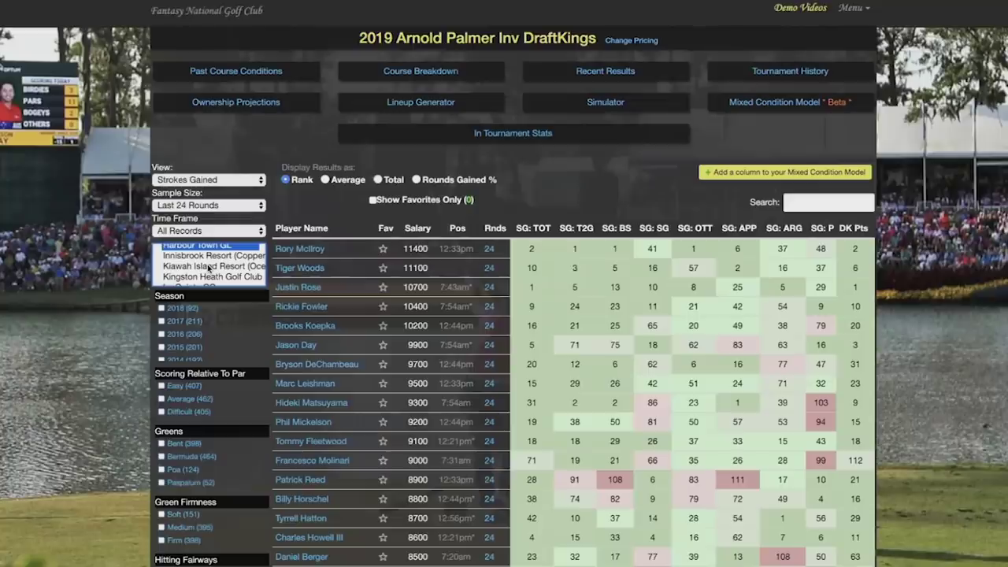
pyautogui.scroll(-2, 209, 267)
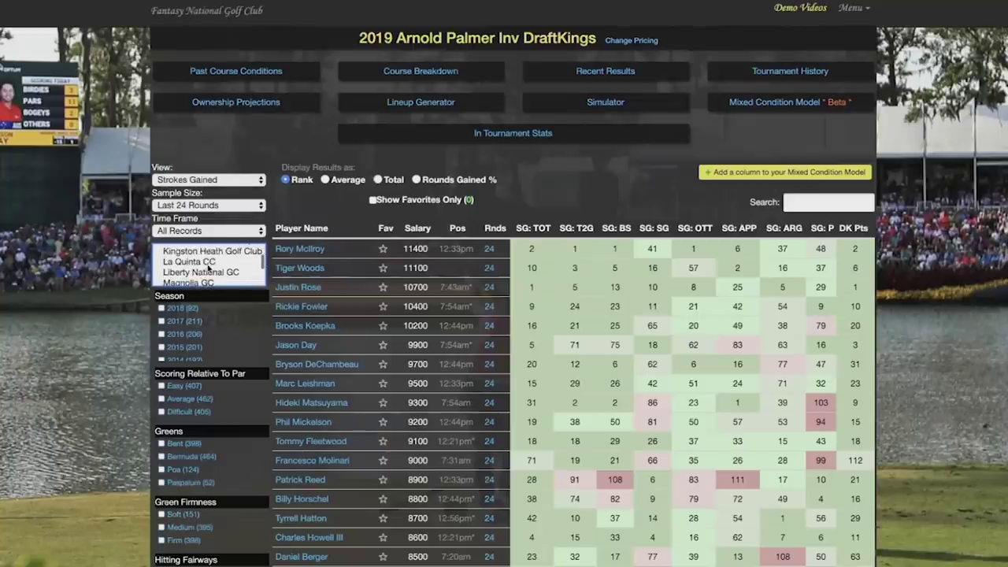
pyautogui.scroll(-1, 209, 268)
pyautogui.scroll(-3, 208, 268)
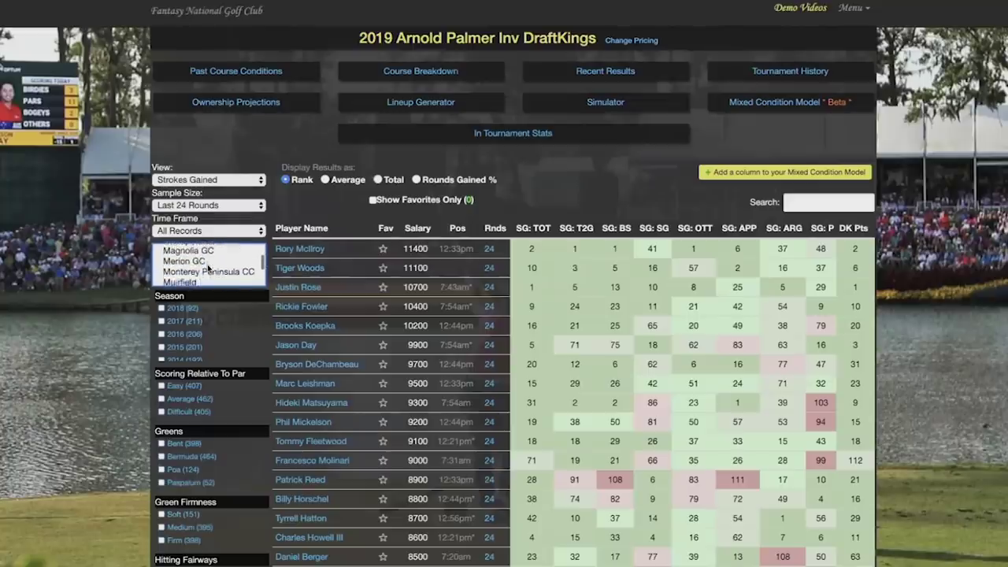
pyautogui.scroll(-10, 208, 268)
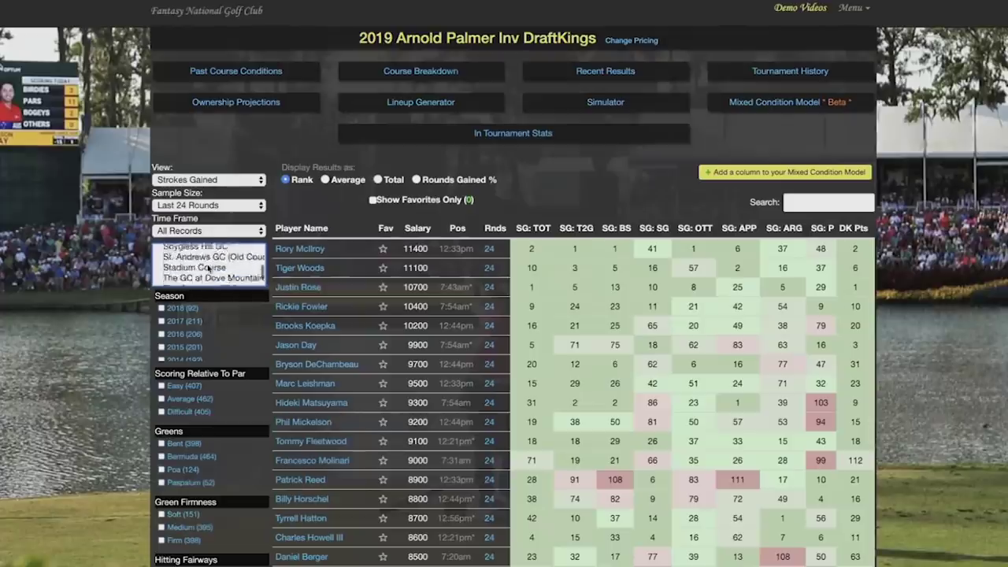
pyautogui.scroll(2, 234, 268)
pyautogui.scroll(8, 233, 268)
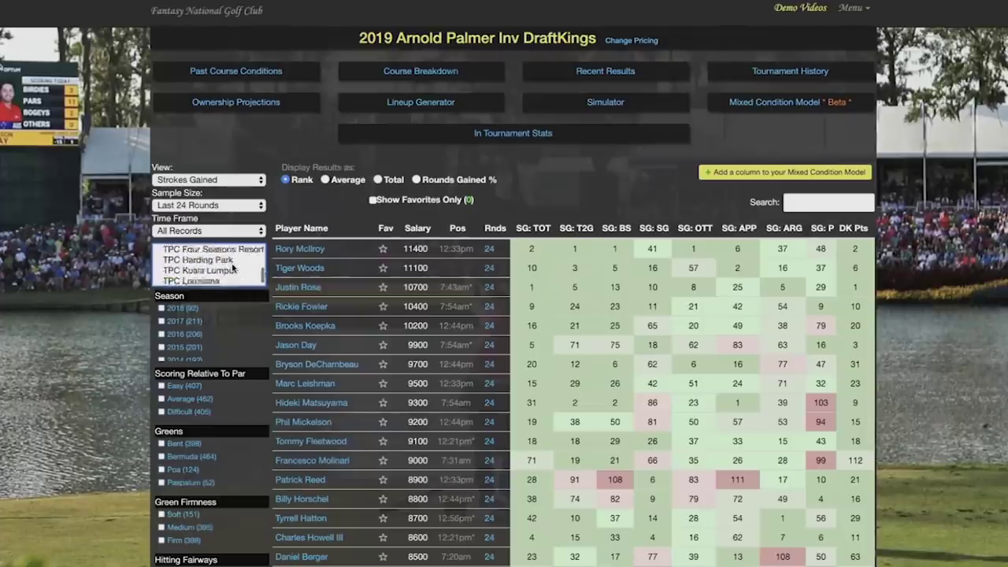
pyautogui.scroll(5, 233, 269)
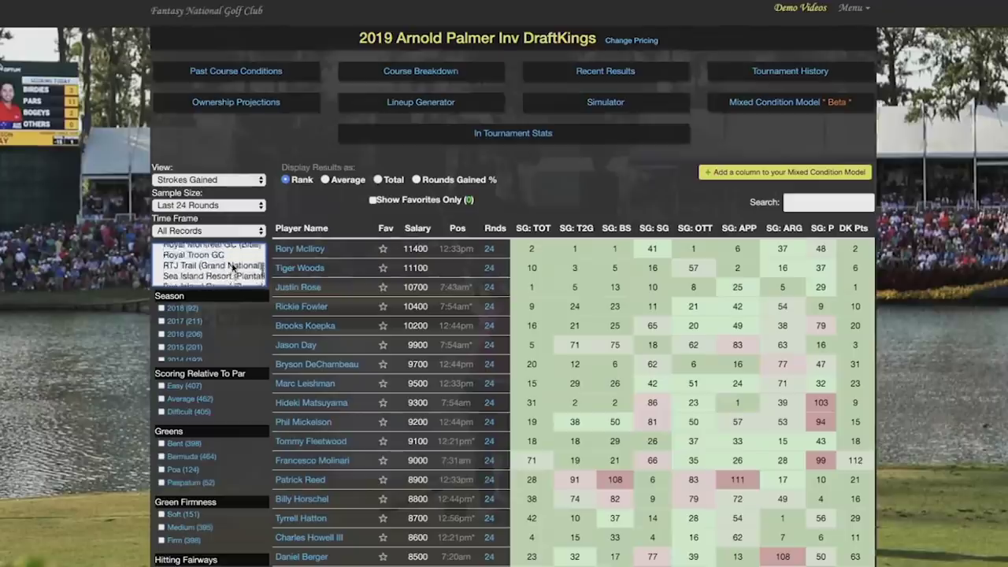
pyautogui.scroll(5, 233, 269)
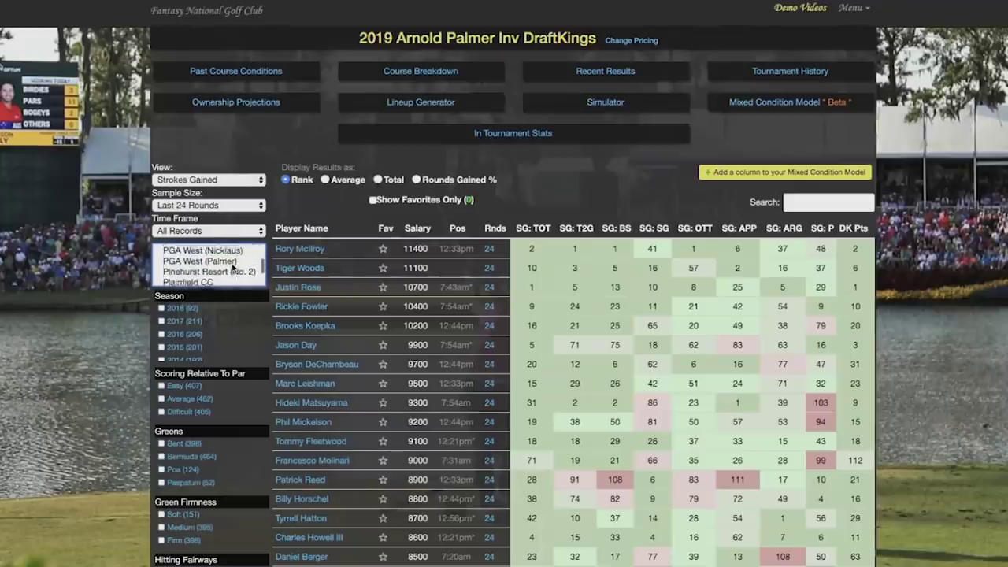
pyautogui.click(233, 269)
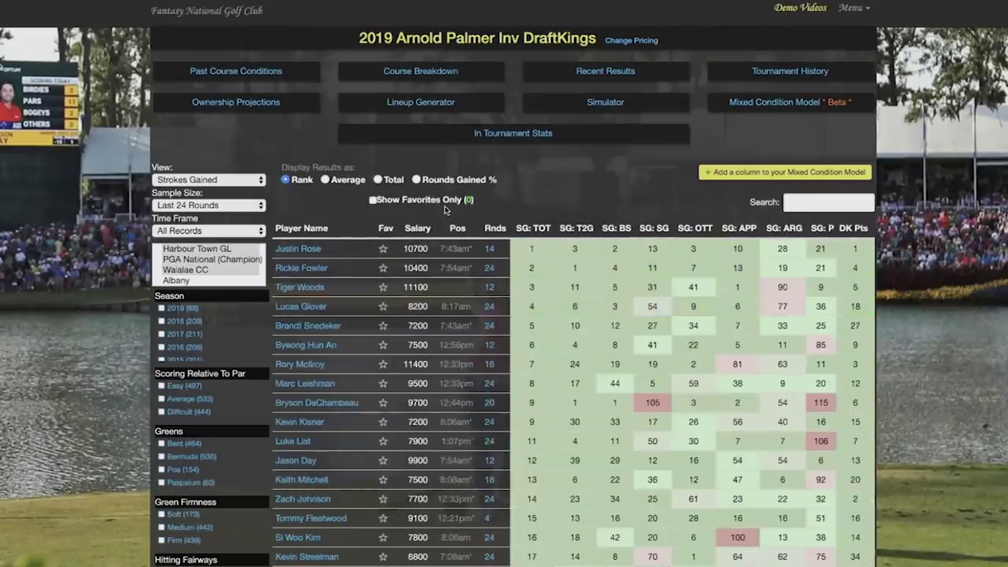
# Examine the filtered Strokes Gained ranks and reset the course filter to All Courses.
pyautogui.moveTo(533, 246)
pyautogui.scroll(1, 234, 260)
pyautogui.scroll(-1, 209, 311)
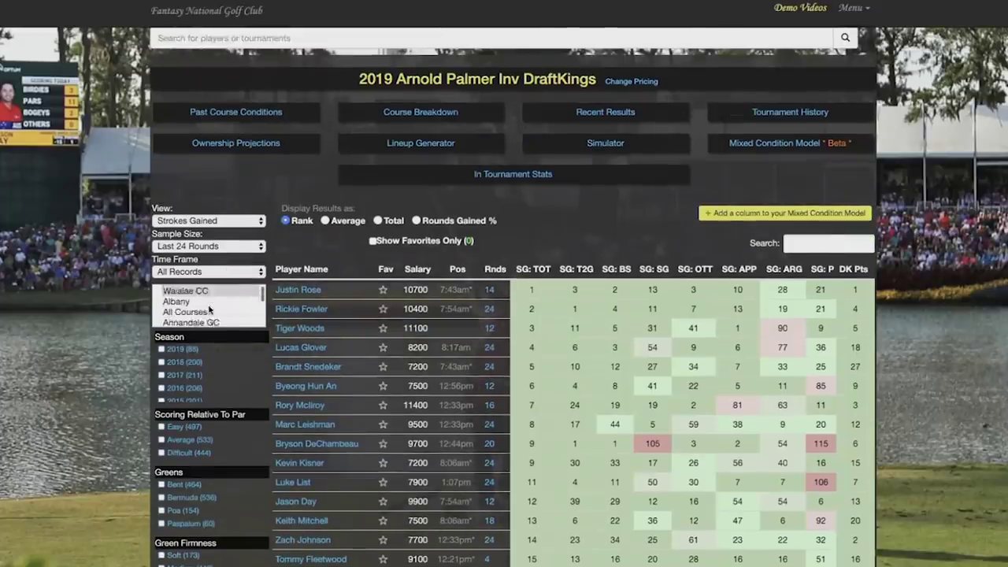
pyautogui.click(201, 299)
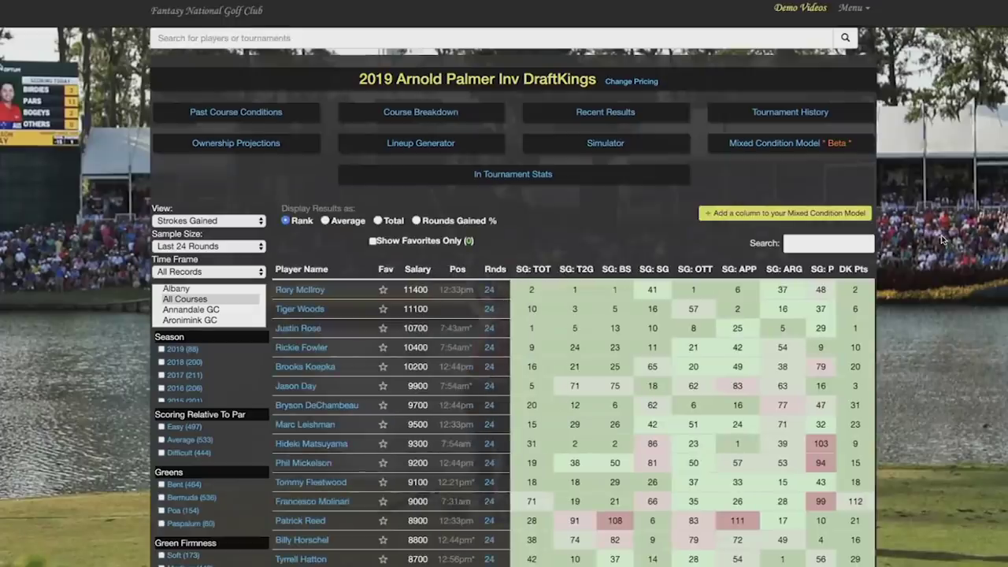
# Switch to The Fantasy Golfanac on Future Of Fantasy, browse the tournament previews and open the Arnold Palmer Invitational page.
pyautogui.scroll(-1, 941, 235)
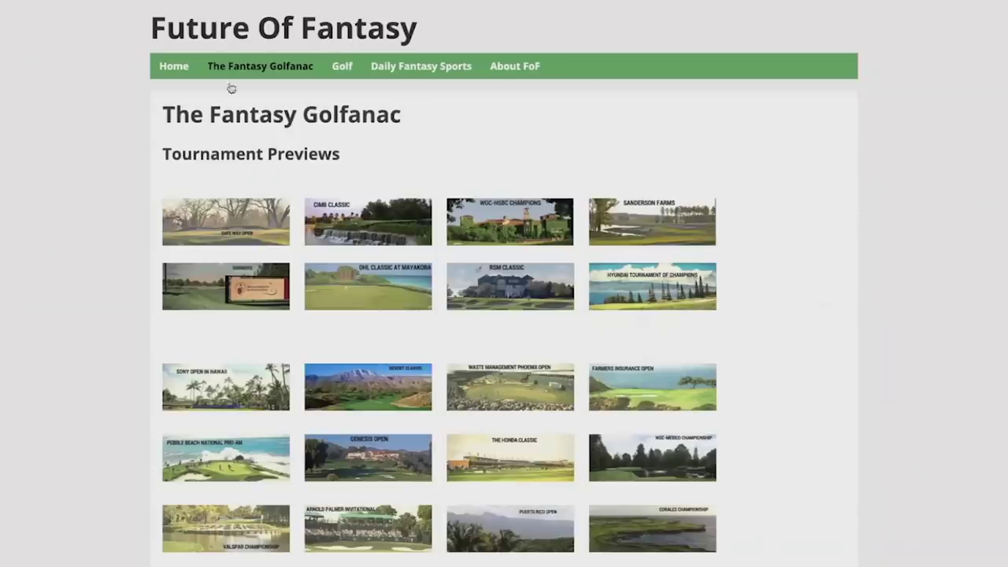
pyautogui.scroll(-3, 658, 190)
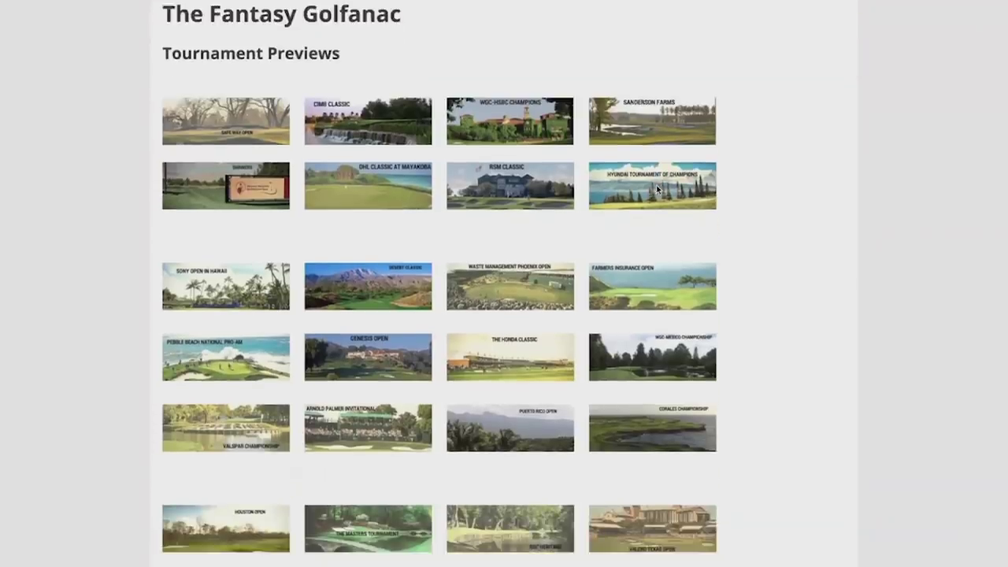
pyautogui.scroll(-2, 785, 318)
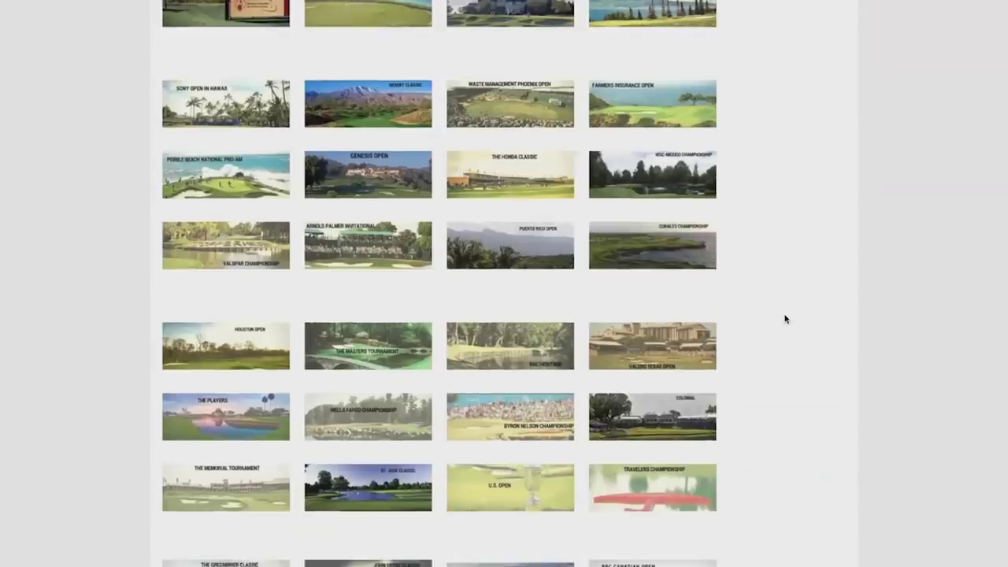
pyautogui.scroll(-2, 785, 318)
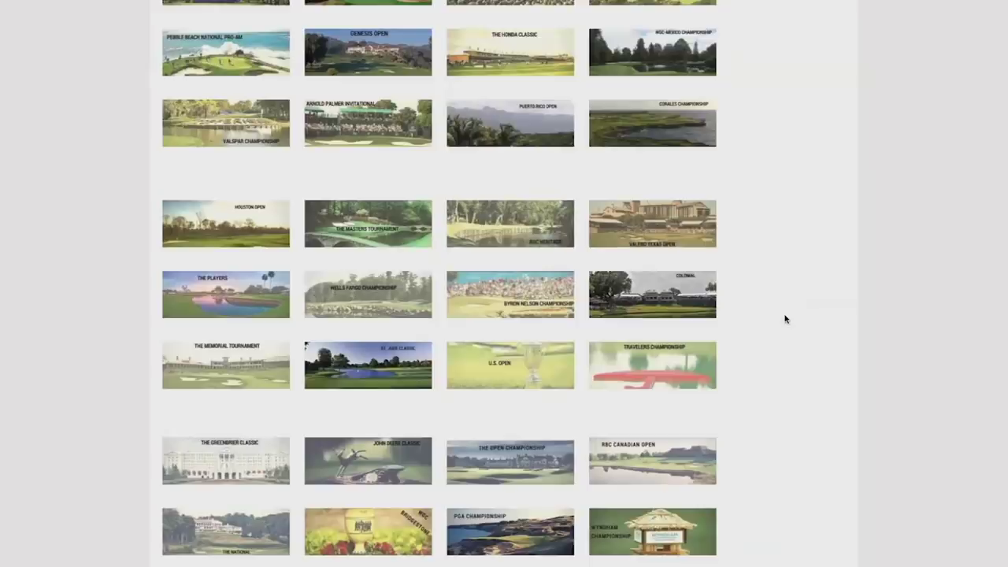
pyautogui.scroll(1, 785, 319)
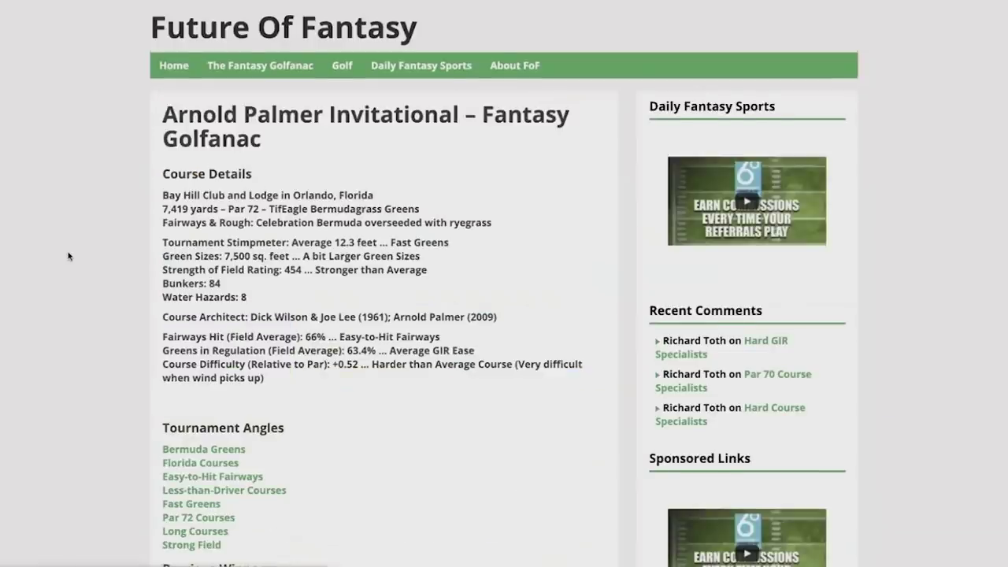
# Review the Arnold Palmer Invitational course details, highlighting the yardage, and look through the tournament angles, previous winners and round leaders.
pyautogui.scroll(-2, 179, 164)
pyautogui.doubleClick(170, 136)
pyautogui.doubleClick(173, 148)
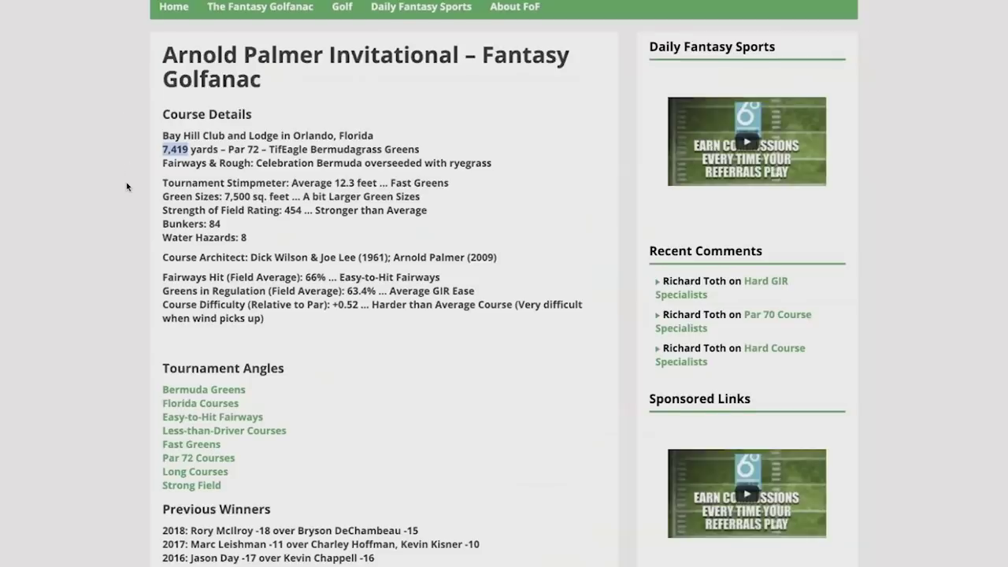
pyautogui.scroll(-1, 129, 188)
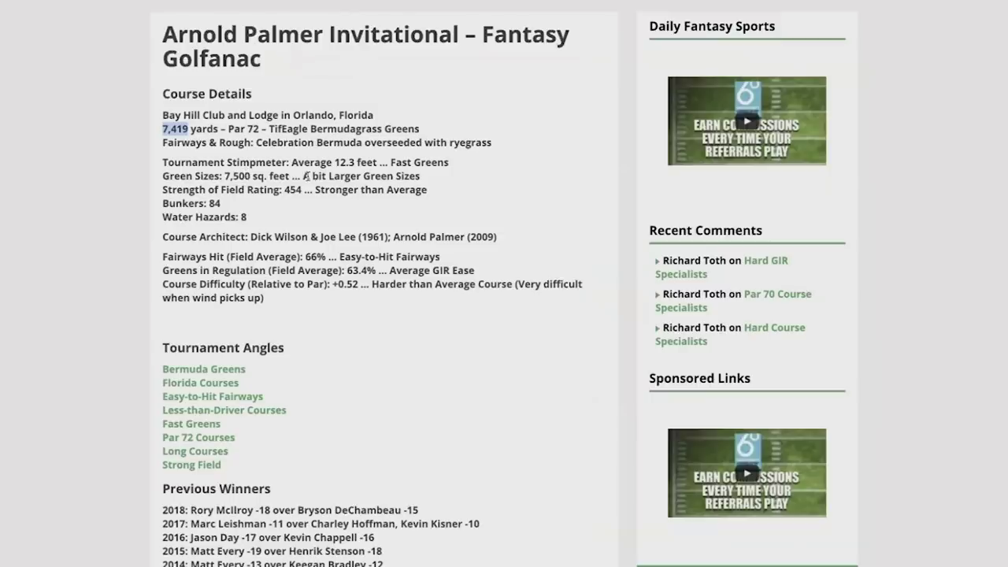
pyautogui.scroll(-3, 103, 285)
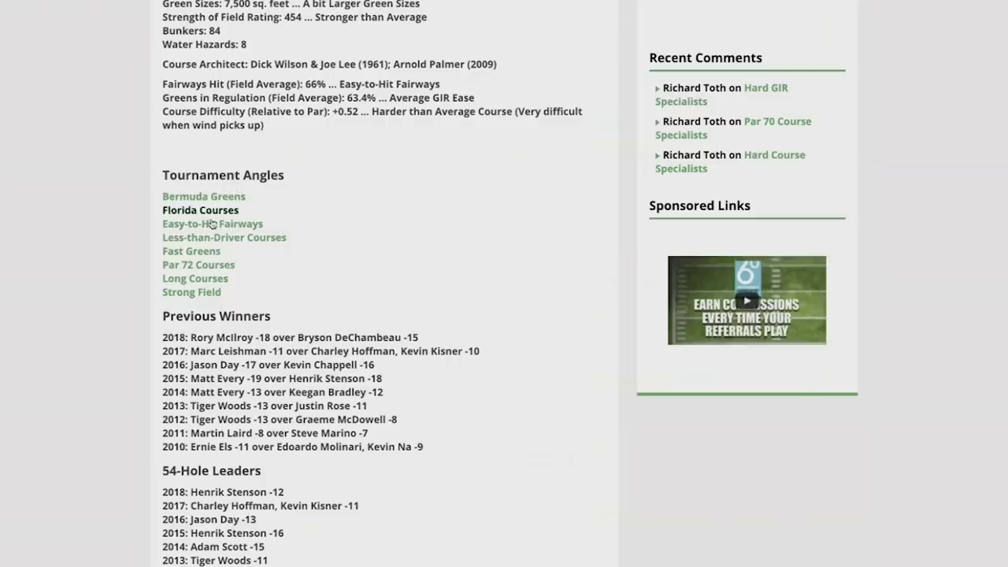
pyautogui.scroll(-4, 370, 283)
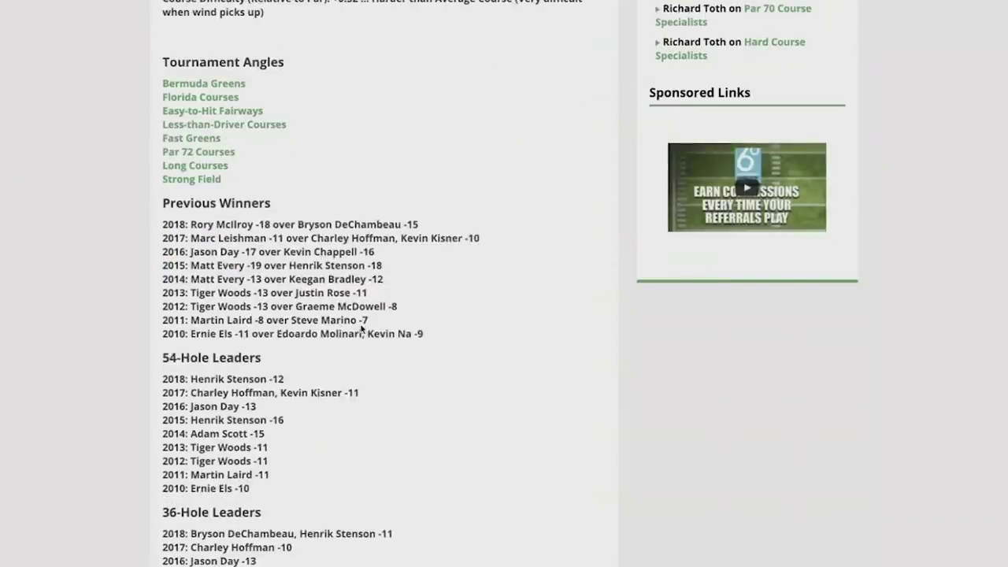
pyautogui.scroll(-10, 425, 362)
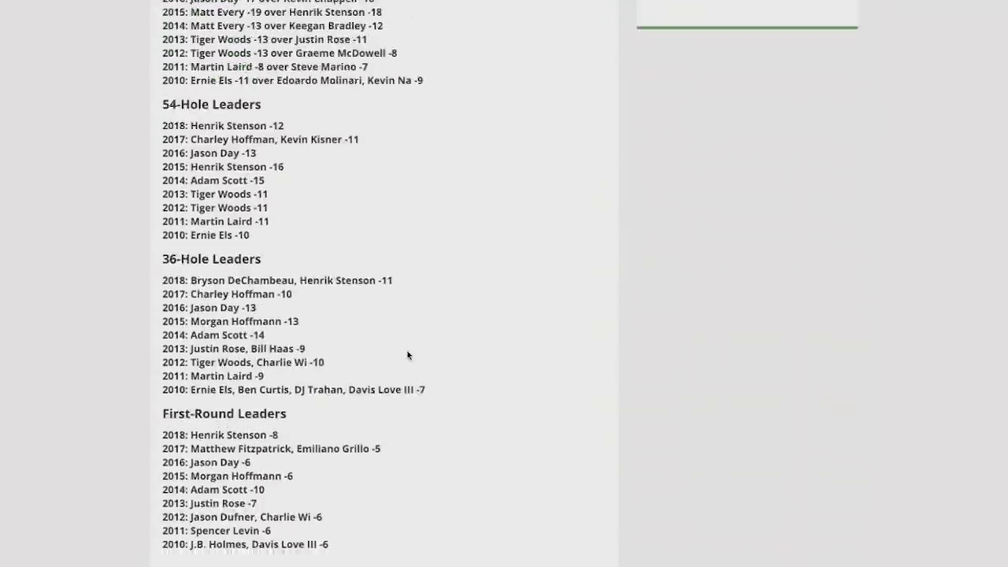
# Read the important interview quotes from past Arnold Palmer Invitational players.
pyautogui.scroll(3, 407, 353)
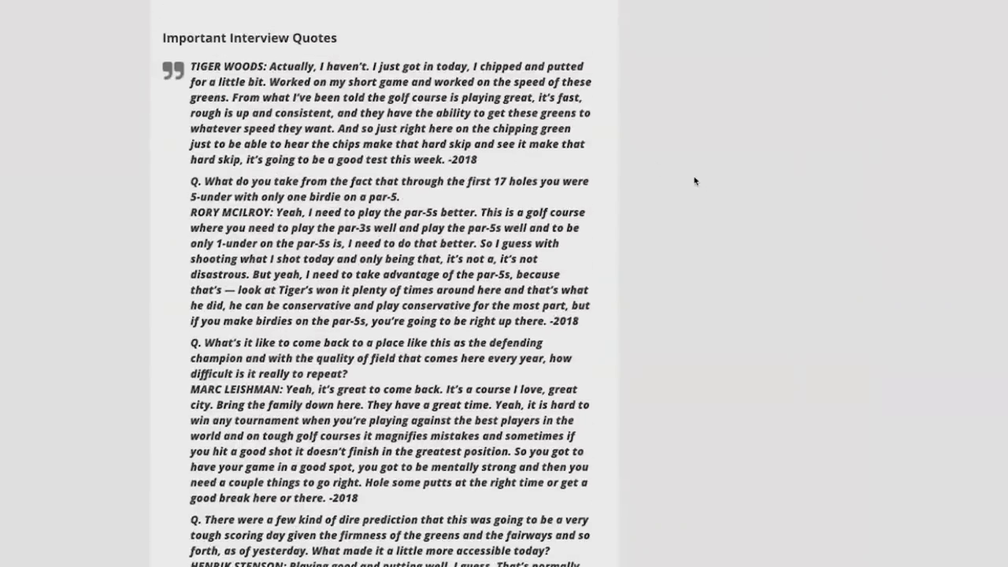
pyautogui.scroll(-1, 700, 276)
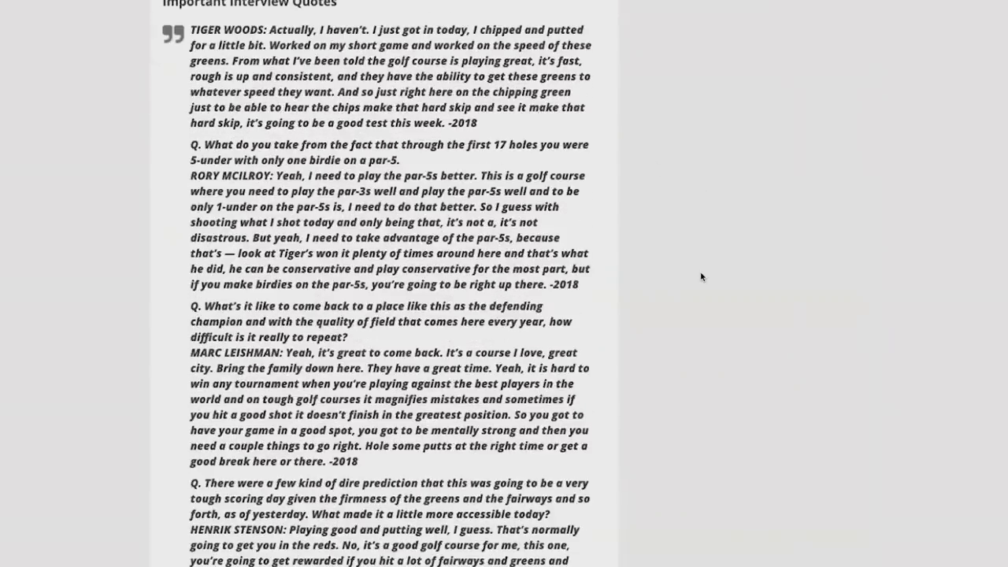
pyautogui.scroll(-3, 701, 276)
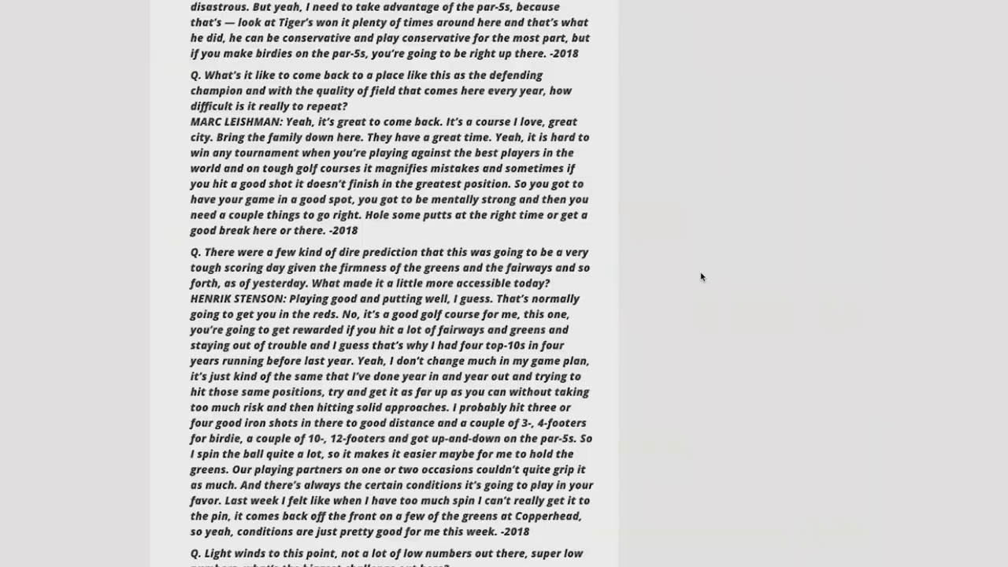
pyautogui.scroll(2, 346, 108)
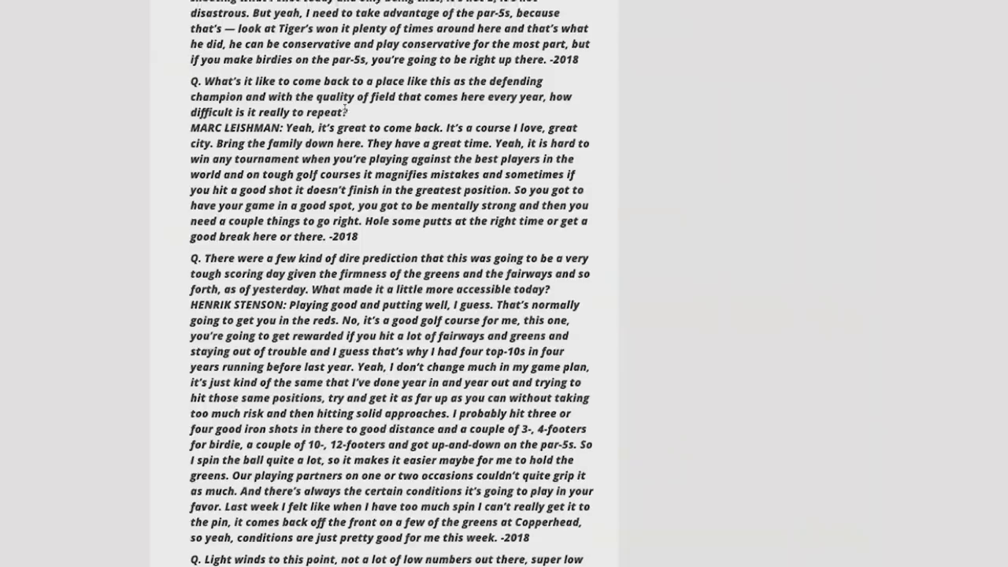
# Switch to the DraftKings Playbook article on the 2018 Arnold Palmer Invitational and read its course section.
pyautogui.scroll(-2, 344, 108)
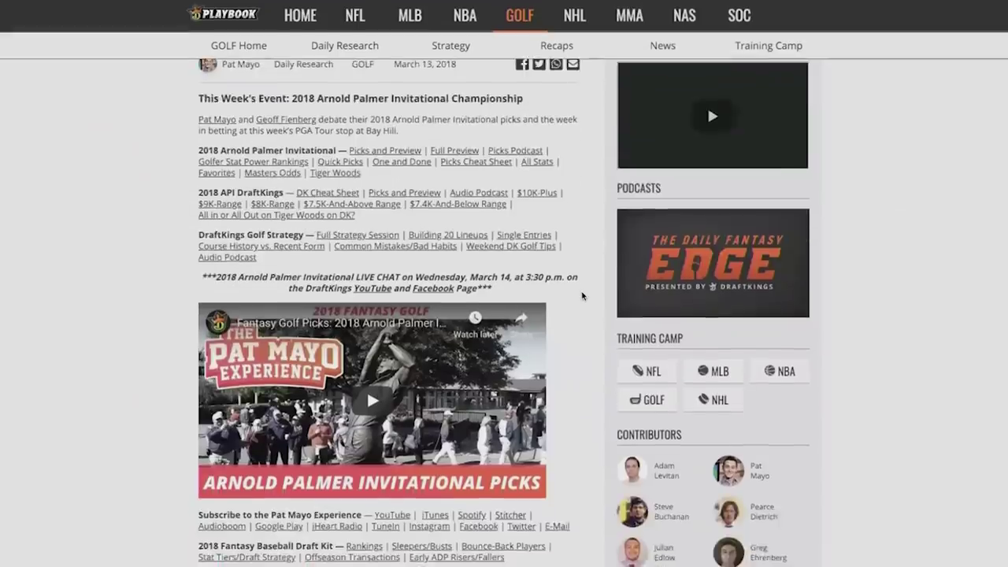
pyautogui.scroll(-2, 582, 295)
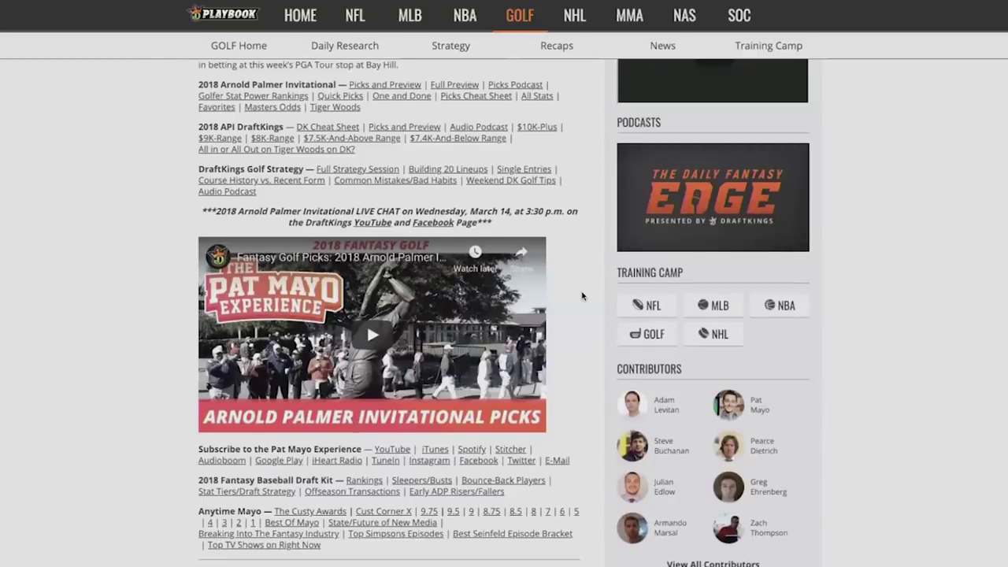
pyautogui.scroll(-6, 582, 296)
pyautogui.scroll(-3, 581, 295)
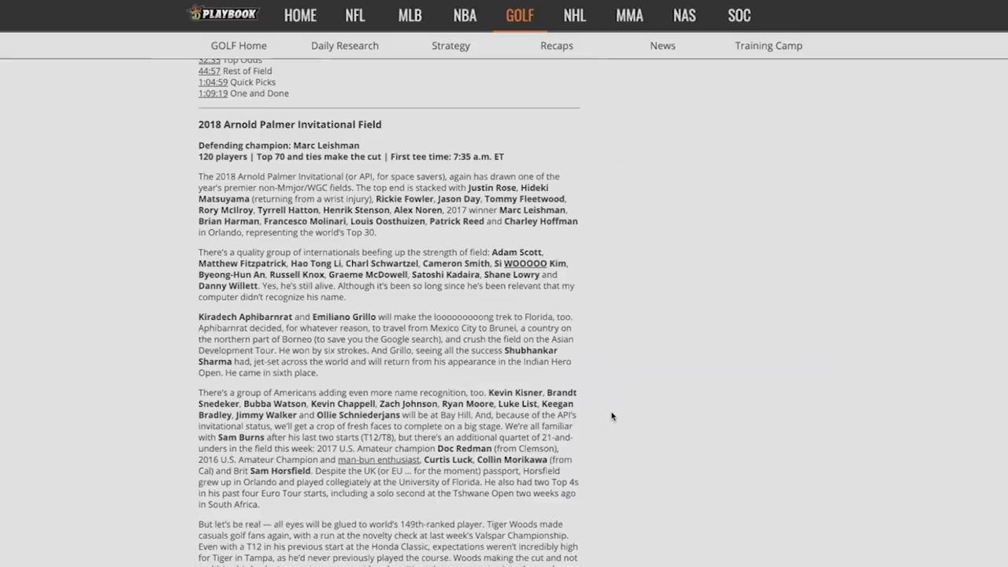
pyautogui.scroll(-20, 612, 416)
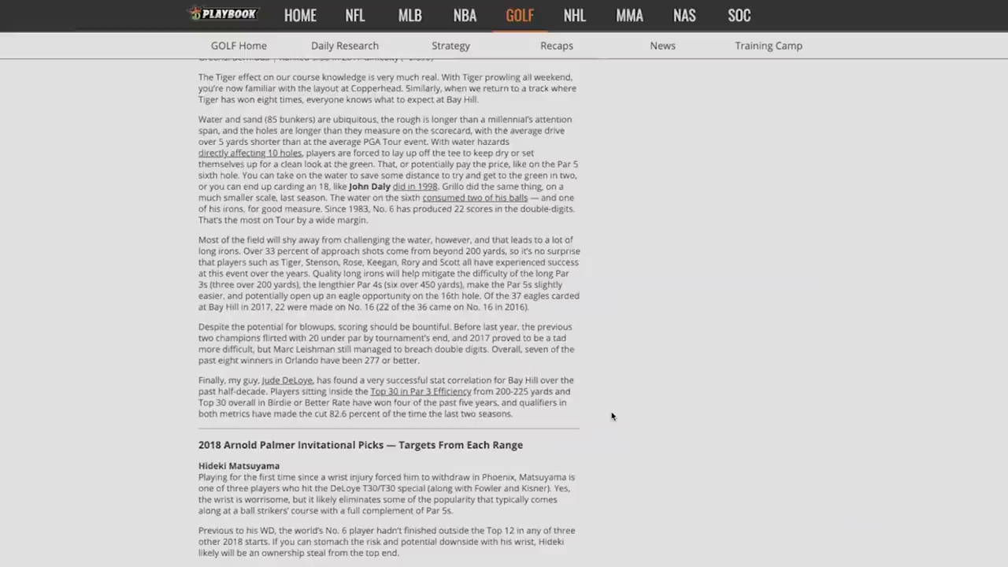
pyautogui.scroll(1, 613, 416)
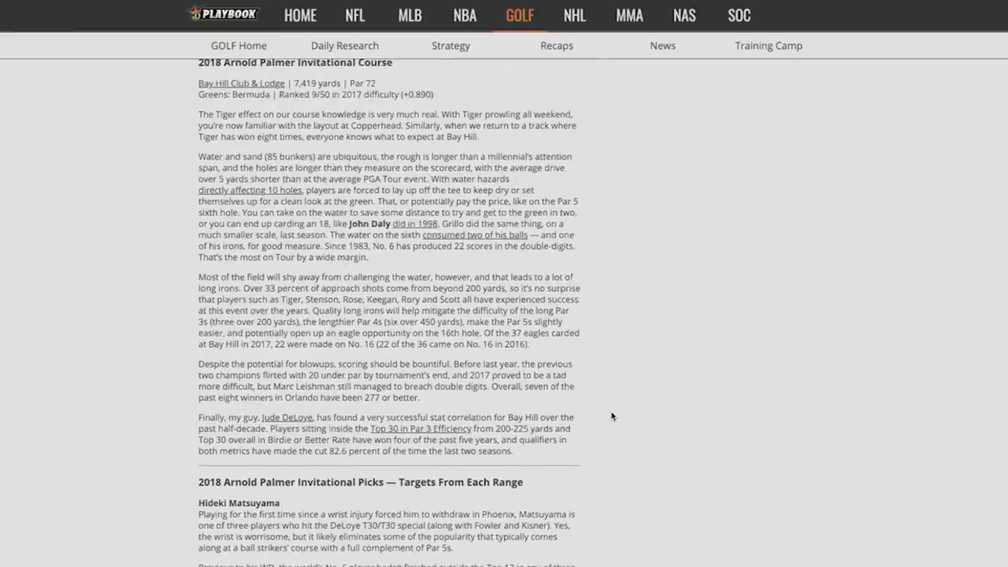
pyautogui.scroll(1, 613, 416)
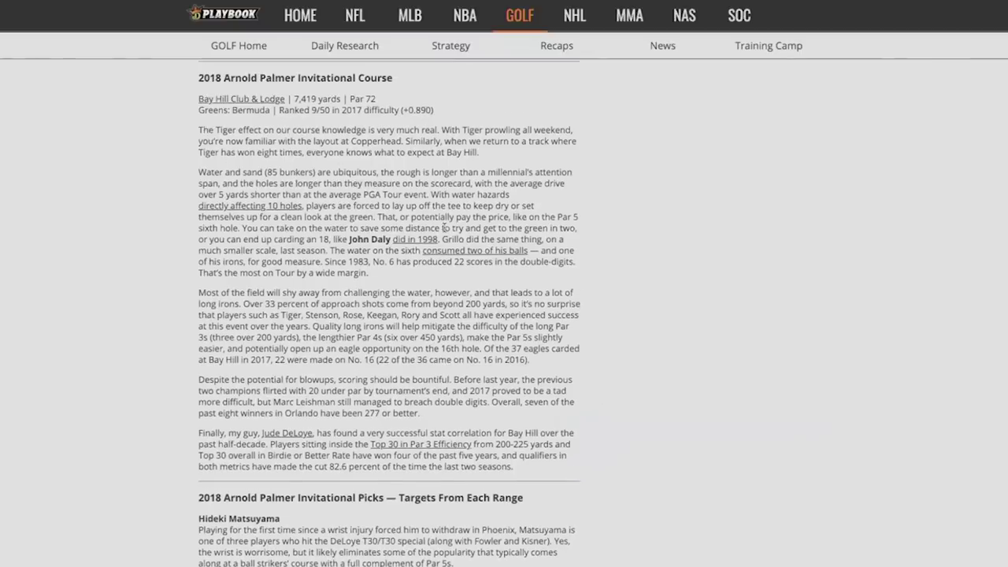
# Read the 2018 Arnold Palmer Invitational player targets, course notes, key stats and introduction in the Playbook article.
pyautogui.scroll(-4, 503, 284)
pyautogui.scroll(-4, 587, 509)
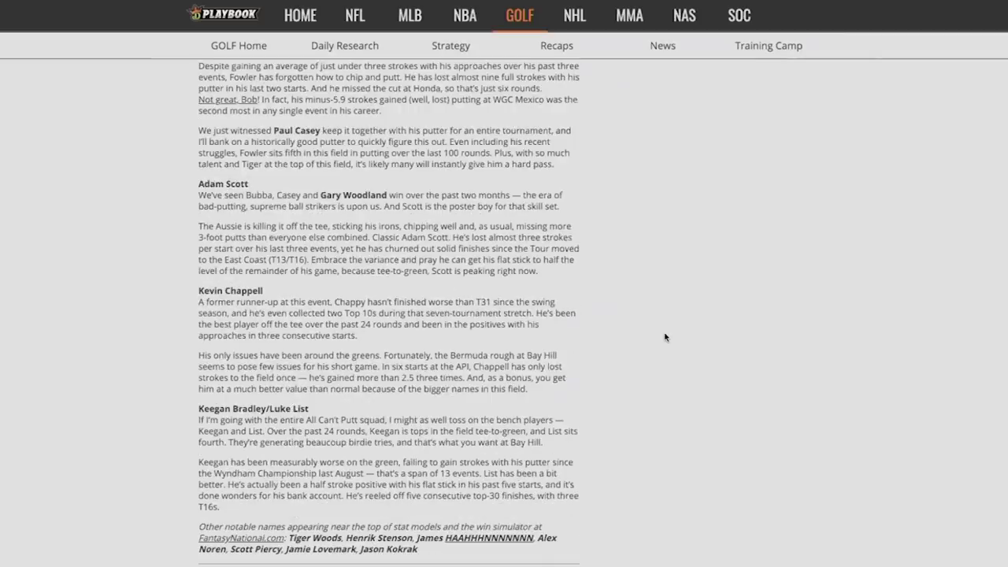
pyautogui.scroll(2, 664, 337)
pyautogui.scroll(-1, 667, 337)
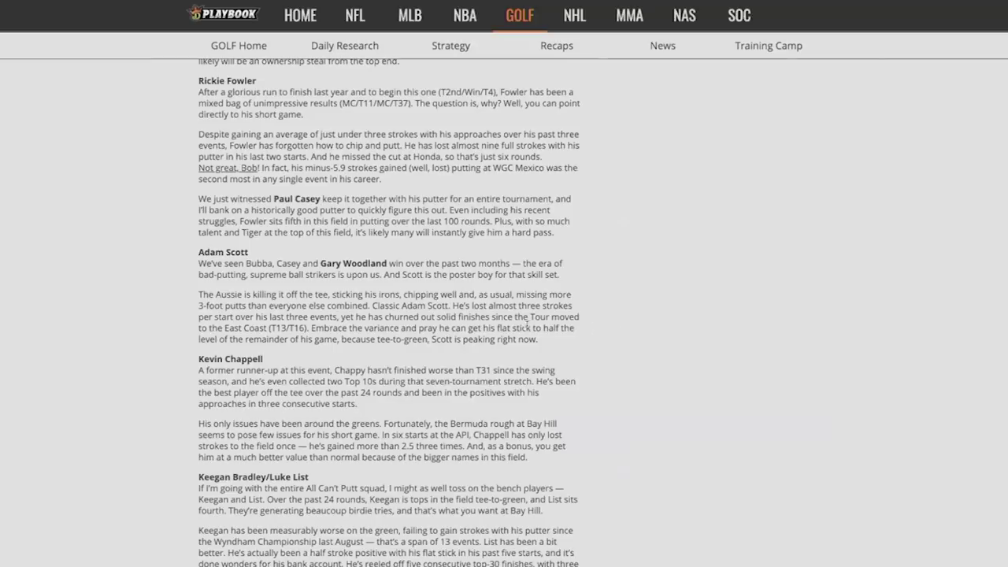
pyautogui.scroll(3, 709, 338)
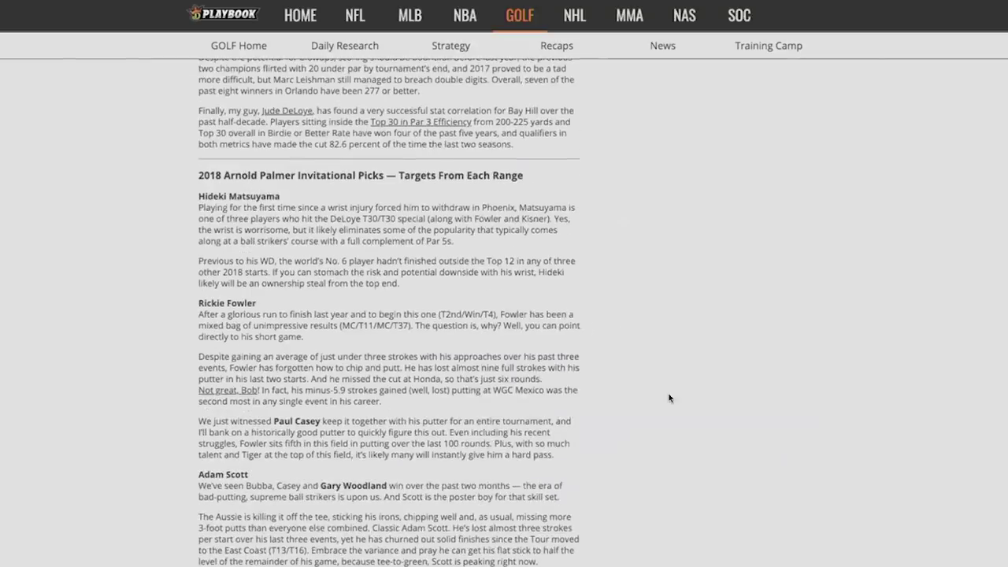
pyautogui.scroll(4, 670, 398)
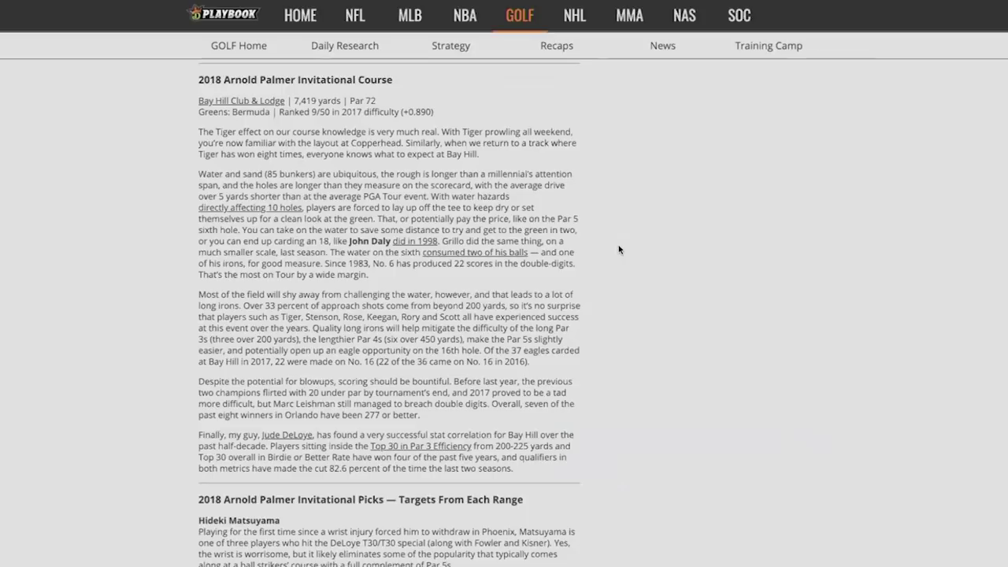
pyautogui.scroll(3, 619, 250)
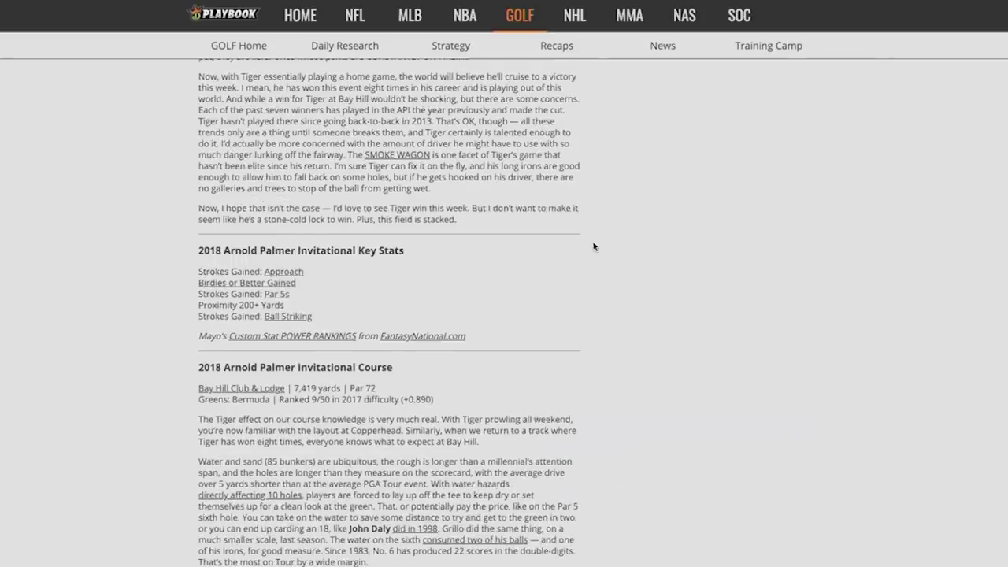
pyautogui.scroll(1, 643, 258)
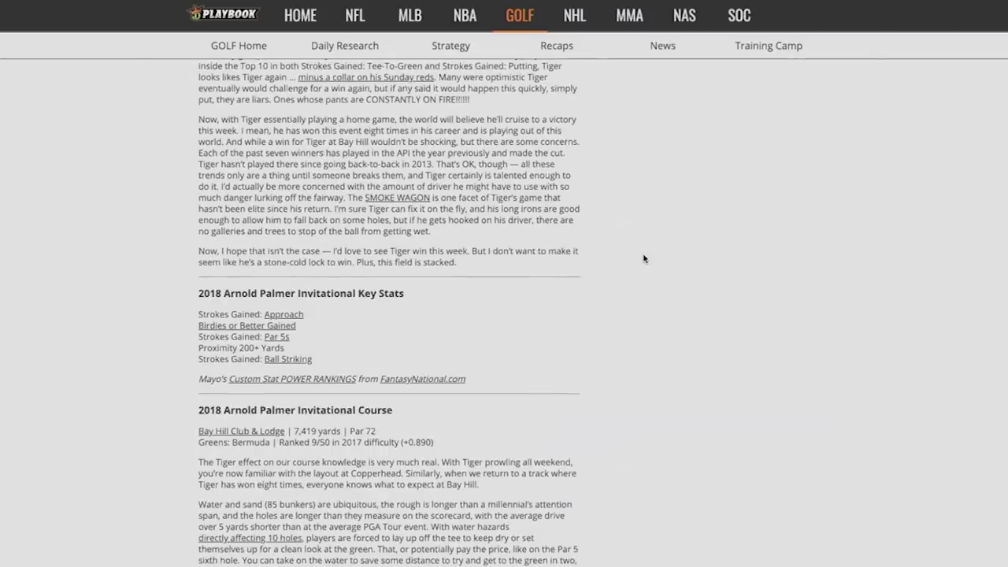
pyautogui.scroll(2, 643, 258)
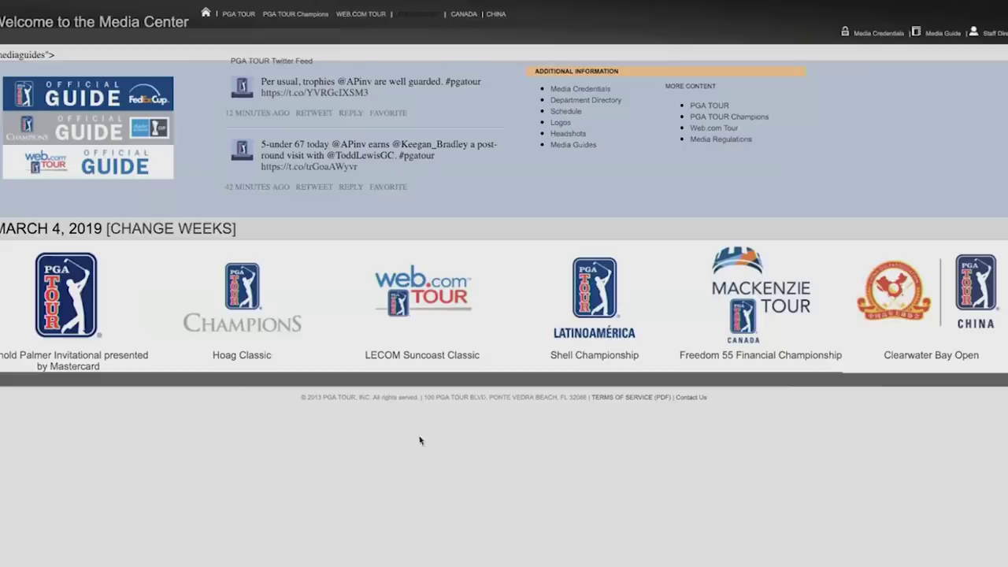
# In the PGA TOUR Media Center, open the Arnold Palmer Invitational page and its 2018-19 winners.pdf and ShotLink Stats.pdf in separate tabs.
pyautogui.click(79, 366)
pyautogui.scroll(-3, 670, 341)
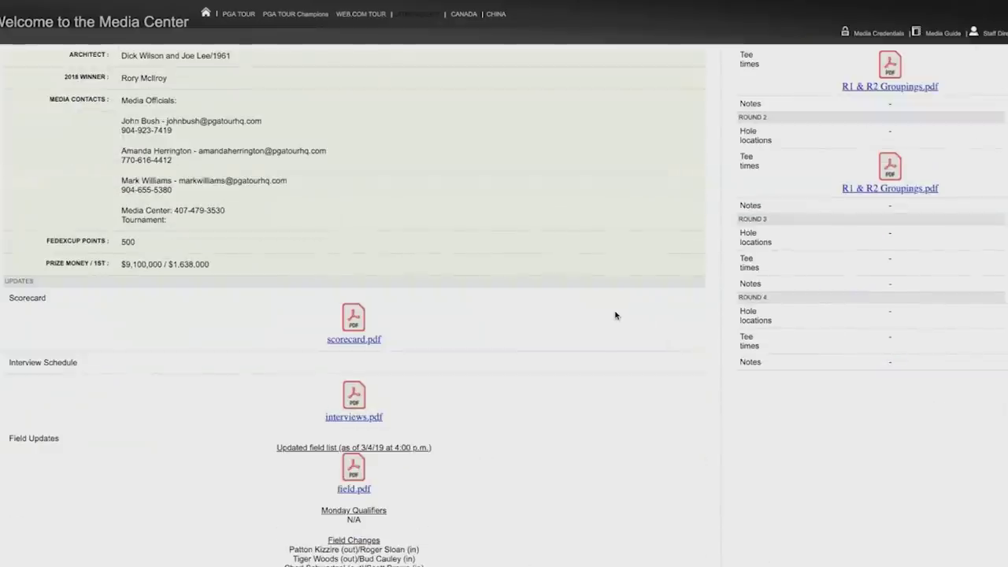
pyautogui.scroll(-7, 456, 396)
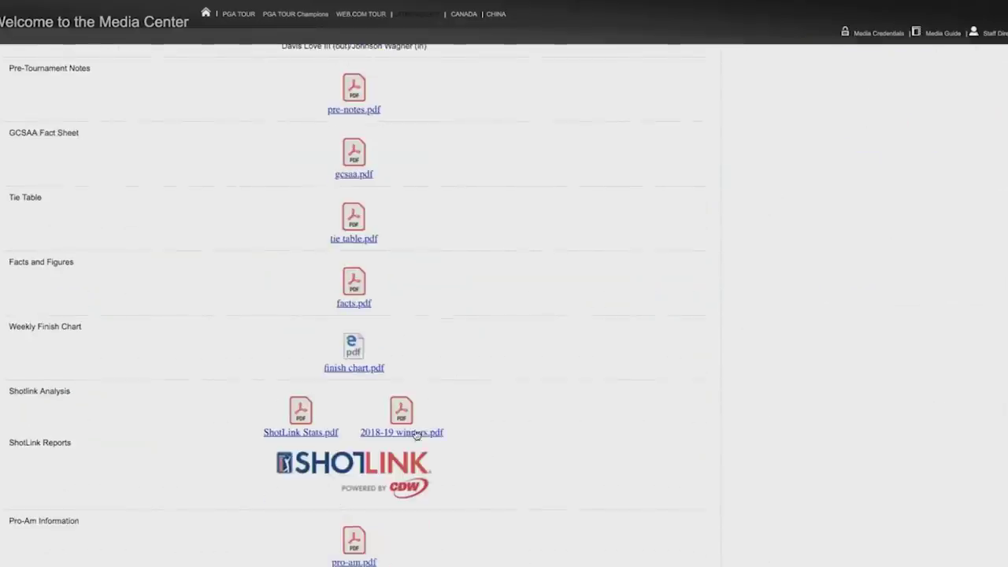
pyautogui.rightClick(417, 436)
pyautogui.click(431, 341)
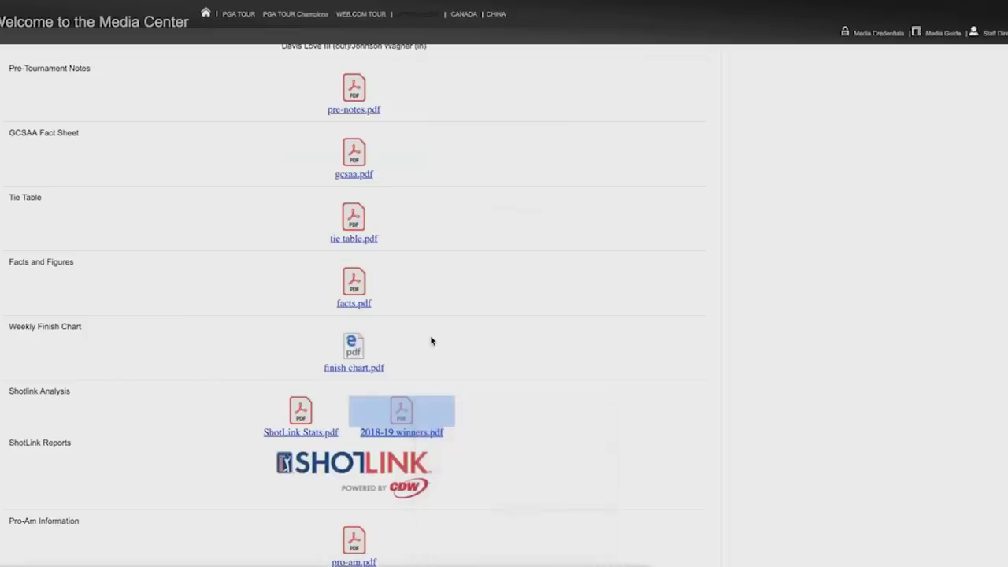
pyautogui.rightClick(290, 437)
pyautogui.click(650, 321)
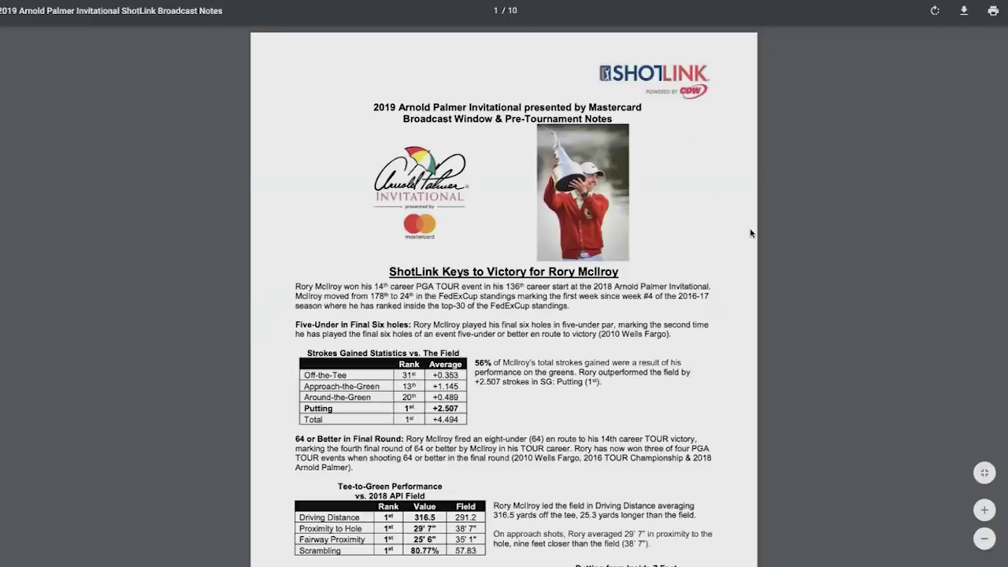
# Read the ShotLink notes on Rory McIlroy's 2018 win and the Bay Hill course and hole statistics.
pyautogui.scroll(-3, 750, 233)
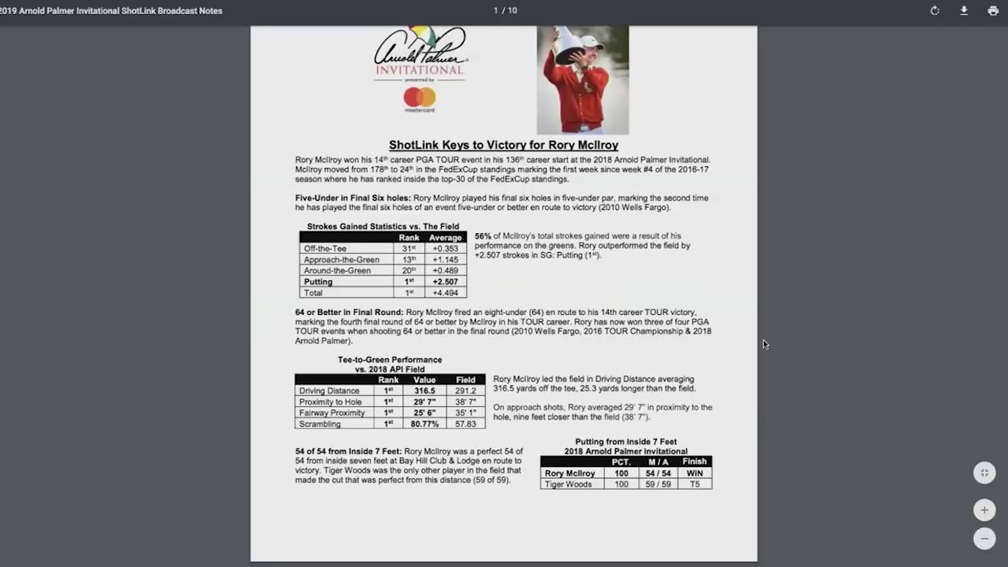
pyautogui.scroll(-3, 763, 339)
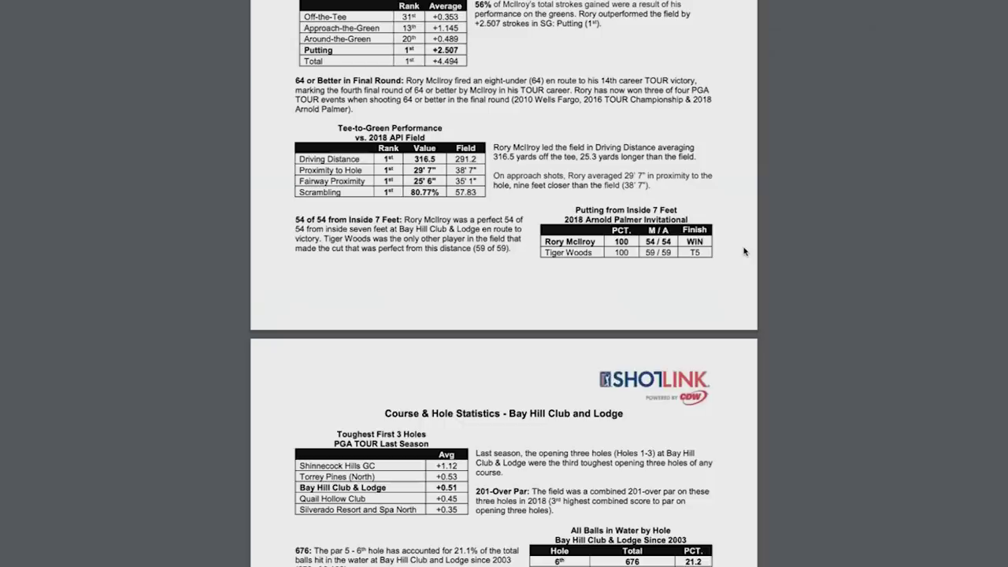
pyautogui.scroll(1, 744, 251)
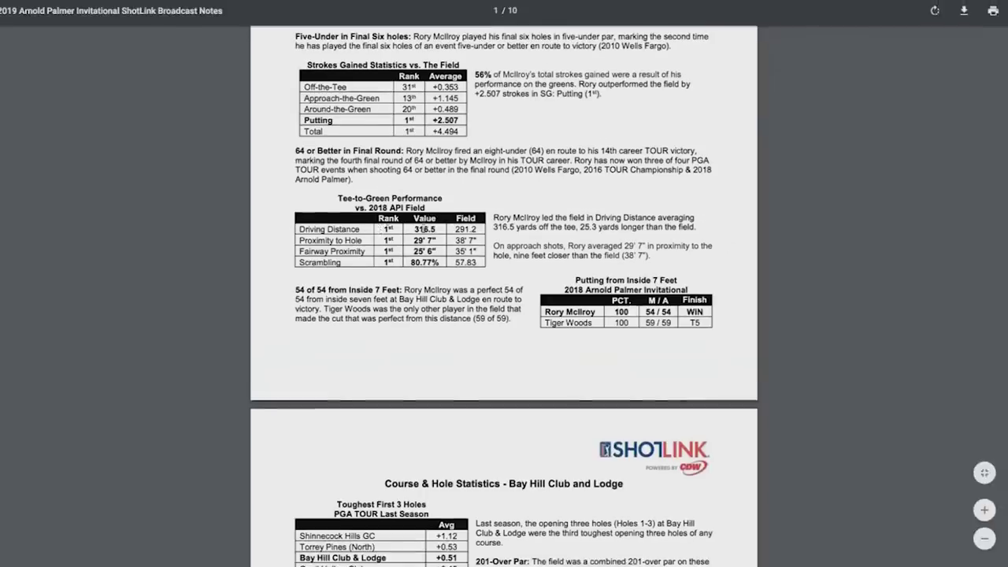
pyautogui.scroll(-10, 254, 244)
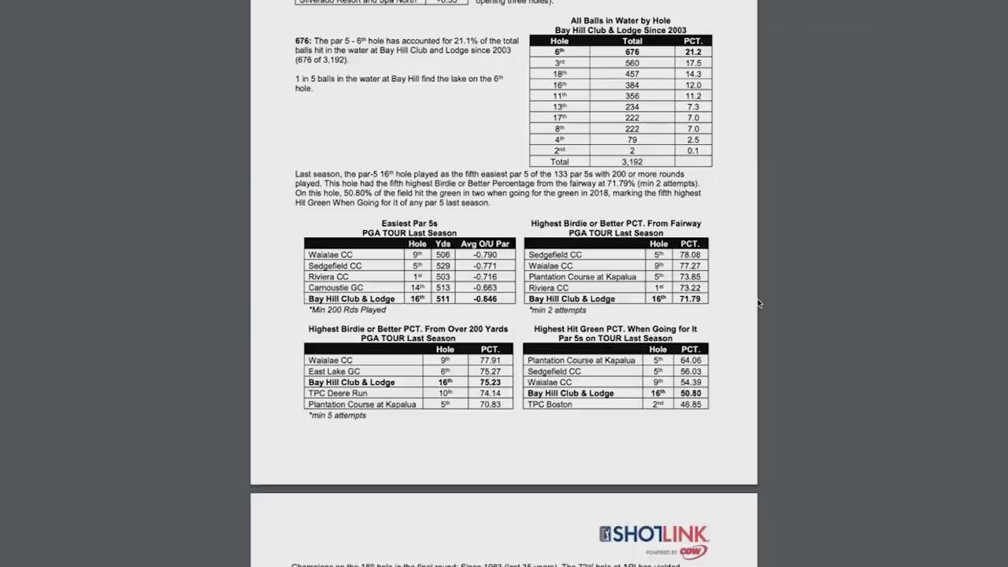
pyautogui.scroll(-1, 647, 174)
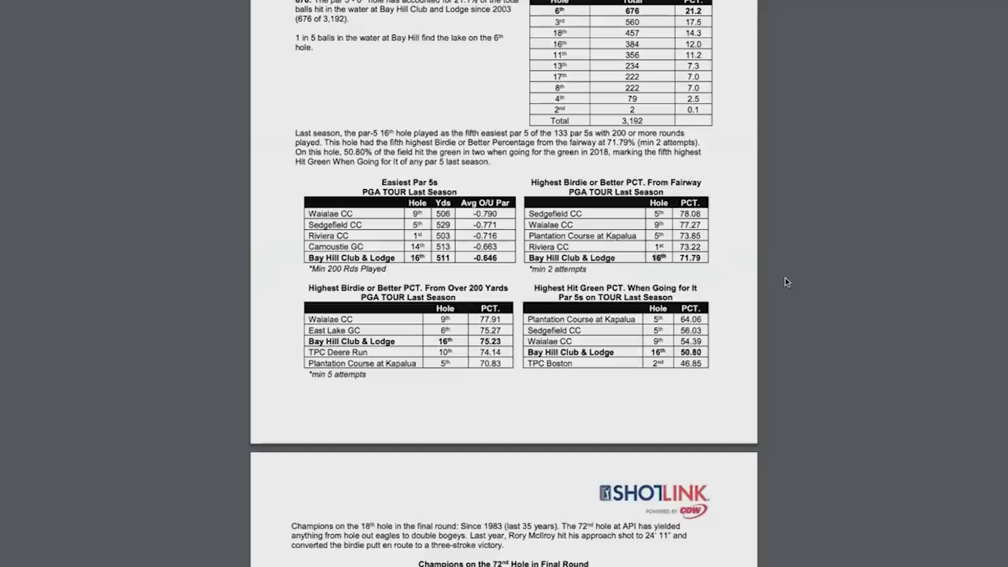
# Return to the Media Center, change to the 2017-18 schedule and open its Arnold Palmer Invitational page.
pyautogui.moveTo(821, 50)
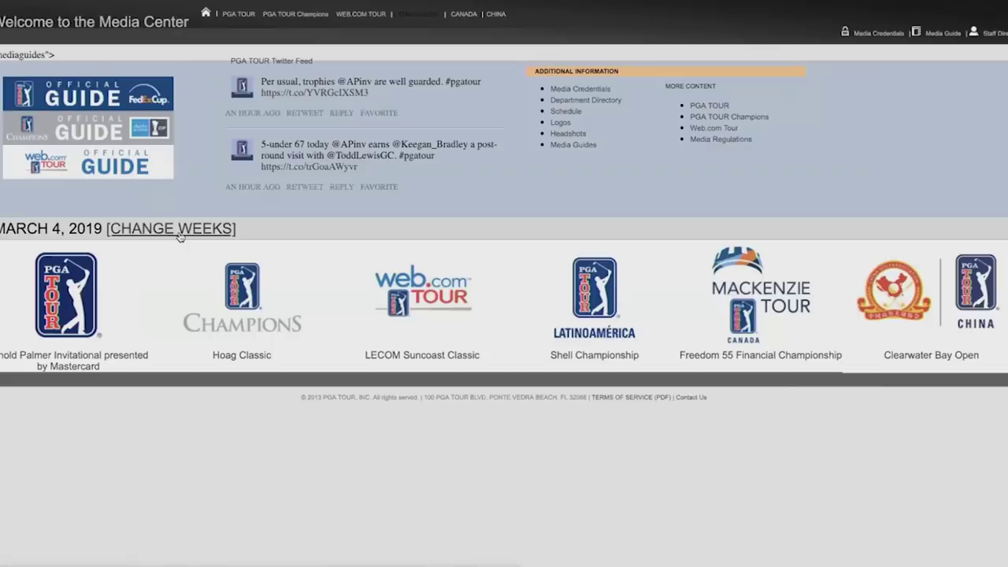
pyautogui.click(179, 237)
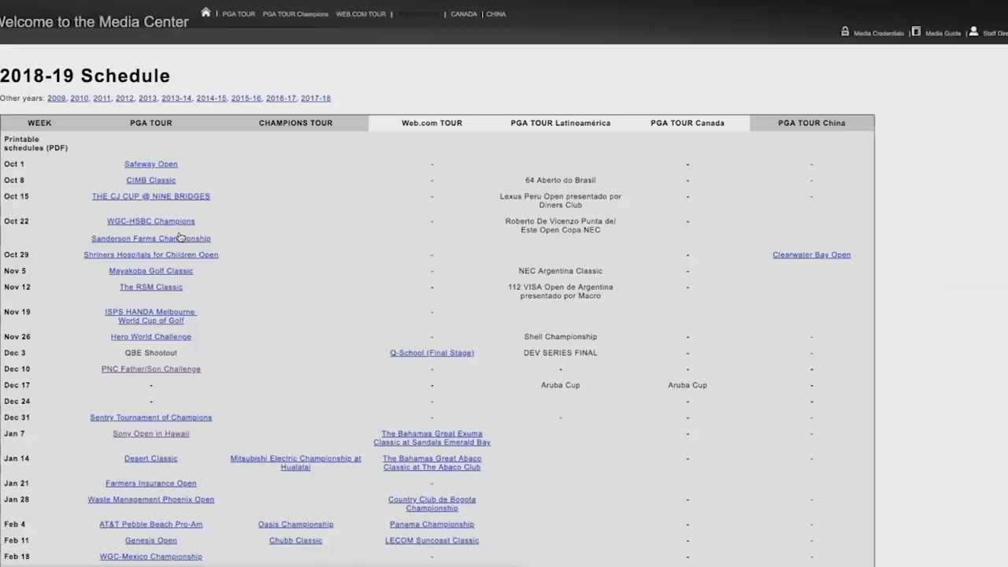
pyautogui.scroll(-5, 310, 323)
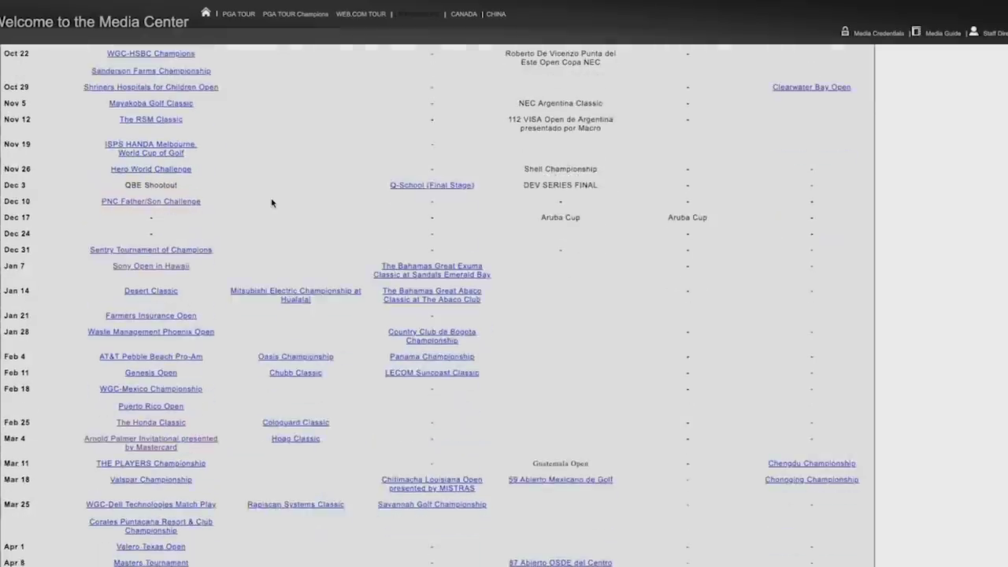
pyautogui.scroll(5, 271, 203)
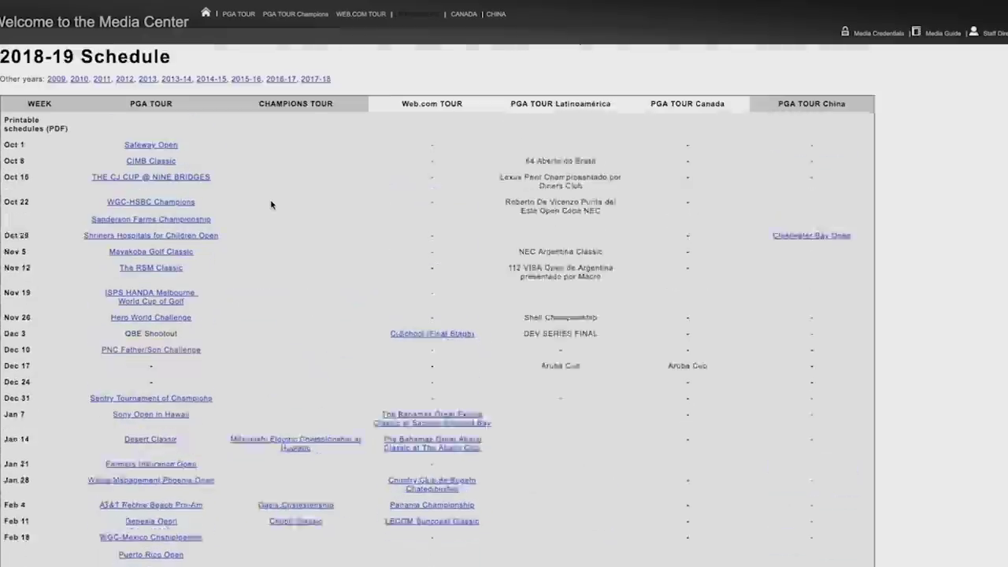
pyautogui.click(316, 99)
pyautogui.scroll(-5, 200, 303)
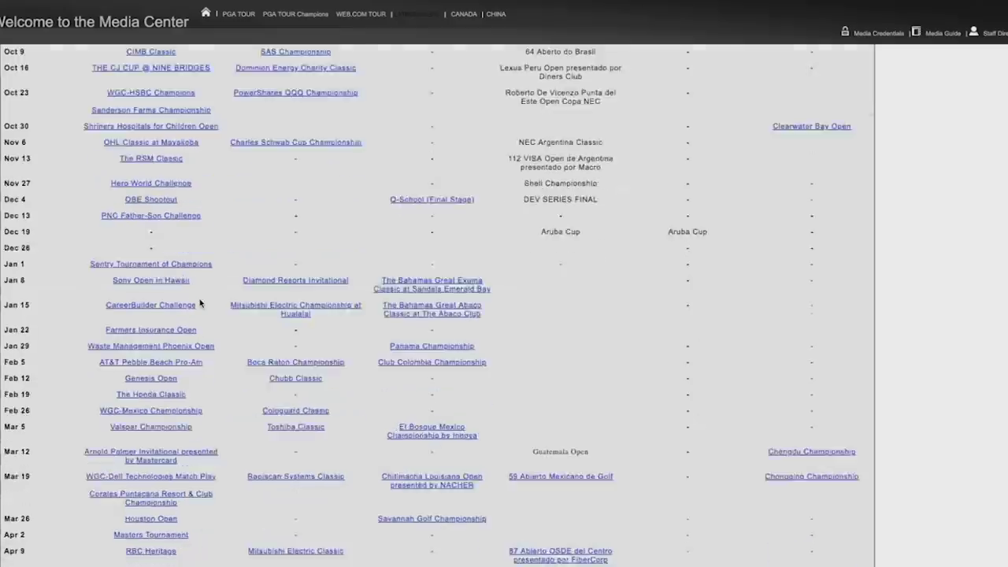
pyautogui.scroll(-1, 165, 309)
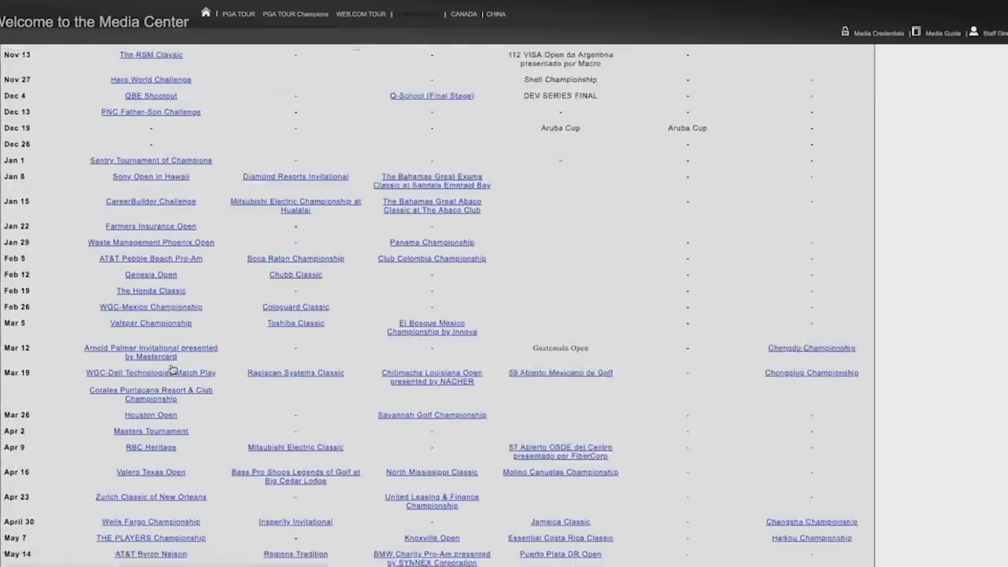
pyautogui.click(153, 329)
pyautogui.scroll(-3, 686, 333)
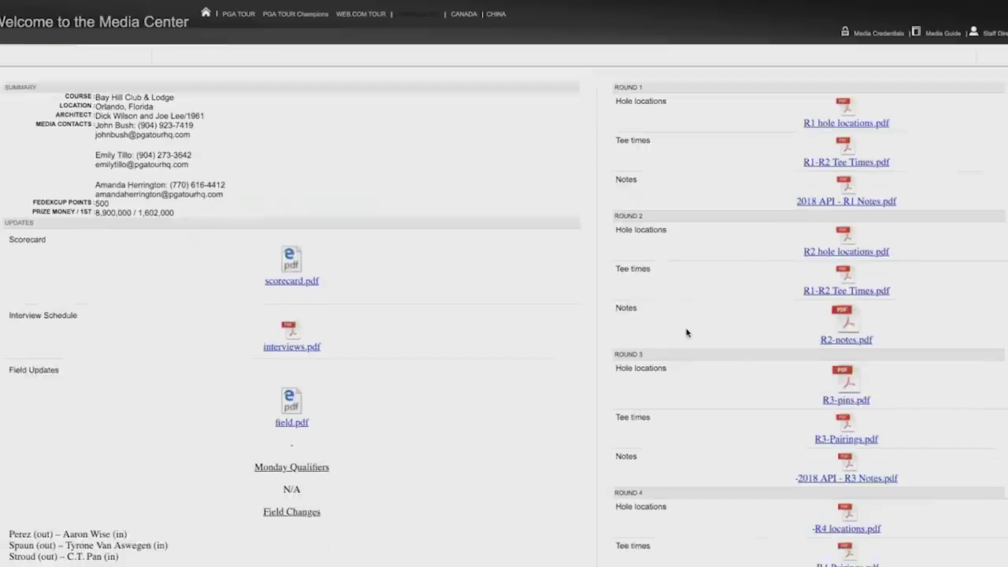
# Open the 2018 notes PDFs for rounds 1 to 4 in separate tabs and check the weather in the first-round notes.
pyautogui.rightClick(866, 191)
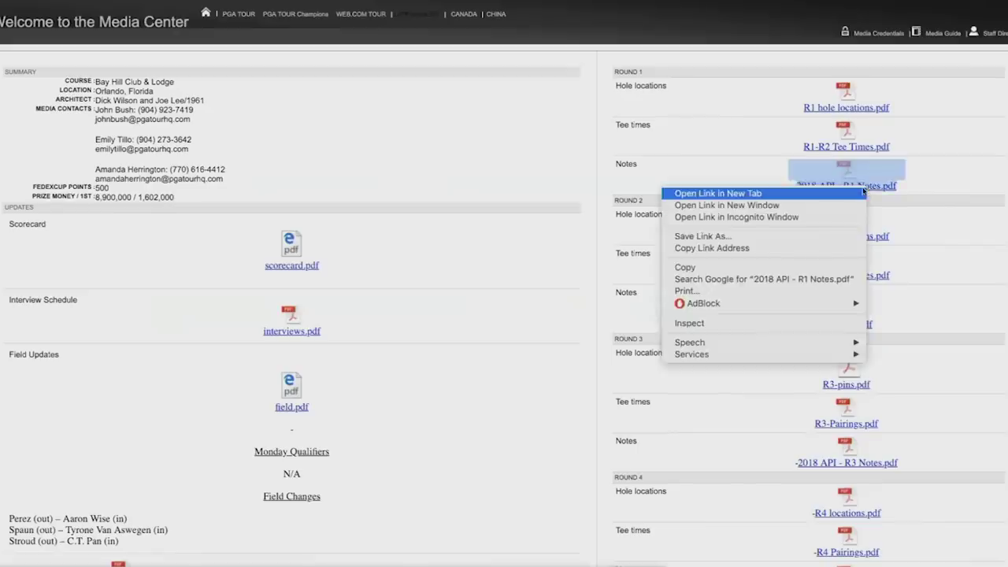
pyautogui.click(685, 194)
pyautogui.scroll(-2, 856, 257)
pyautogui.click(855, 254)
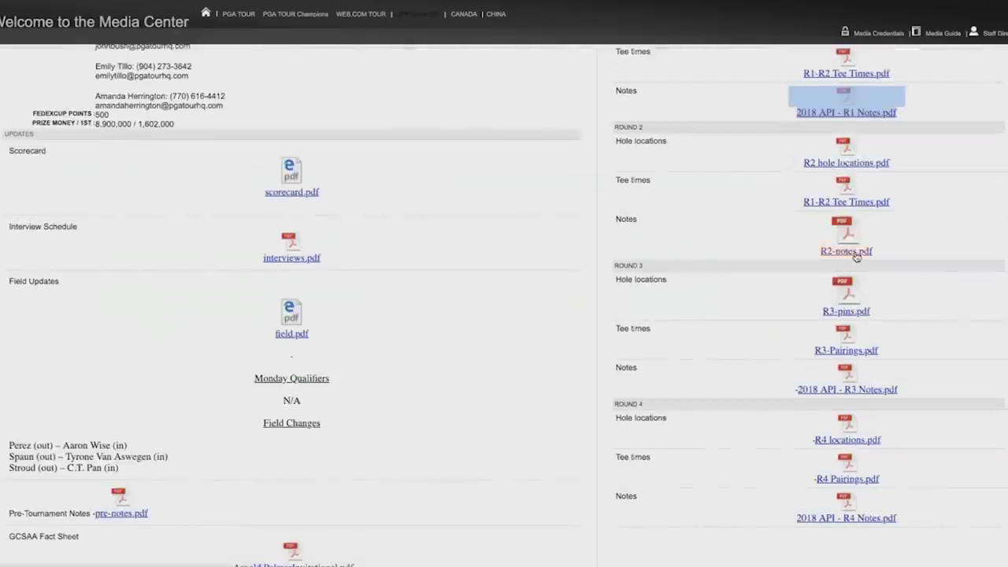
pyautogui.press('super+Left')
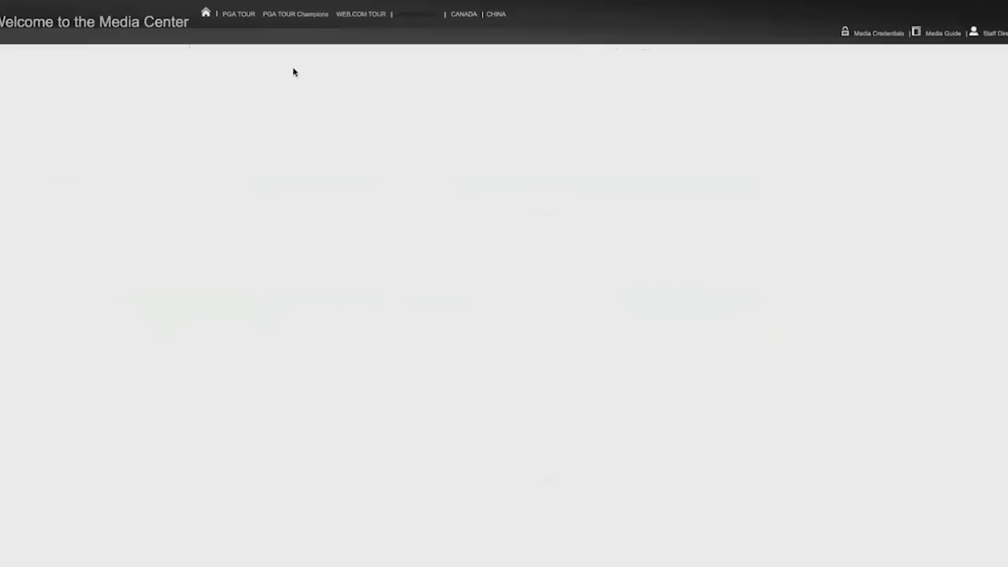
pyautogui.rightClick(855, 256)
pyautogui.click(856, 259)
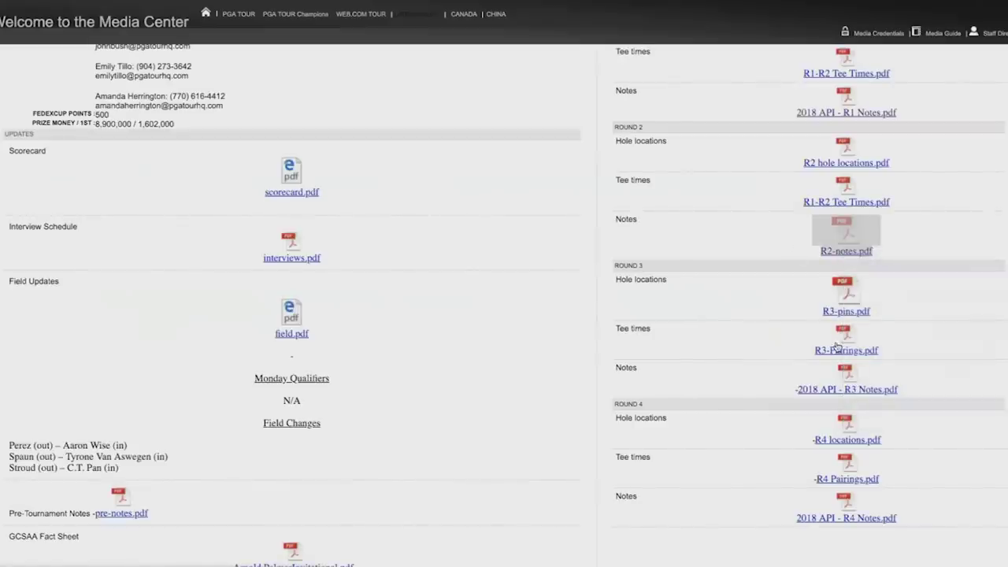
pyautogui.rightClick(811, 392)
pyautogui.click(812, 395)
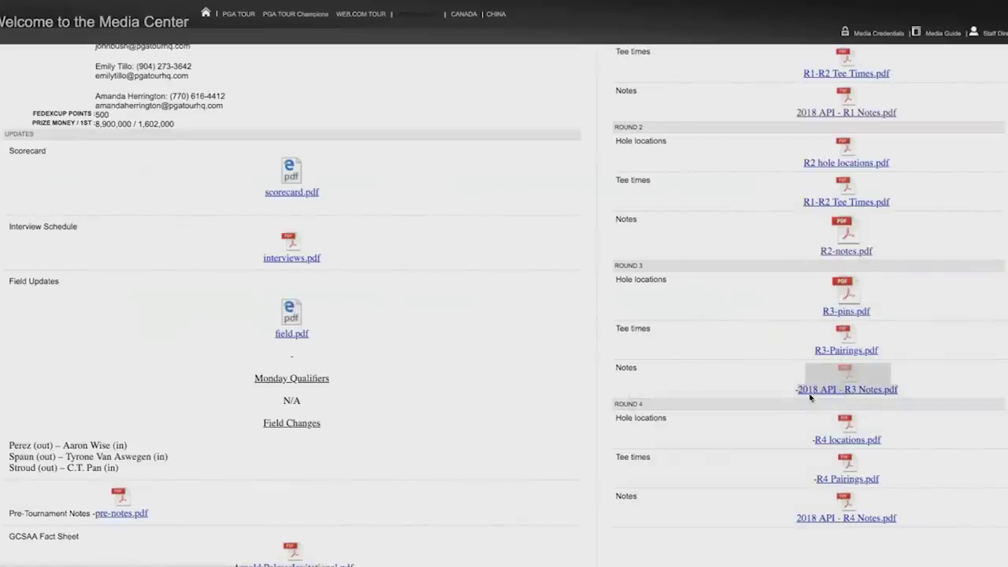
pyautogui.rightClick(862, 521)
pyautogui.click(811, 407)
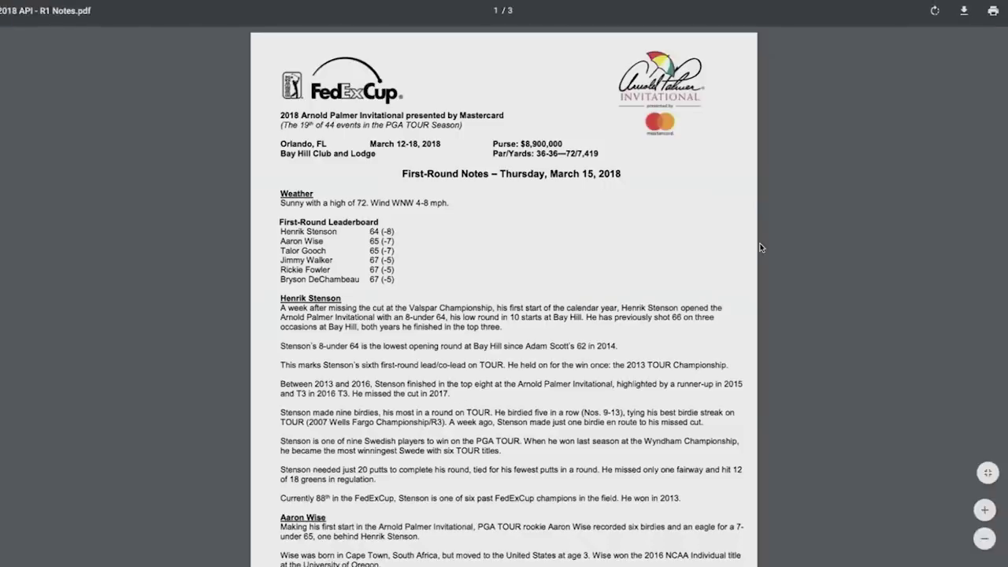
pyautogui.scroll(-1, 349, 190)
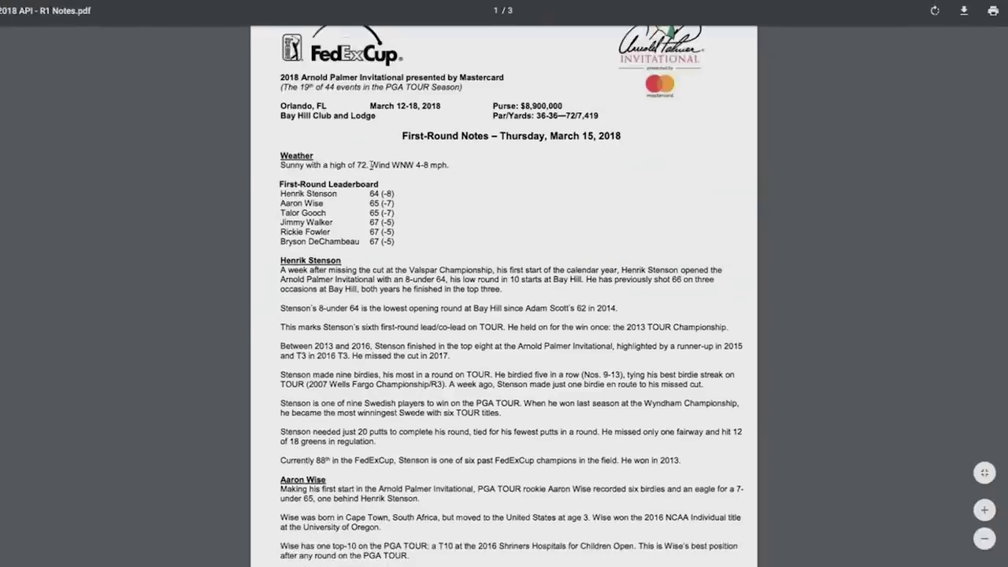
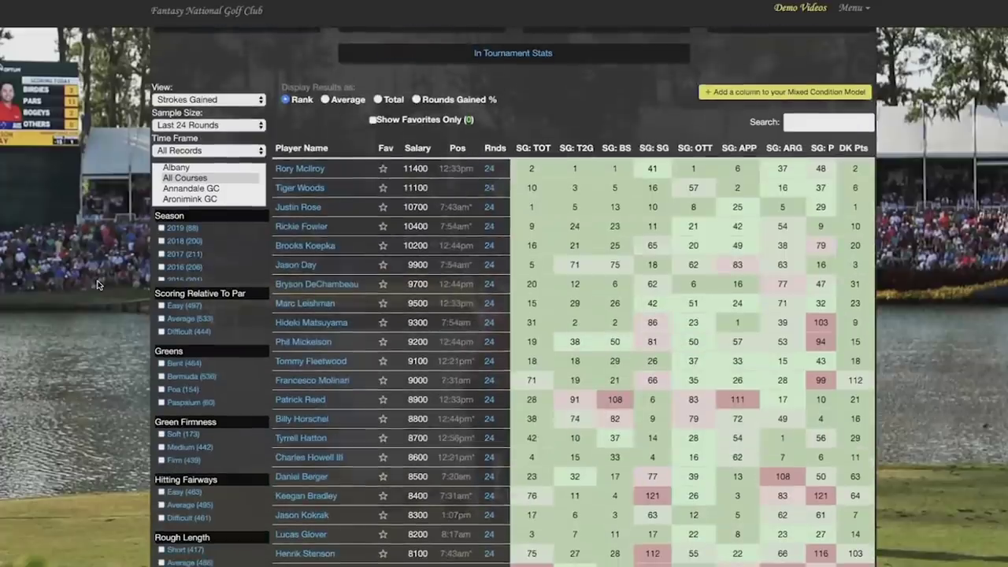
# On Fantasy National Golf Club, sort the players by SG: APP and review Hideki Matsuyama's player profile.
pyautogui.click(739, 148)
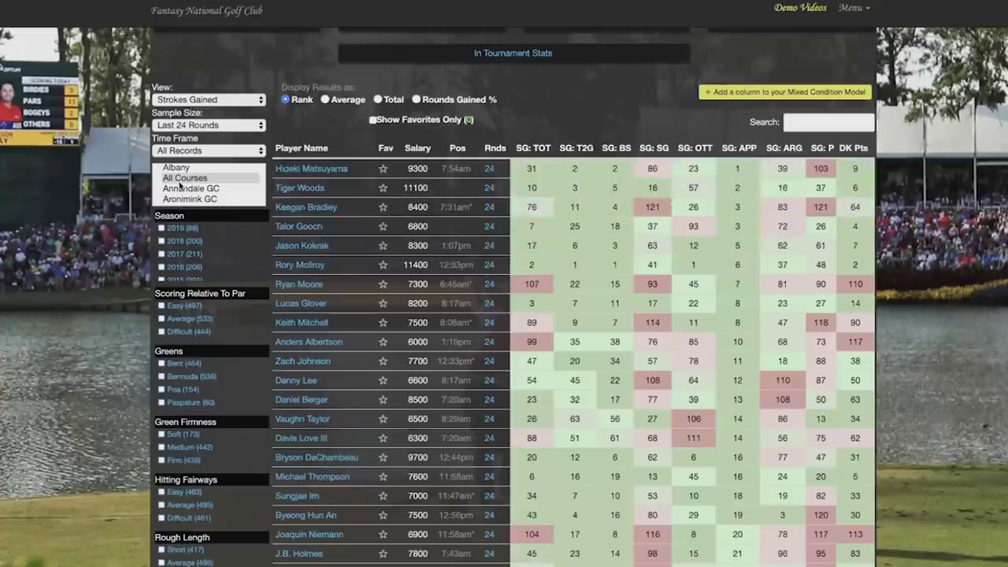
pyautogui.scroll(1, 190, 195)
pyautogui.scroll(-1, 189, 195)
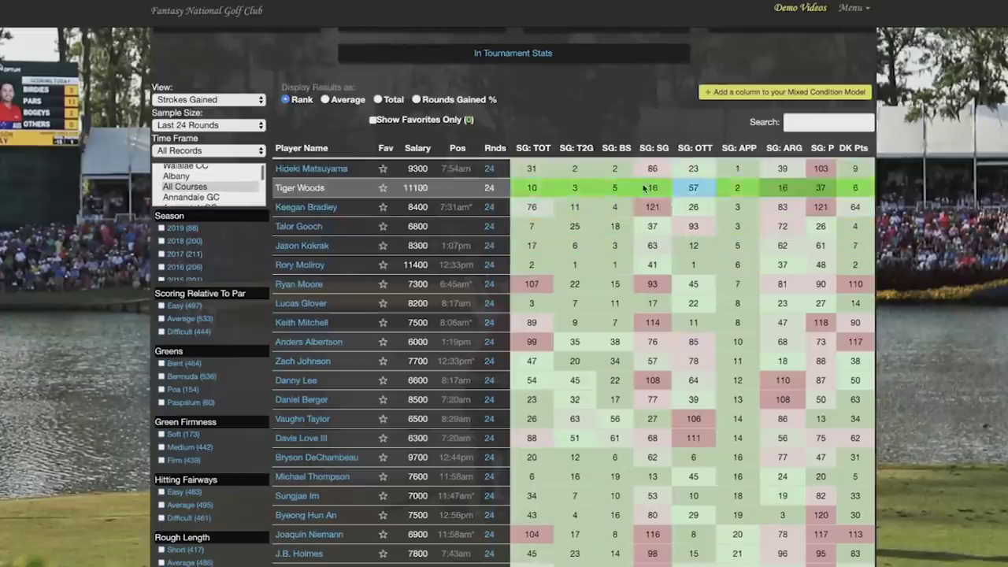
pyautogui.click(316, 167)
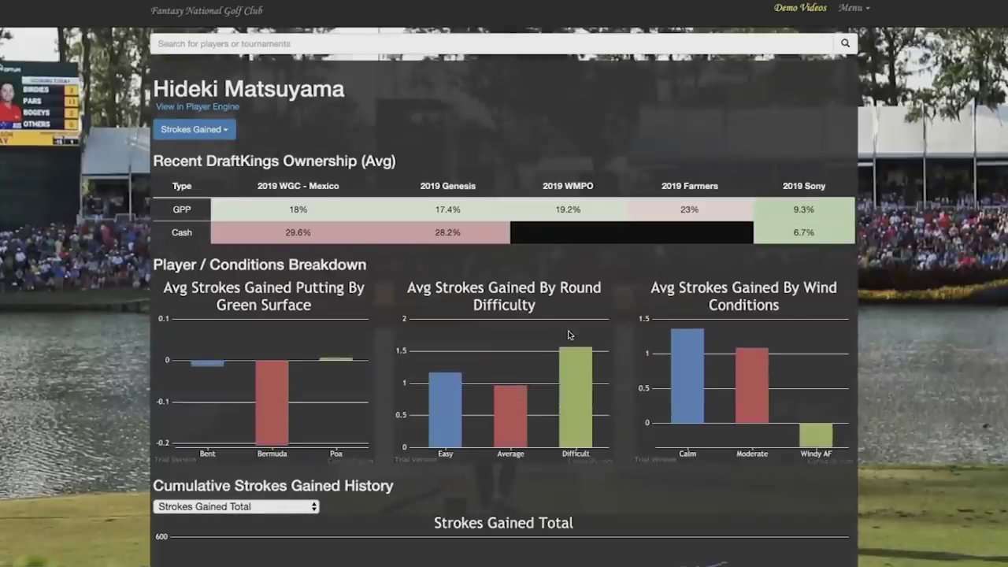
pyautogui.scroll(-5, 568, 334)
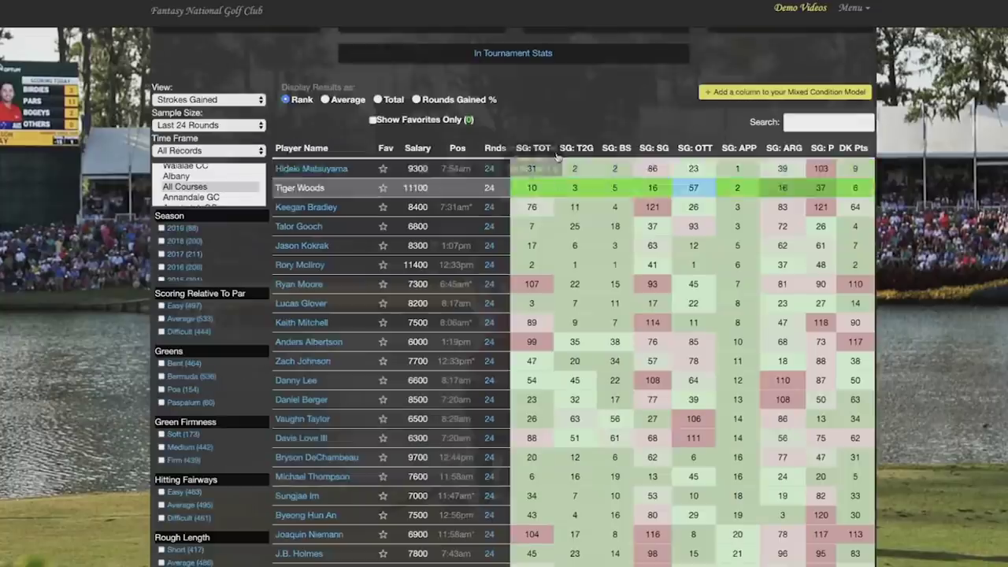
# Sort the 2019 Arnold Palmer Inv player table by salary, highest first.
pyautogui.scroll(3, 446, 229)
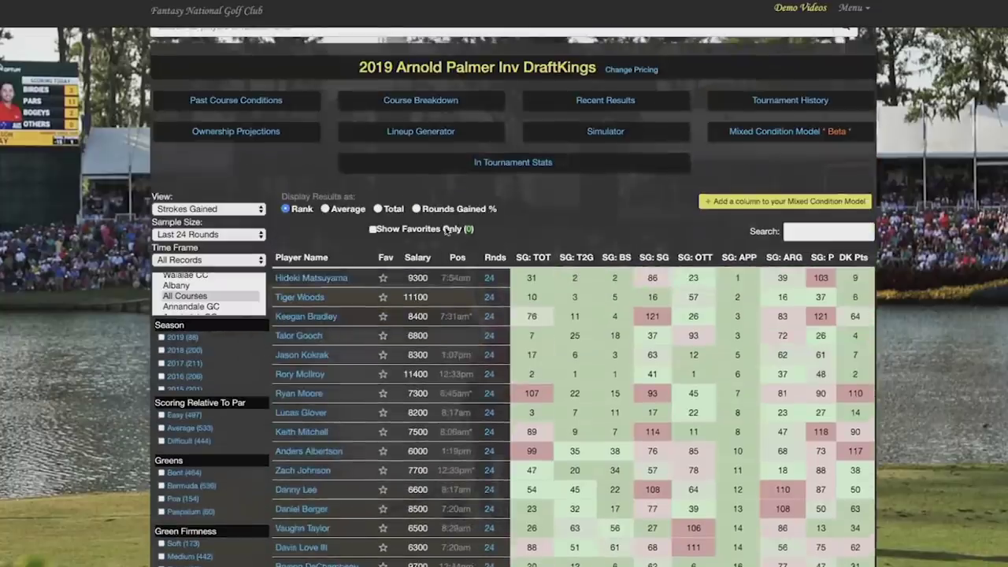
pyautogui.click(417, 258)
pyautogui.click(417, 257)
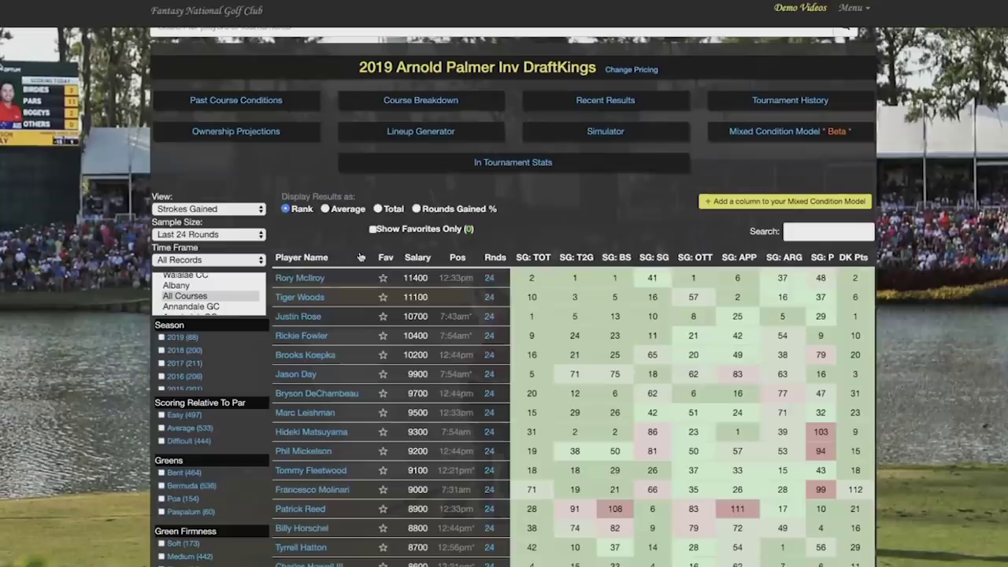
# Review Rory McIlroy's player profile and strokes-gained summary, filtering the event history by "arn".
pyautogui.click(297, 279)
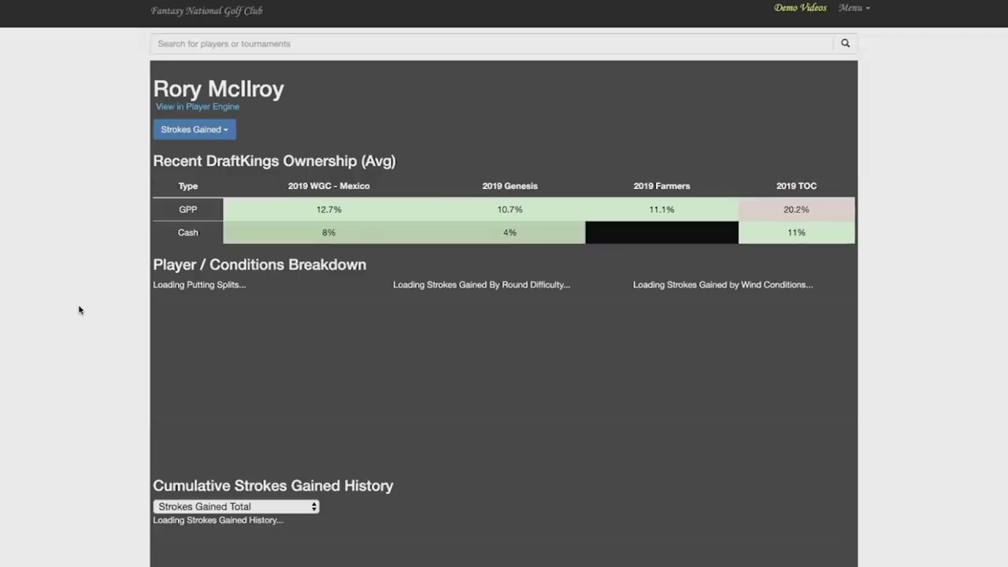
pyautogui.scroll(-8, 79, 309)
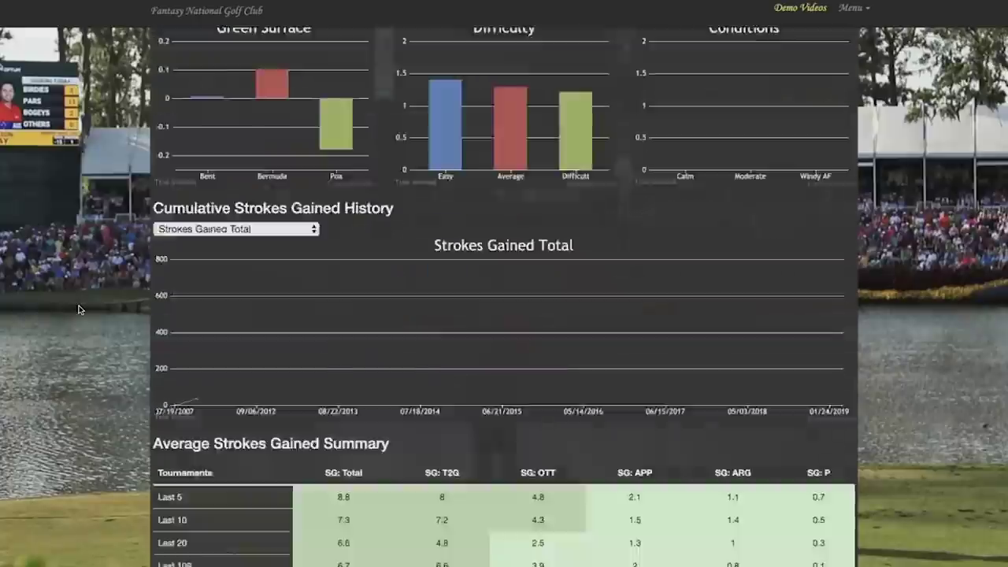
pyautogui.scroll(-3, 79, 310)
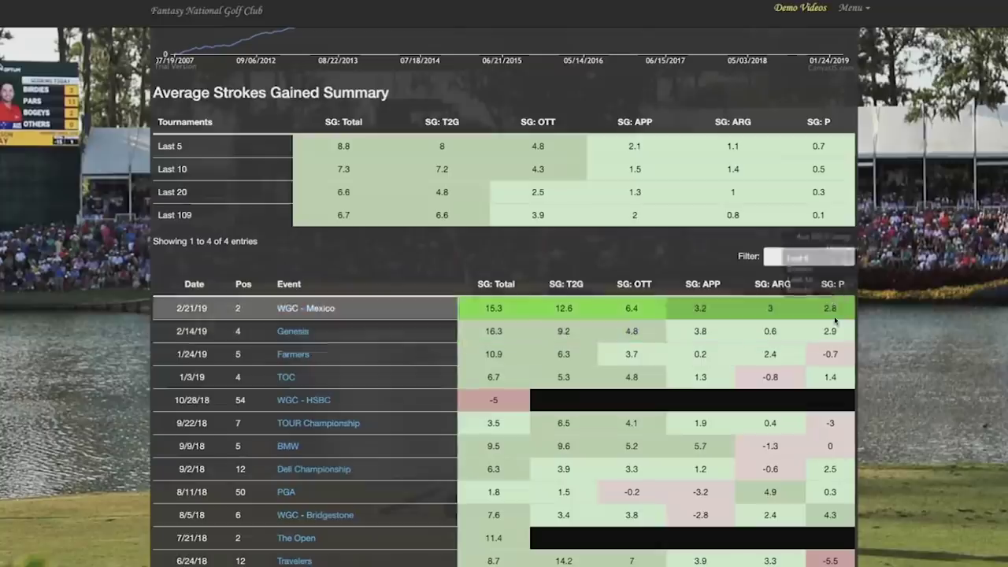
pyautogui.click(821, 249)
pyautogui.write('arn')
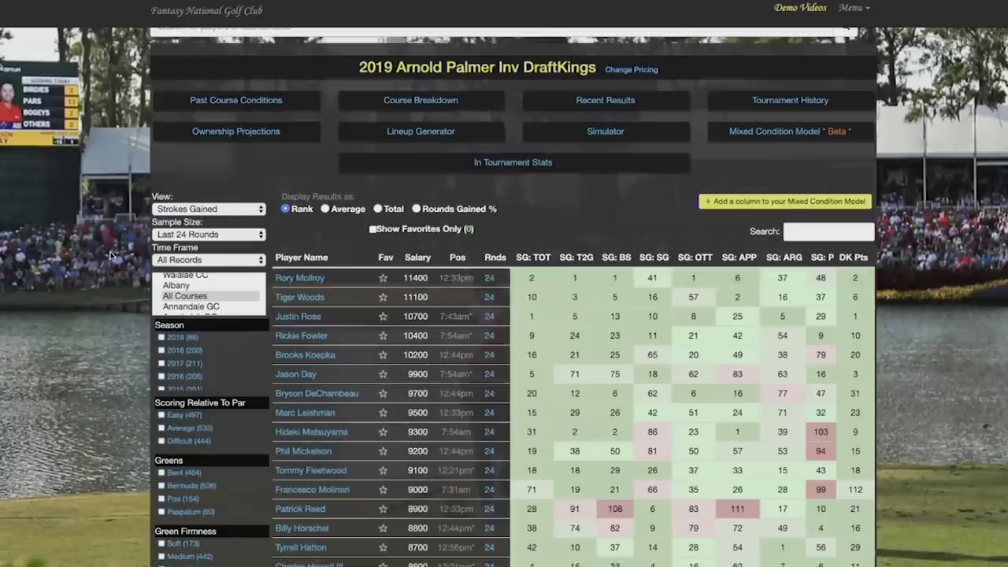
# Look over the salary-sorted player table, open the In Tournament Stats and display the results as totals.
pyautogui.scroll(-1, 110, 256)
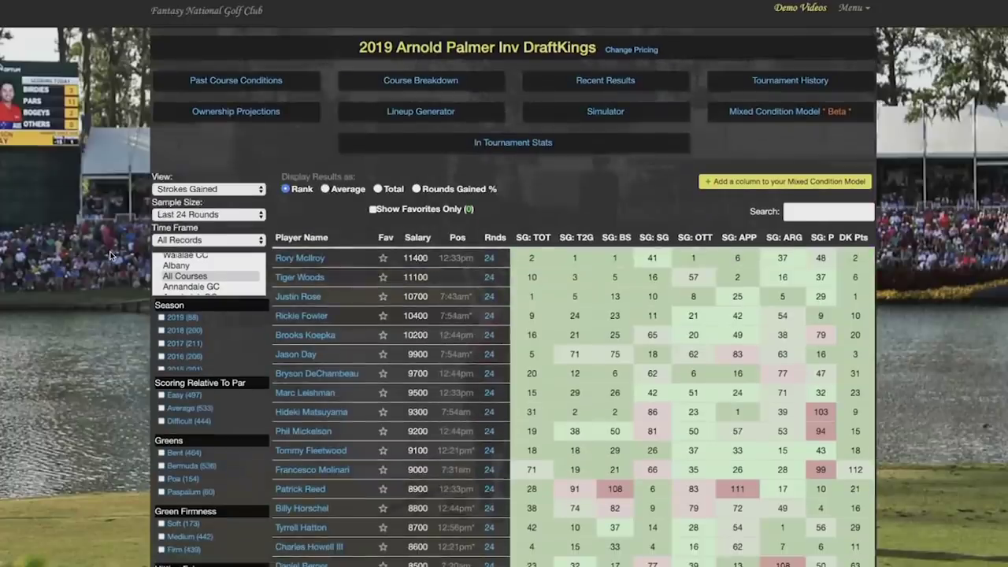
pyautogui.scroll(-3, 110, 256)
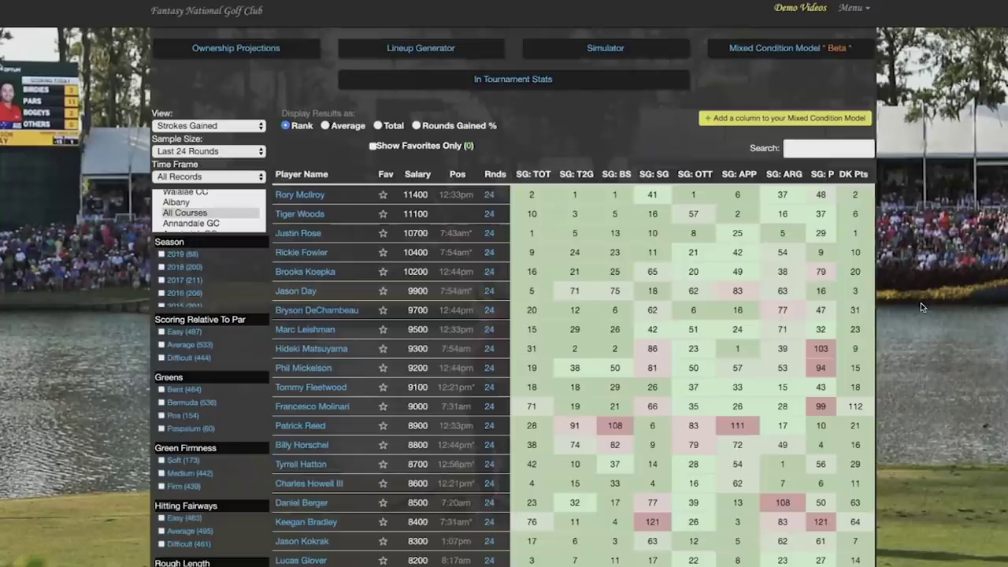
pyautogui.scroll(5, 920, 303)
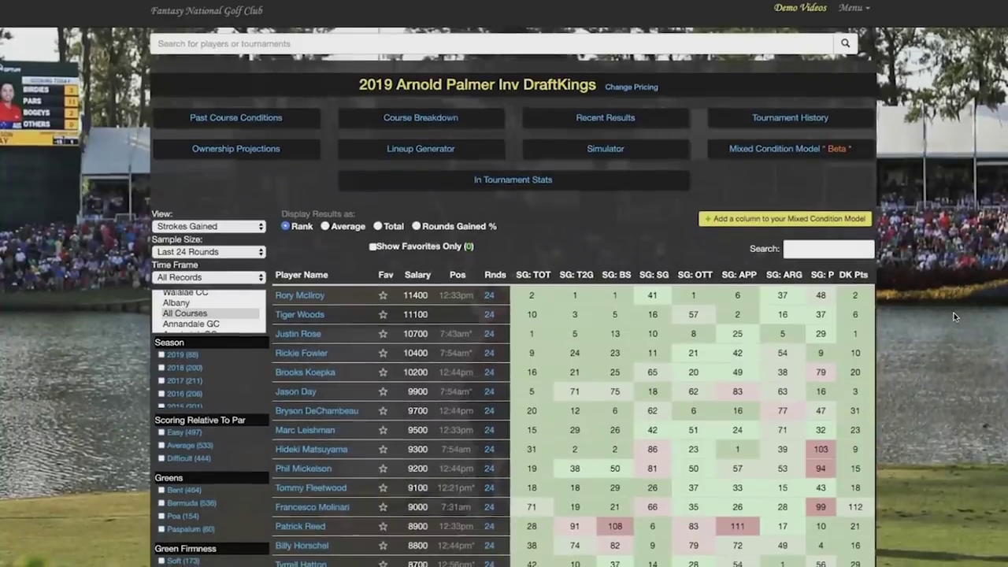
pyautogui.scroll(-2, 951, 289)
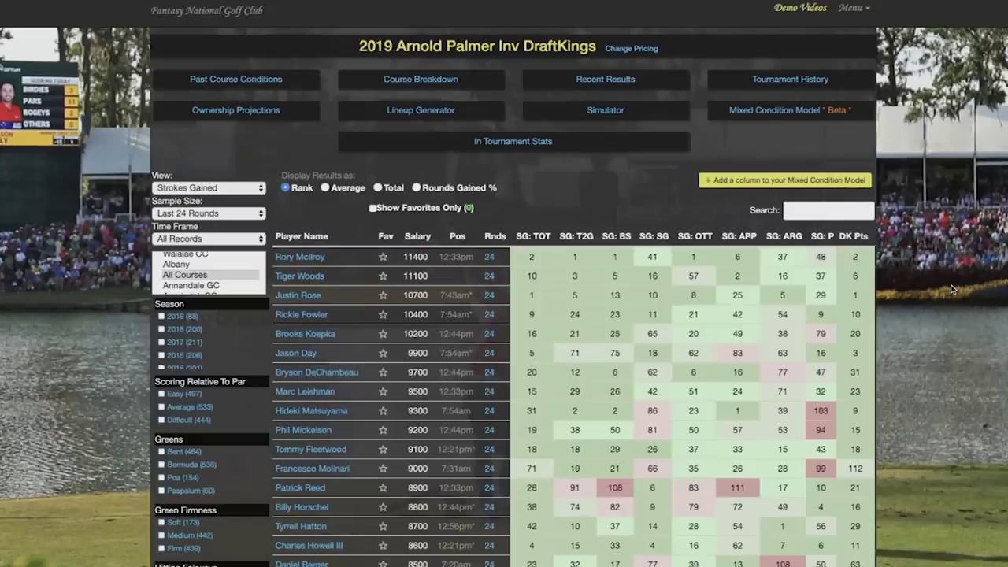
pyautogui.scroll(-1, 952, 289)
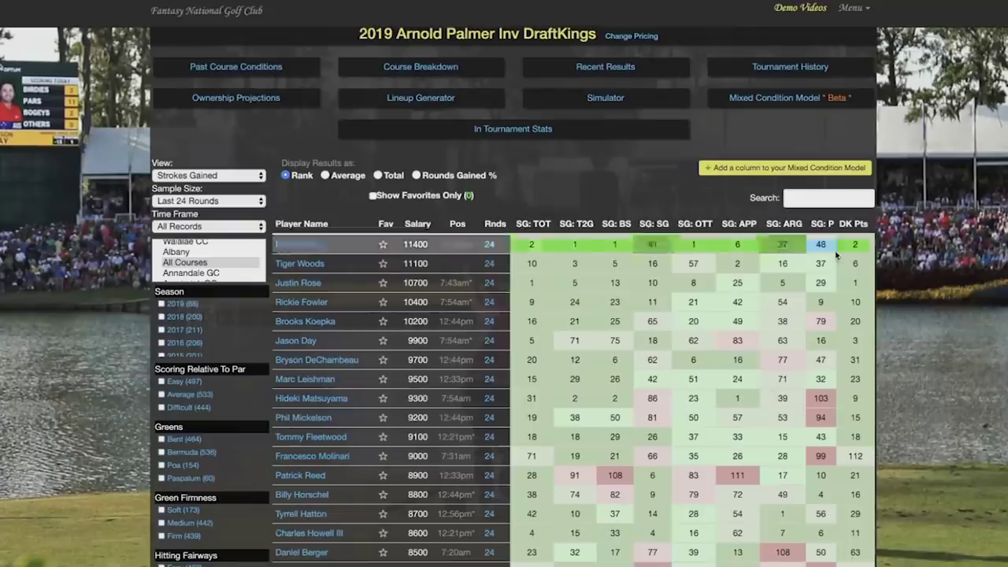
pyautogui.click(532, 129)
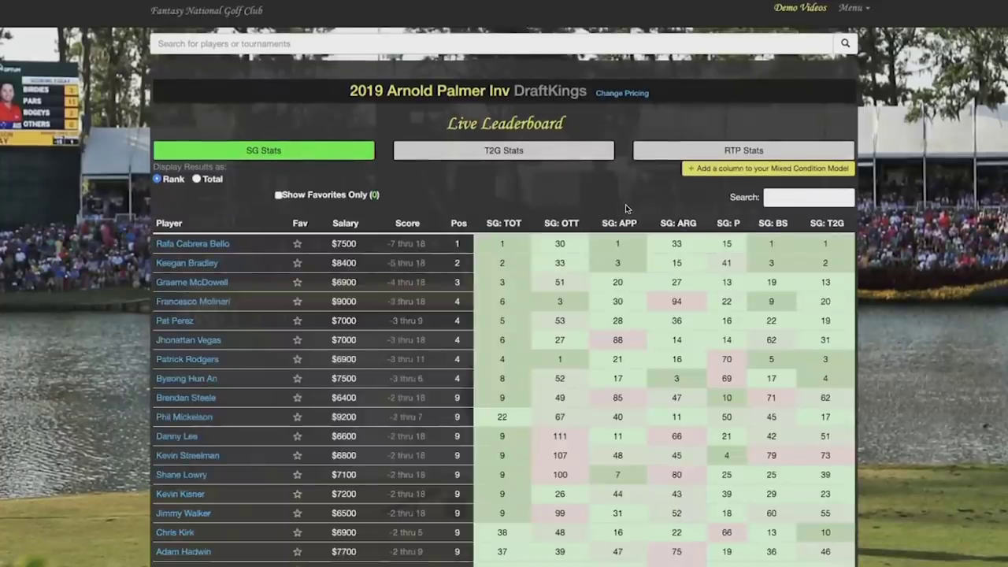
pyautogui.click(197, 178)
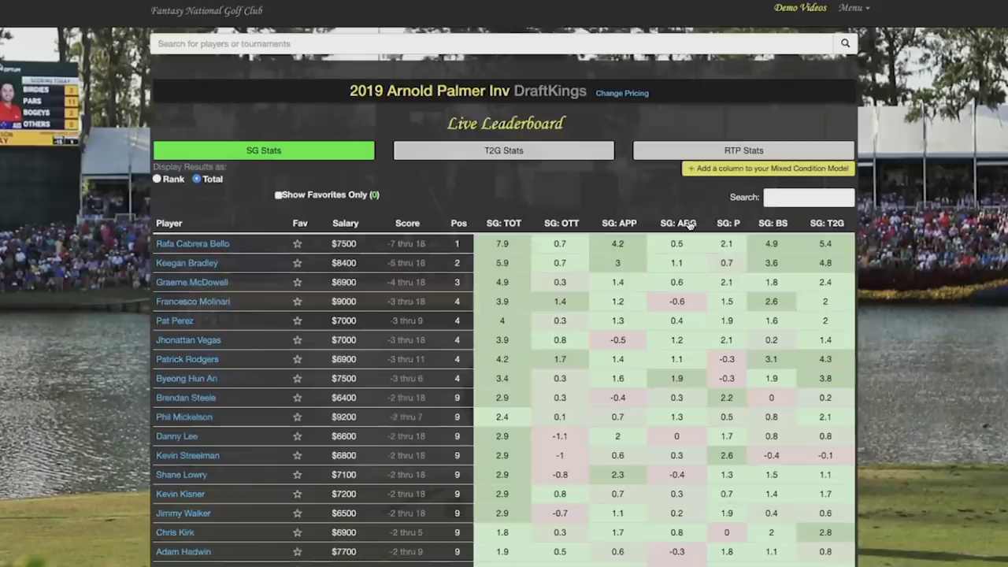
# Sort the live leaderboard by SG: APP to check Justin Rose's row, and by SG: BS to check Sung Kang's.
pyautogui.click(619, 224)
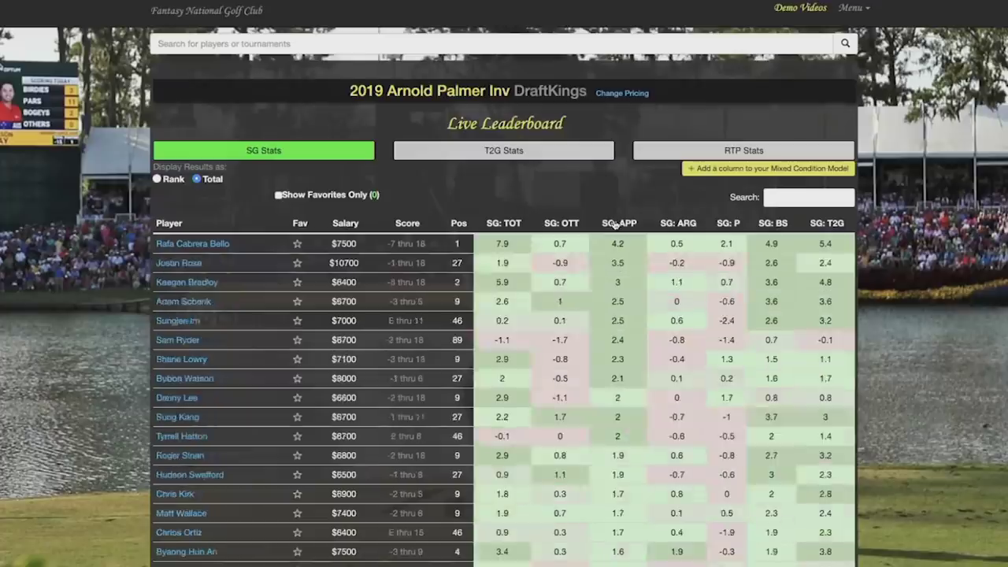
pyautogui.scroll(-2, 934, 314)
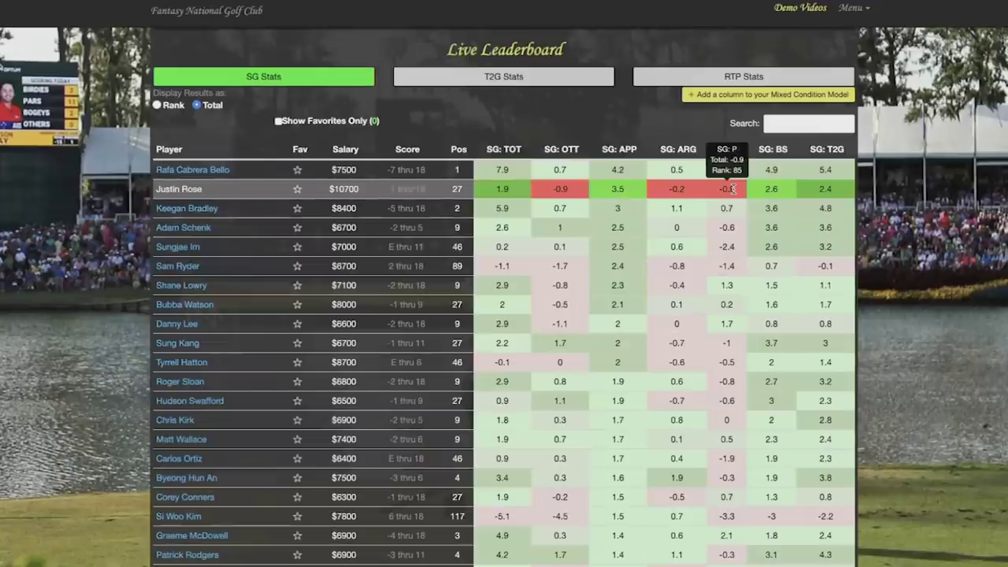
pyautogui.click(776, 149)
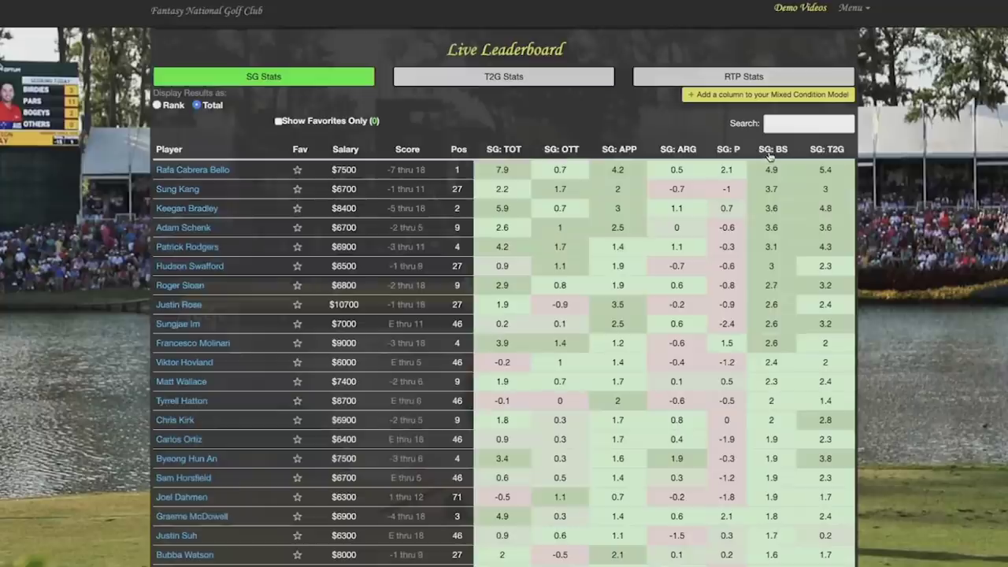
pyautogui.moveTo(773, 197)
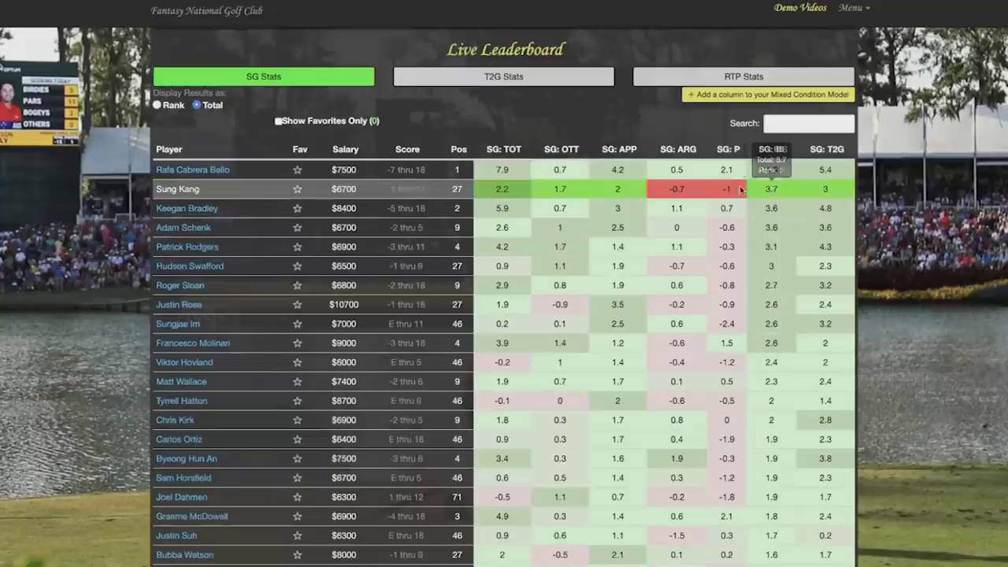
# Sort the leaderboard by SG: P from worst to best and check Sungjae Im's putting and ball-striking totals.
pyautogui.click(731, 149)
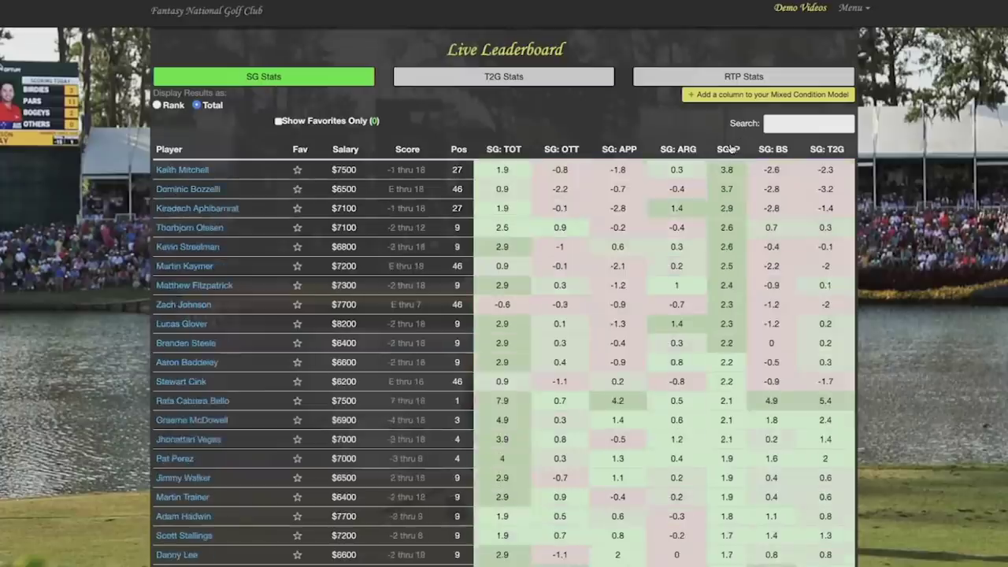
pyautogui.click(730, 149)
pyautogui.moveTo(776, 197)
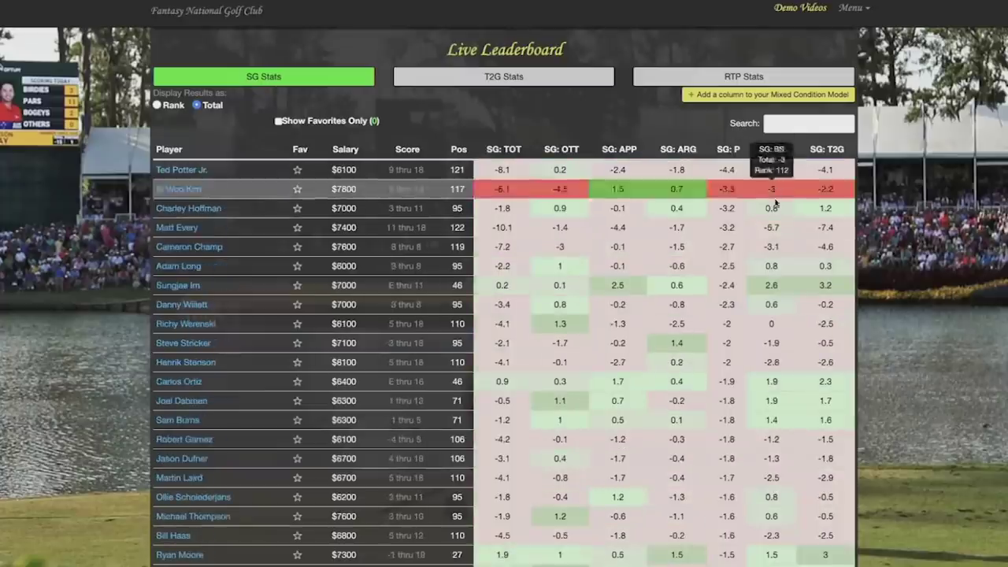
pyautogui.moveTo(727, 285)
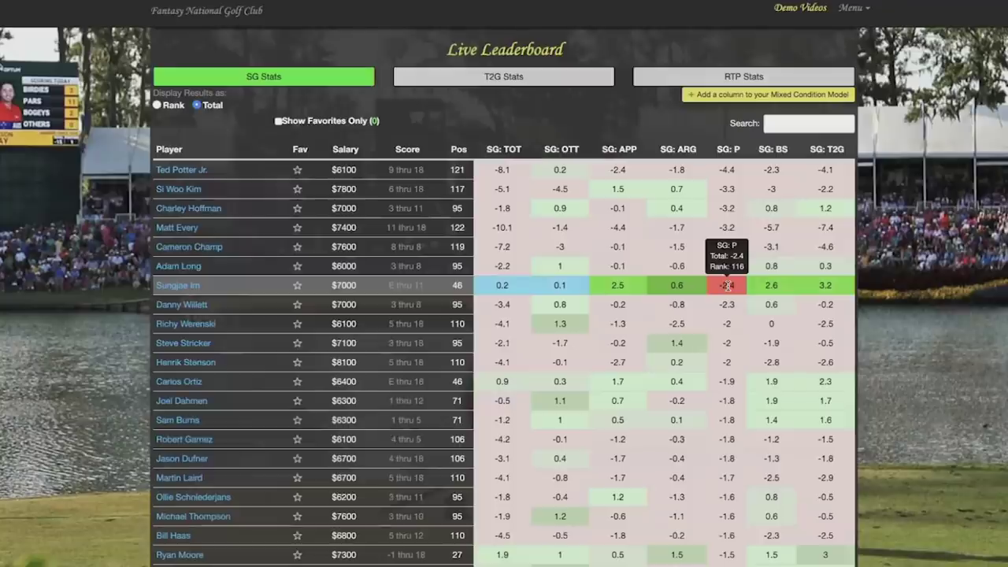
pyautogui.moveTo(784, 288)
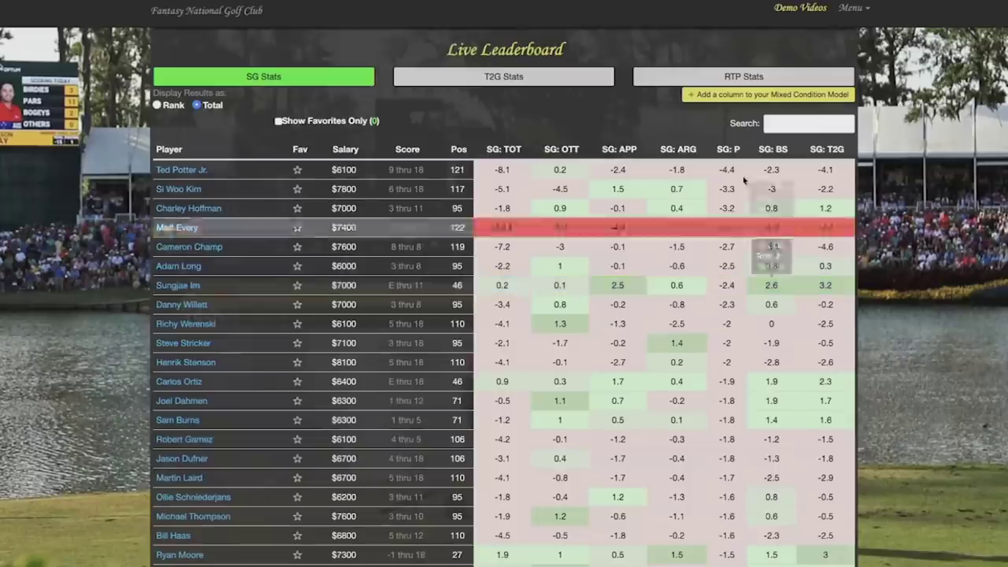
# Sort SG: P from best to worst and compare the putting and ball-striking numbers of Keith Mitchell and Kiradech Aphibarnrat.
pyautogui.click(718, 148)
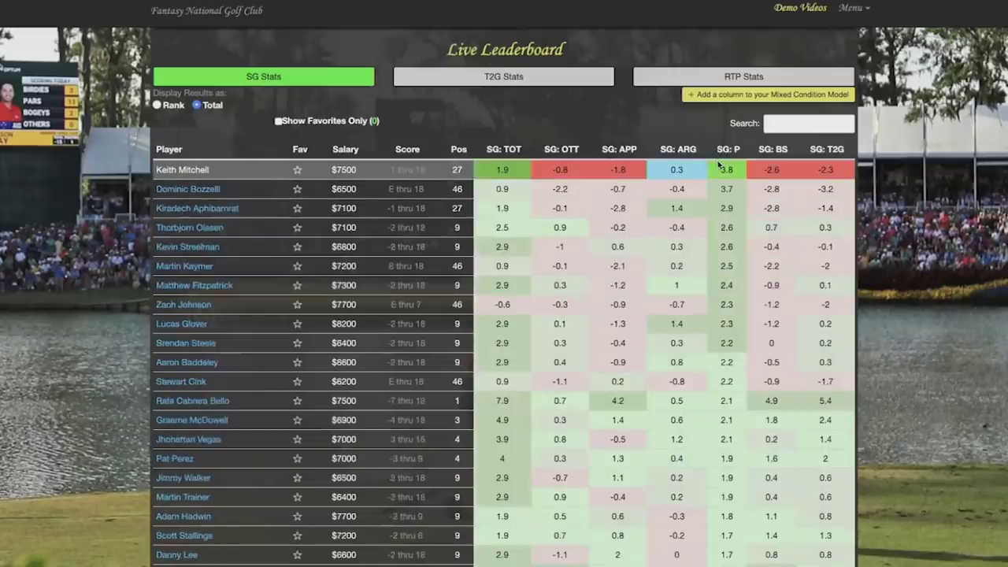
pyautogui.moveTo(729, 168)
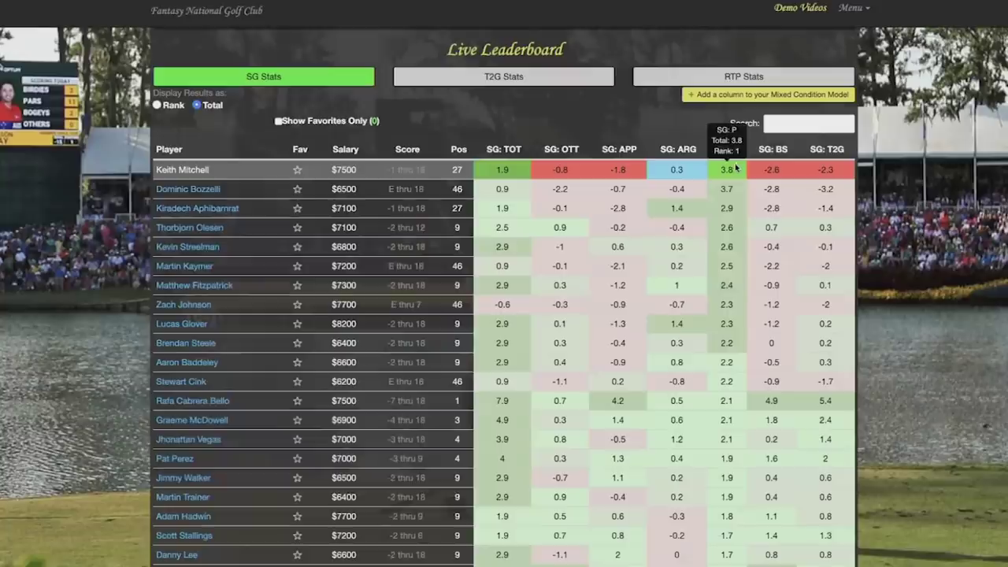
pyautogui.moveTo(777, 171)
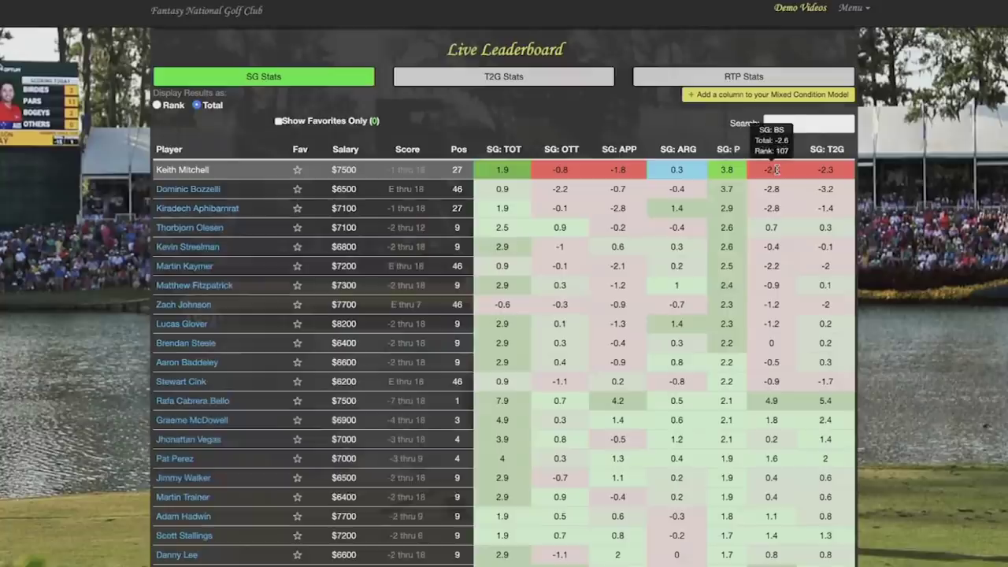
pyautogui.moveTo(736, 209)
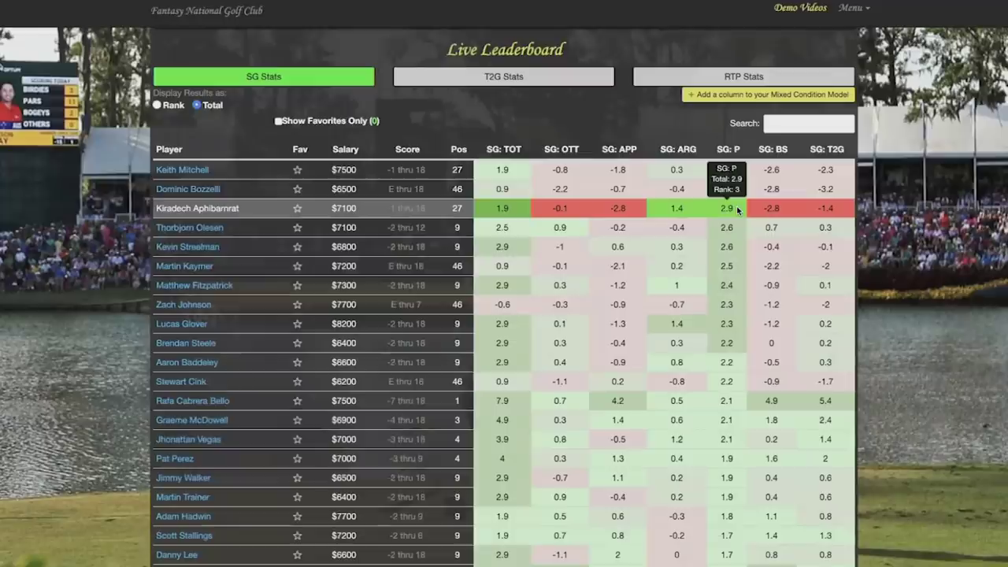
pyautogui.moveTo(782, 214)
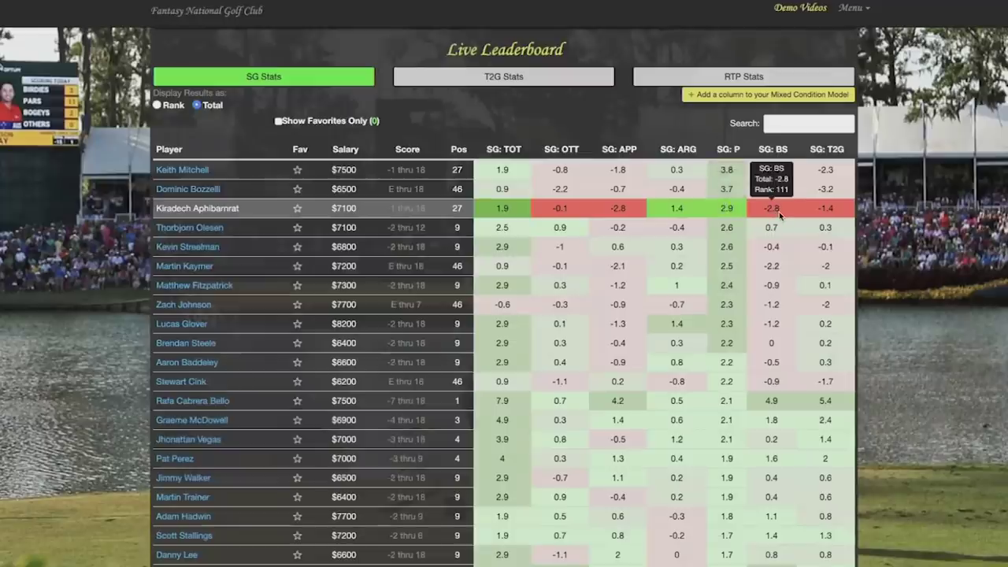
pyautogui.moveTo(602, 213)
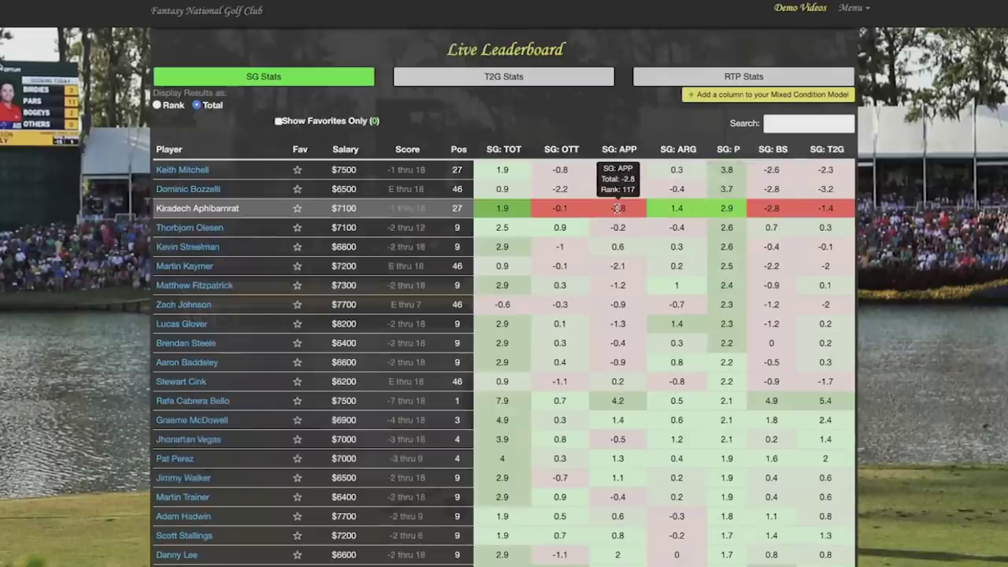
# Reverse the SG: P order to recheck Sungjae Im's ball striking, and return to the best putters first.
pyautogui.click(732, 152)
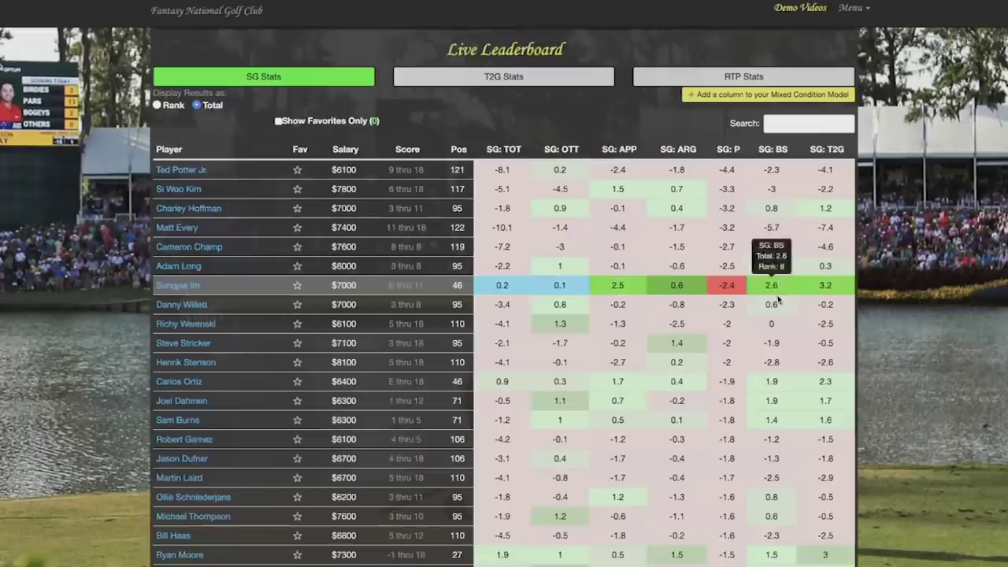
pyautogui.click(729, 152)
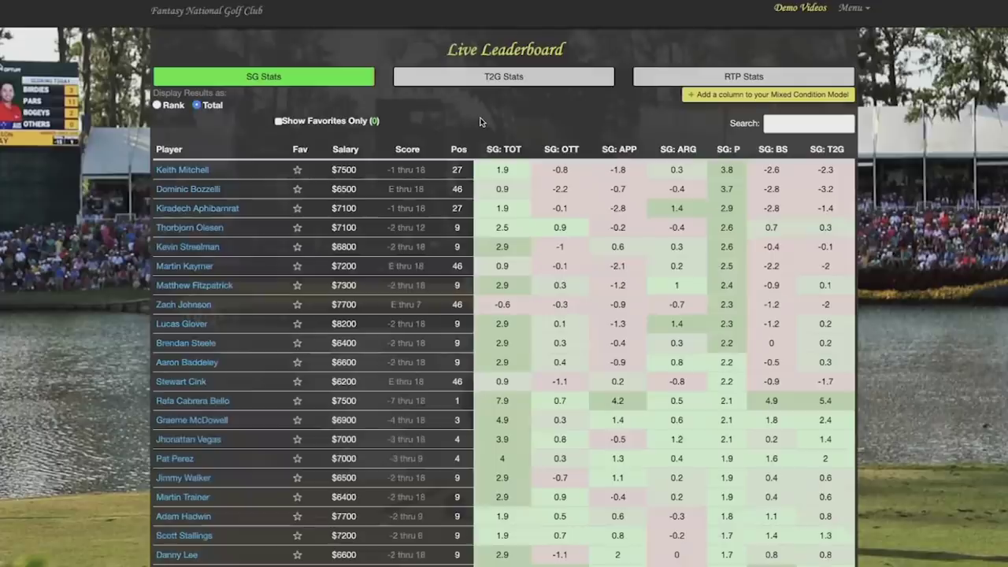
pyautogui.scroll(-1, 479, 120)
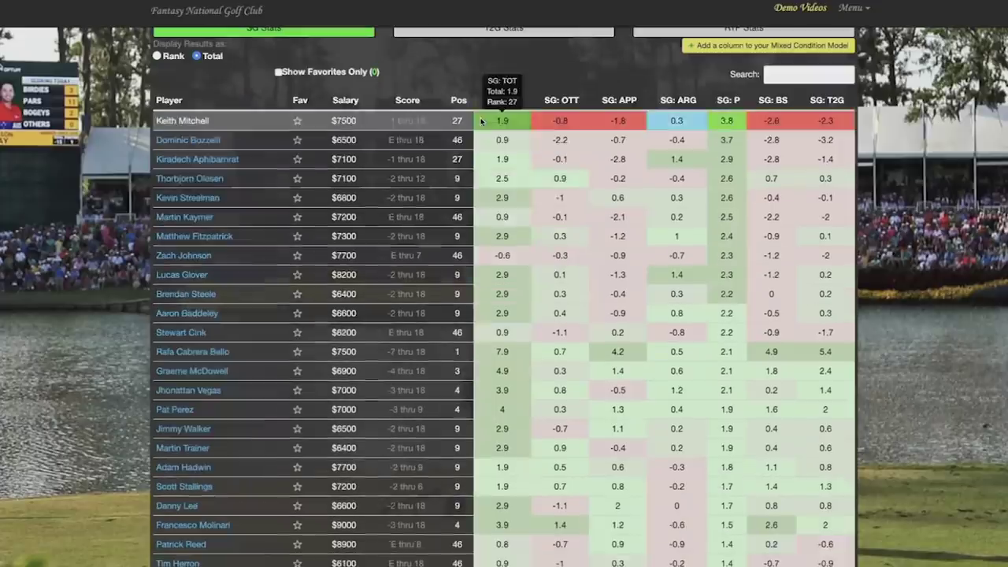
# Mark Sungjae Im, Keith Mitchell and Dominic Bozzelli as favorites and show only the favorites on the leaderboard.
pyautogui.click(726, 101)
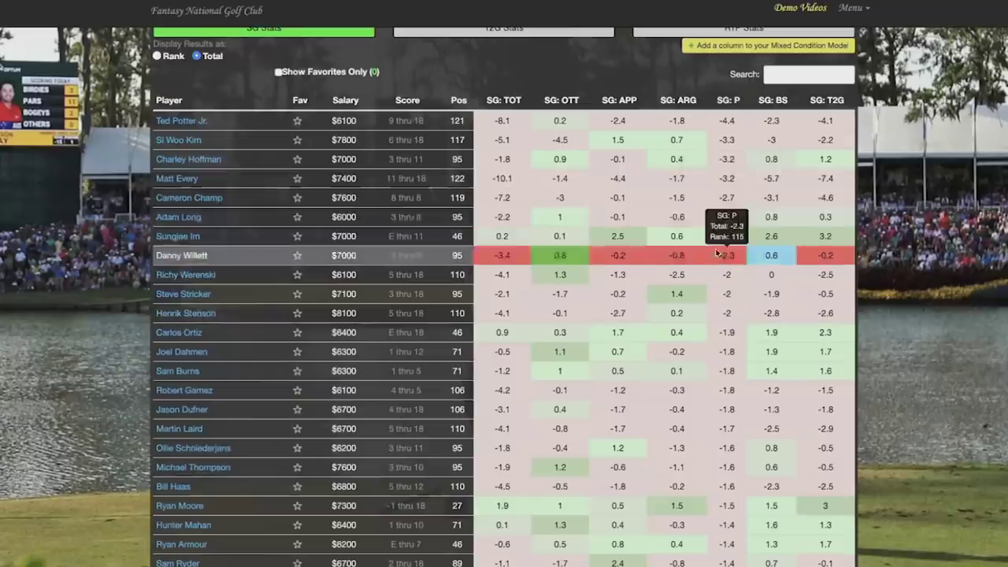
pyautogui.click(297, 237)
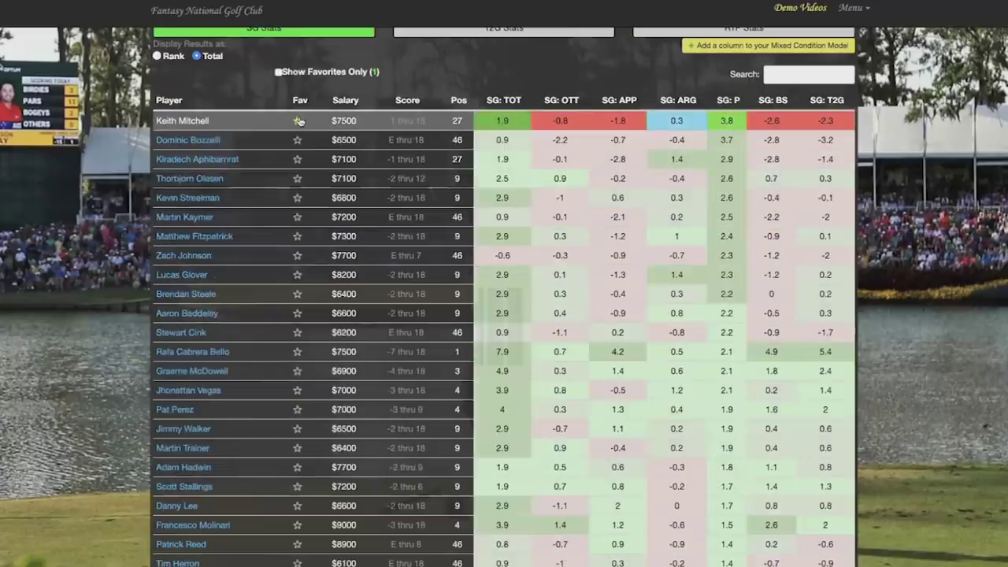
pyautogui.click(299, 121)
pyautogui.click(297, 140)
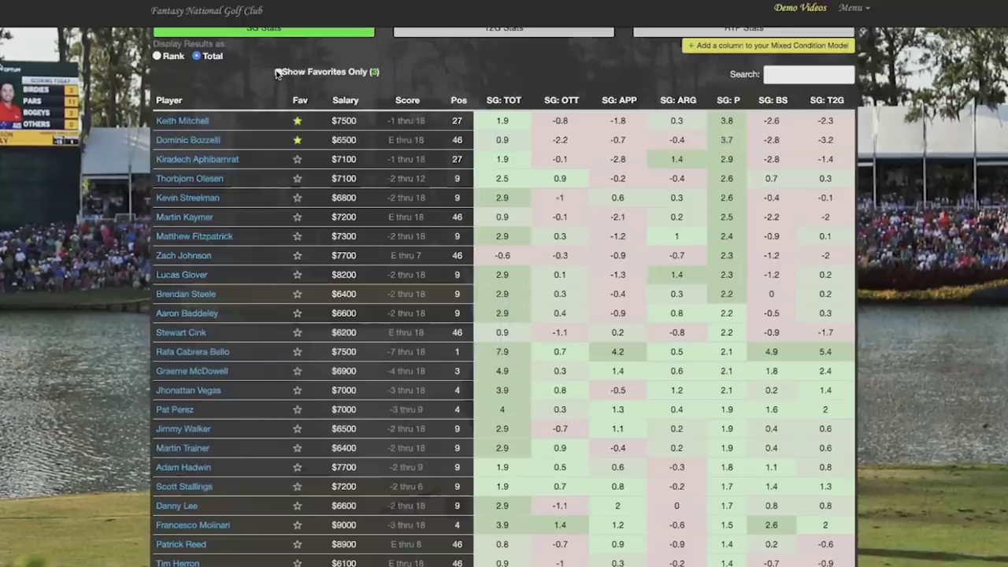
pyautogui.click(277, 72)
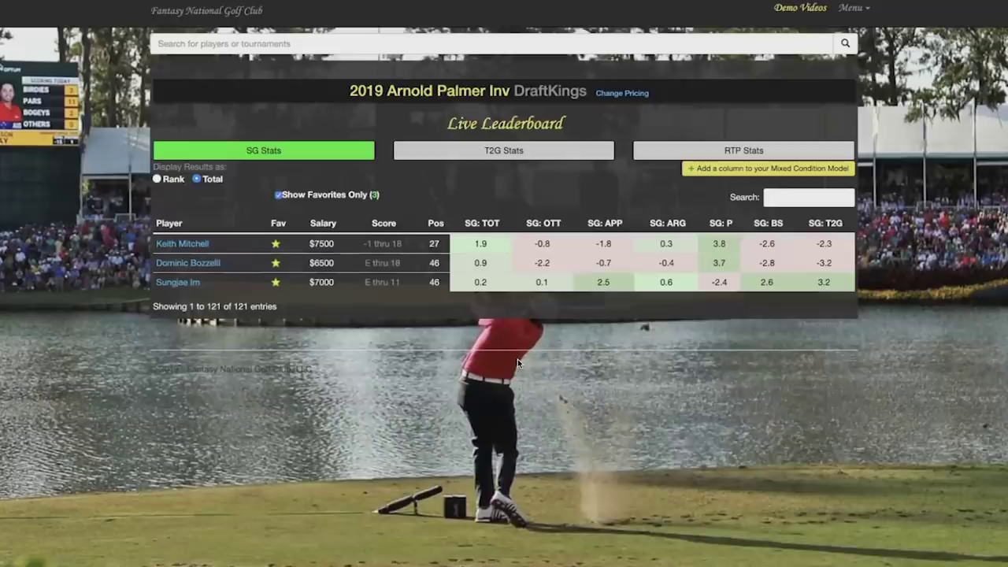
pyautogui.moveTo(724, 245)
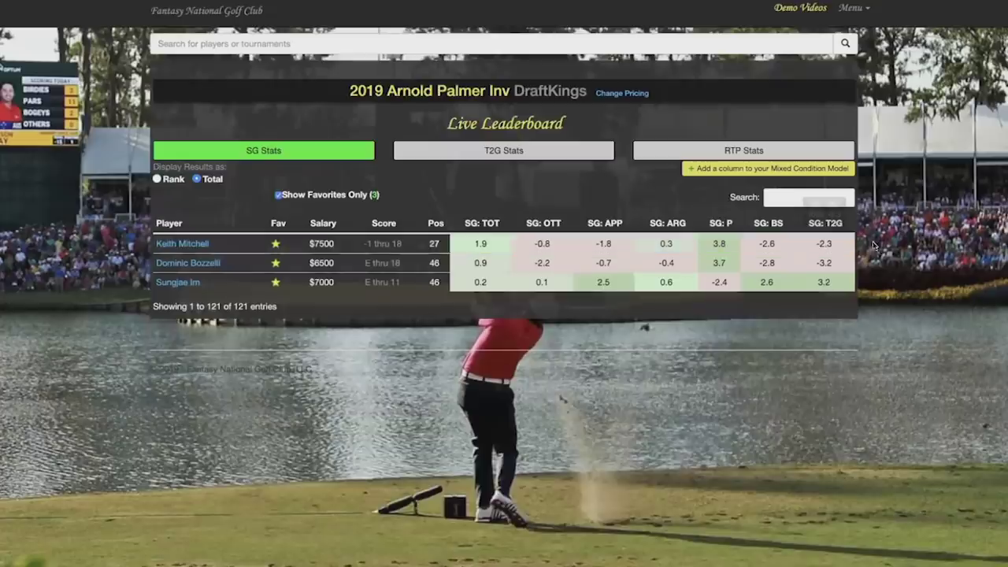
# Check the totals and ranks of Sungjae Im's ball striking (SG: BS) and putting (SG: P) on the live leaderboard.
pyautogui.moveTo(781, 247)
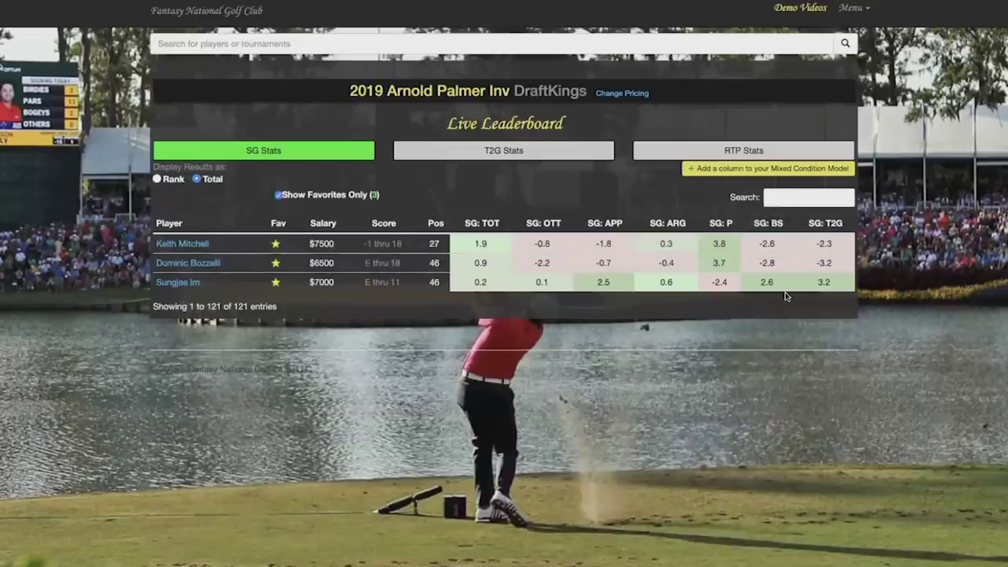
pyautogui.moveTo(766, 285)
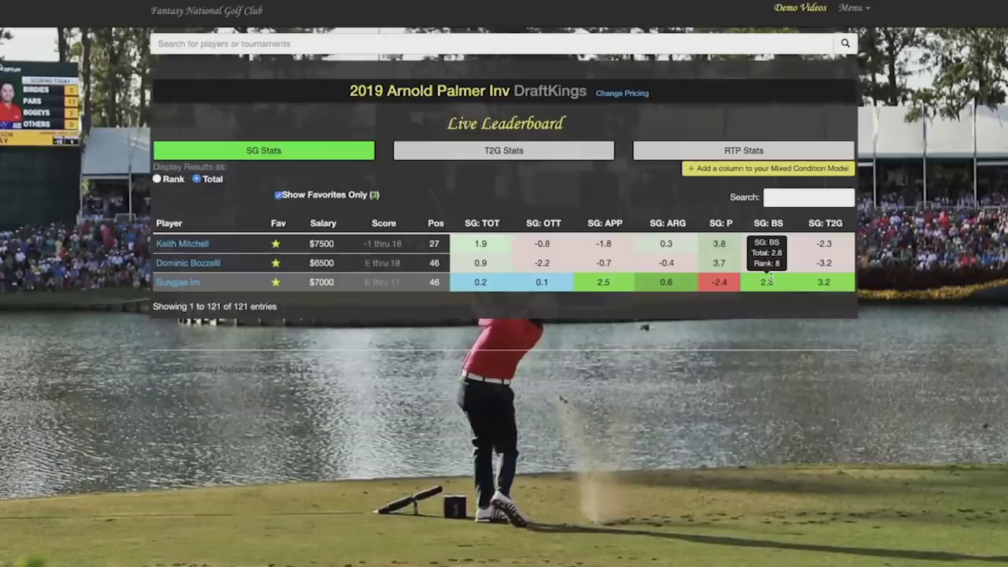
pyautogui.moveTo(719, 281)
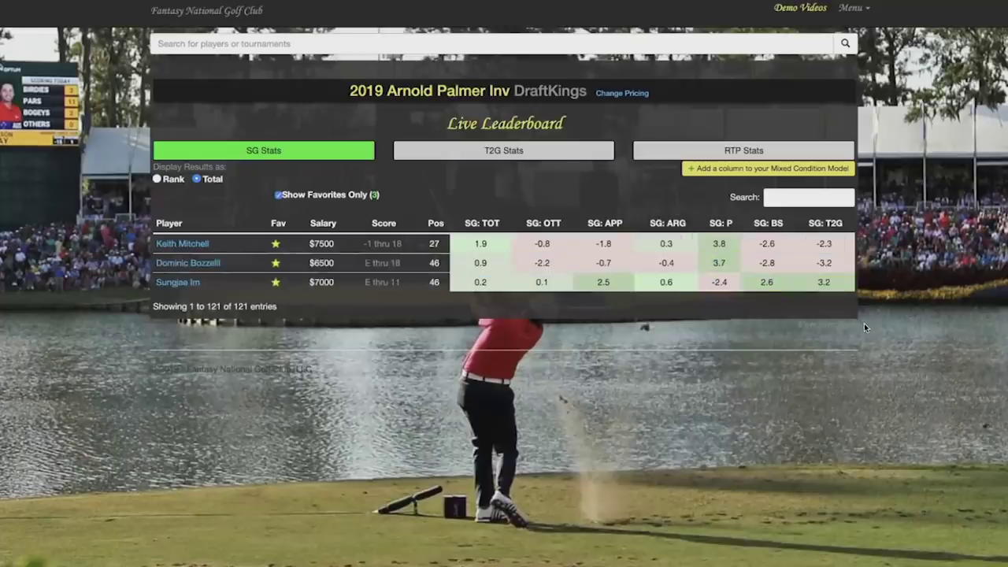
# Remove Keith Mitchell, Dominic Bozzelli and Sungjae Im from the favorites and return to the 2019 Arnold Palmer Inv main stats page.
pyautogui.click(277, 244)
pyautogui.click(275, 263)
pyautogui.click(275, 282)
pyautogui.click(385, 92)
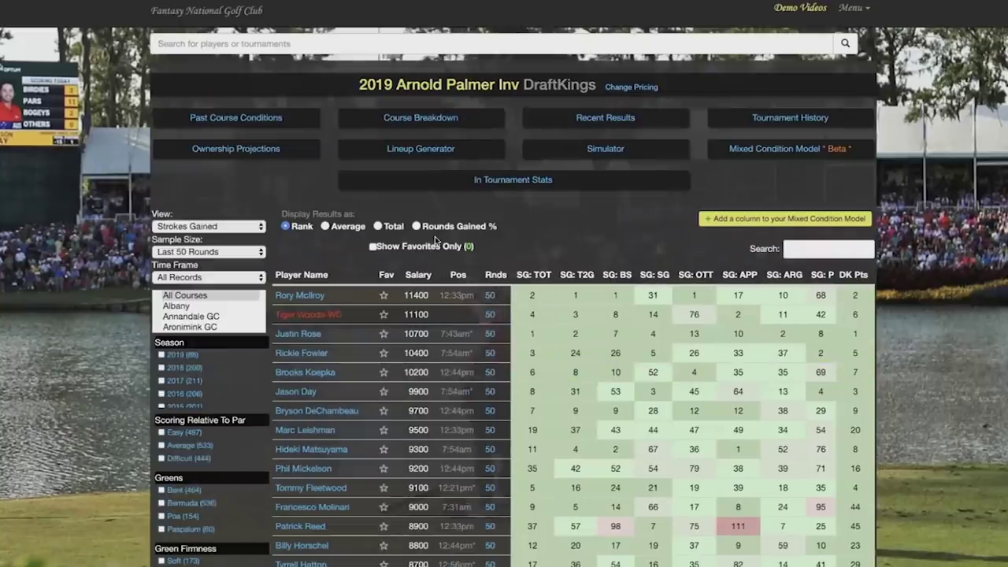
# Review the available pricing and field options for the 2019 Arnold Palmer Inv, keeping DraftKings selected.
pyautogui.click(631, 87)
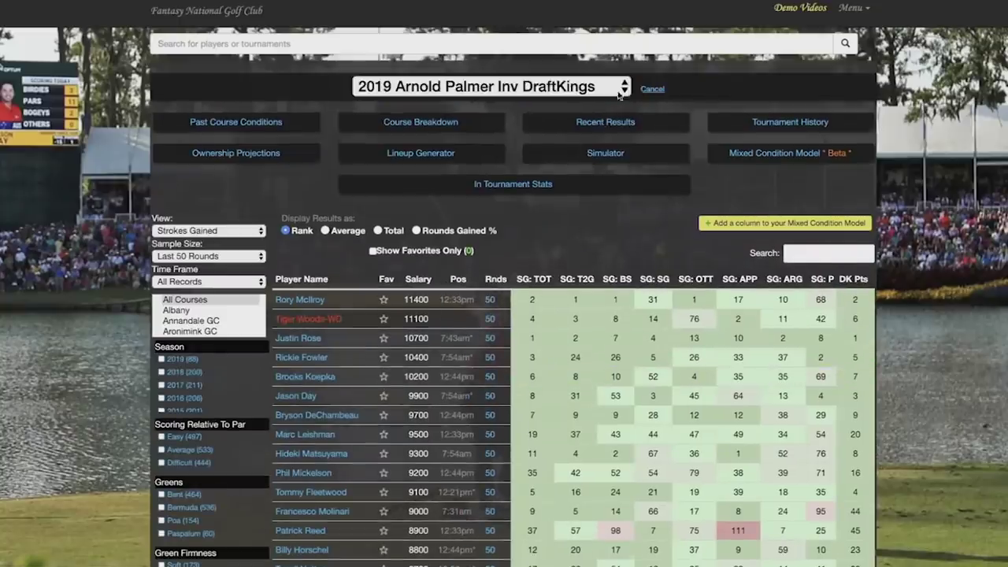
pyautogui.click(618, 93)
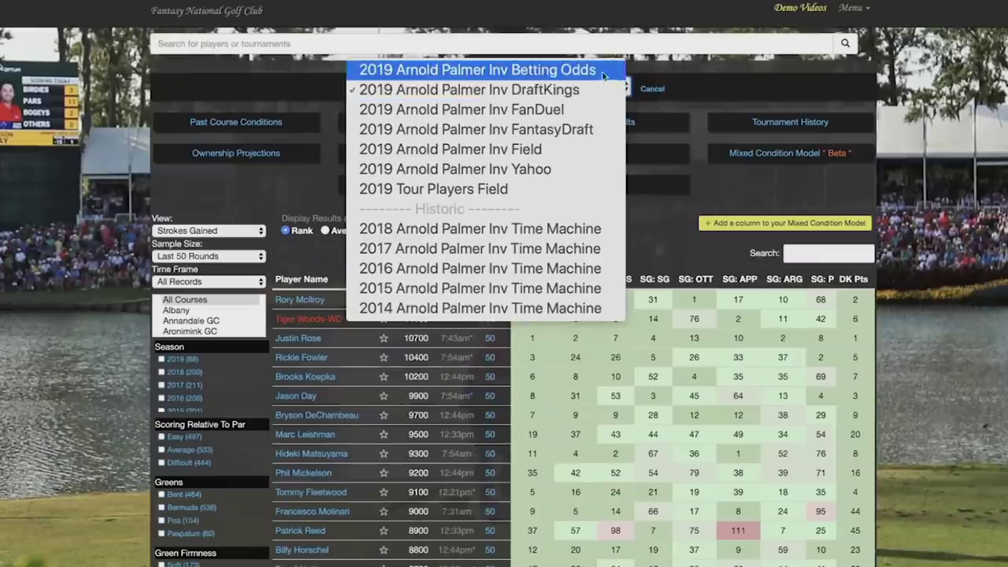
pyautogui.click(928, 178)
# Mark Rory McIlroy, Phil Mickelson, Patrick Reed and Tyrrell Hatton as favorites in the player table.
pyautogui.scroll(-1, 409, 268)
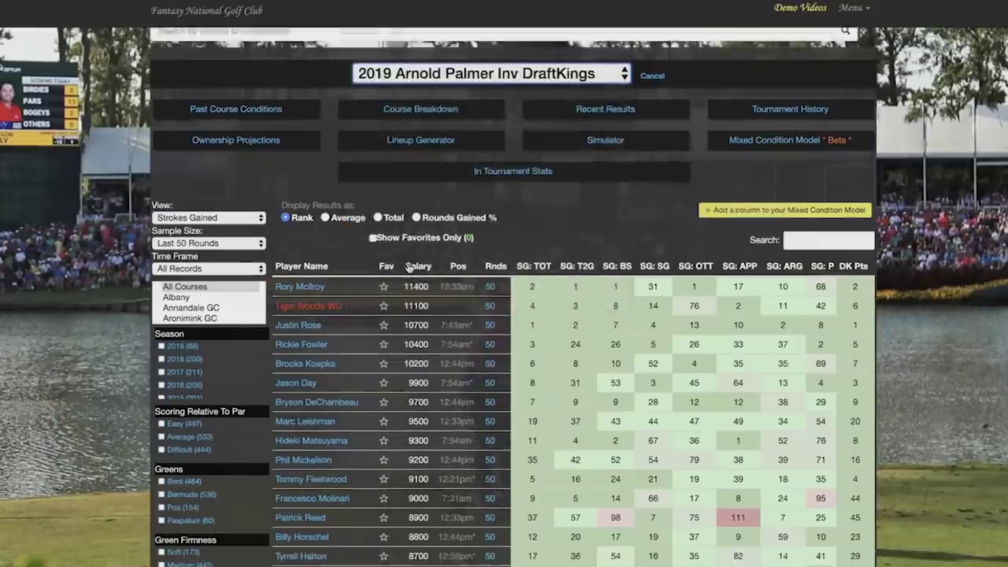
pyautogui.scroll(-3, 409, 268)
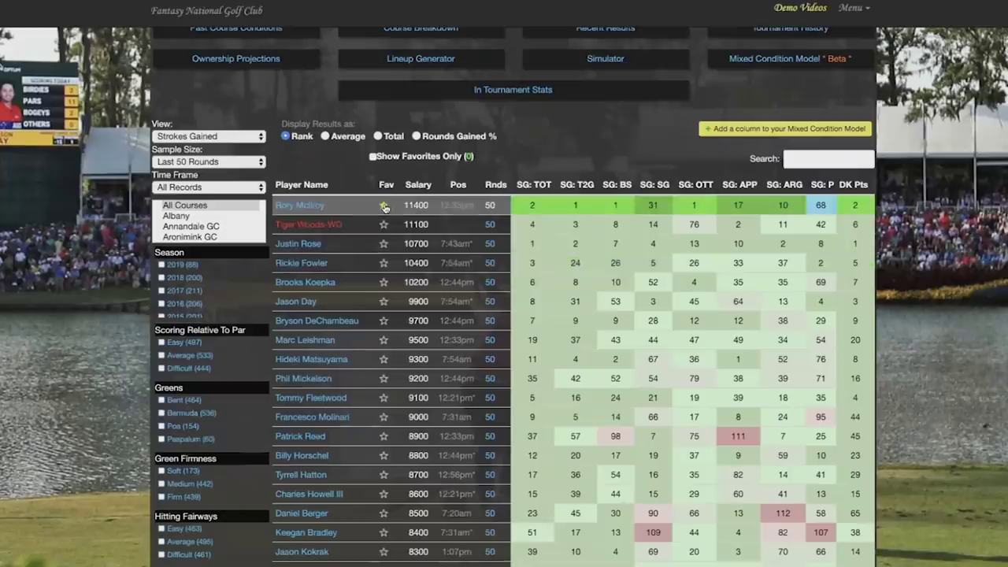
pyautogui.click(384, 206)
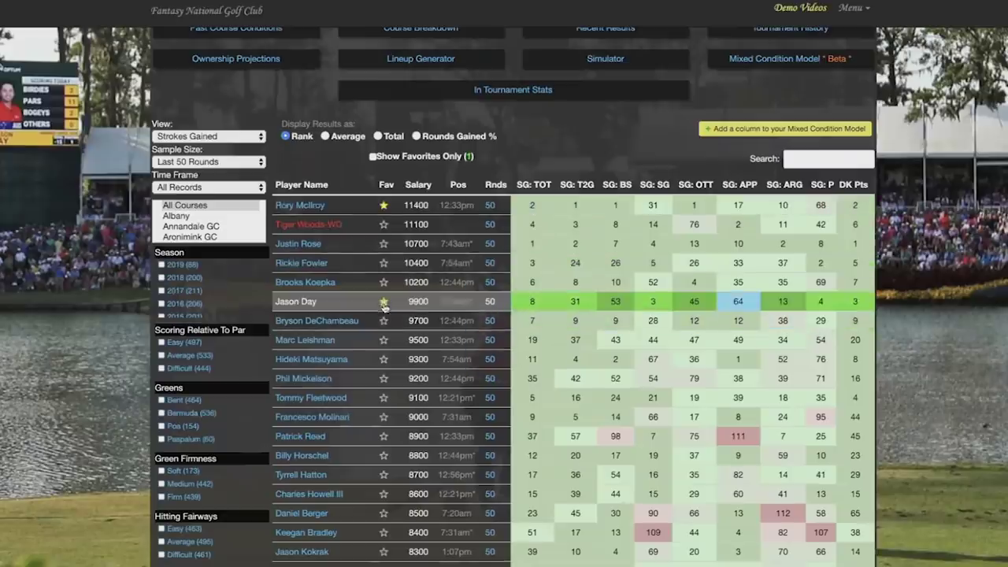
pyautogui.scroll(-2, 383, 331)
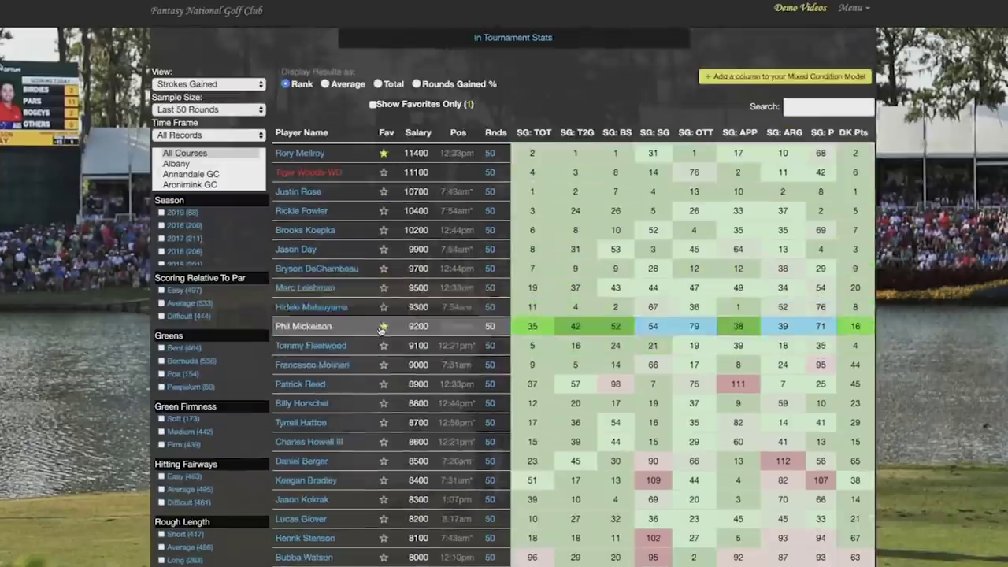
pyautogui.click(383, 326)
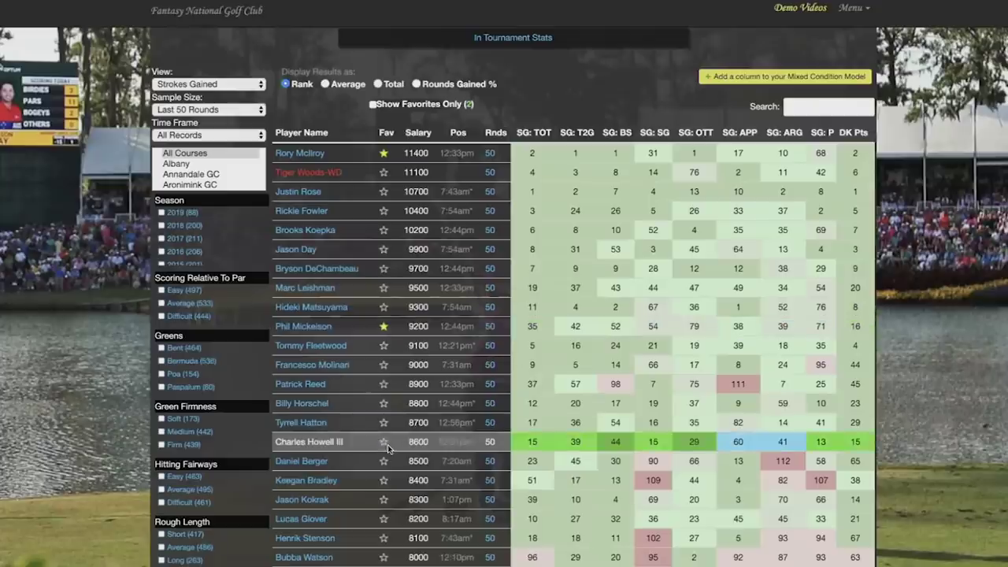
pyautogui.click(382, 383)
pyautogui.click(383, 422)
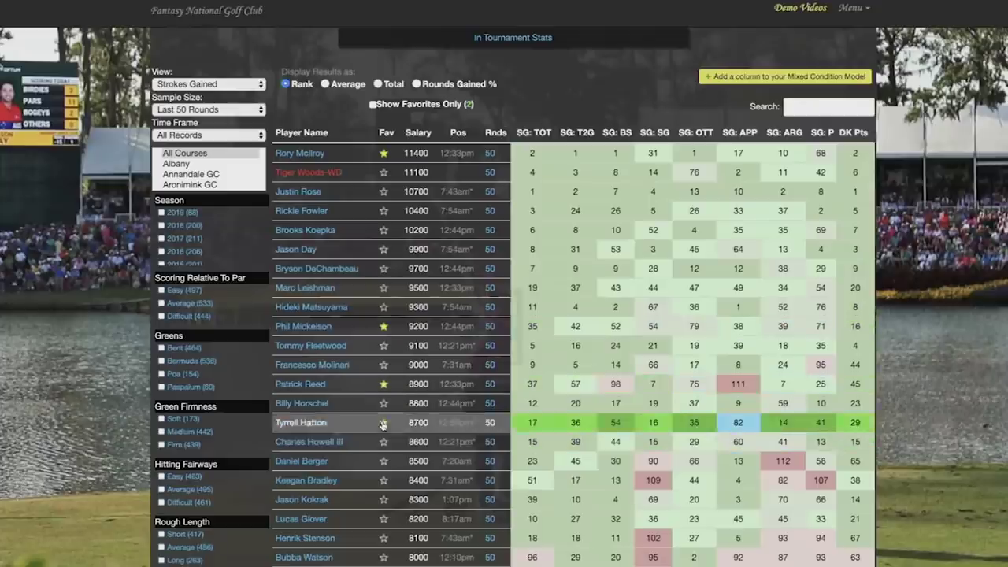
# Add Daniel Berger, Lucas Glover, Matt Every, Scott Piercy, Brandt Snedeker, Kevin Na, Sungjae Im and Brian Gay to the favorites.
pyautogui.scroll(-10, 384, 458)
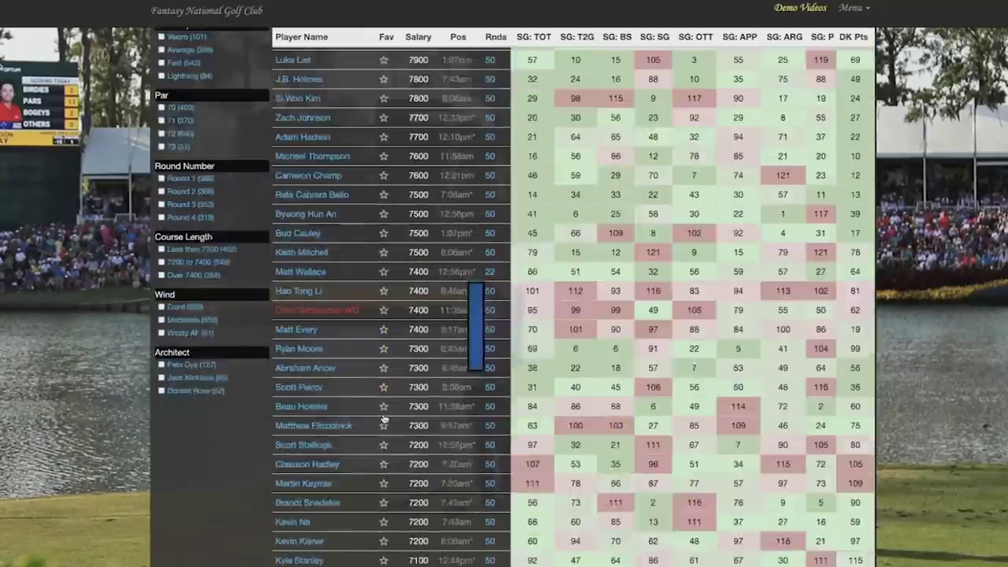
pyautogui.click(383, 391)
pyautogui.click(383, 275)
pyautogui.click(383, 218)
pyautogui.scroll(-3, 383, 353)
pyautogui.click(383, 353)
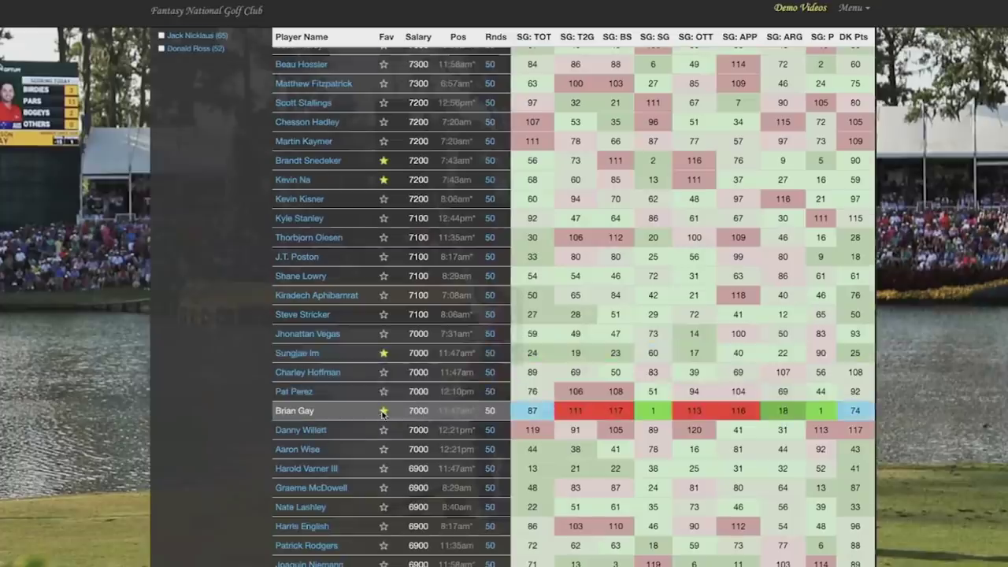
# Open the Lineup Generator and generate lineups from the favorites, keeping the preset lineup count, salary limits and shared-golfer limit.
pyautogui.scroll(10, 383, 409)
pyautogui.scroll(10, 383, 227)
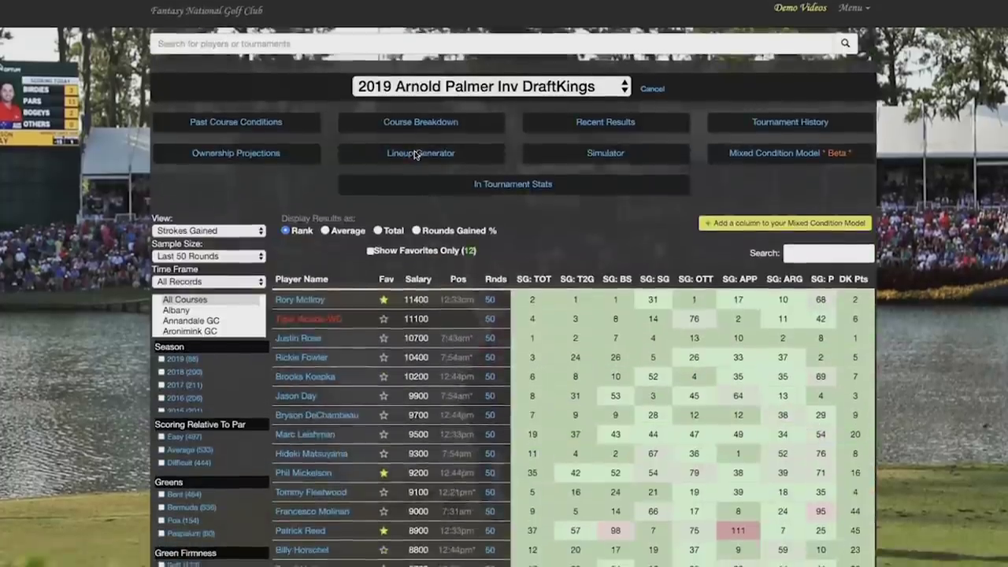
pyautogui.click(419, 154)
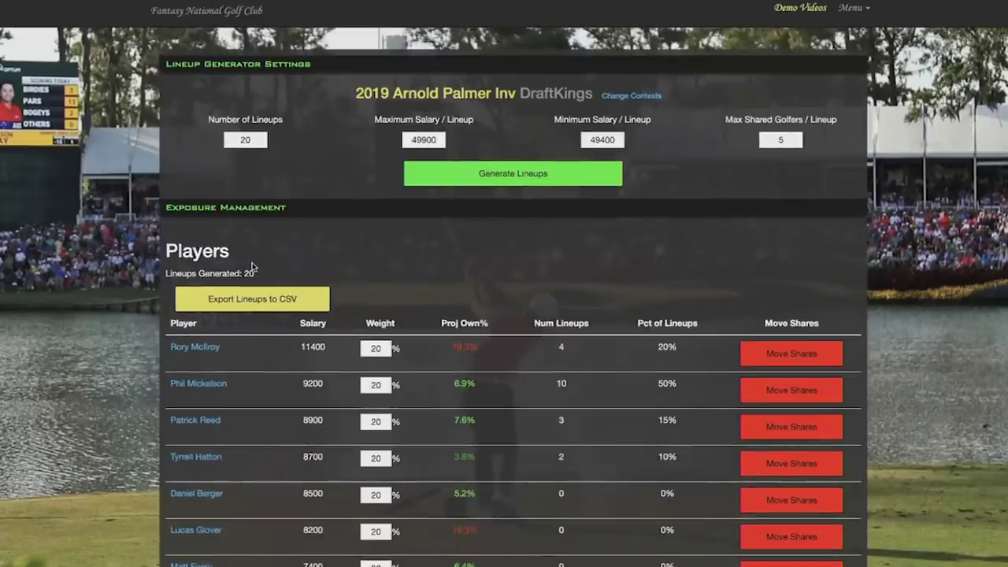
pyautogui.scroll(-1, 411, 271)
pyautogui.scroll(1, 411, 271)
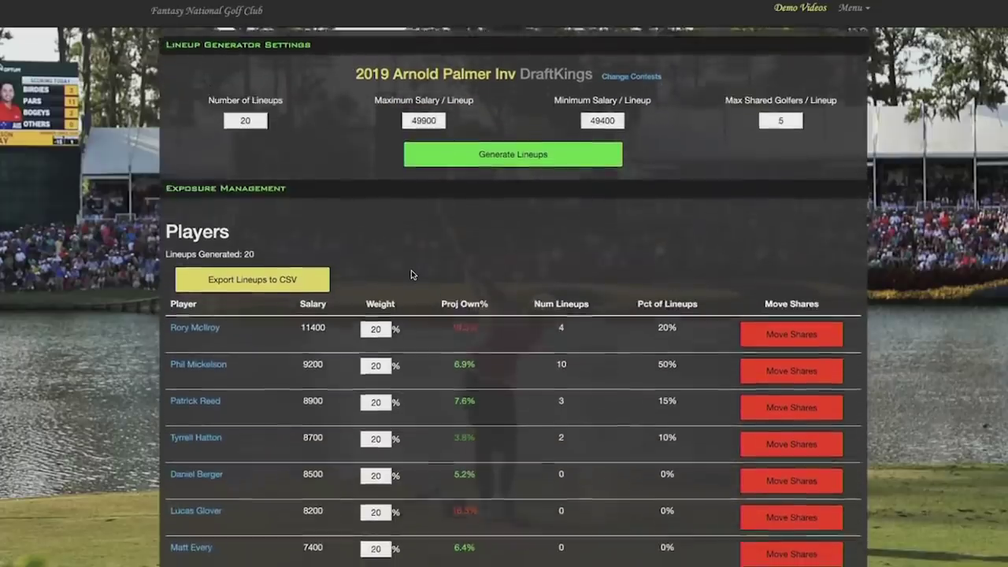
pyautogui.click(512, 170)
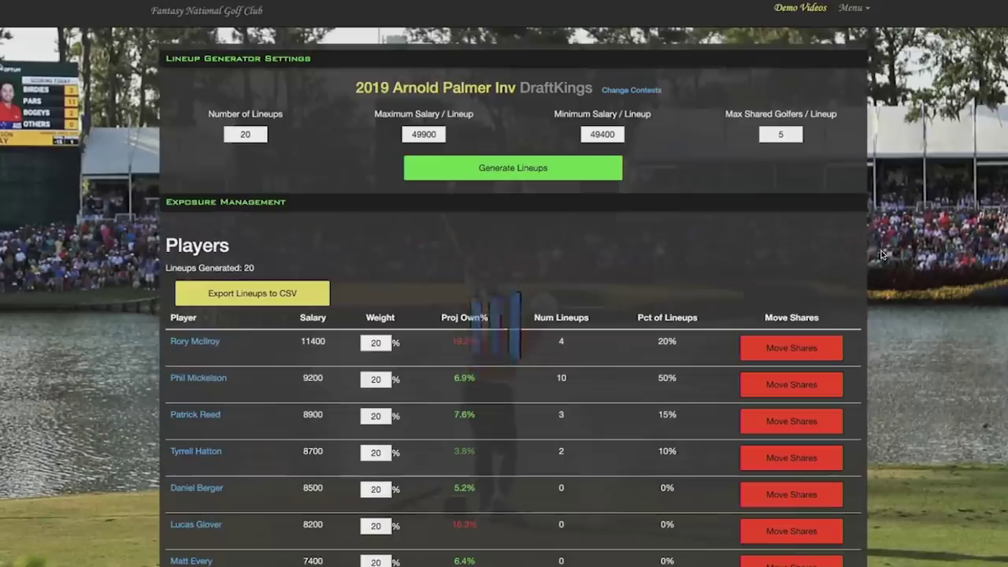
pyautogui.scroll(-1, 882, 255)
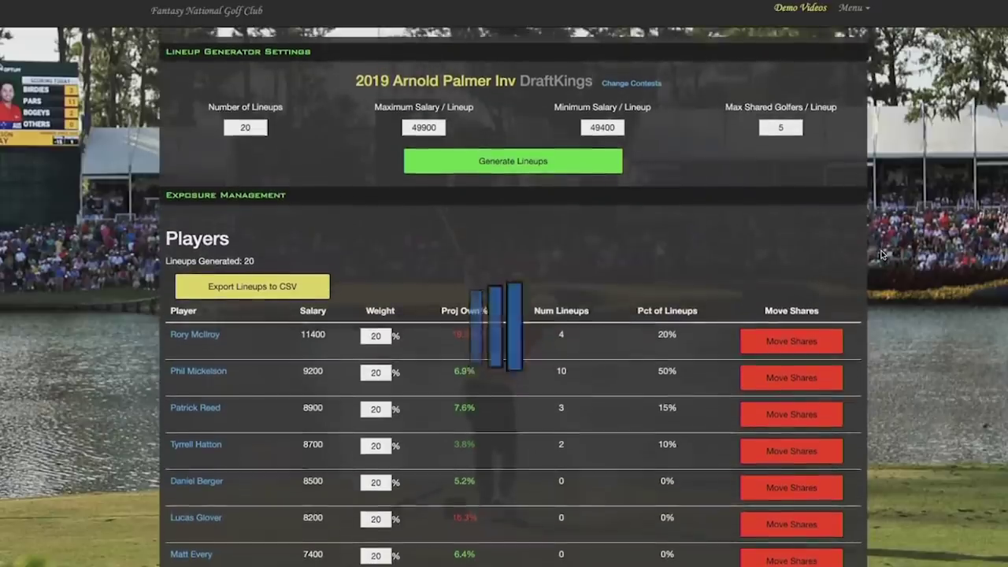
pyautogui.scroll(-3, 882, 254)
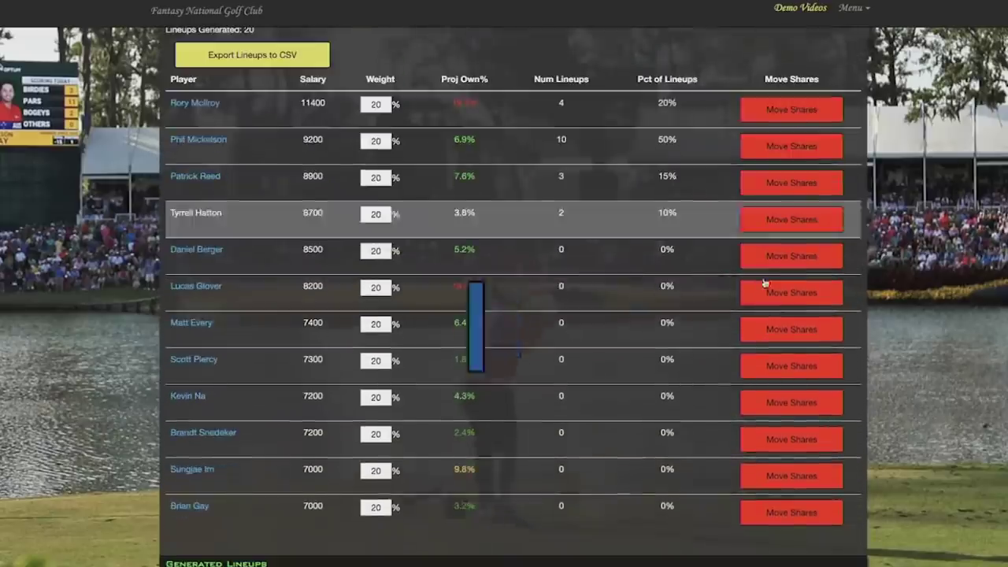
pyautogui.scroll(3, 843, 307)
pyautogui.scroll(-4, 841, 307)
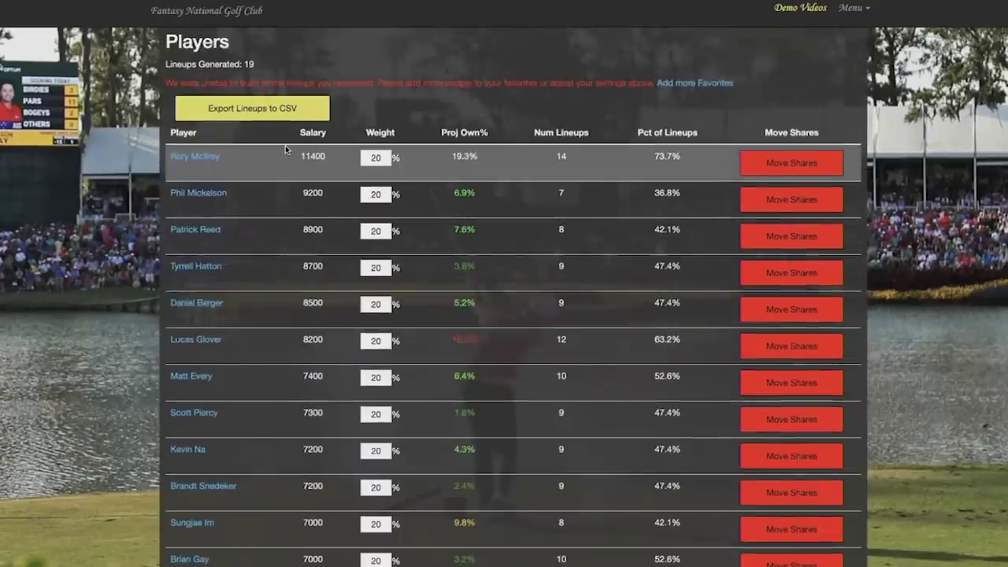
# Examine the notice above the player list, the number of lineups generated and each golfer's share of them.
pyautogui.tripleClick(190, 83)
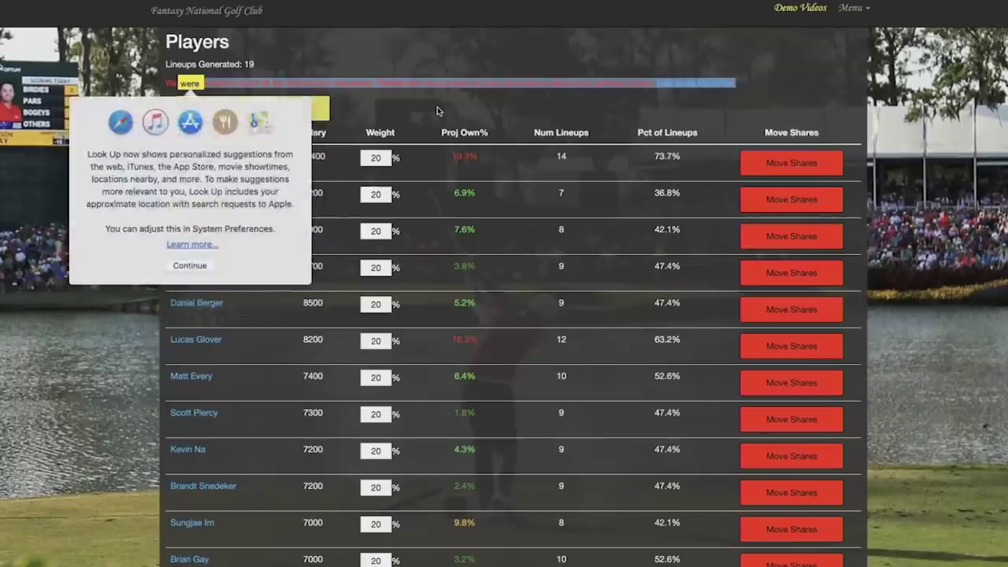
pyautogui.click(437, 111)
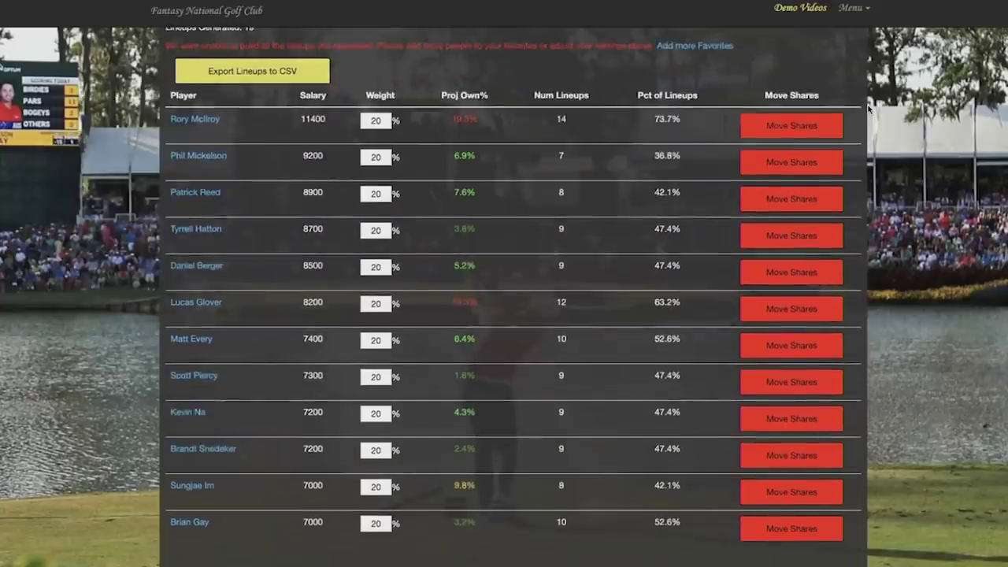
pyautogui.scroll(2, 512, 315)
pyautogui.doubleClick(249, 160)
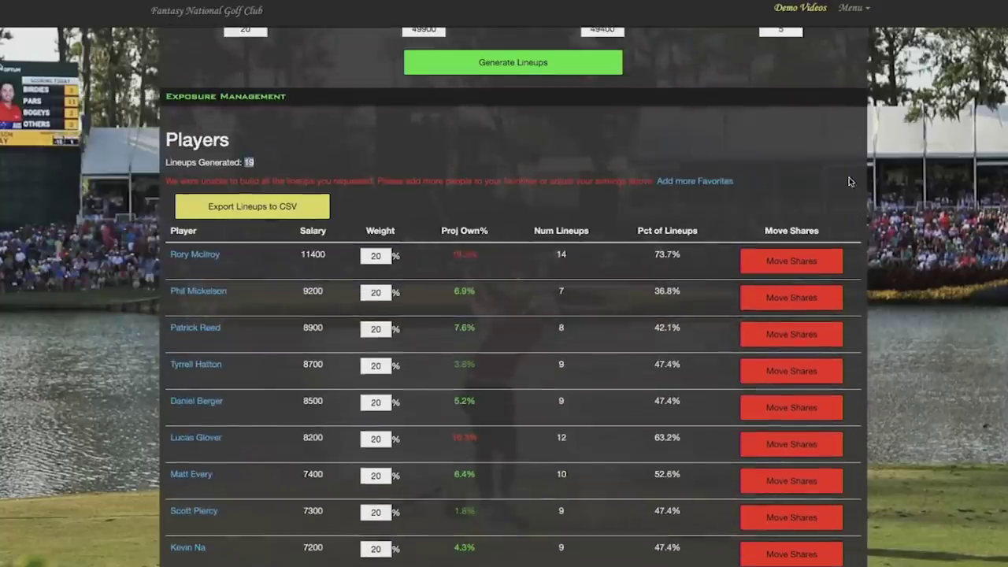
pyautogui.scroll(-2, 911, 233)
pyautogui.scroll(-1, 911, 233)
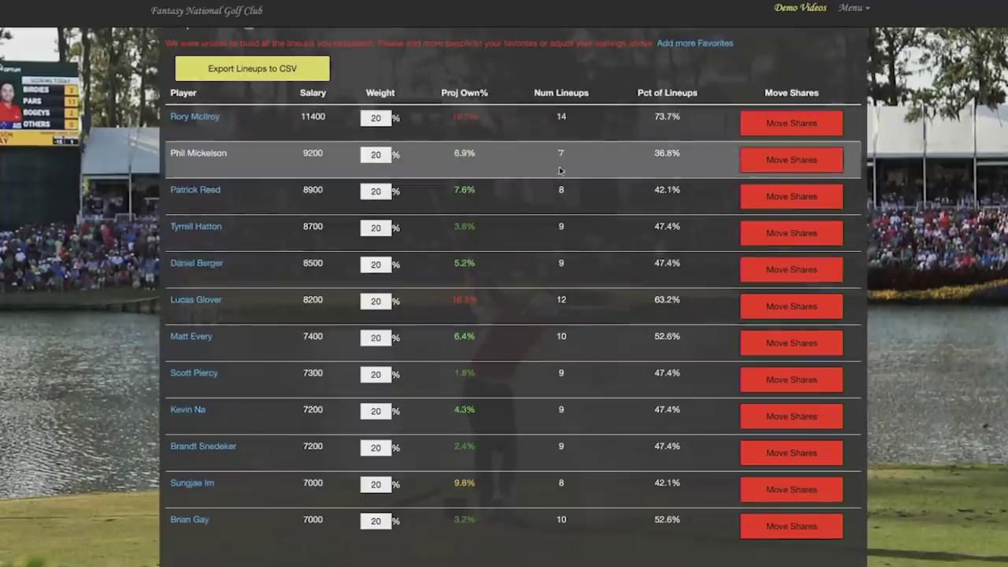
# Check the swap options for Phil Mickelson's shares, and move 4 of Tyrrell Hatton's lineups to Daniel Berger.
pyautogui.click(806, 157)
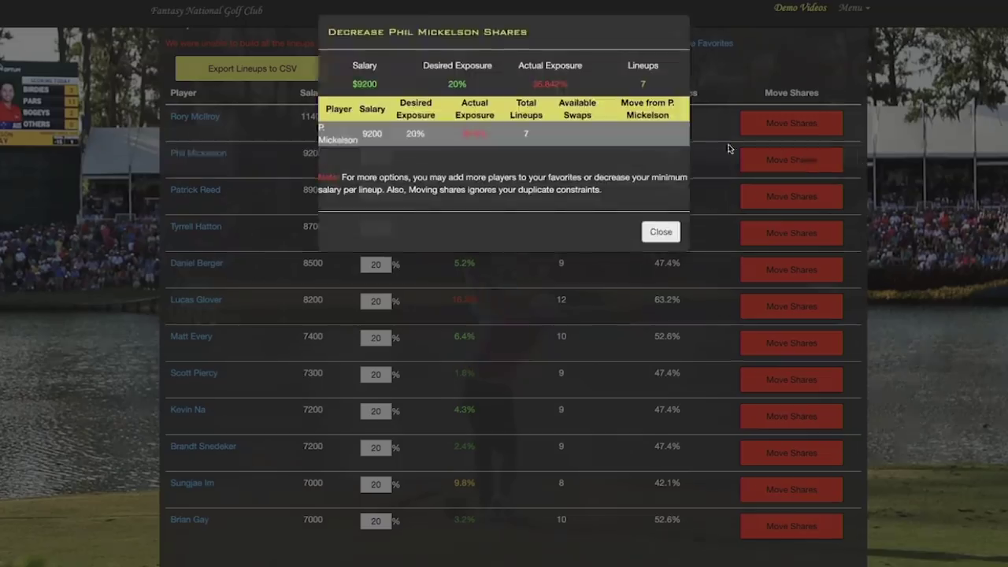
pyautogui.click(660, 231)
pyautogui.click(804, 230)
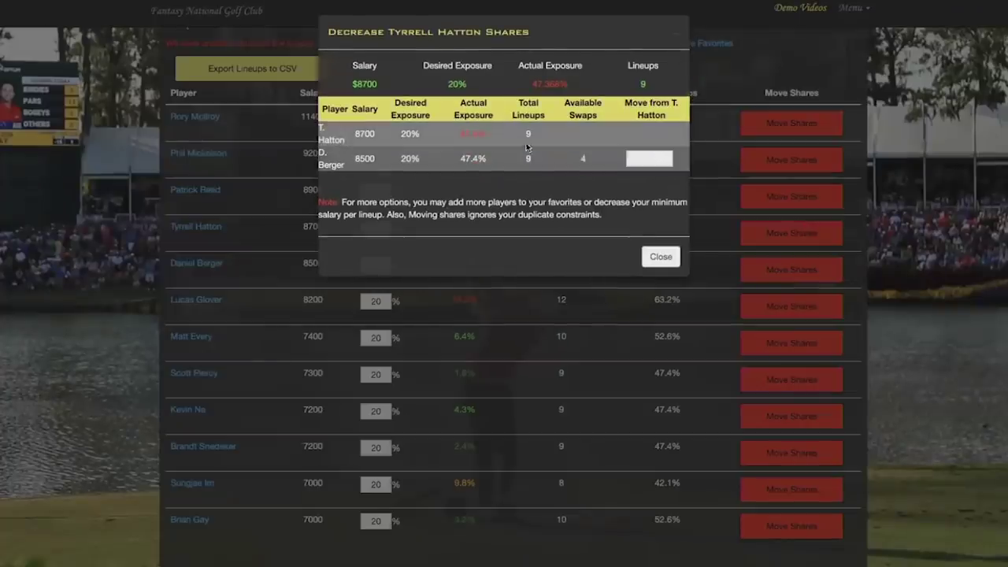
pyautogui.click(662, 161)
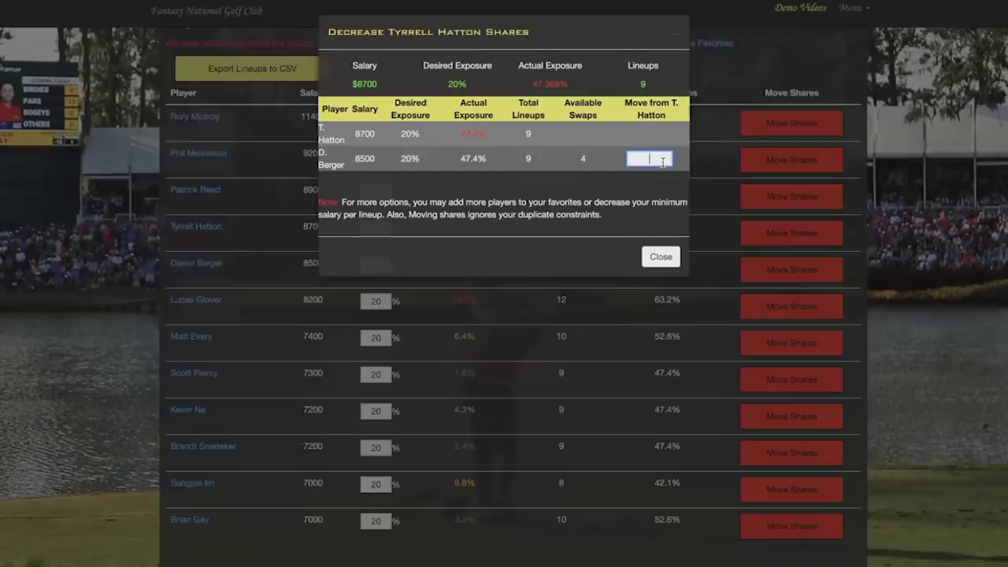
pyautogui.write('4')
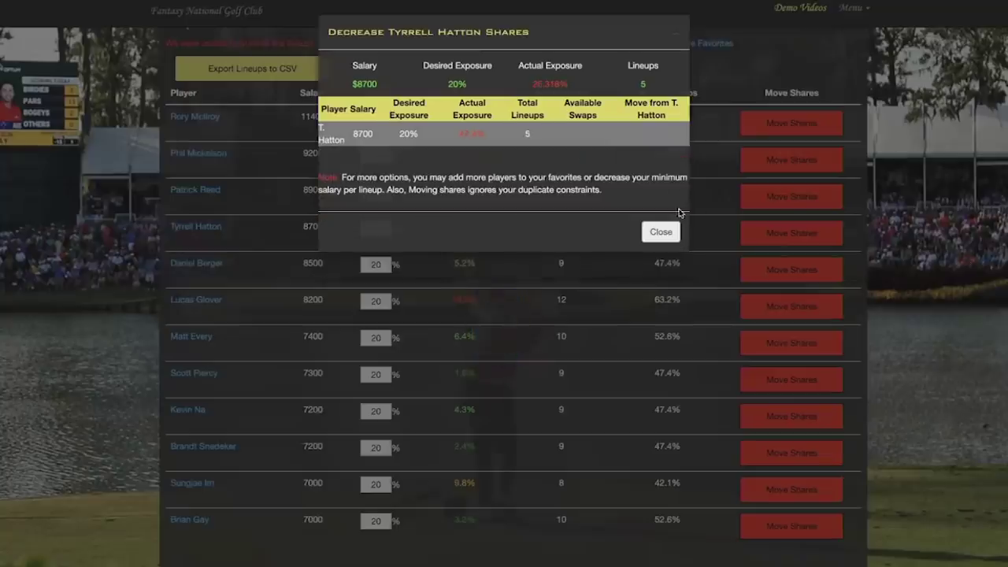
pyautogui.click(661, 229)
# Review the generated lineups and open the Simulator details for the 2019 Arnold Palmer Invitational.
pyautogui.scroll(-6, 663, 226)
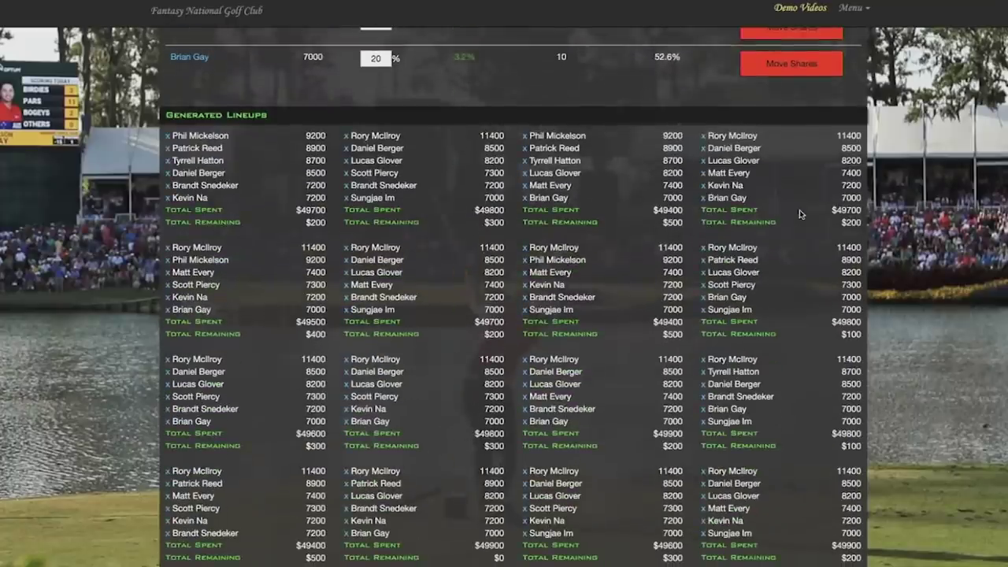
pyautogui.scroll(15, 378, 135)
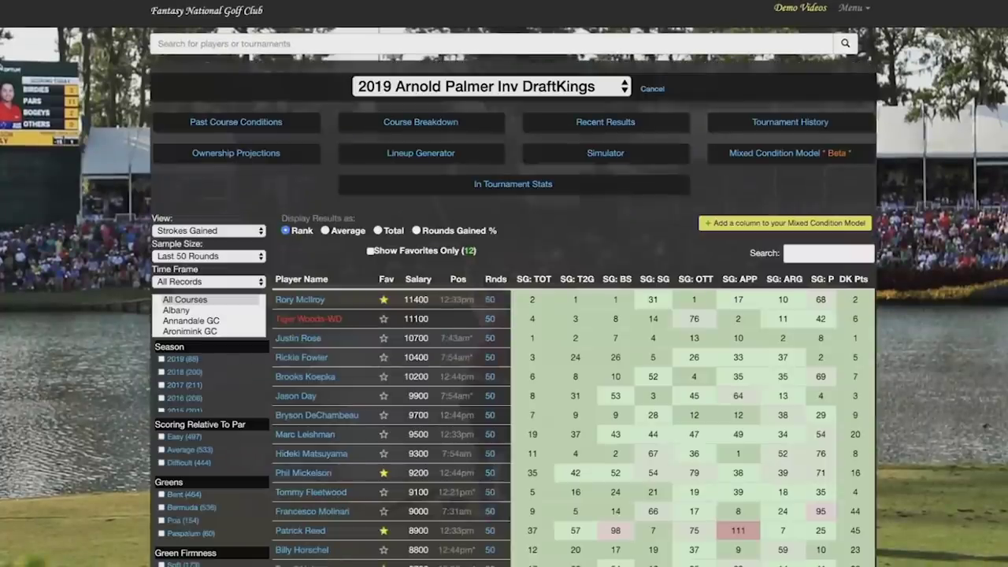
pyautogui.click(614, 156)
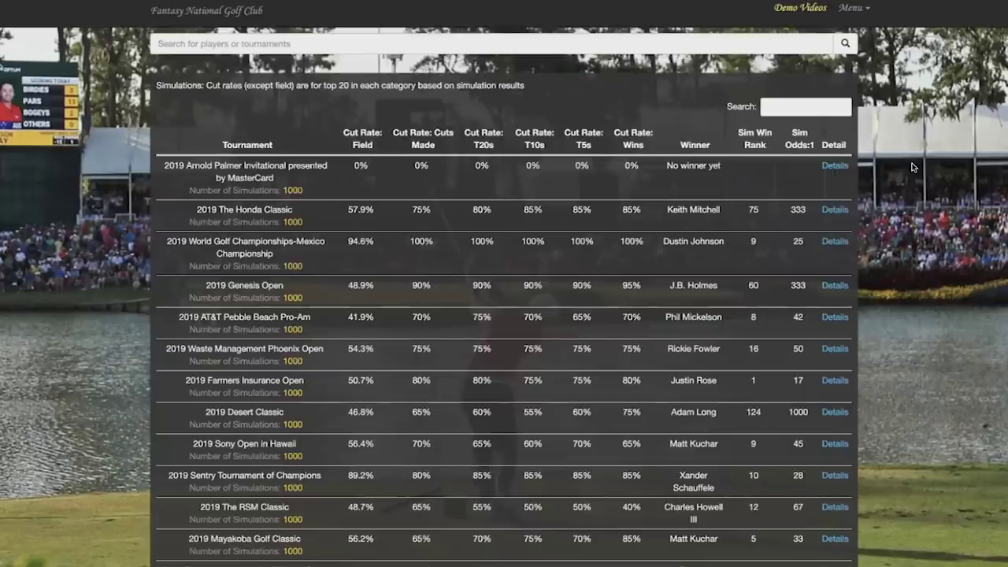
pyautogui.click(833, 166)
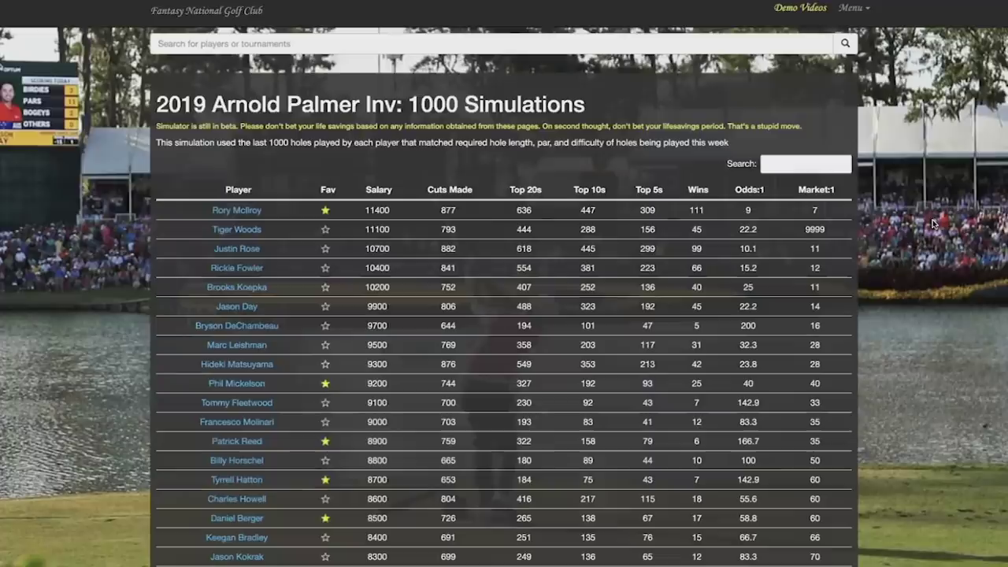
# Sort the simulation results by most Wins and compare the golfers' simulated odds with their market odds.
pyautogui.click(705, 192)
pyautogui.click(704, 192)
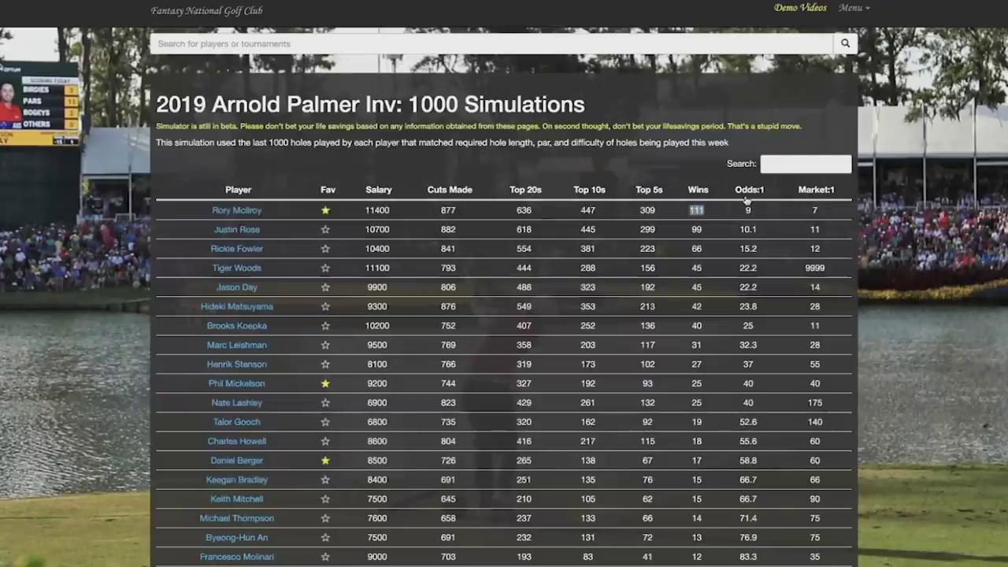
pyautogui.doubleClick(696, 209)
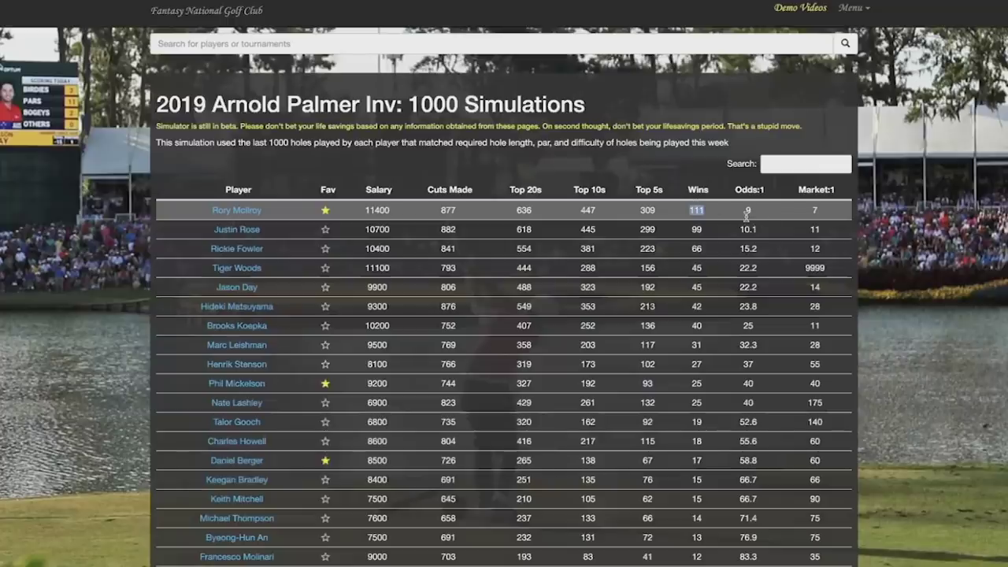
pyautogui.scroll(-1, 748, 229)
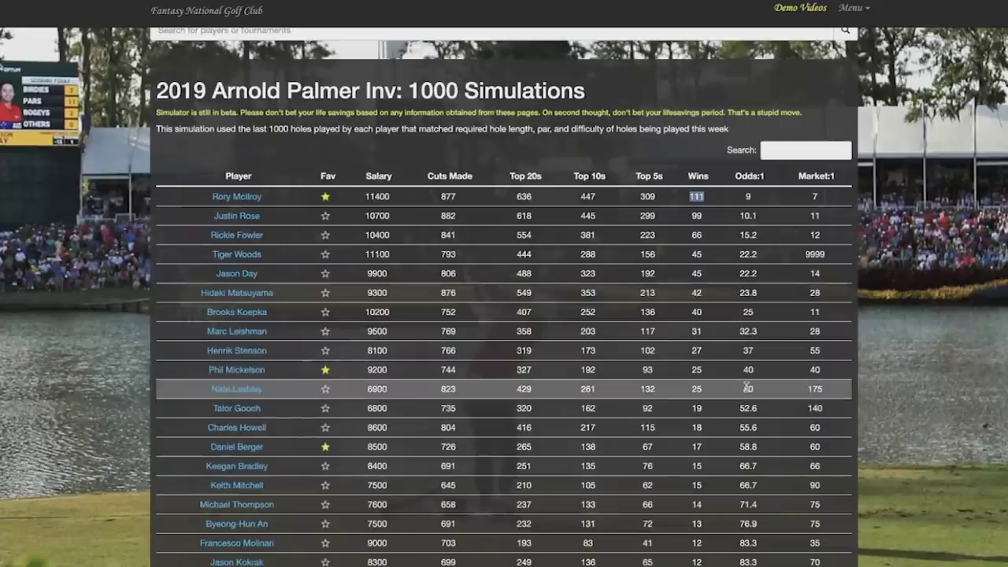
pyautogui.scroll(1, 713, 66)
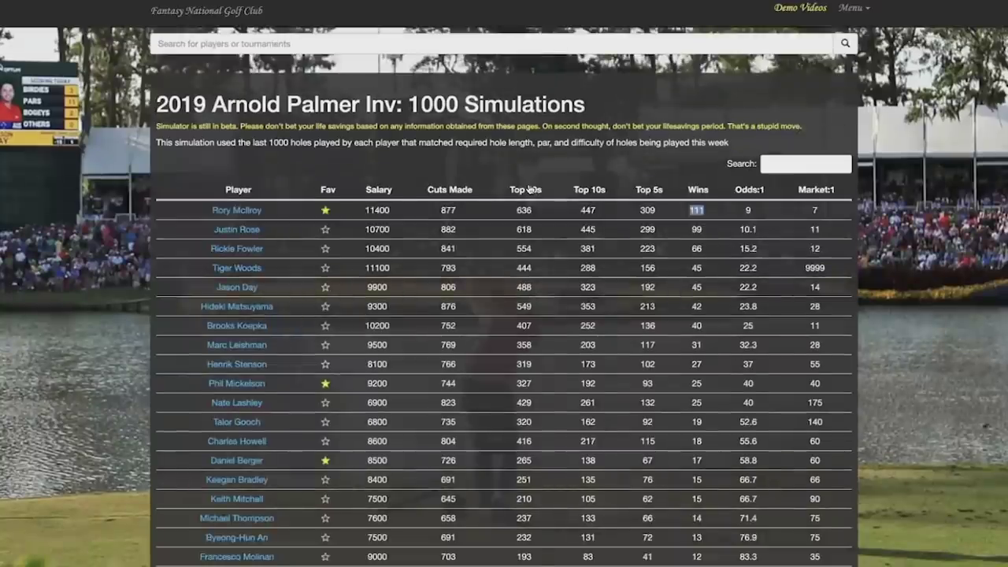
# Sort the simulation results by most Top 20s and examine how low-salary golfers such as Nate Lashley rank.
pyautogui.click(528, 196)
pyautogui.click(530, 195)
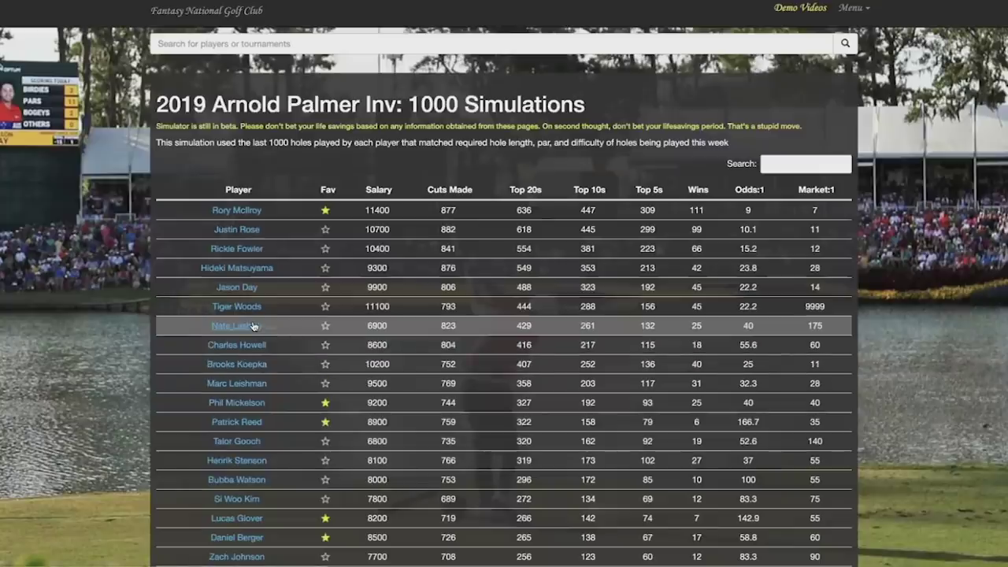
pyautogui.scroll(-1, 252, 326)
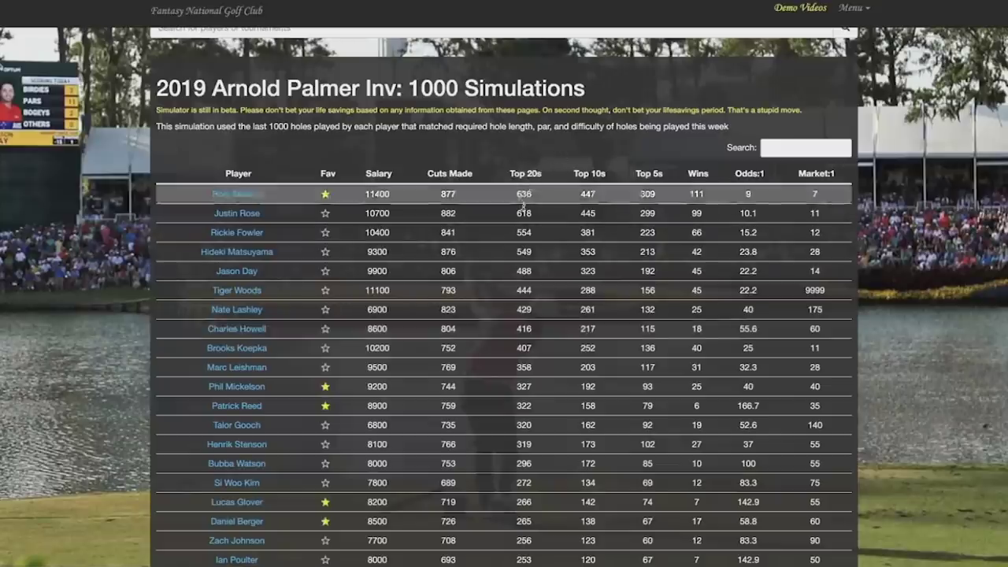
pyautogui.scroll(1, 322, 118)
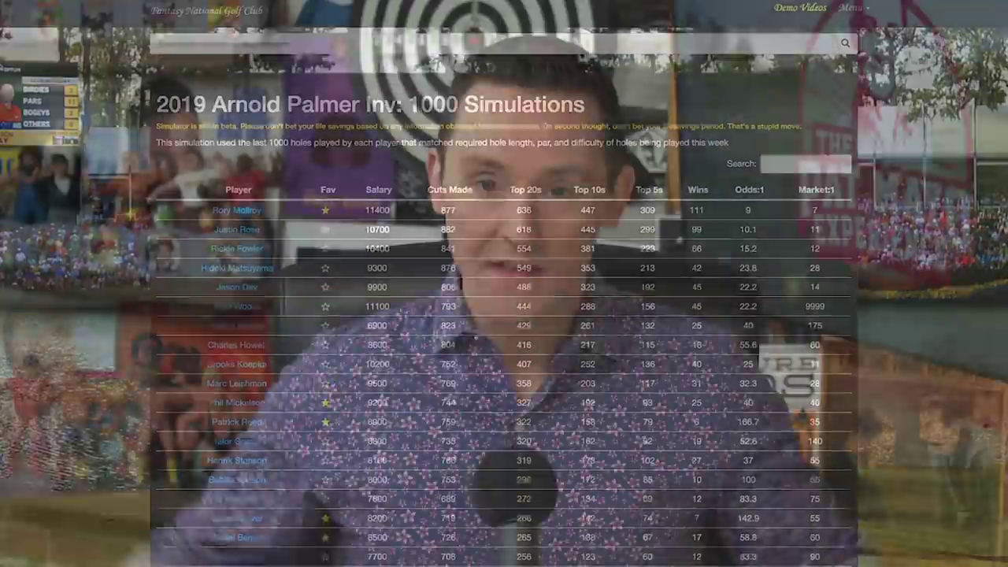